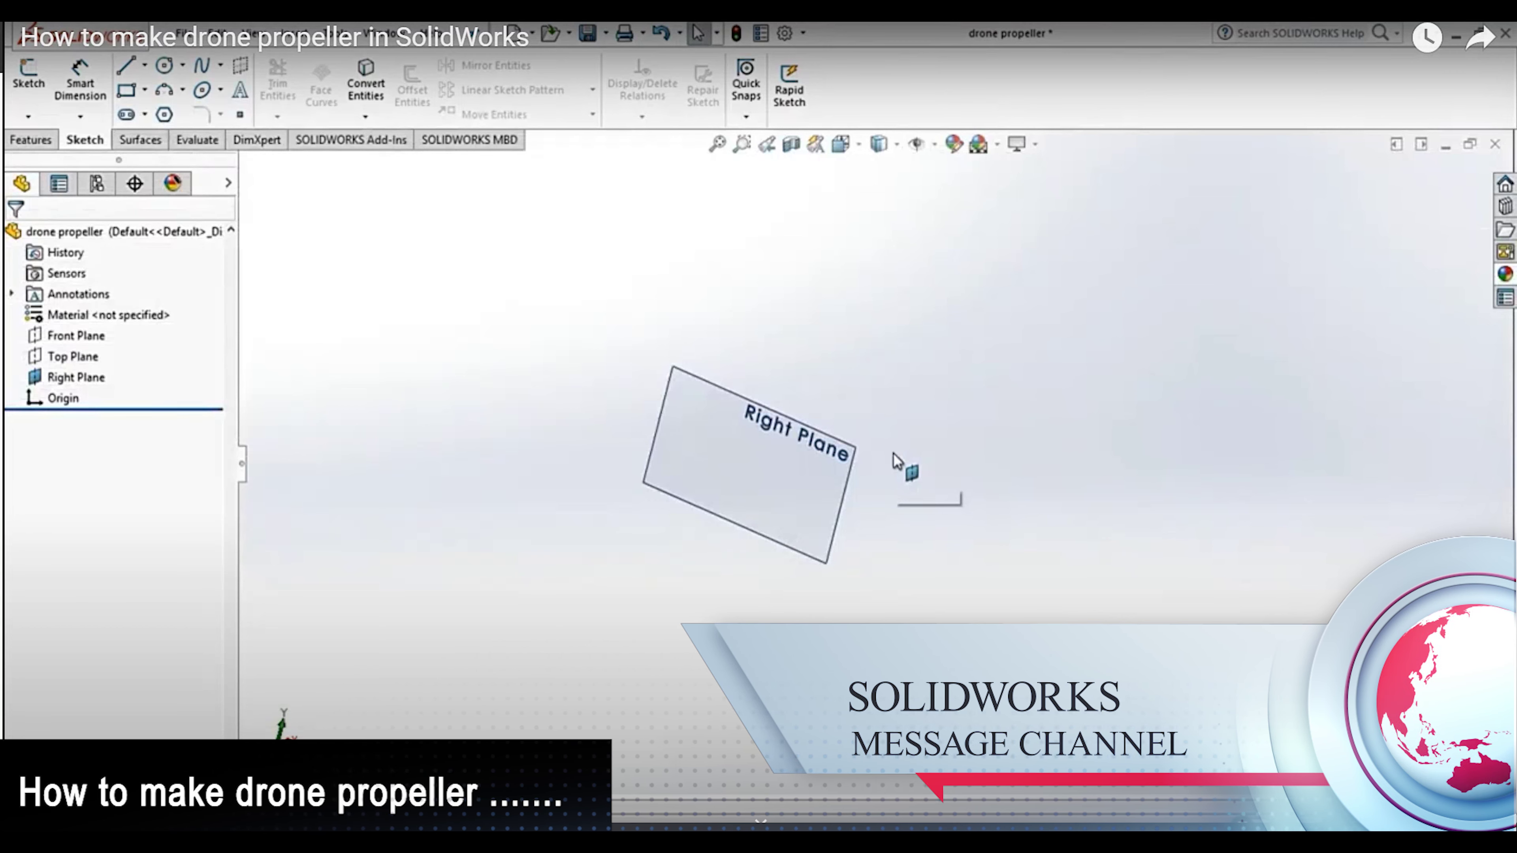
Create Plane7 parallel to the Right Plane, offset 27.5 mm
middle_drag(914, 415, 827, 390)
click(46, 145)
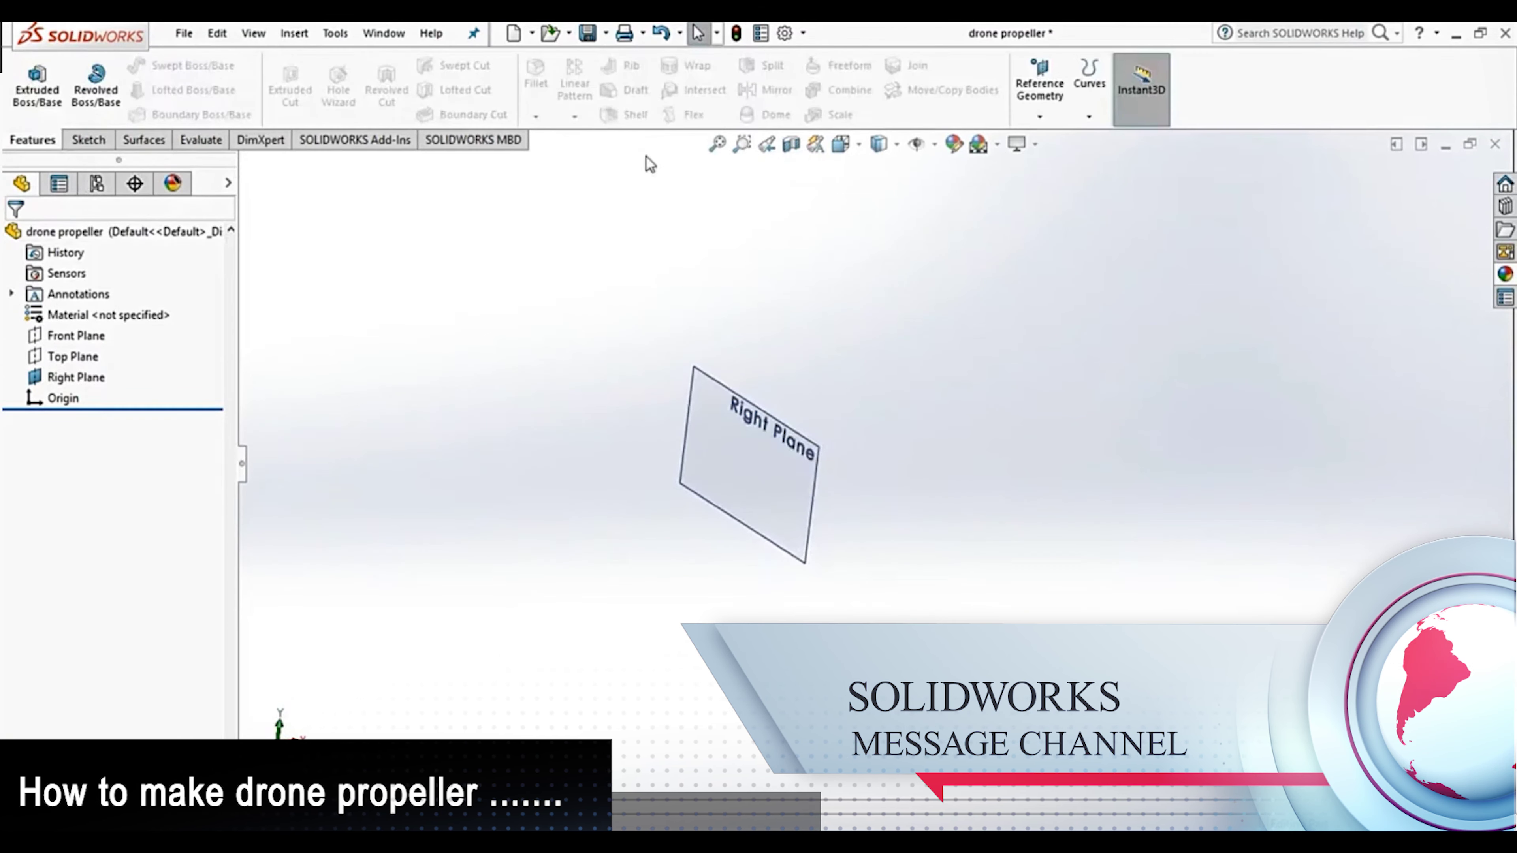
click(1050, 91)
click(1055, 144)
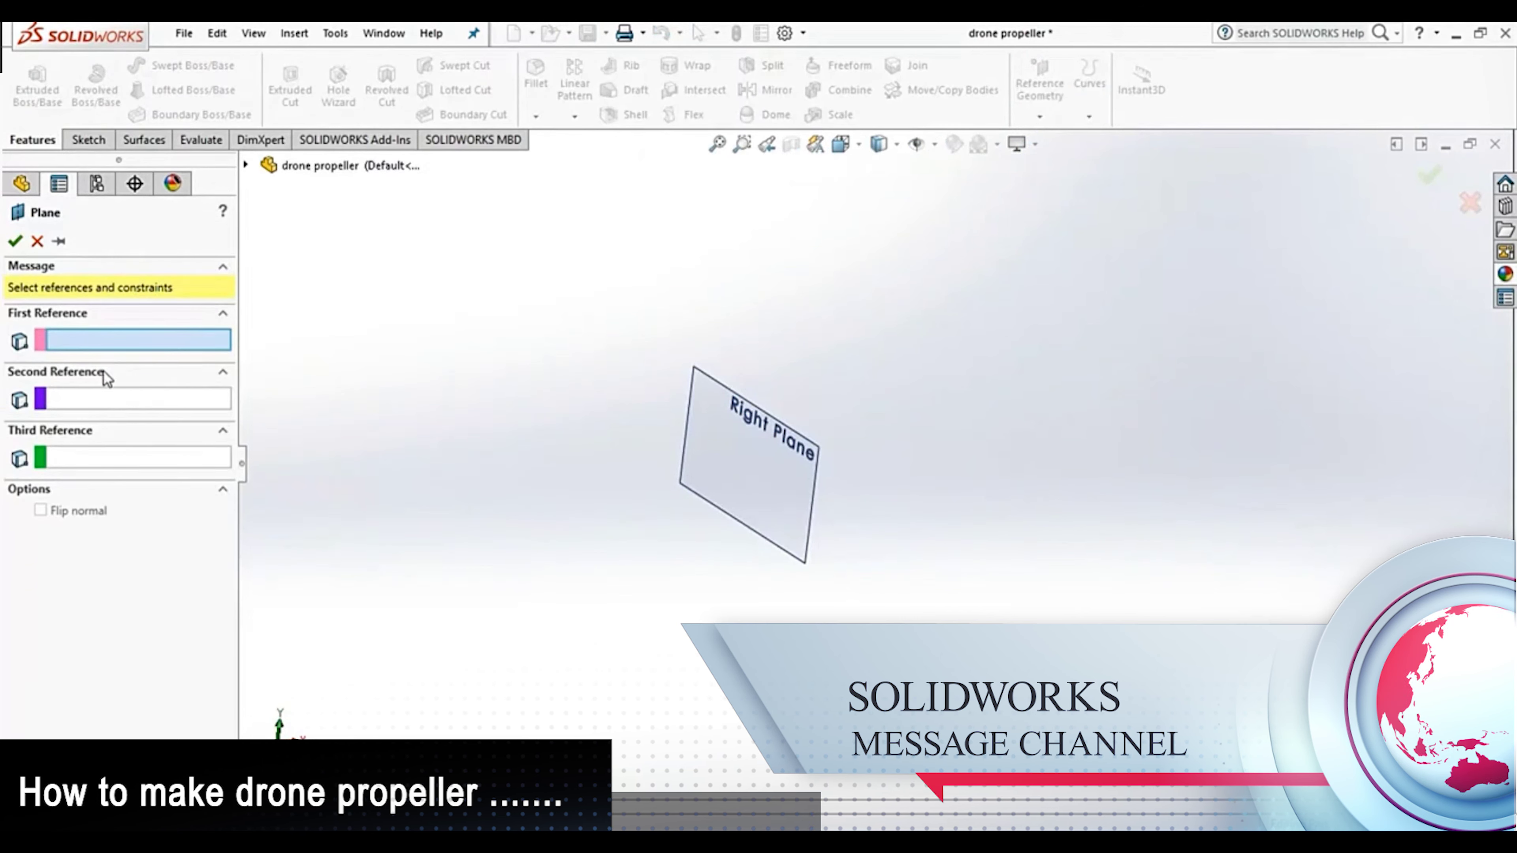
click(723, 382)
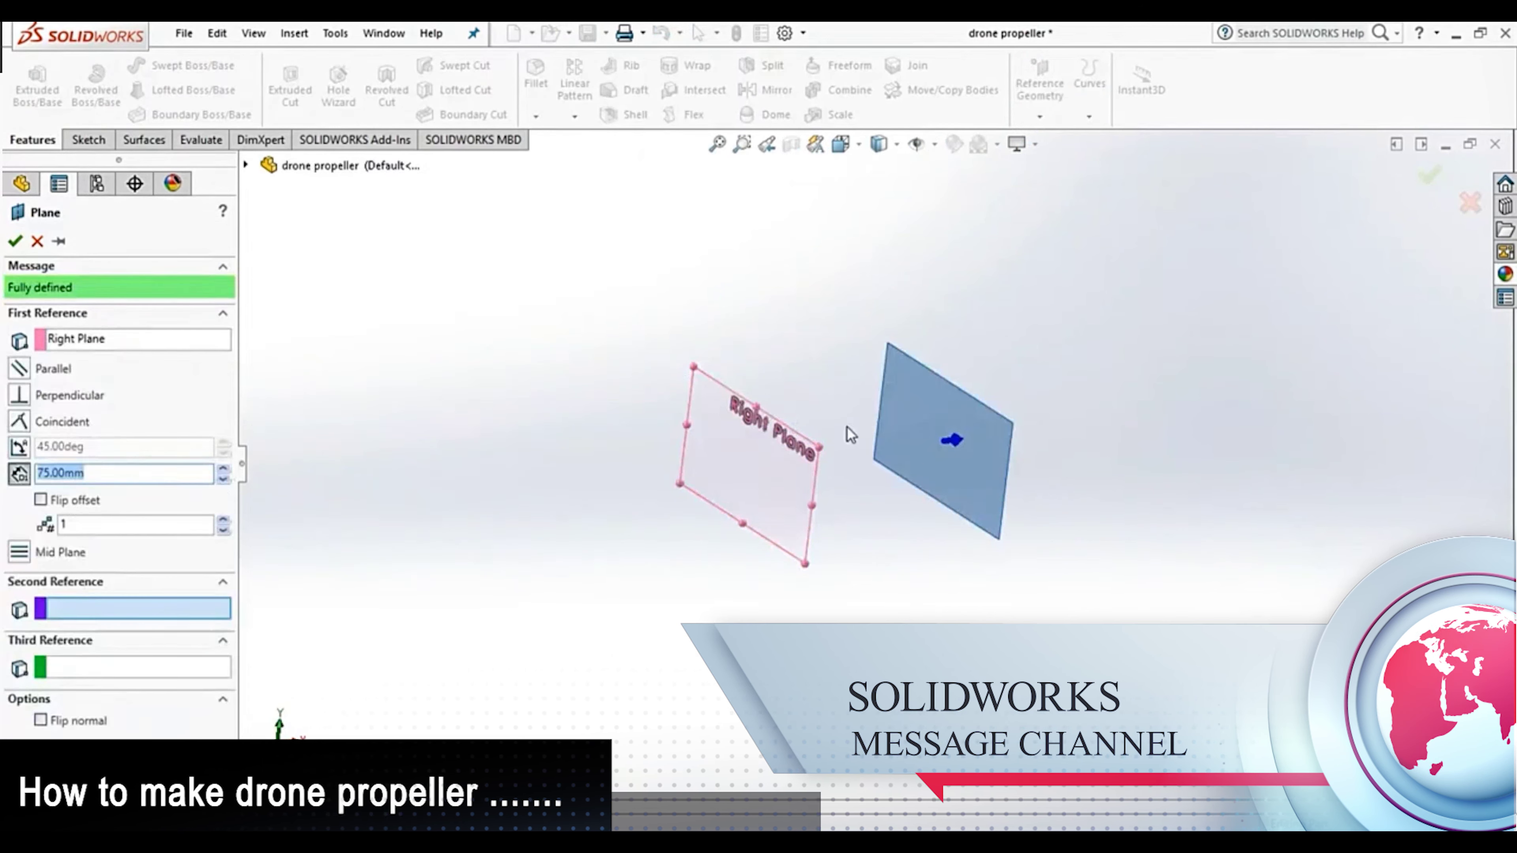
middle_drag(851, 435, 825, 439)
drag(82, 475, 40, 477)
text(27.5)
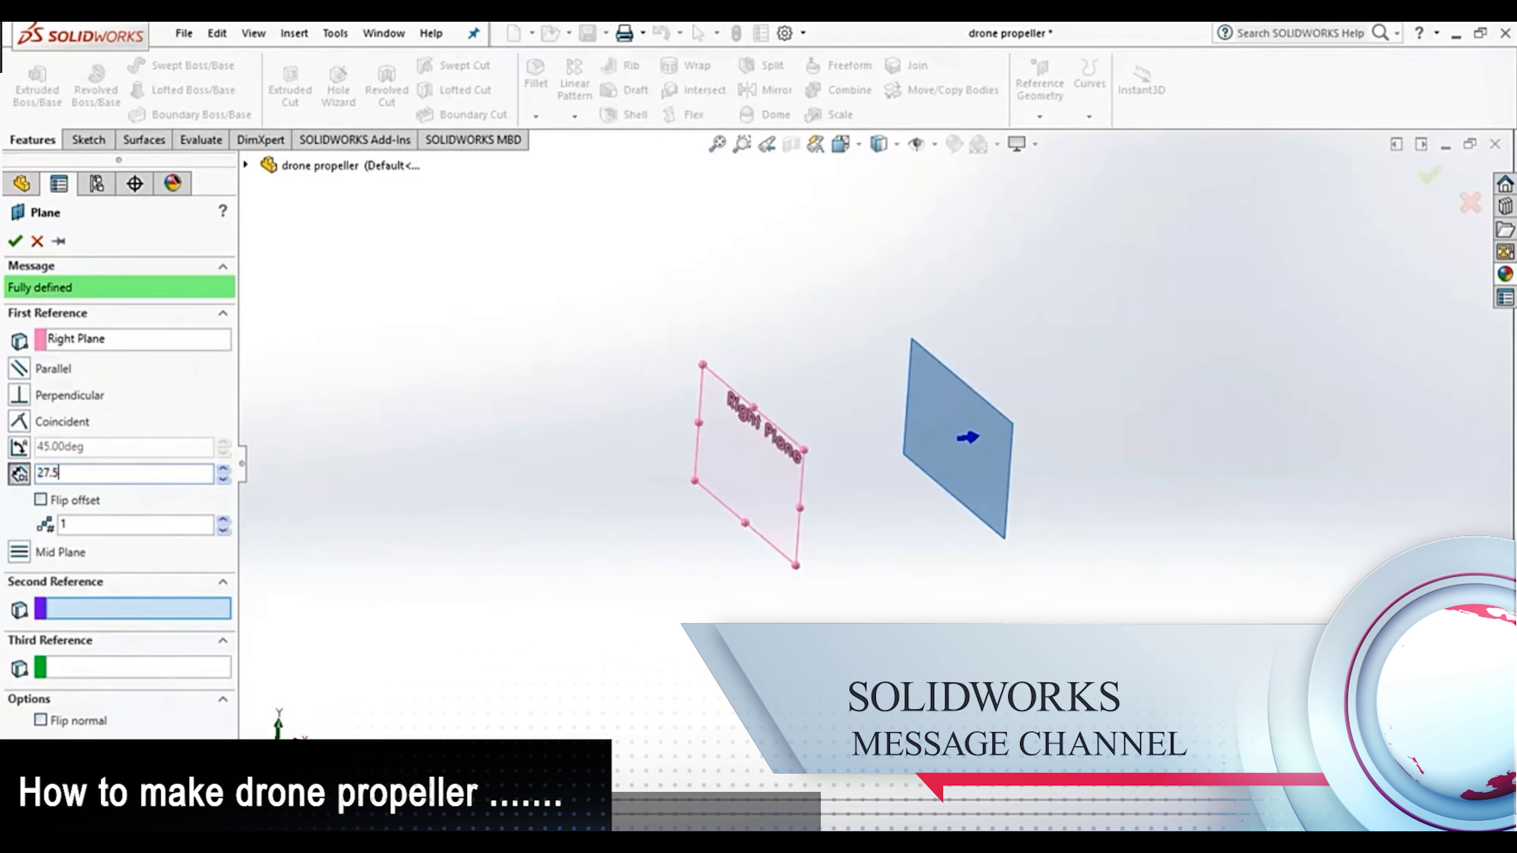
key(Return)
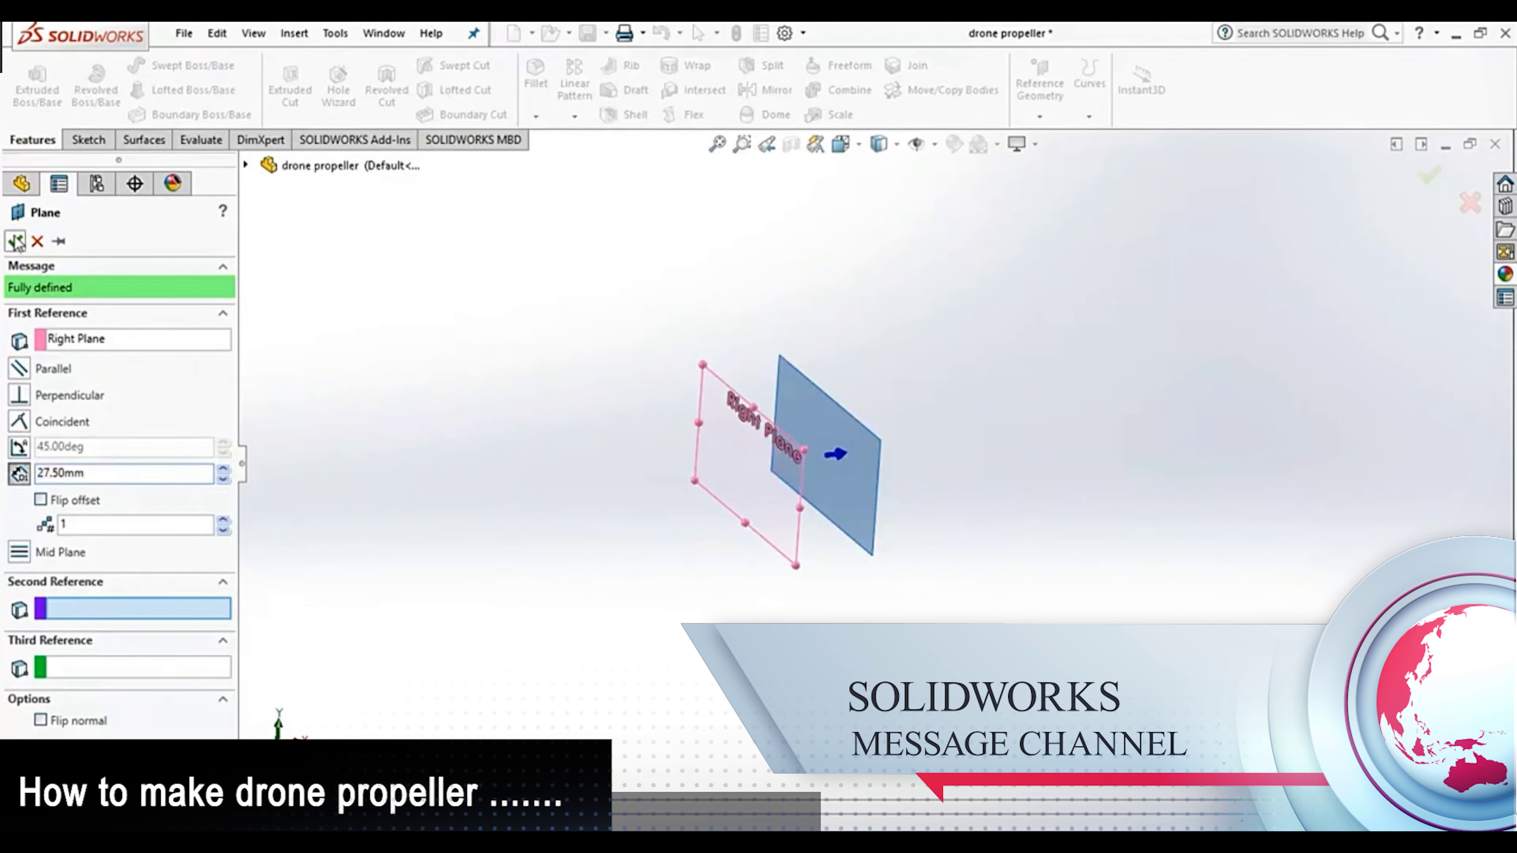
click(16, 242)
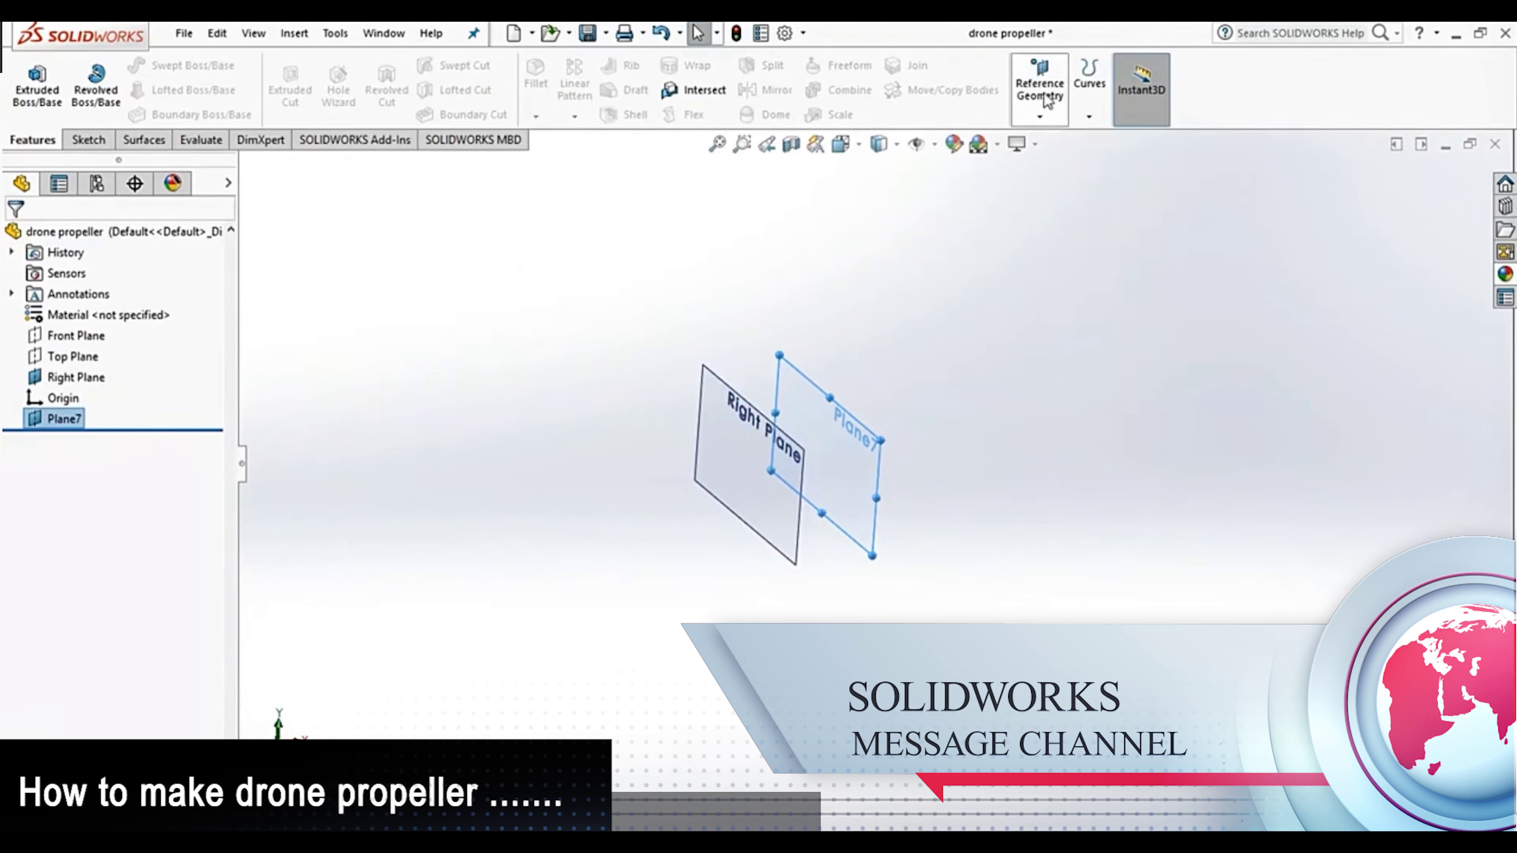
click(1047, 101)
Create Plane8 offset 38 mm beyond Plane7
click(1055, 139)
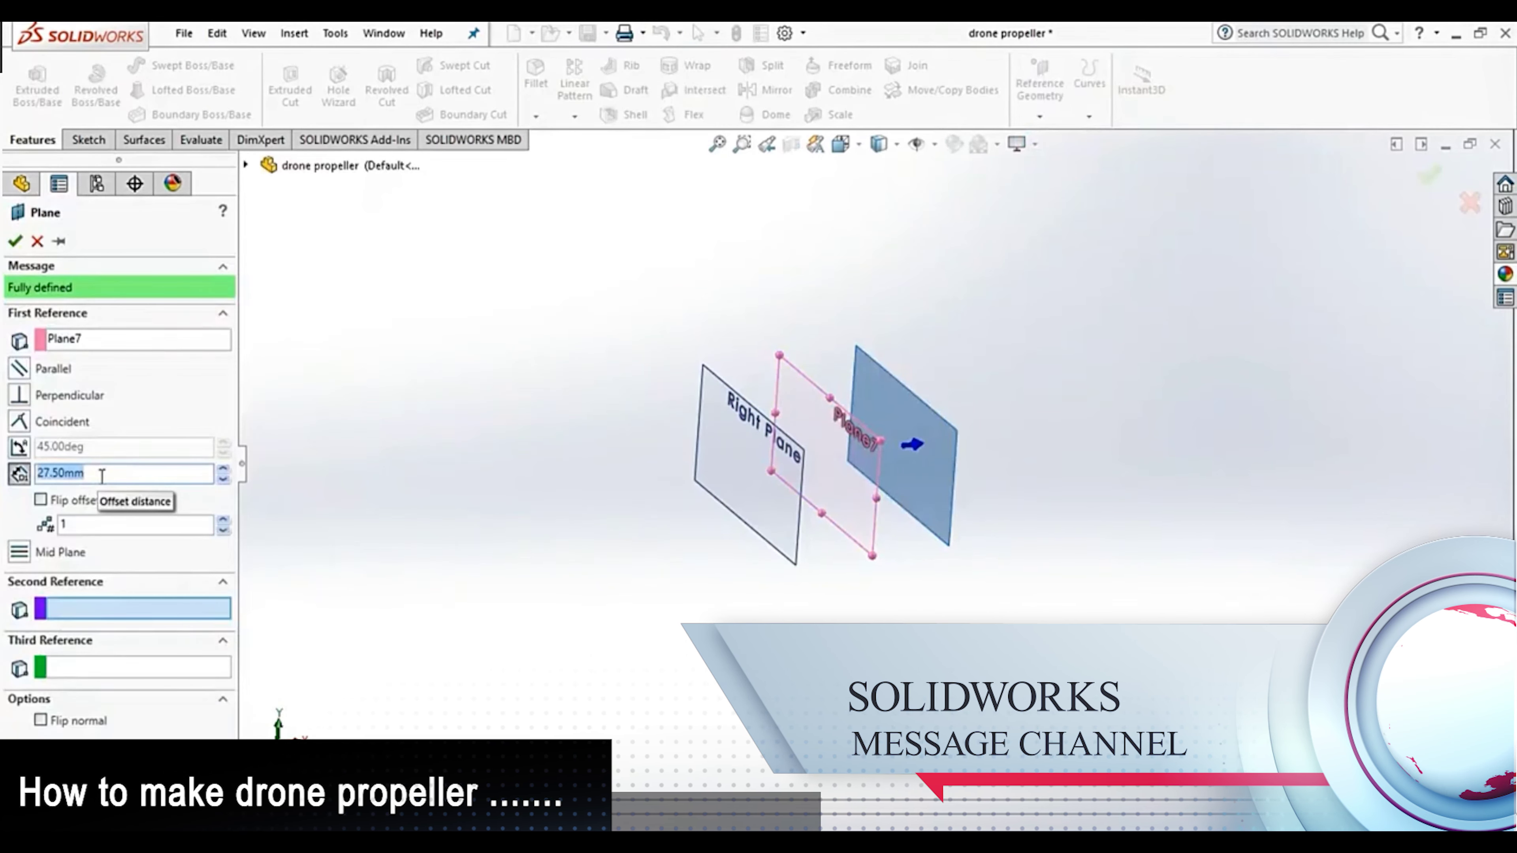
text(38)
key(Return)
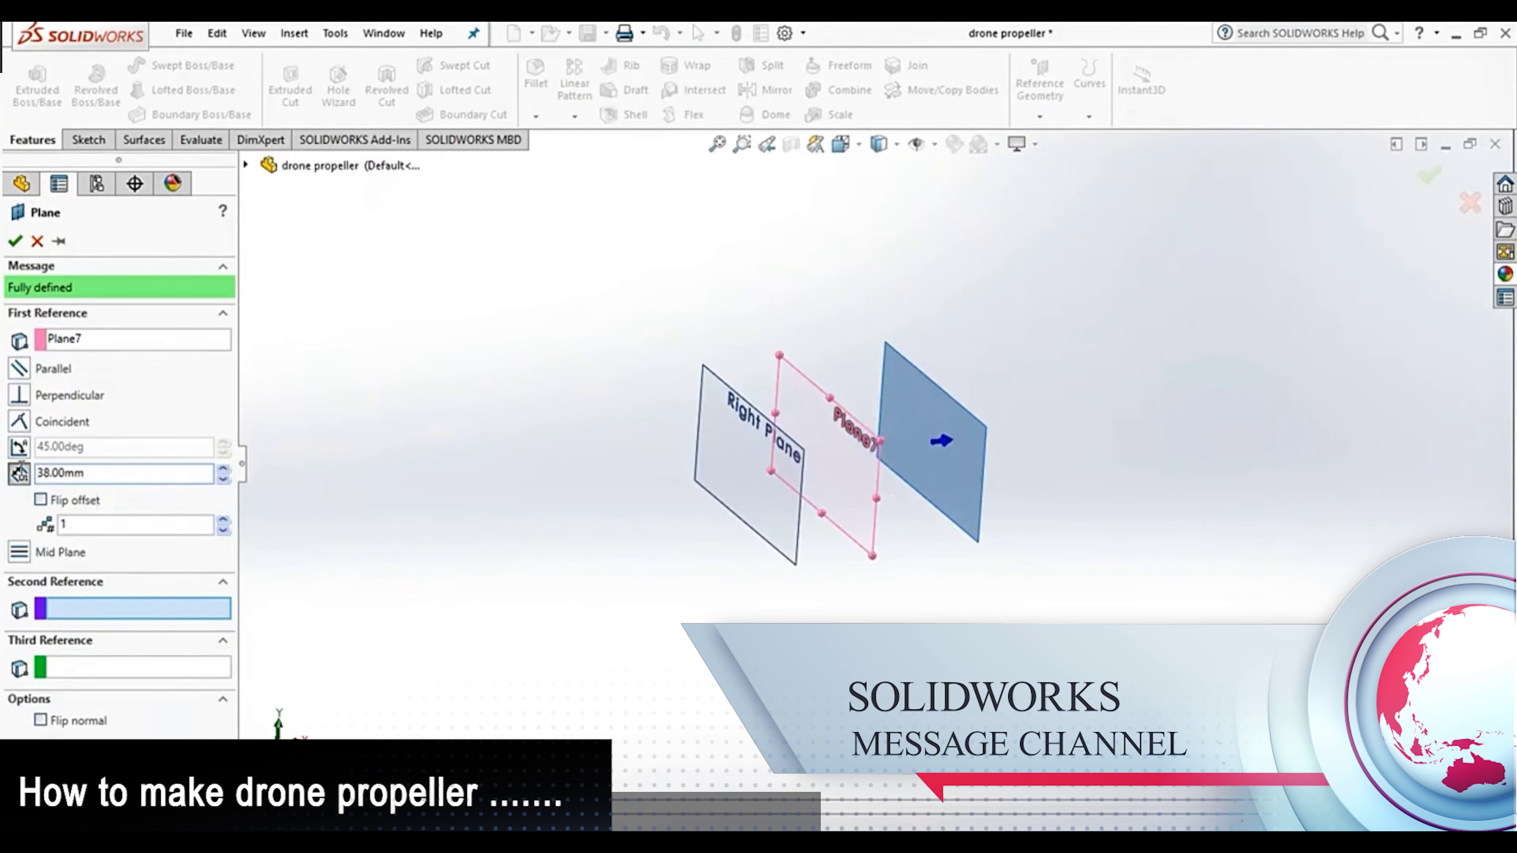
click(13, 247)
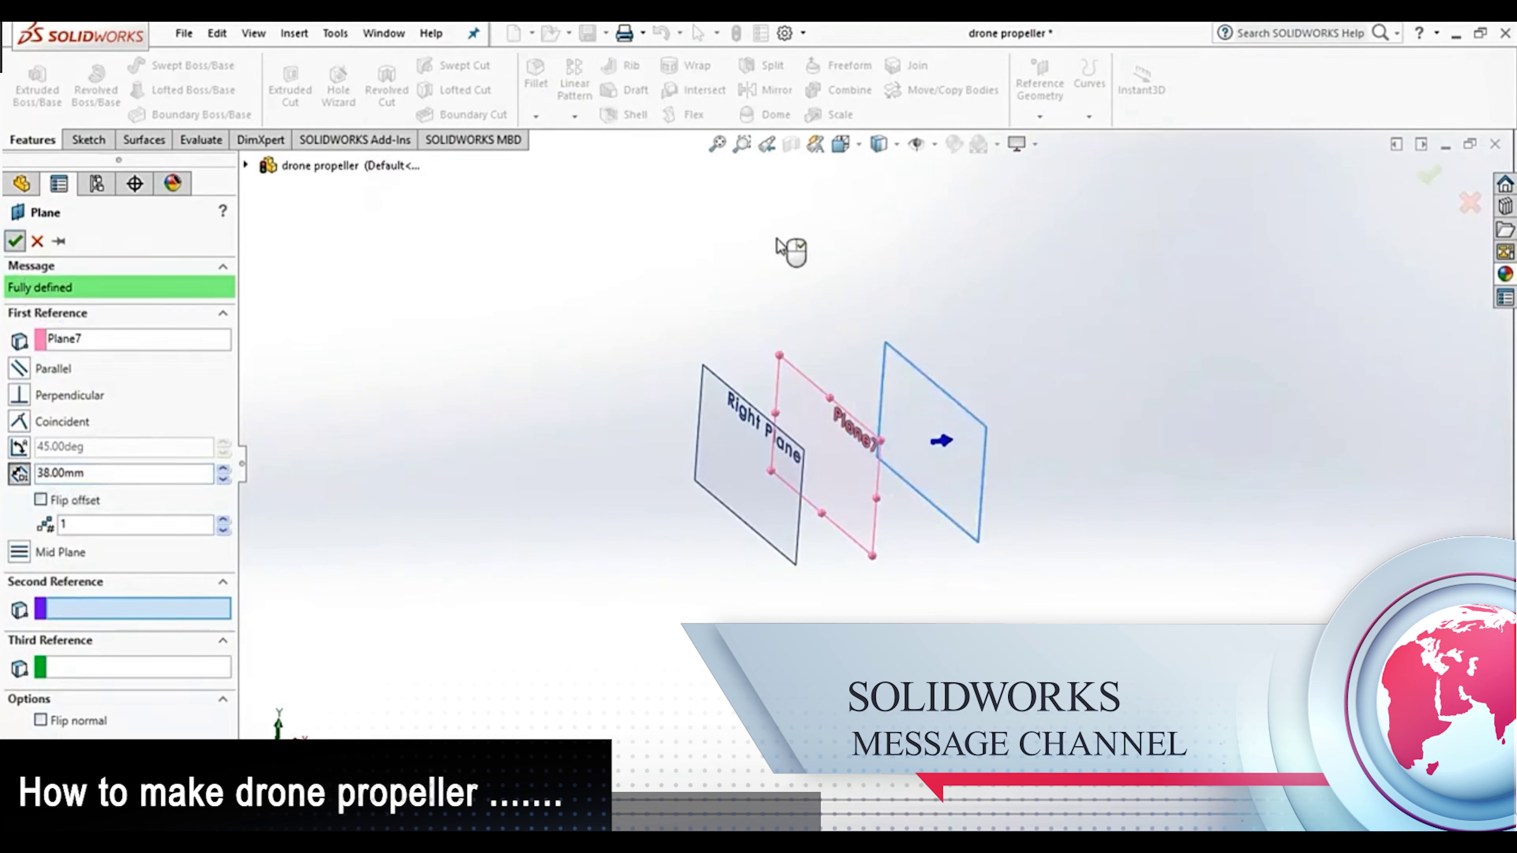
Create Plane9 offset 80 mm beyond Plane8
click(1047, 99)
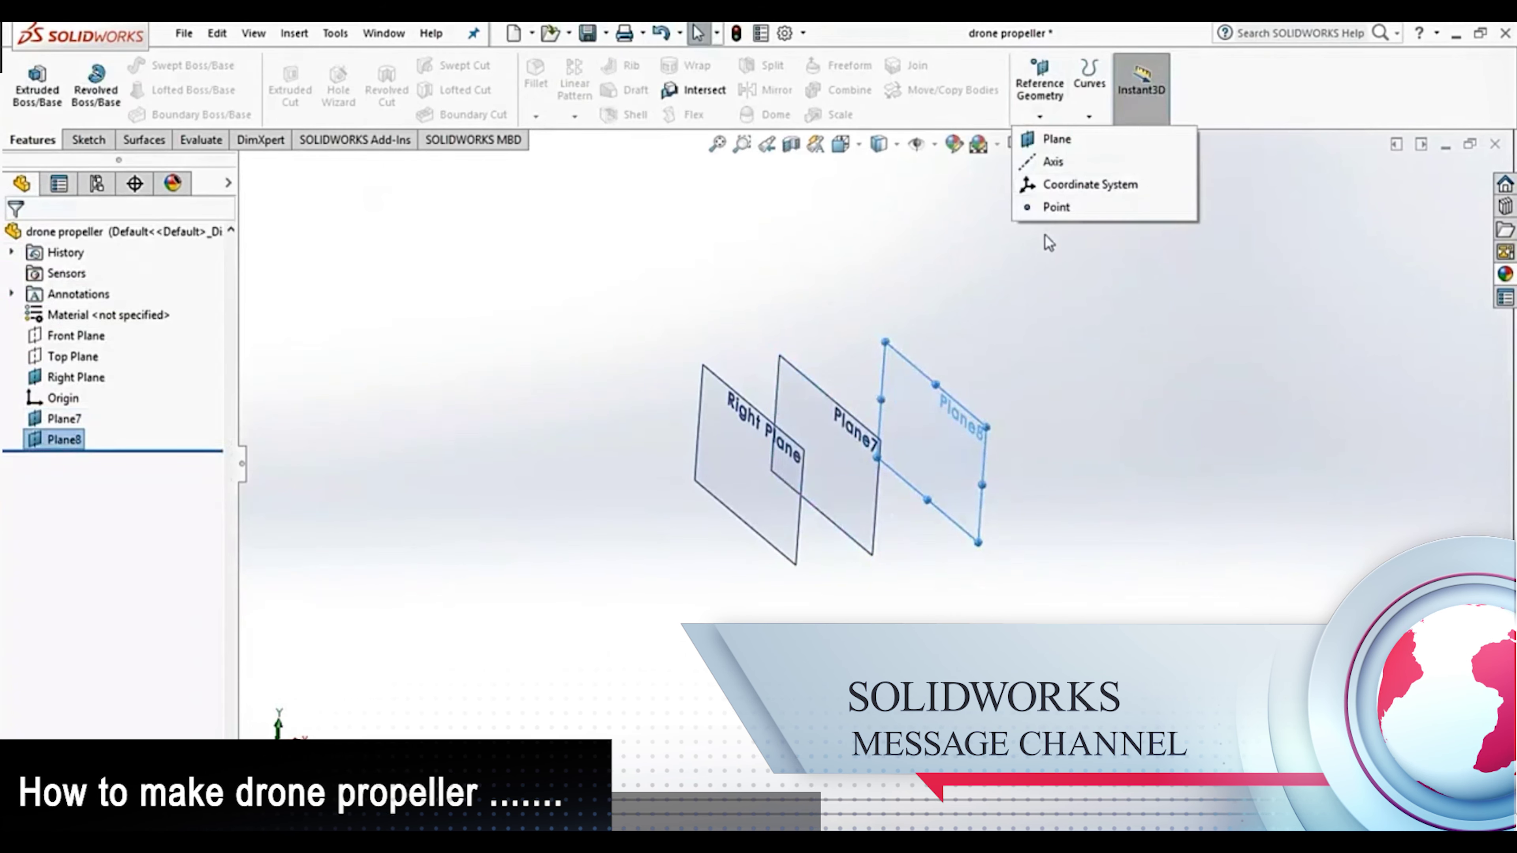
click(1068, 148)
text(80)
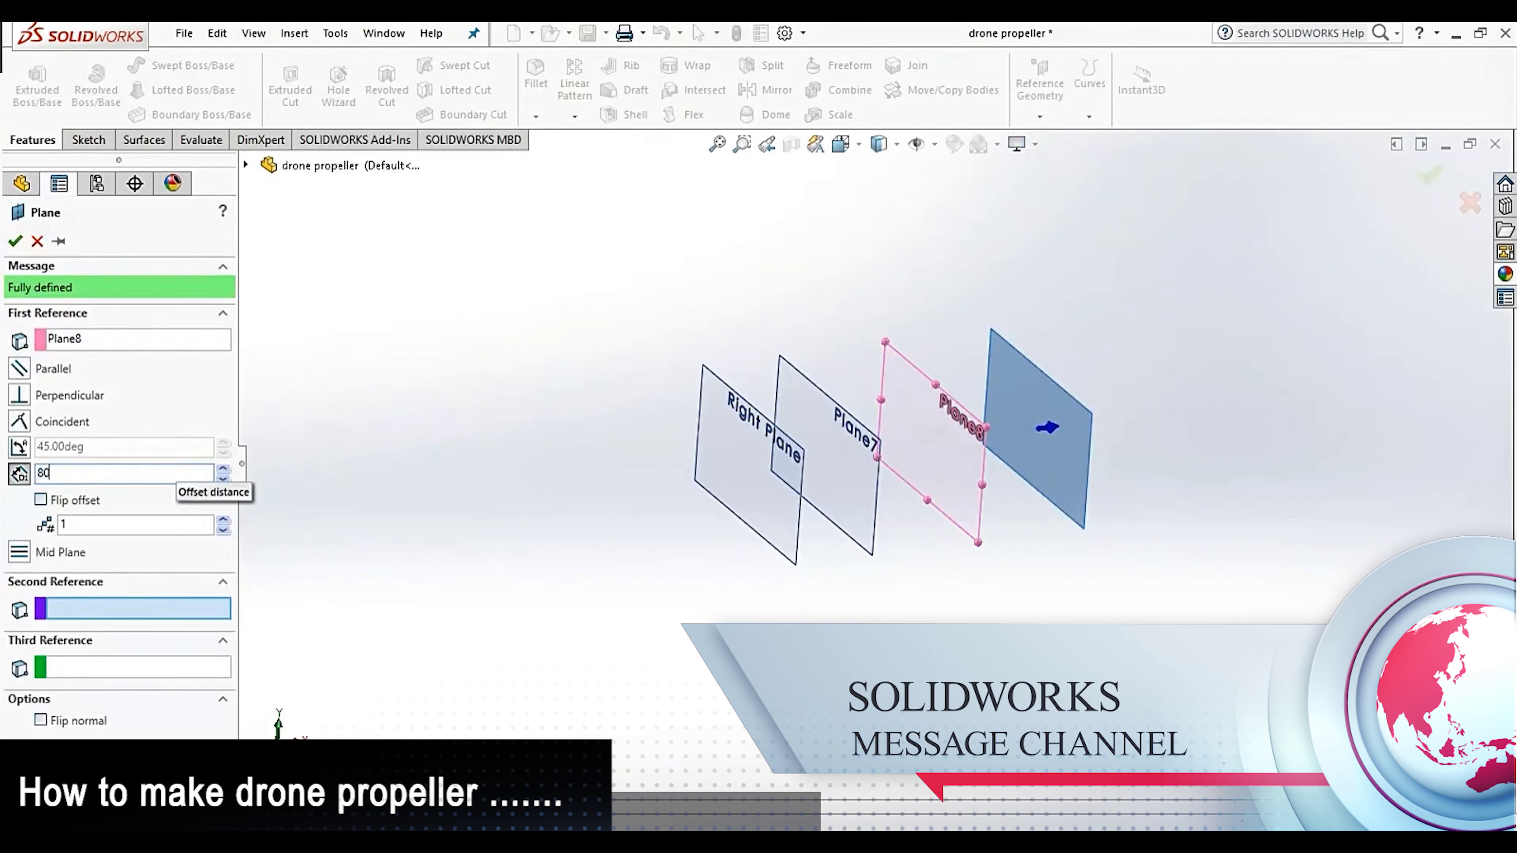
key(Return)
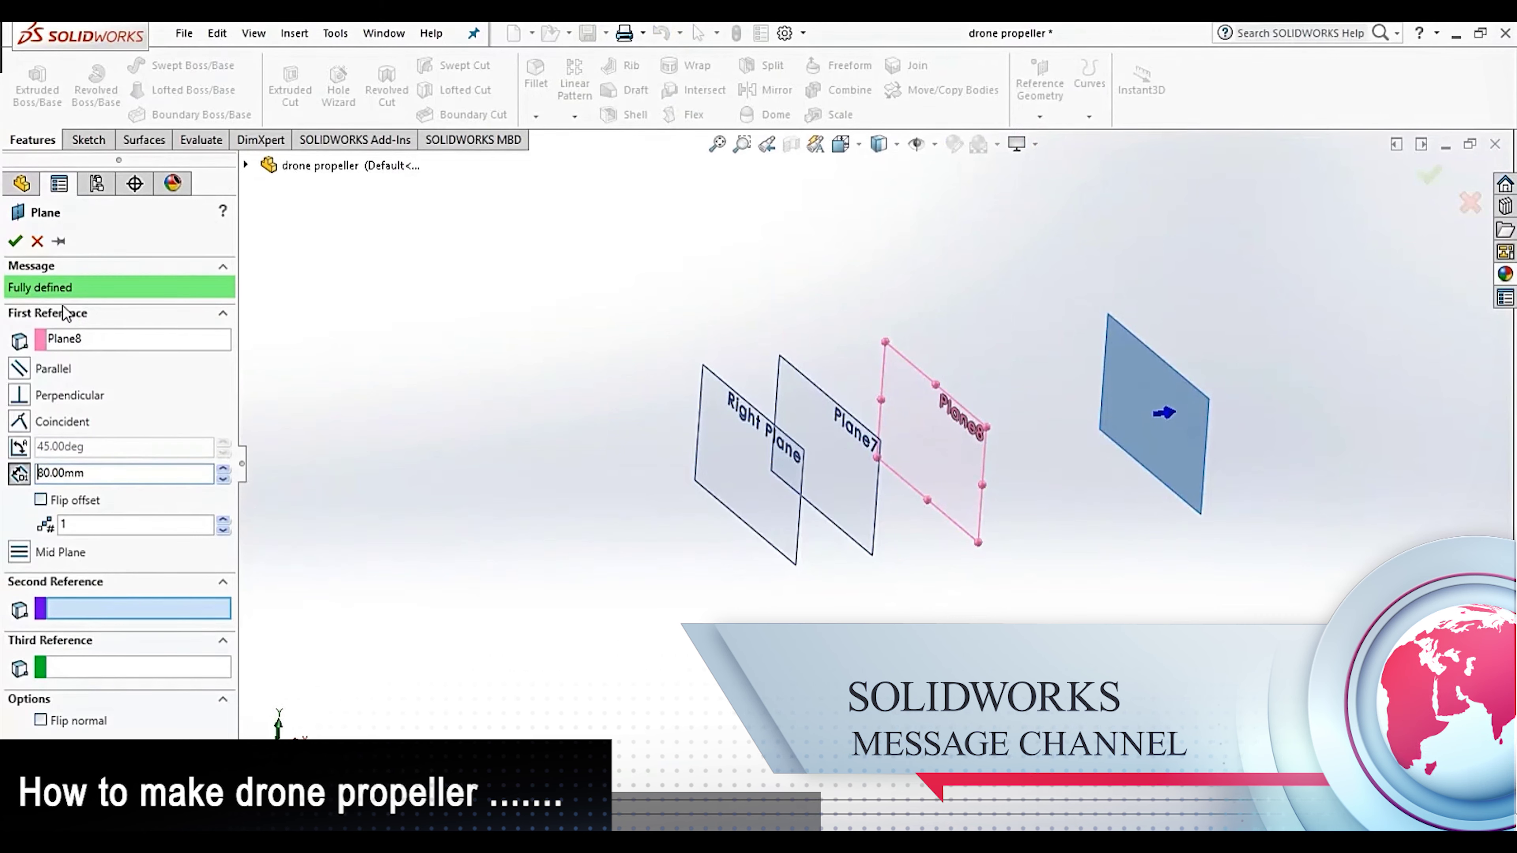
click(15, 241)
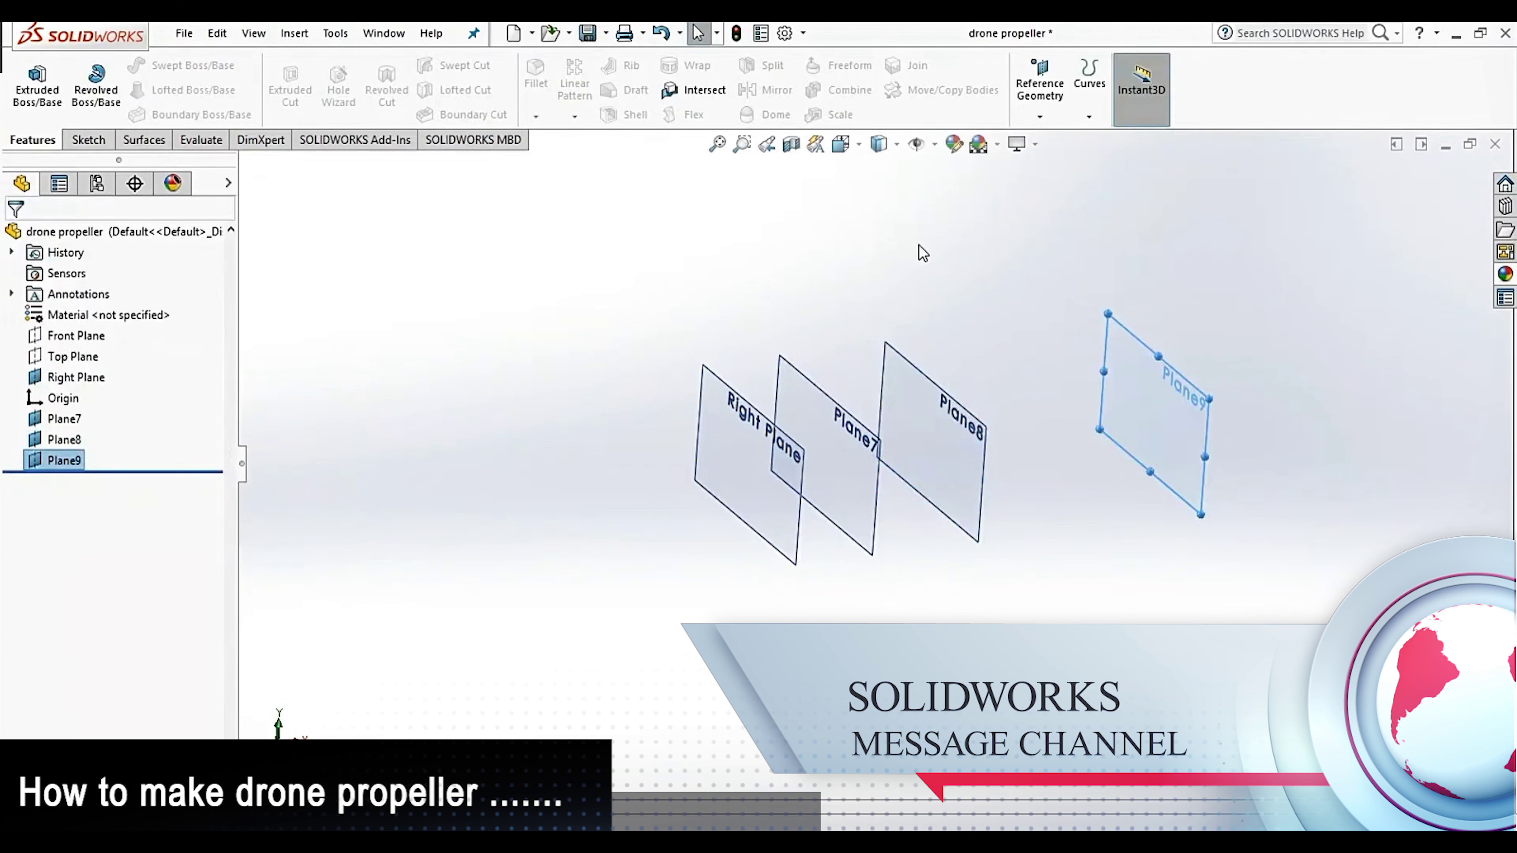
click(1052, 99)
Create Plane10 offset 75 mm beyond Plane9
click(1051, 137)
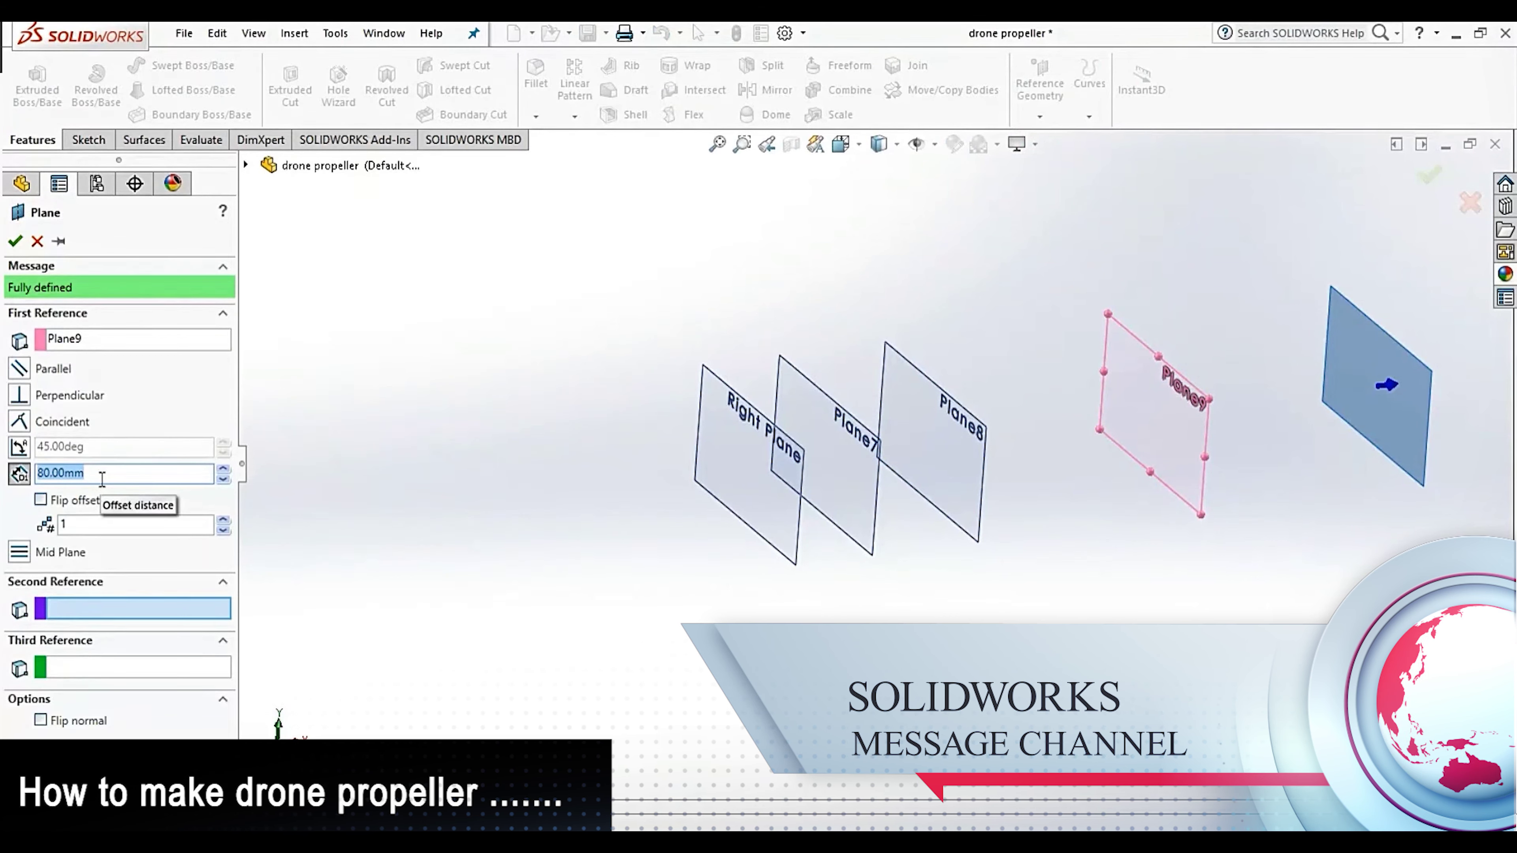
text(75)
key(Return)
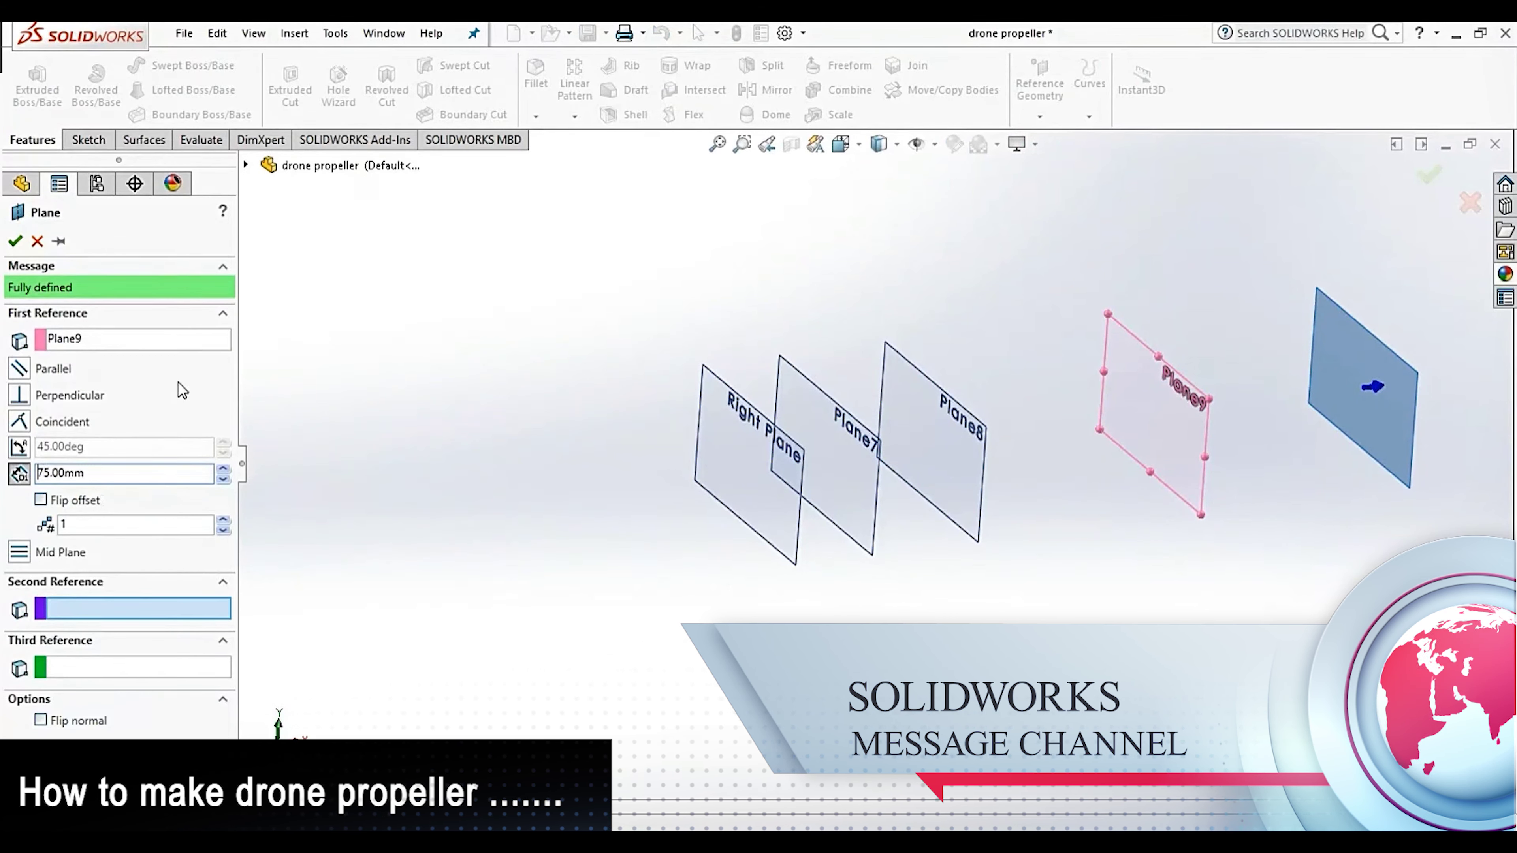
click(15, 242)
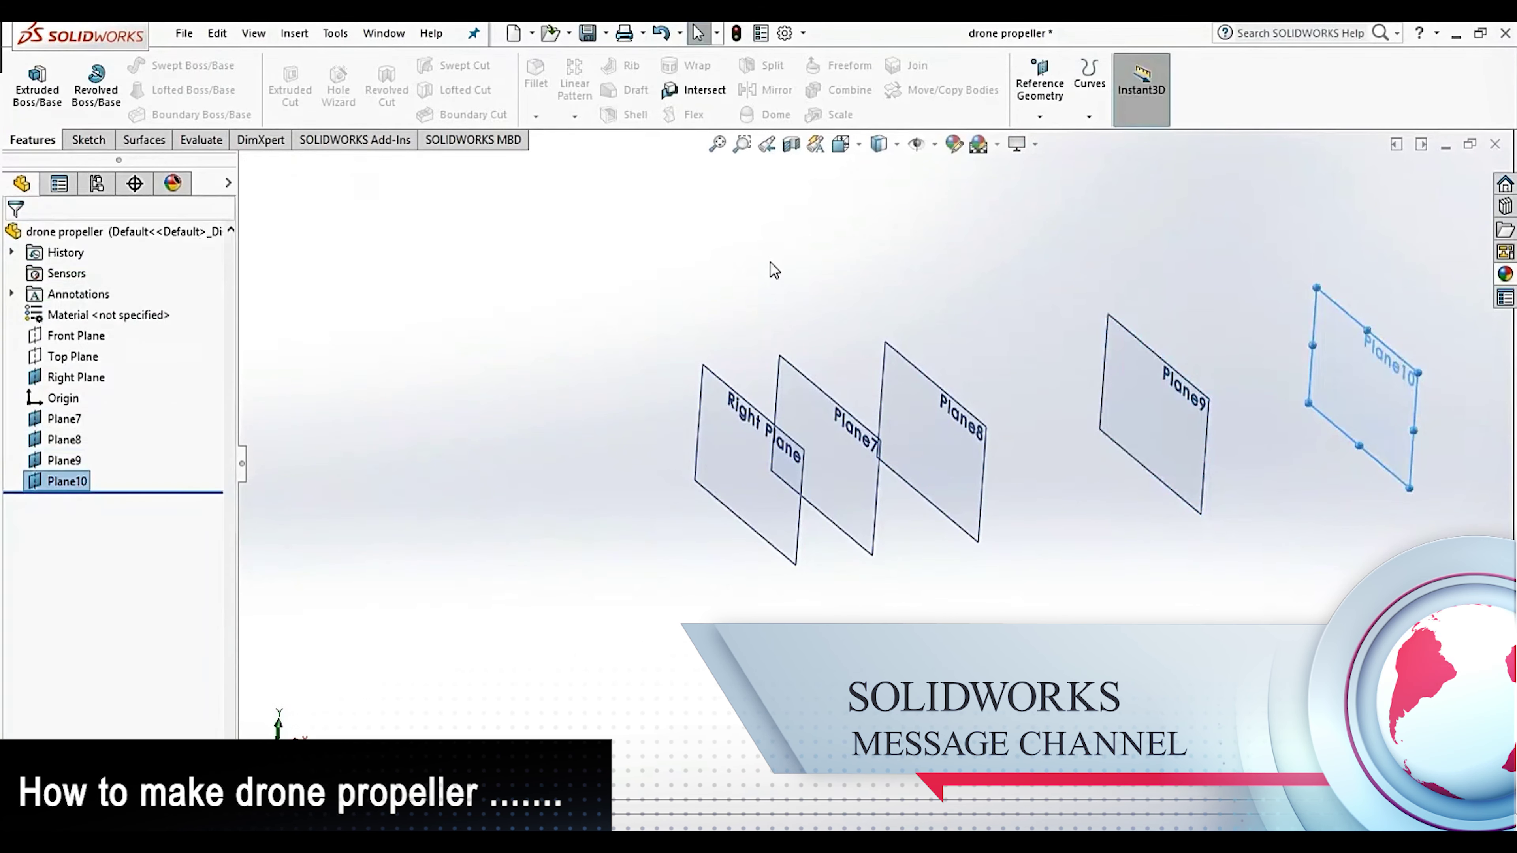
Look across all five planes, then select the Right Plane
scroll(1093, 439, up, 3)
mouse_move(1094, 440)
middle_down()
mouse_move(1010, 430)
mouse_move(1118, 424)
middle_up()
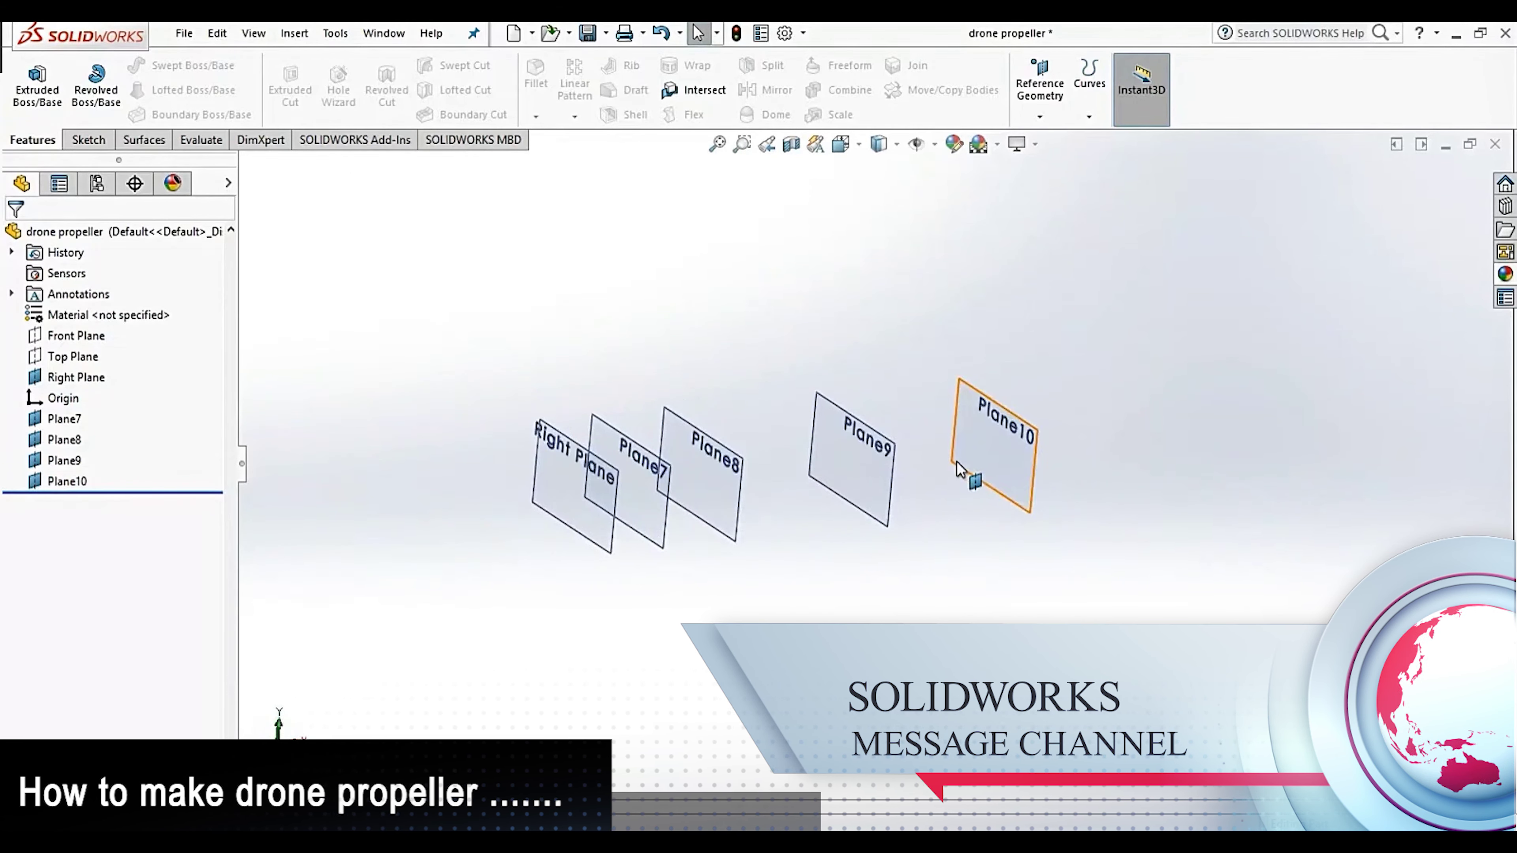
scroll(840, 481, up, 2)
scroll(775, 474, down, 2)
scroll(775, 474, down, 1)
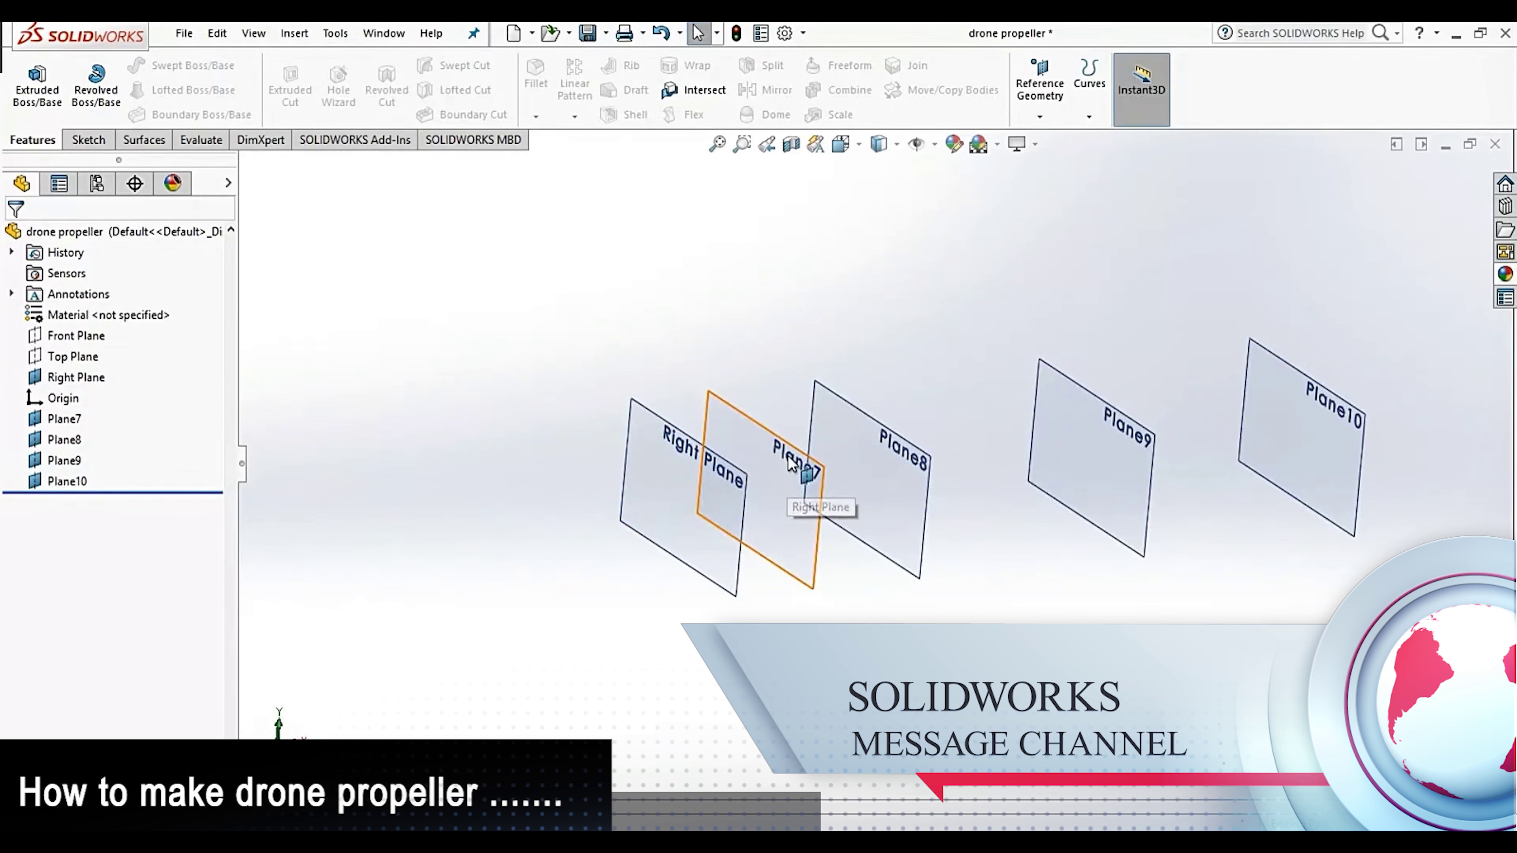
click(742, 526)
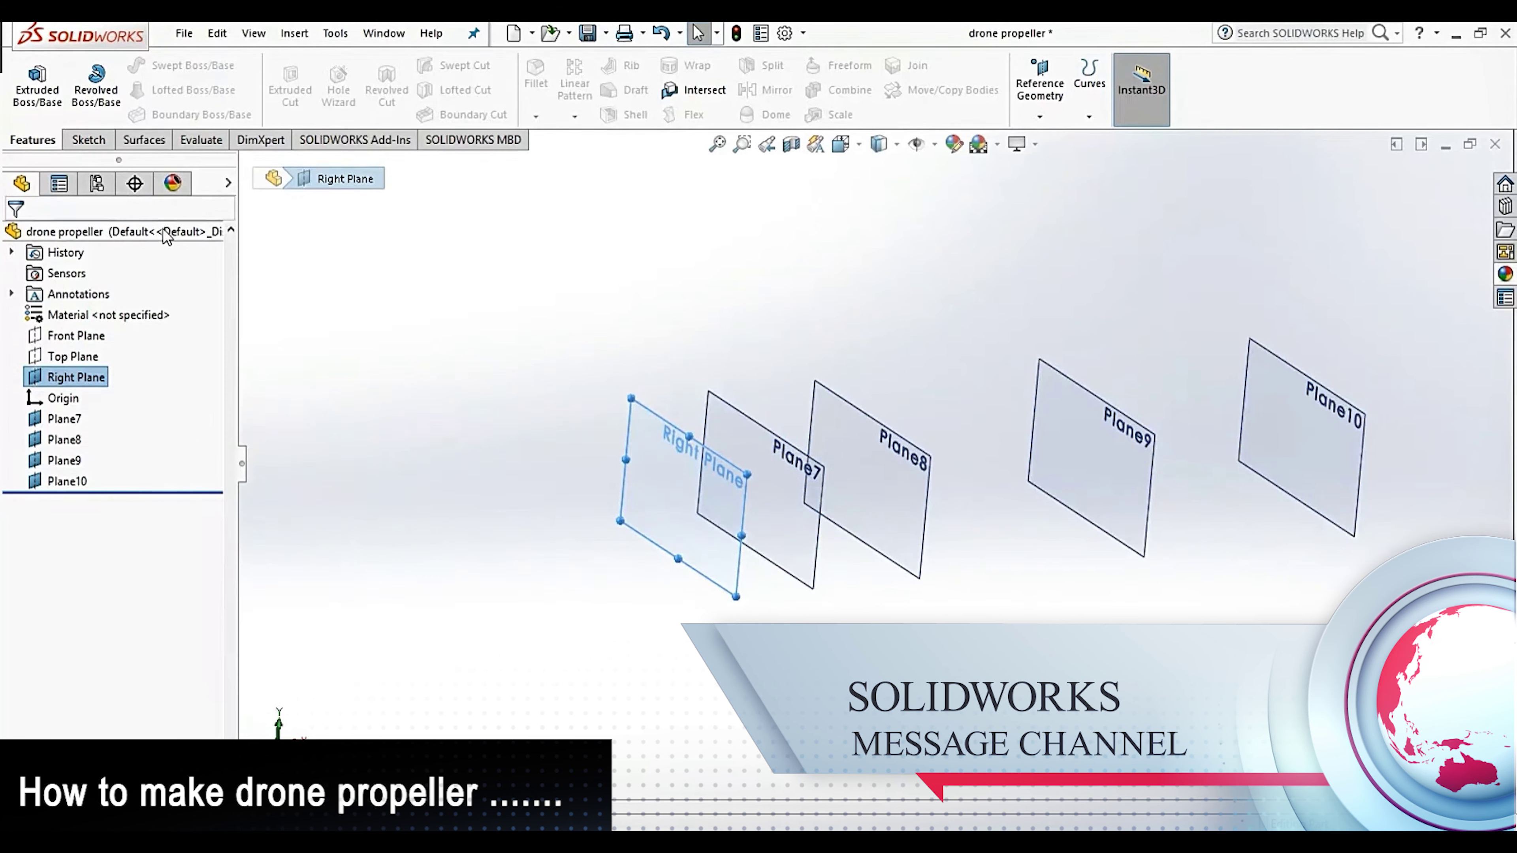
Start Sketch3 on the Right Plane with horizontal and vertical centerlines from the origin
click(37, 84)
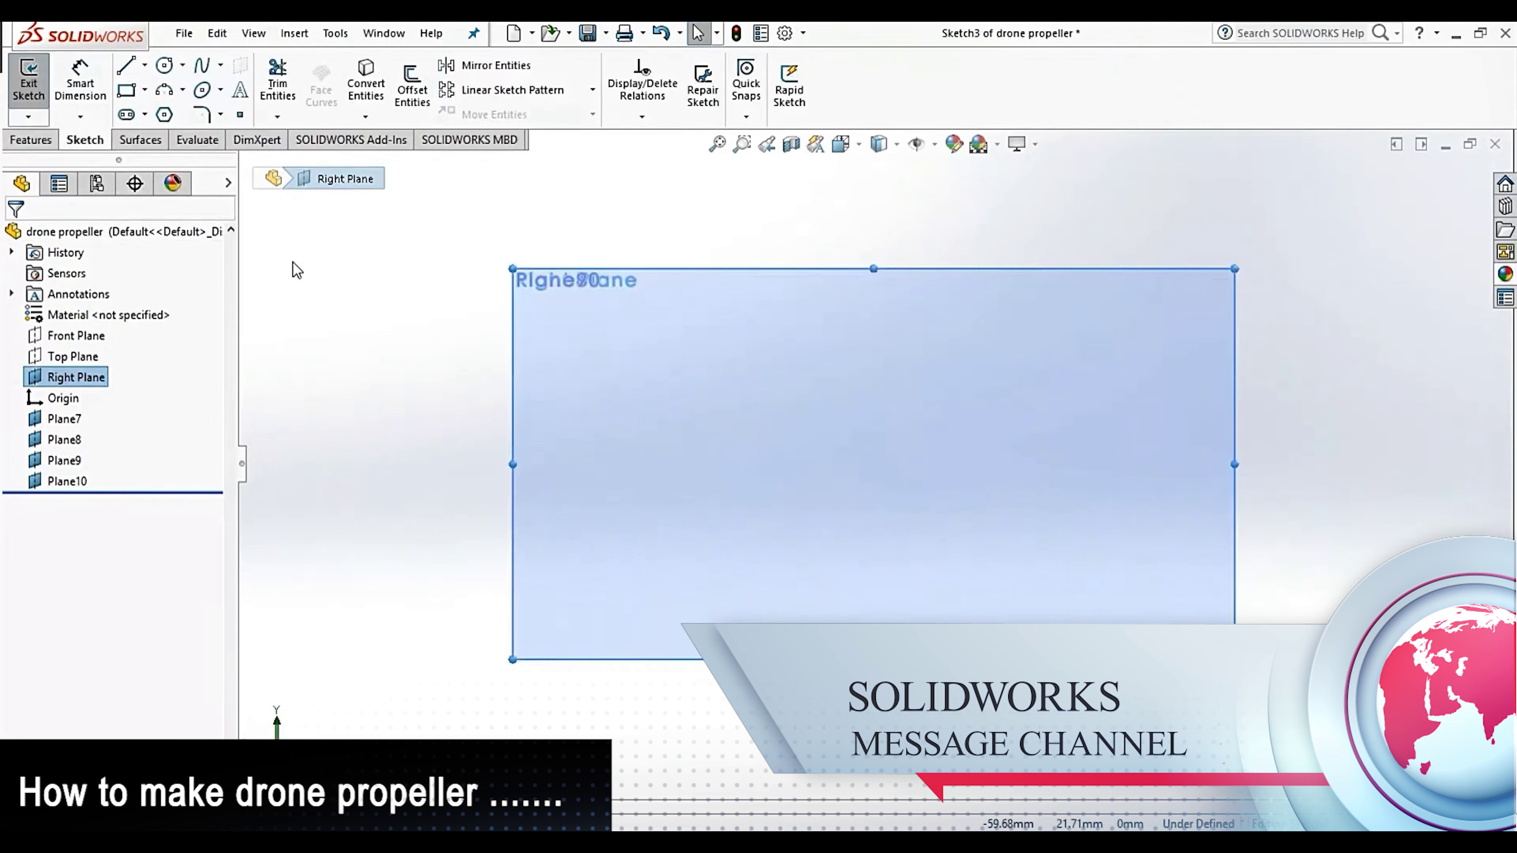
click(145, 65)
click(159, 112)
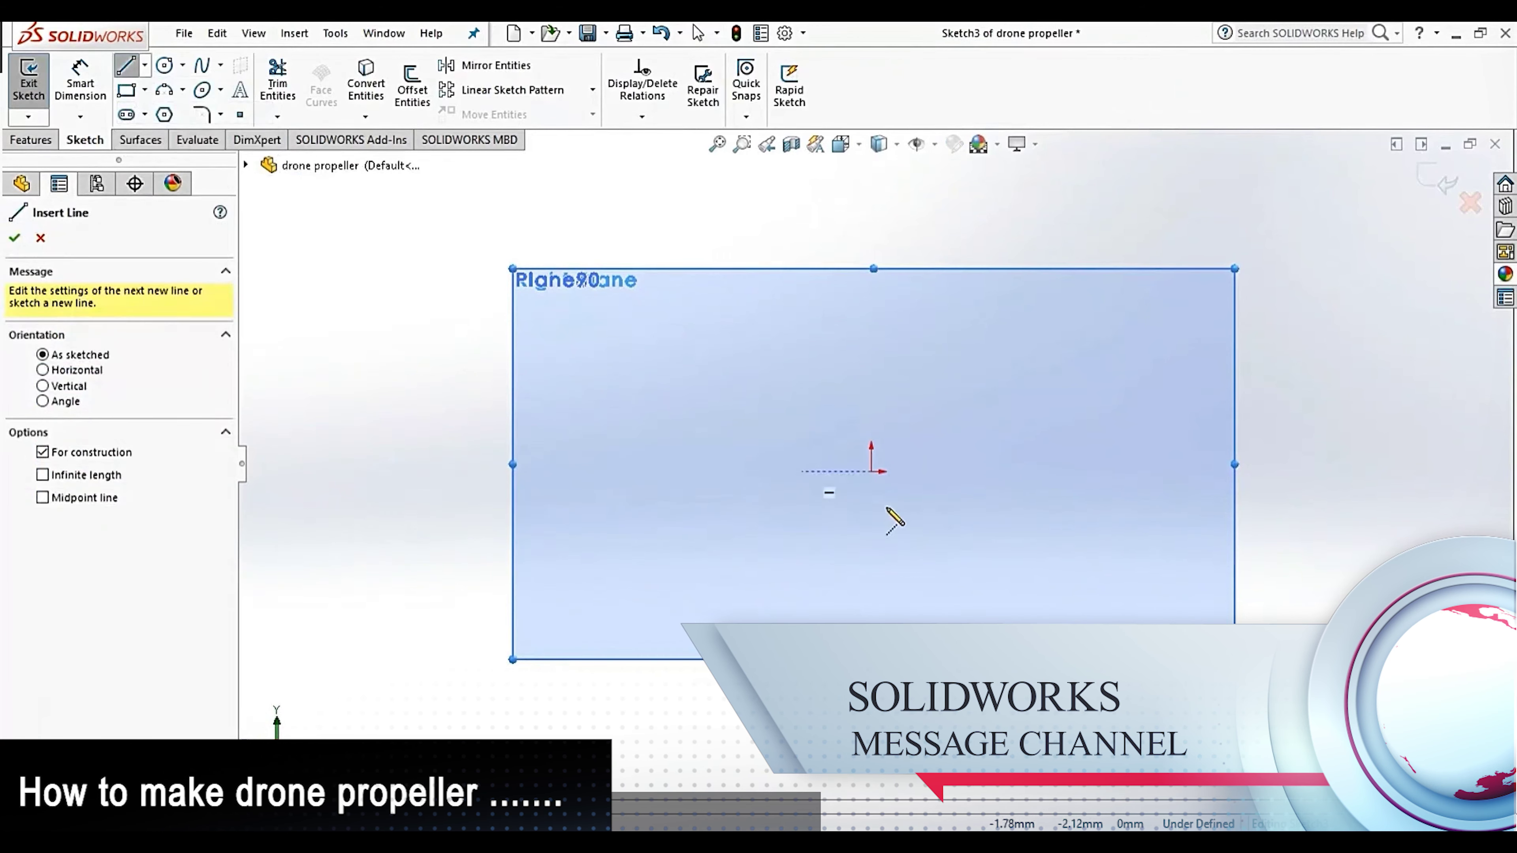
scroll(875, 528, up, 2)
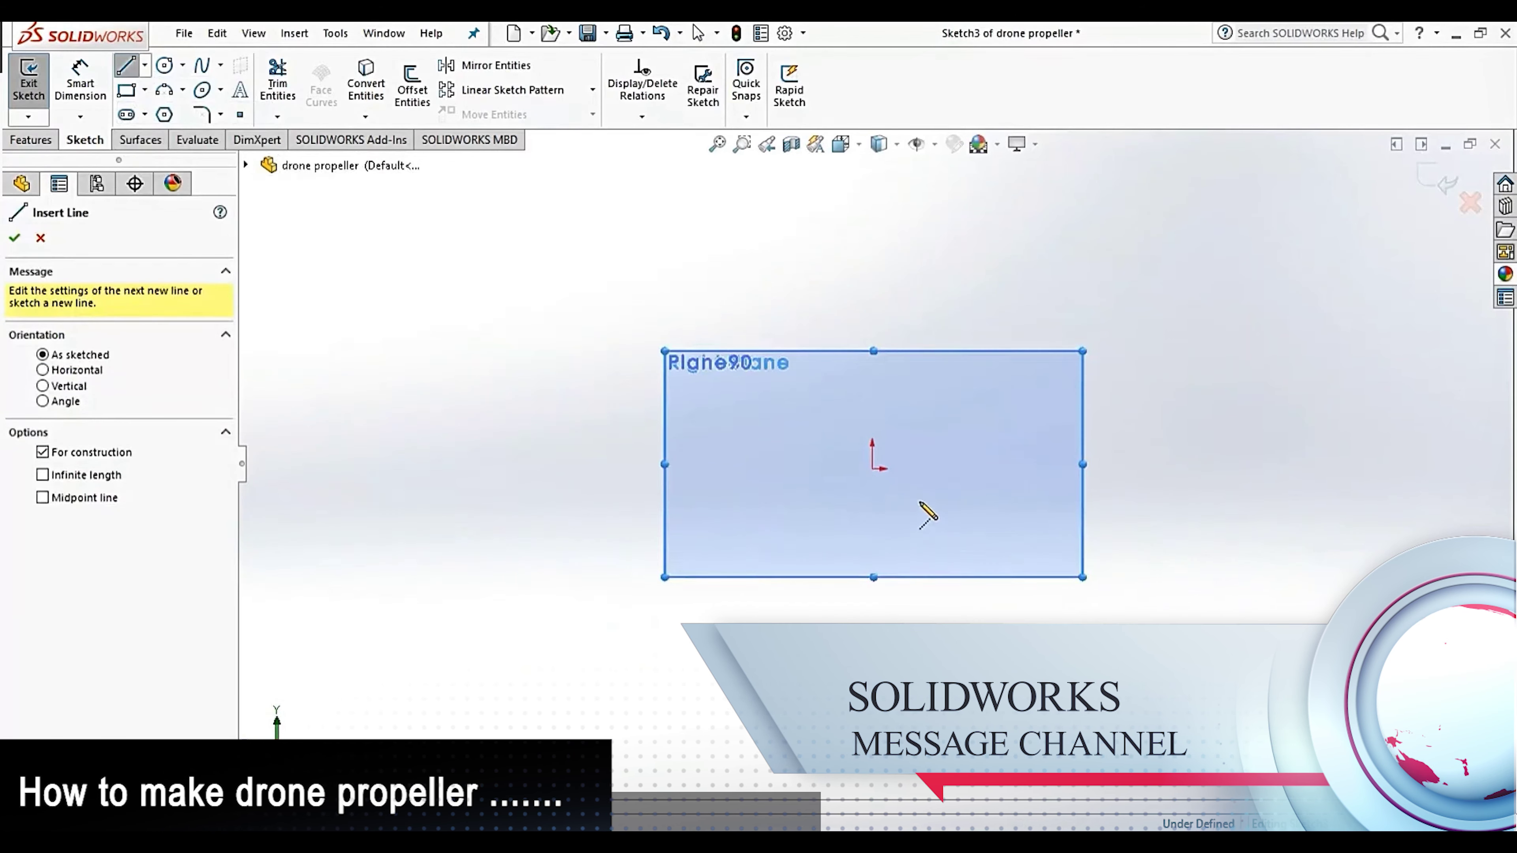
click(874, 470)
click(1144, 468)
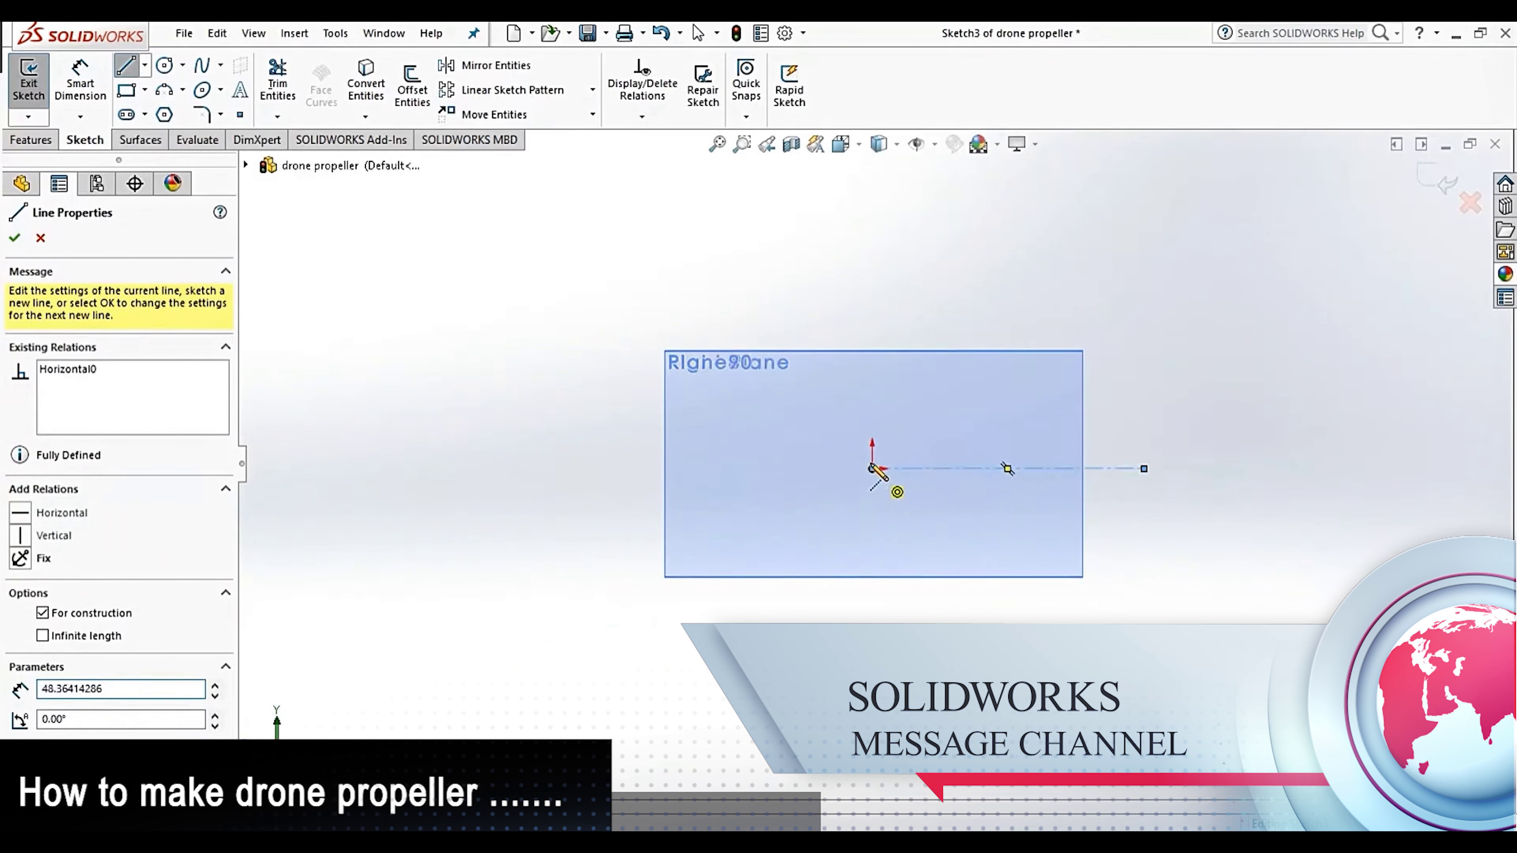
click(873, 470)
click(872, 330)
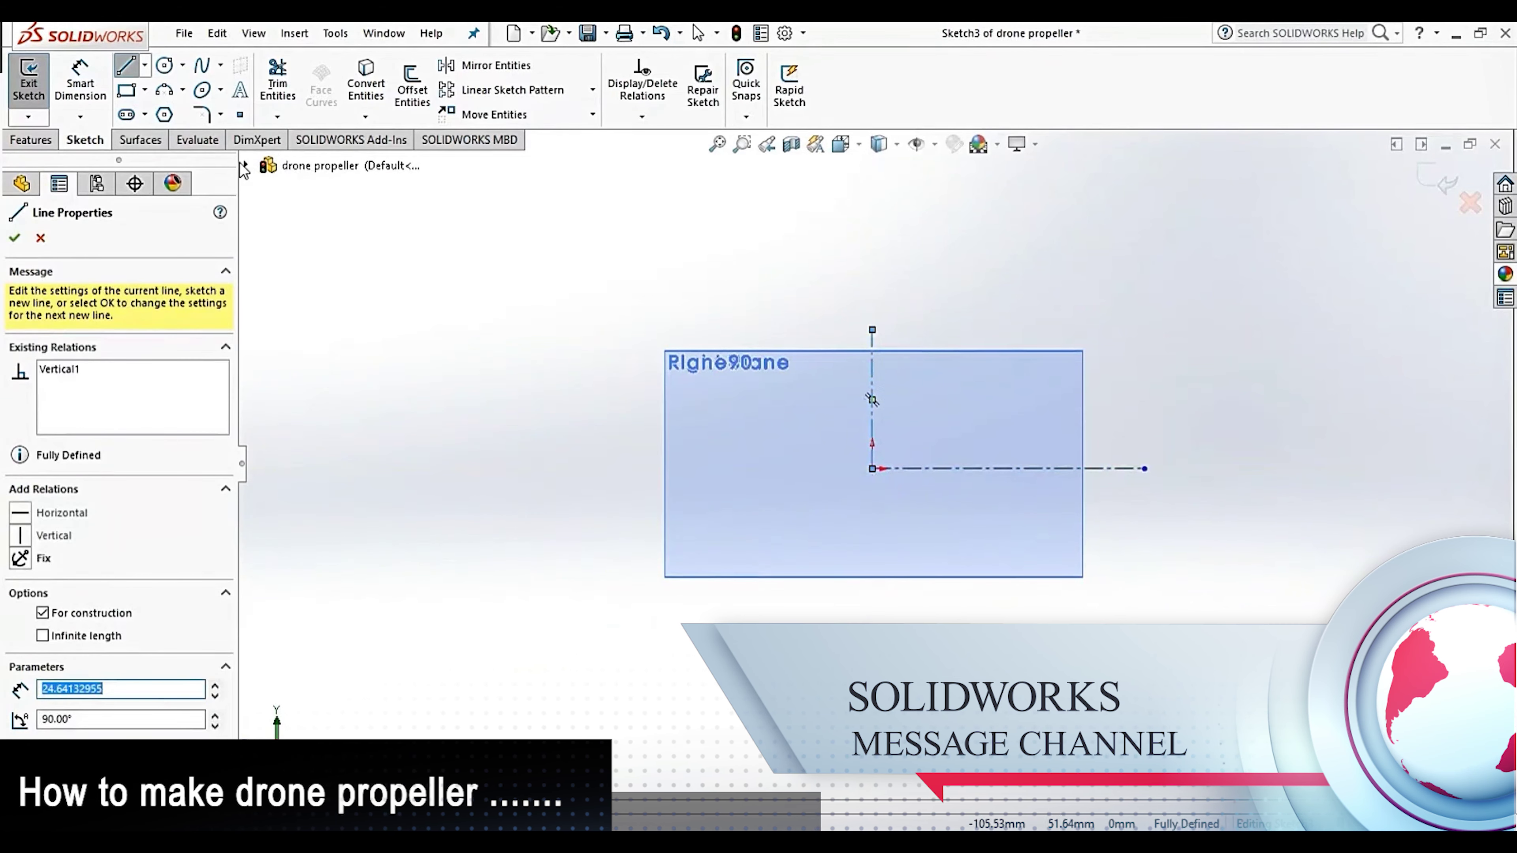
click(128, 99)
scroll(1075, 472, down, 3)
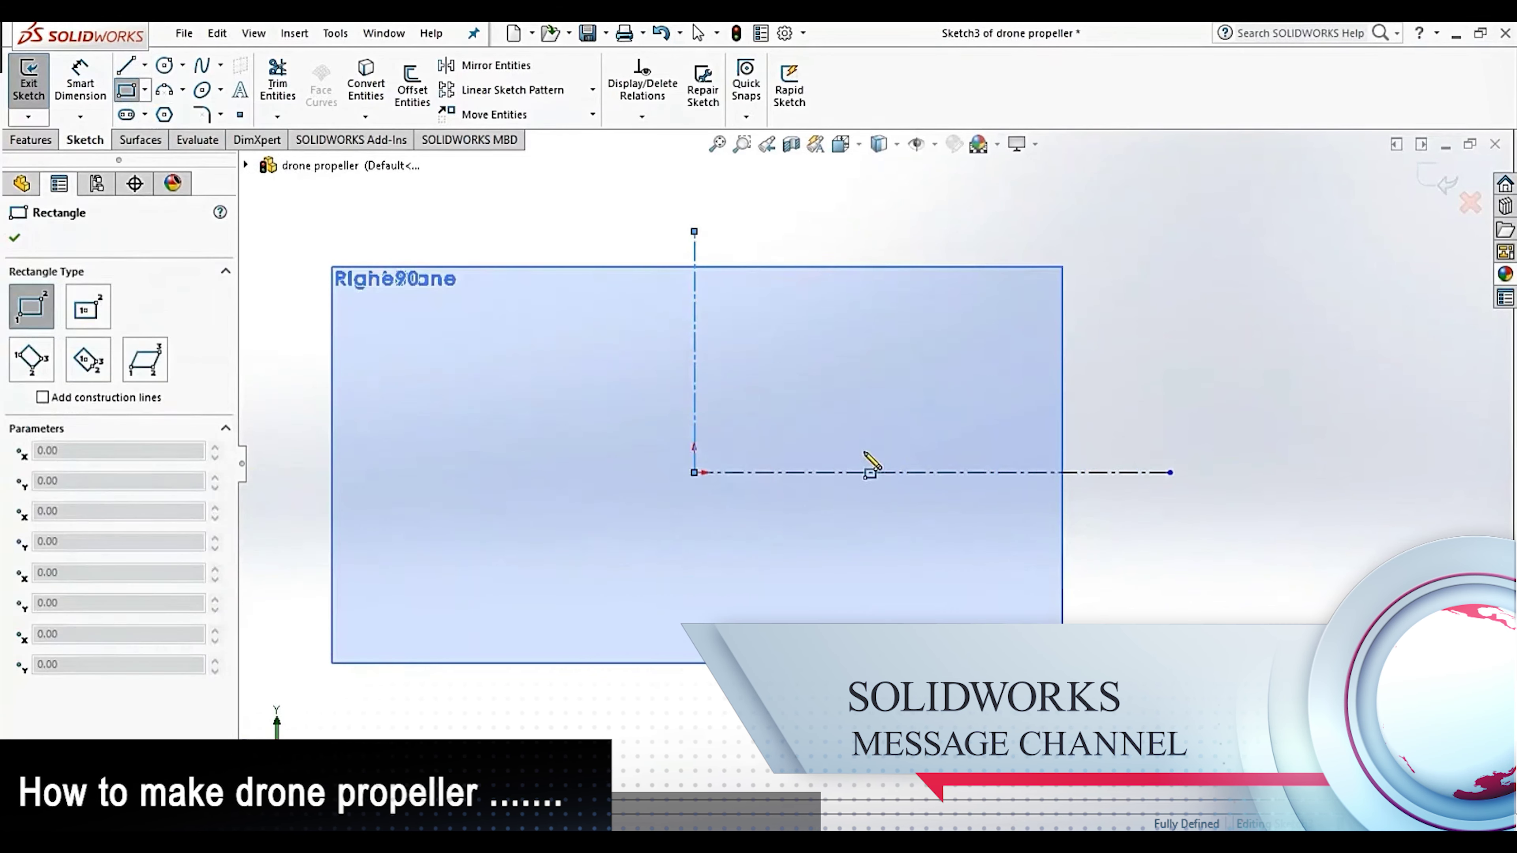
Draw a corner rectangle and make its top and bottom symmetric about the horizontal centerline
click(382, 388)
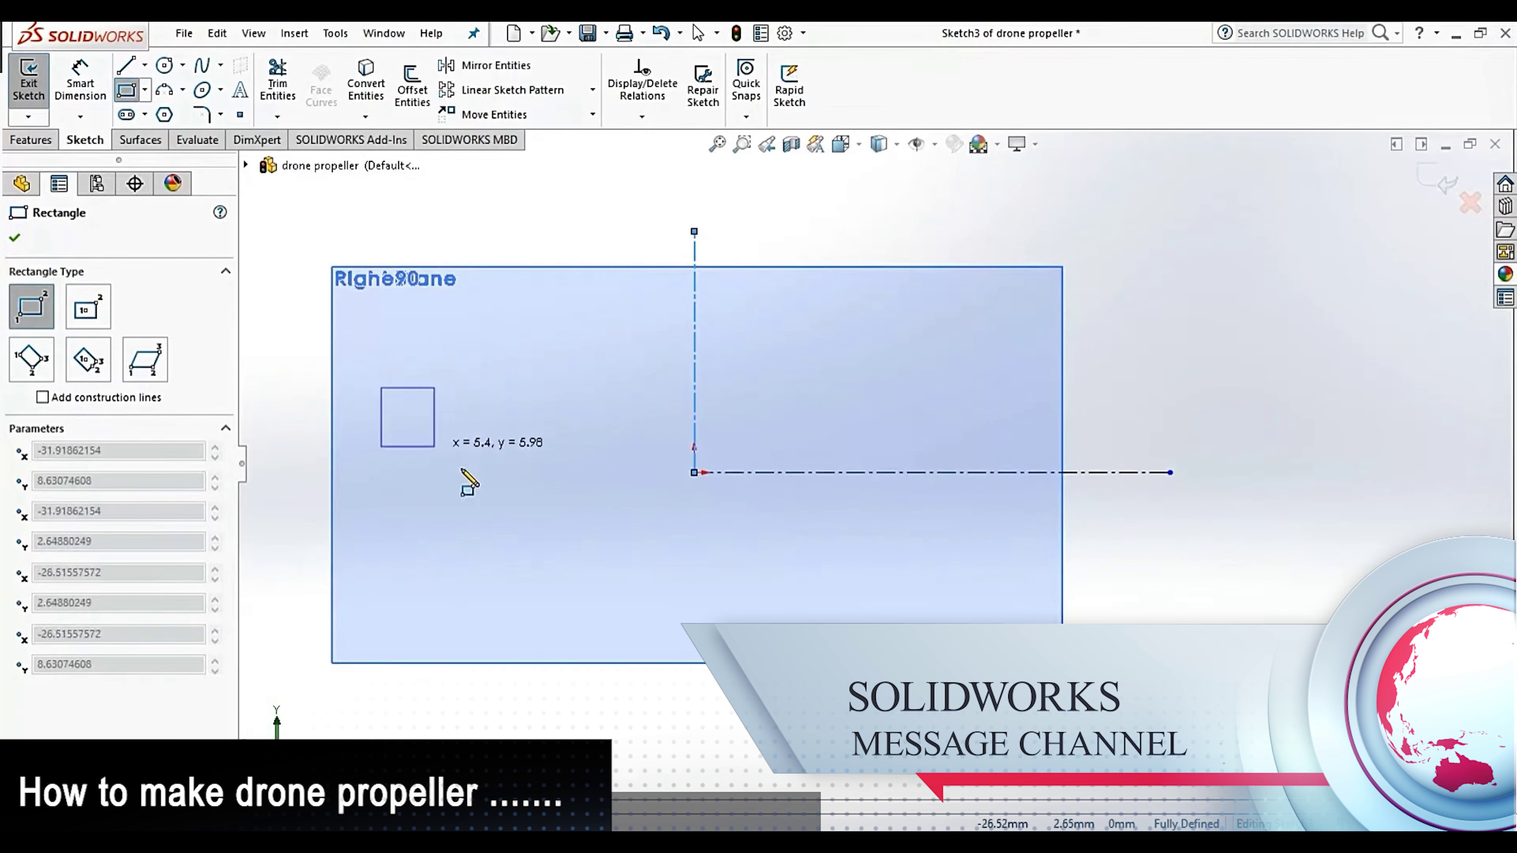
click(1014, 550)
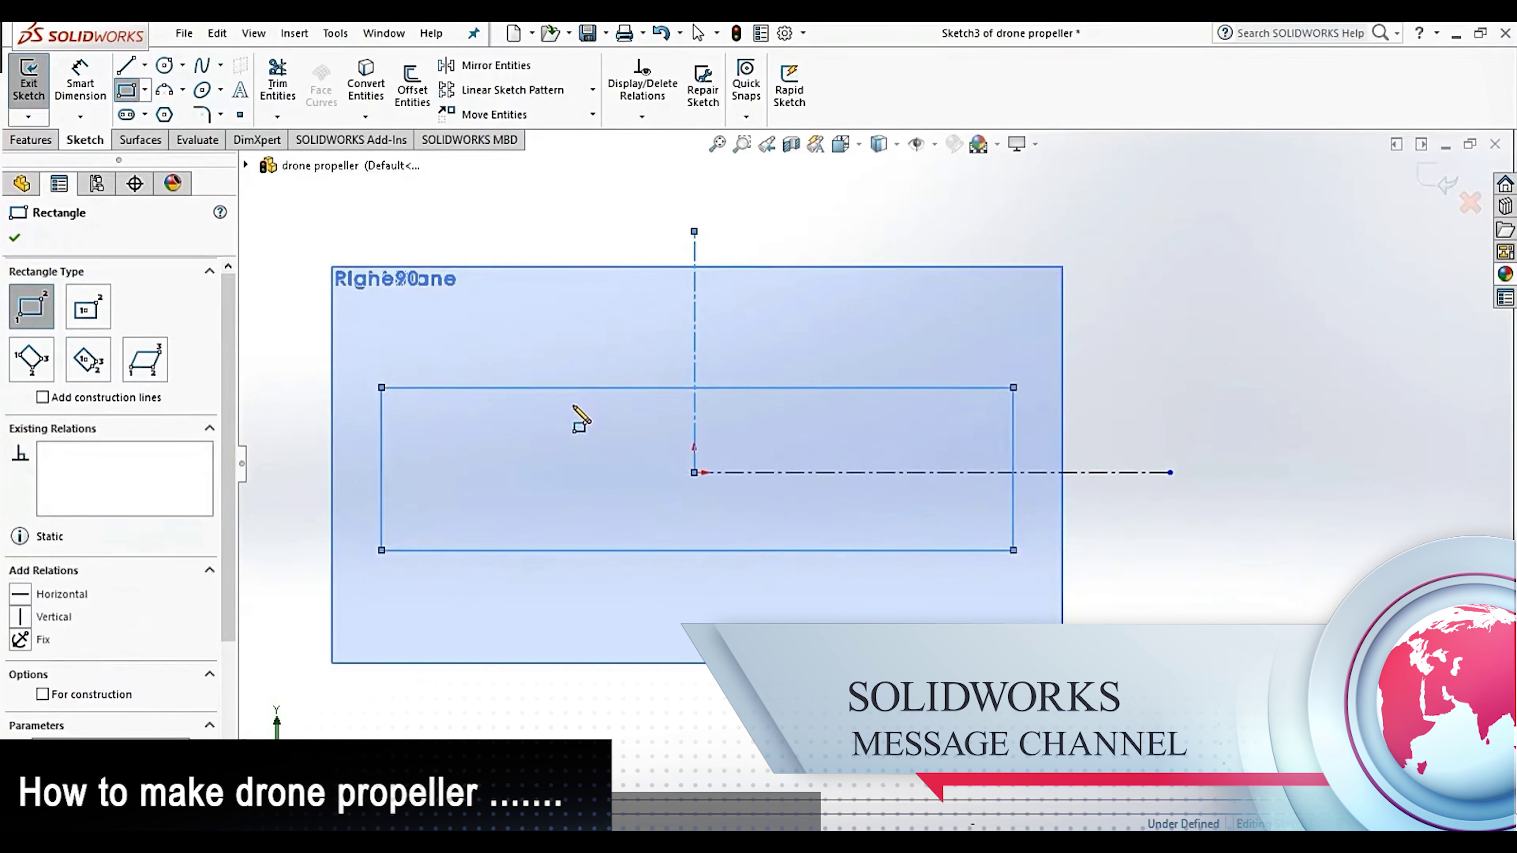
key(Escape)
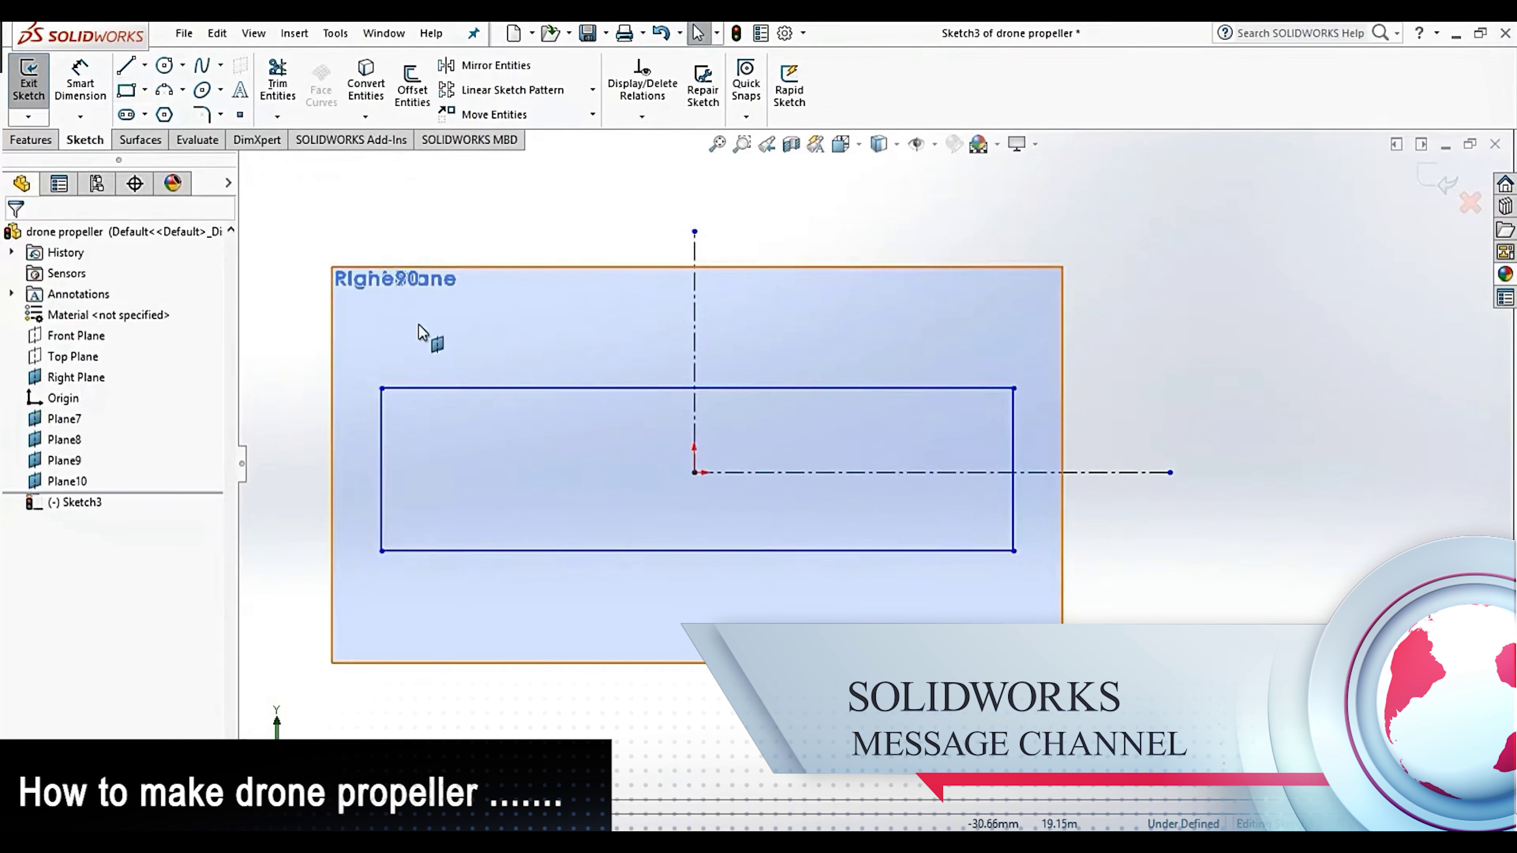
click(598, 388)
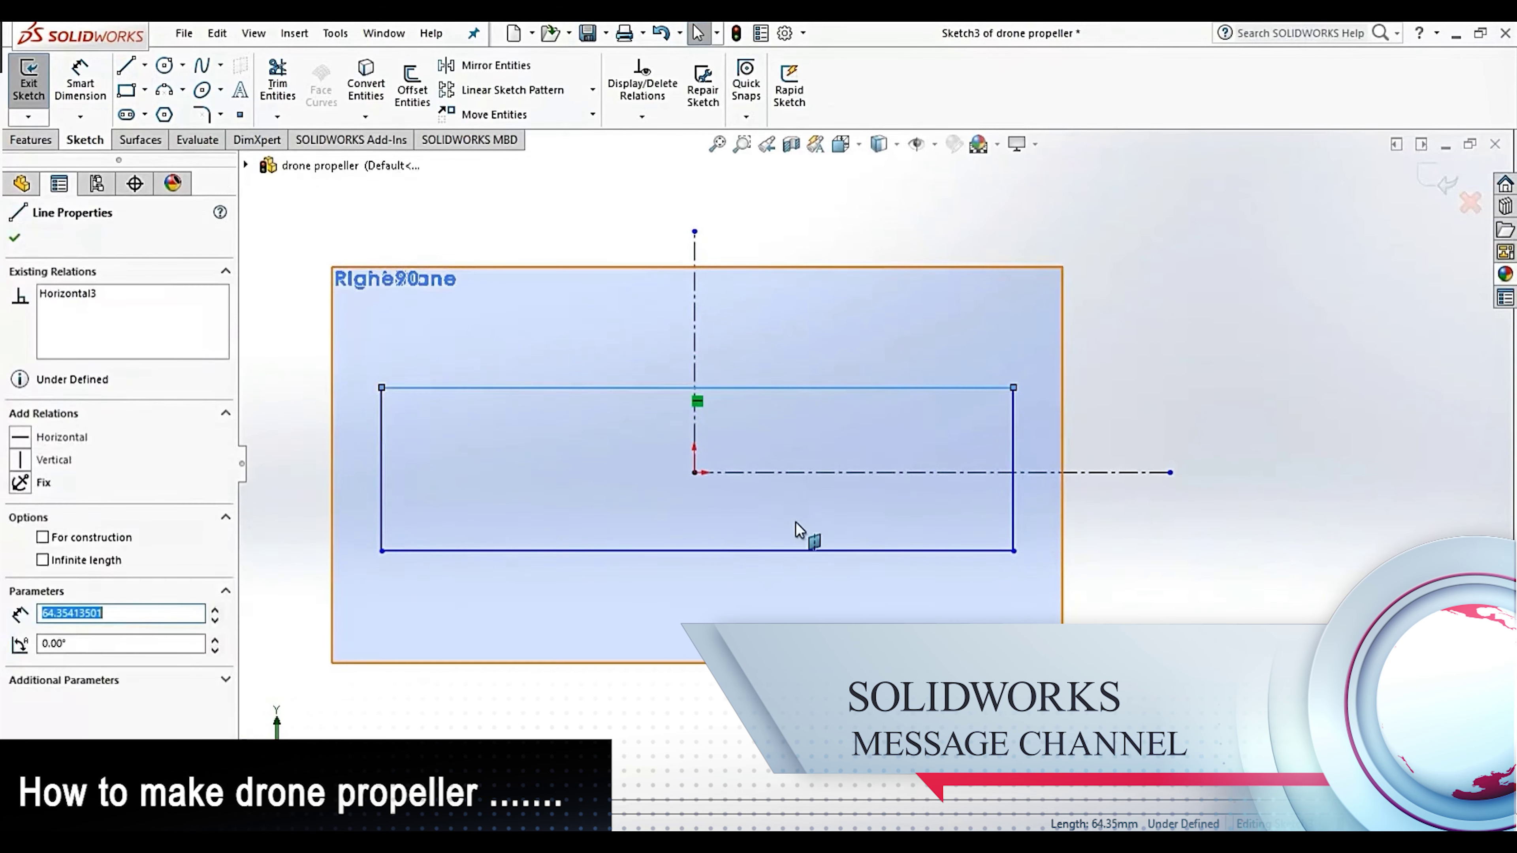
ctrl+click(807, 550)
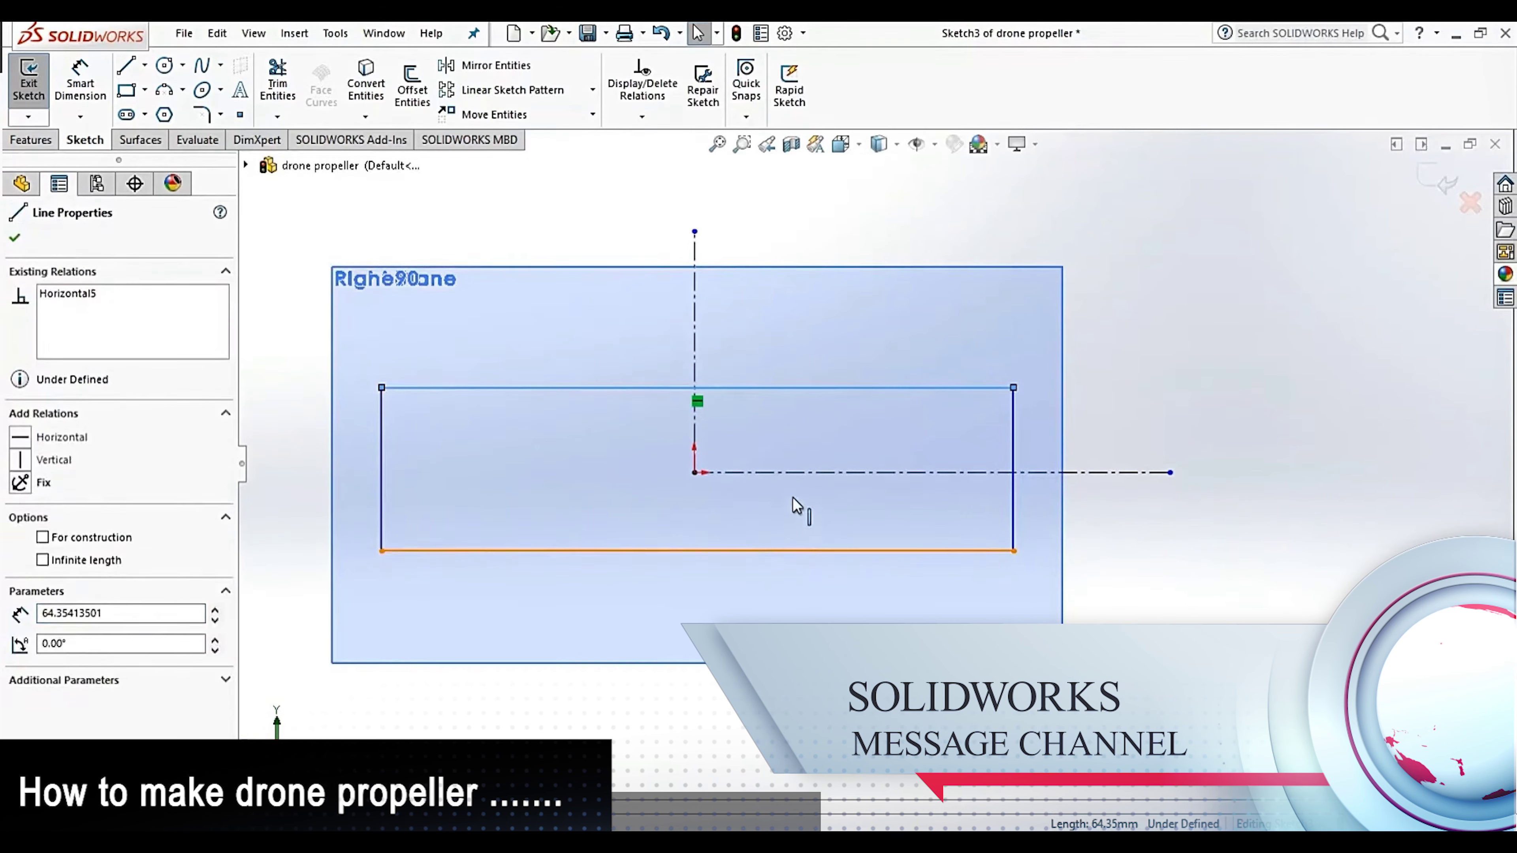
ctrl+click(751, 483)
click(20, 582)
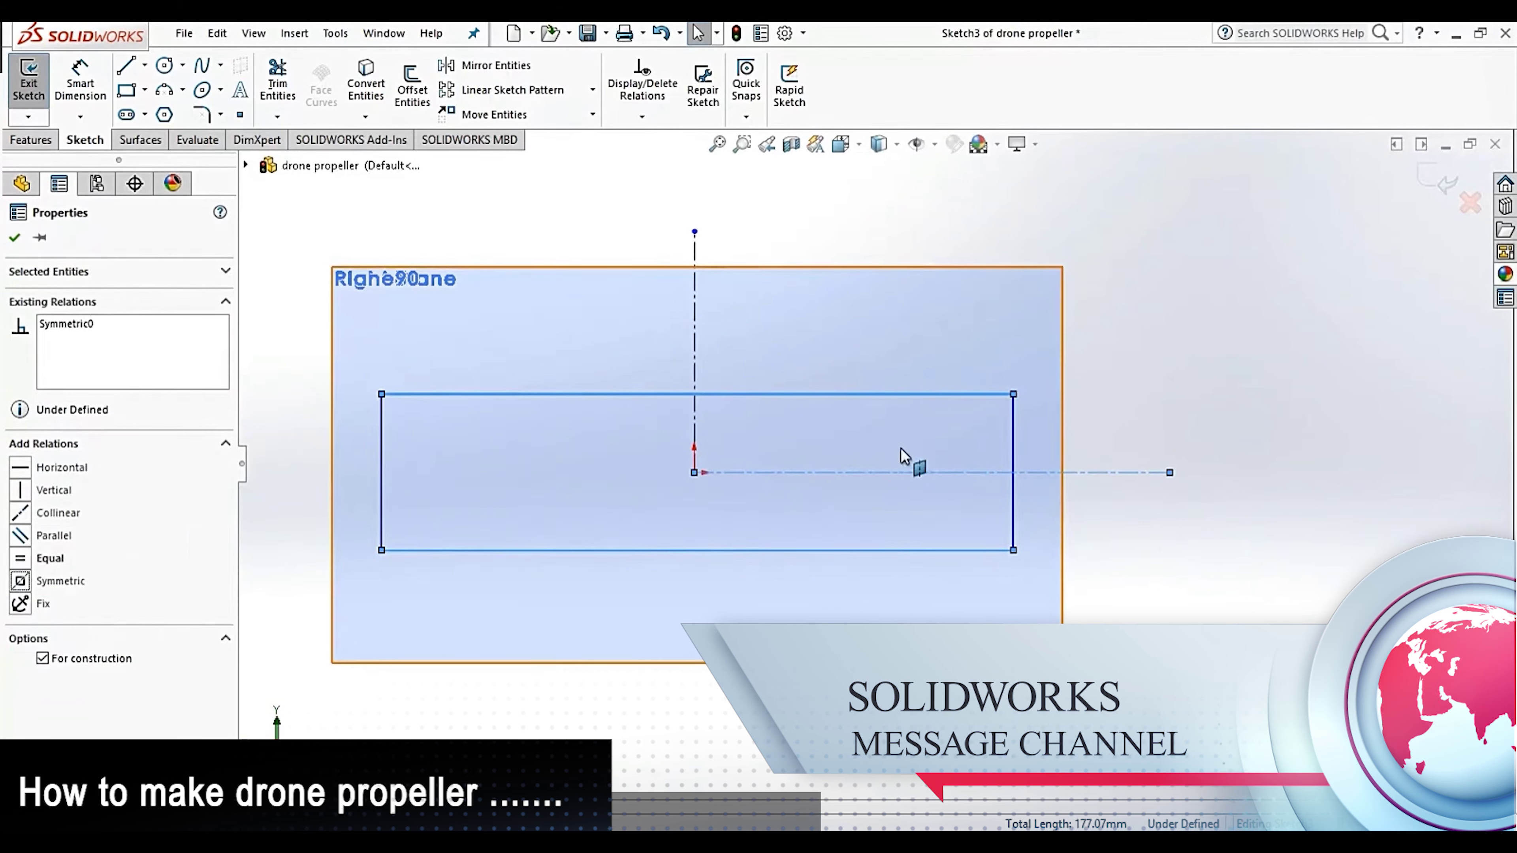
Make the rectangle's left and right sides symmetric about the vertical centerline
click(1011, 426)
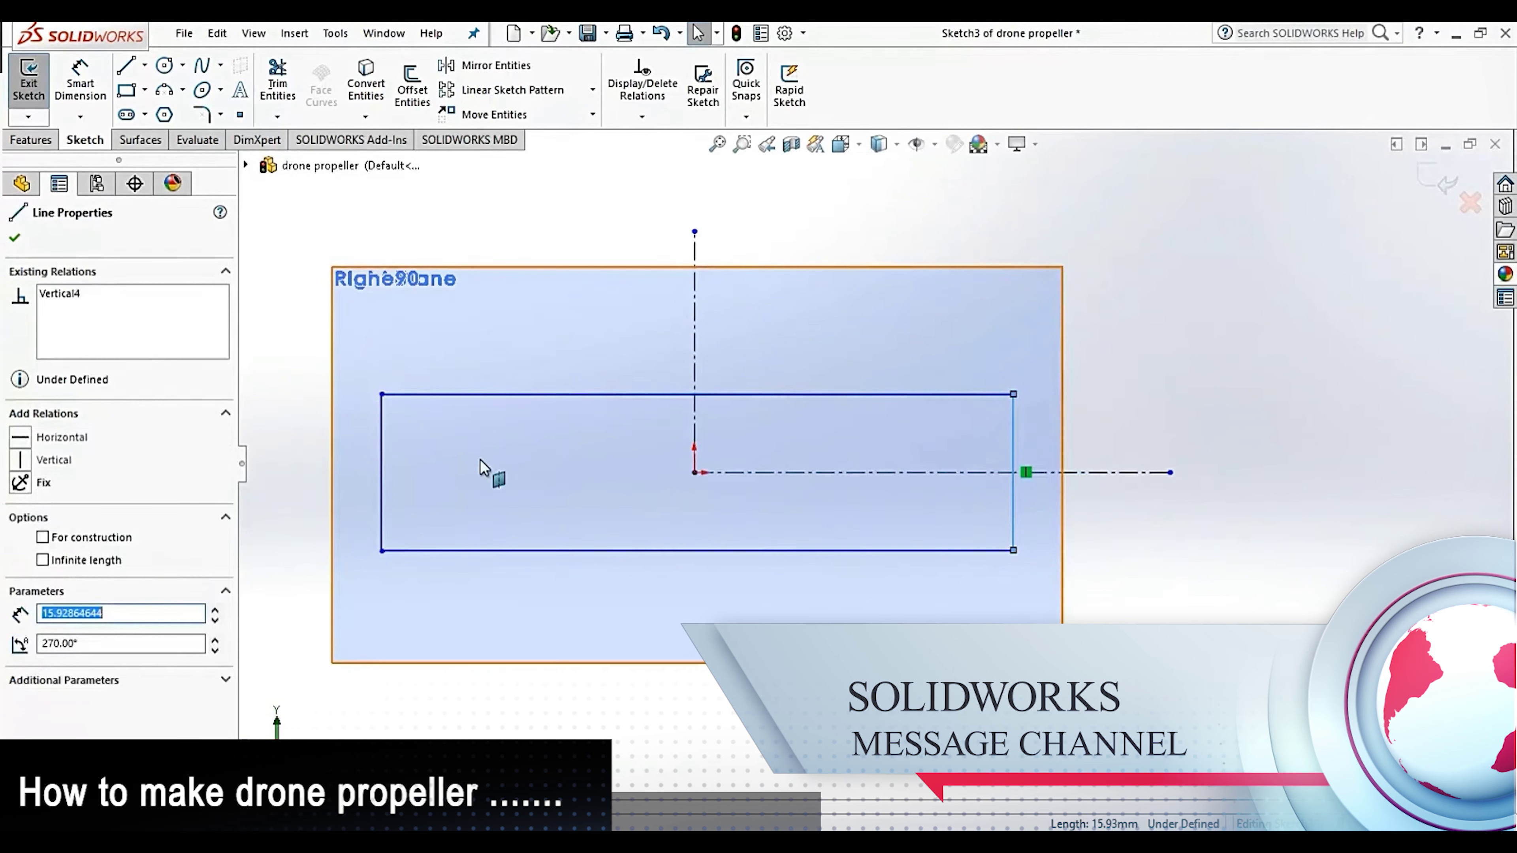
ctrl+click(694, 336)
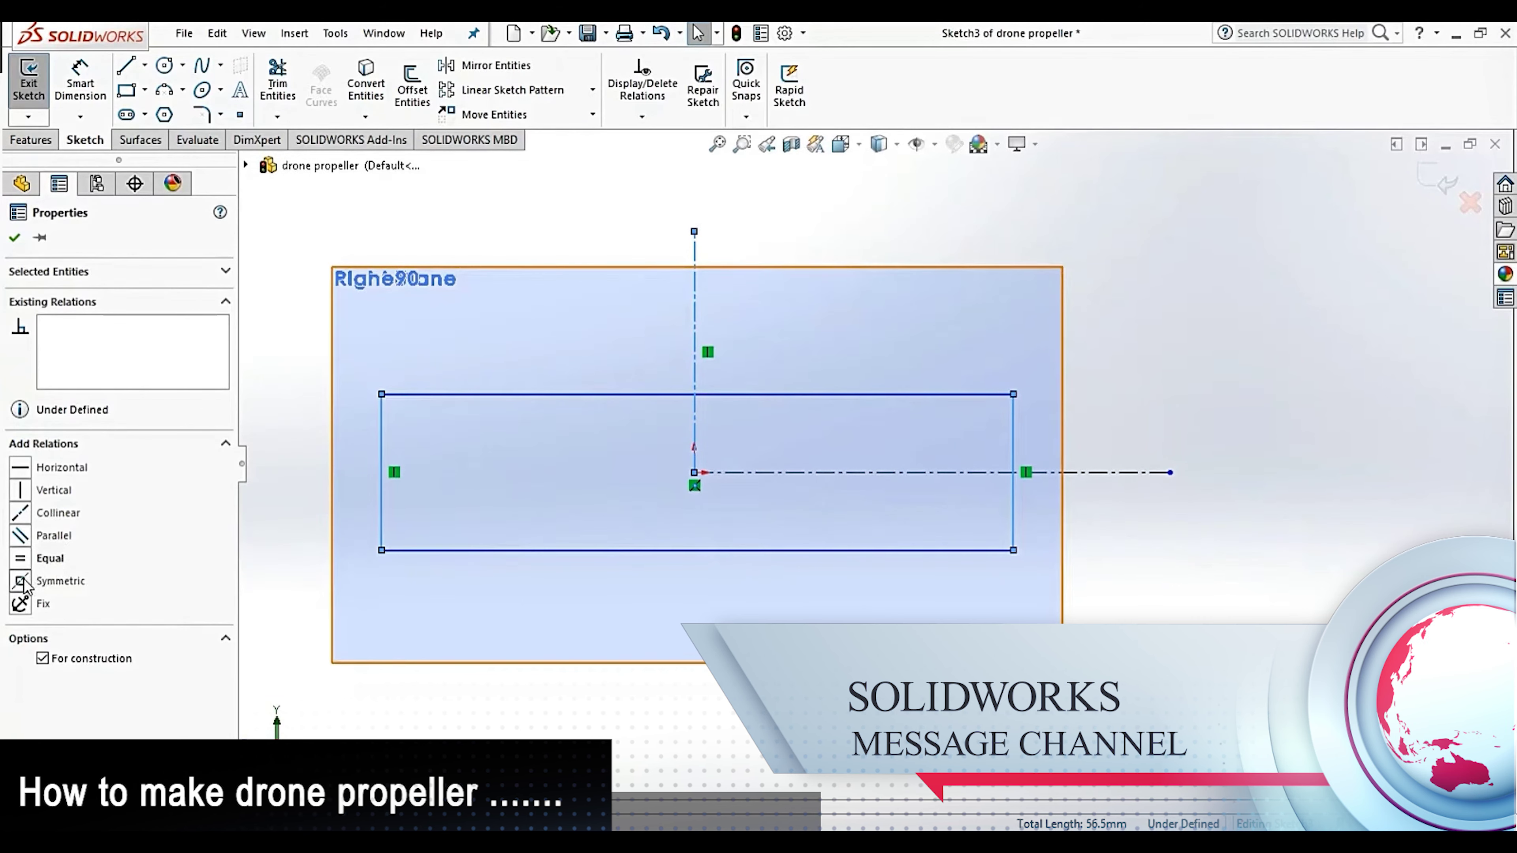
click(20, 581)
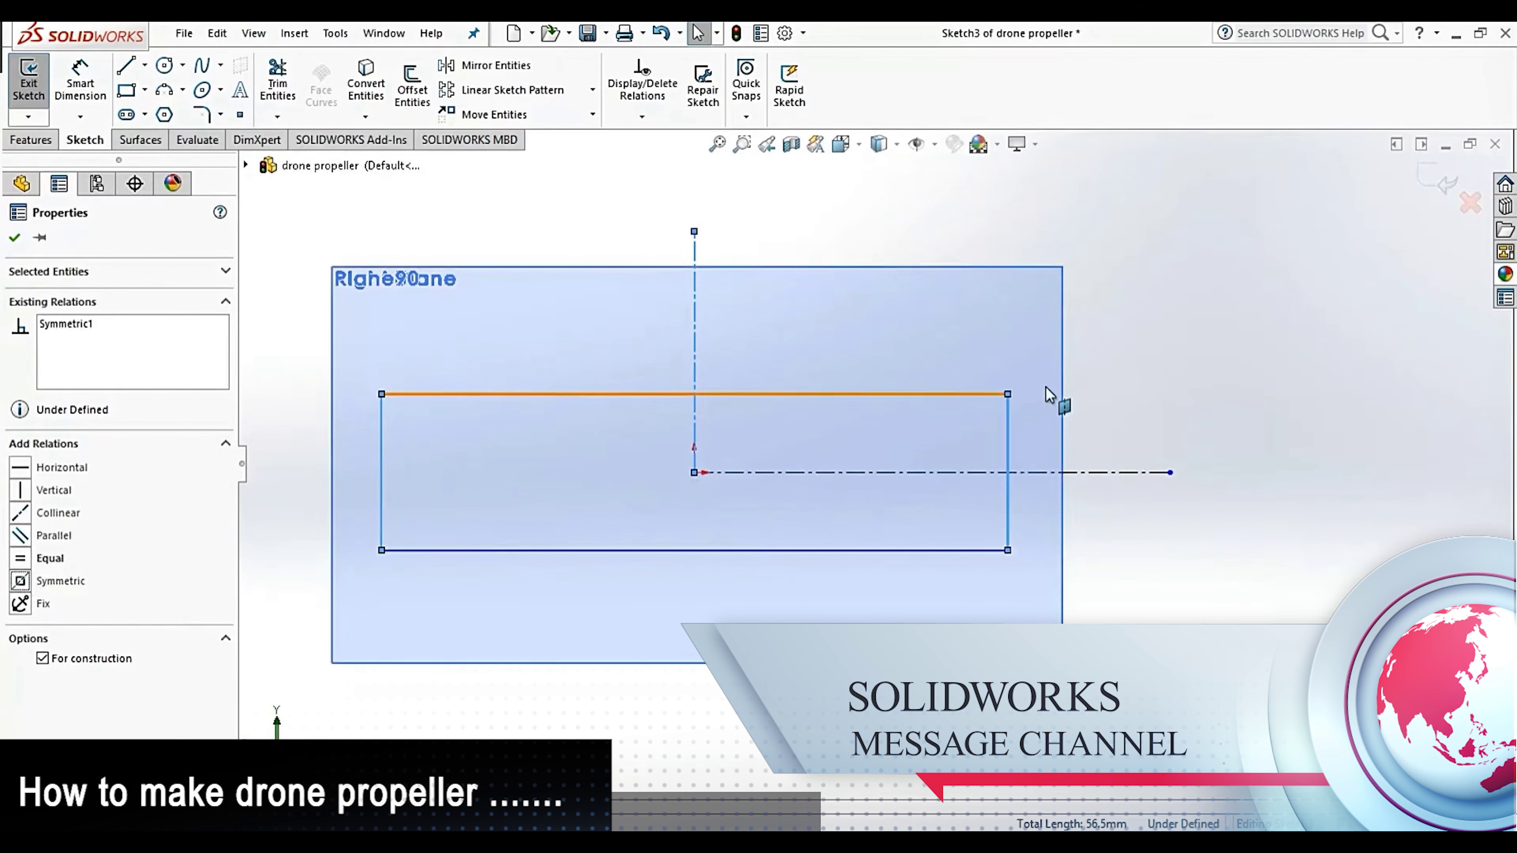
click(1109, 369)
scroll(1069, 410, up, 4)
scroll(956, 451, down, 3)
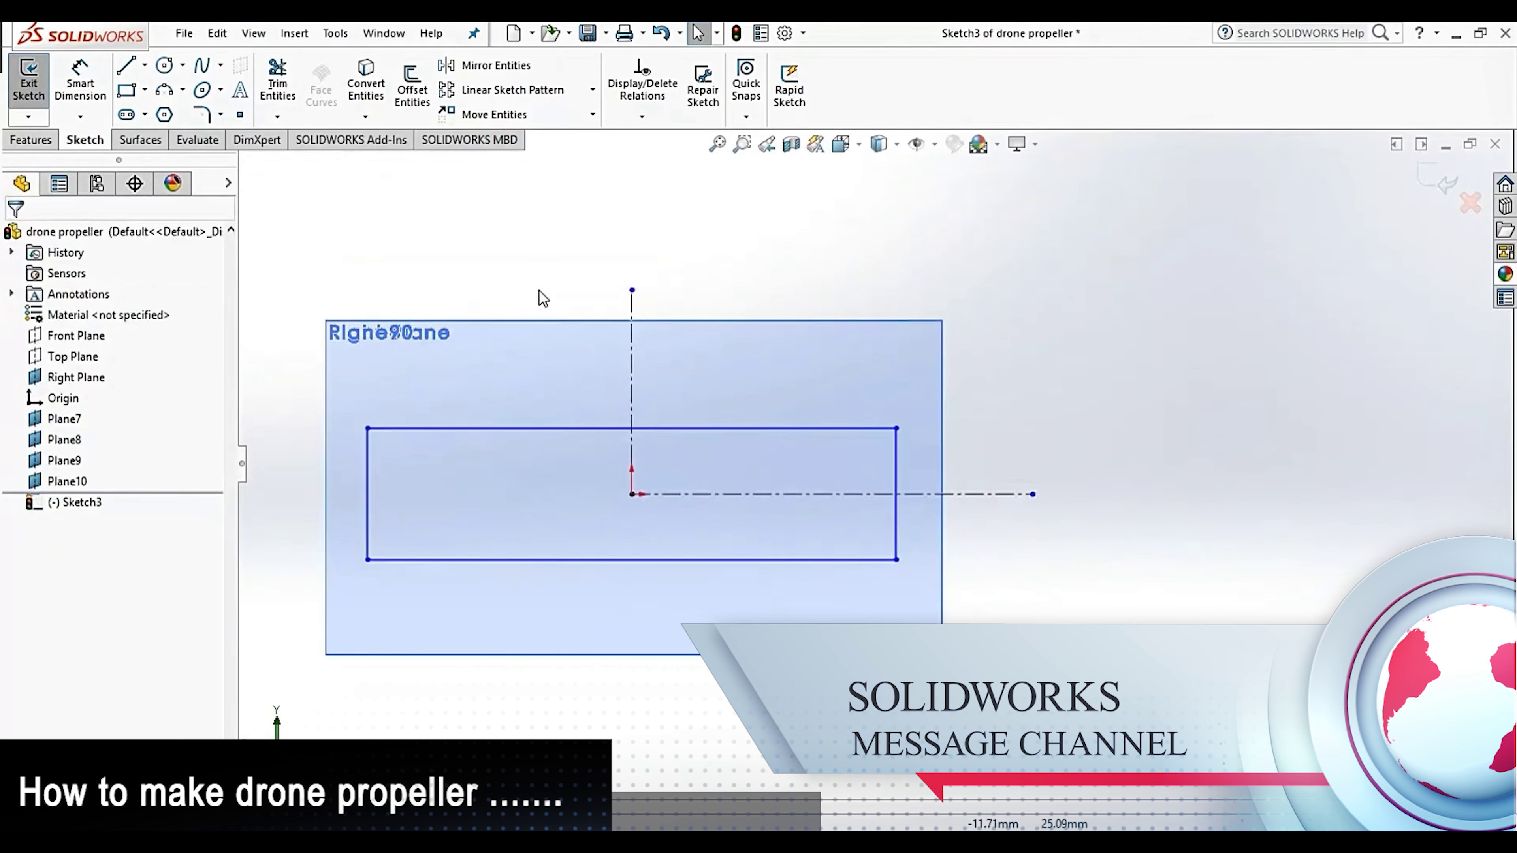
Dimension the rectangle's top line to 23 mm and its right side to 8 mm
click(80, 81)
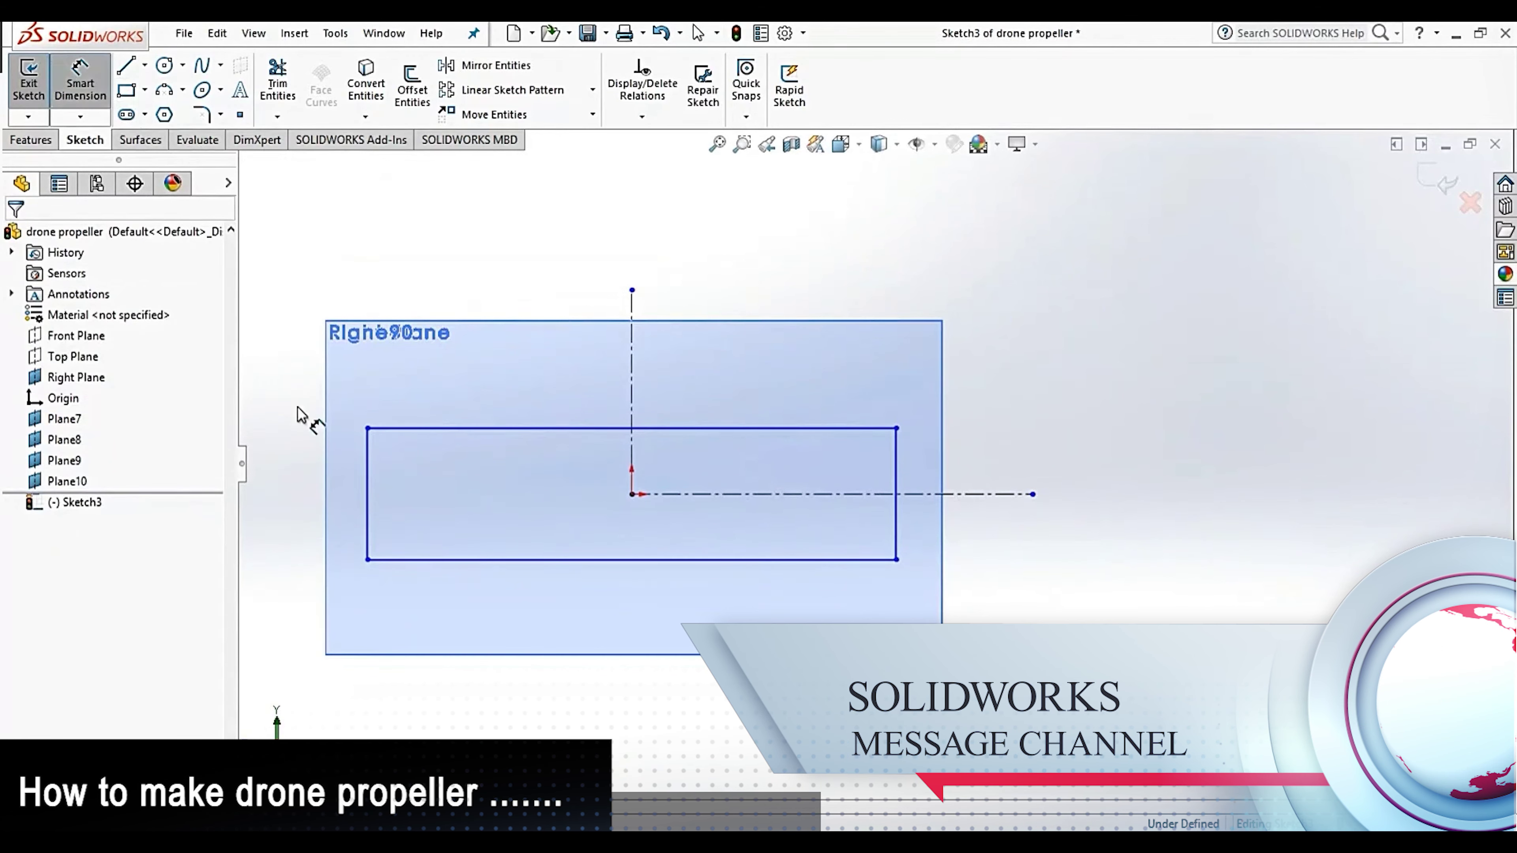
click(418, 428)
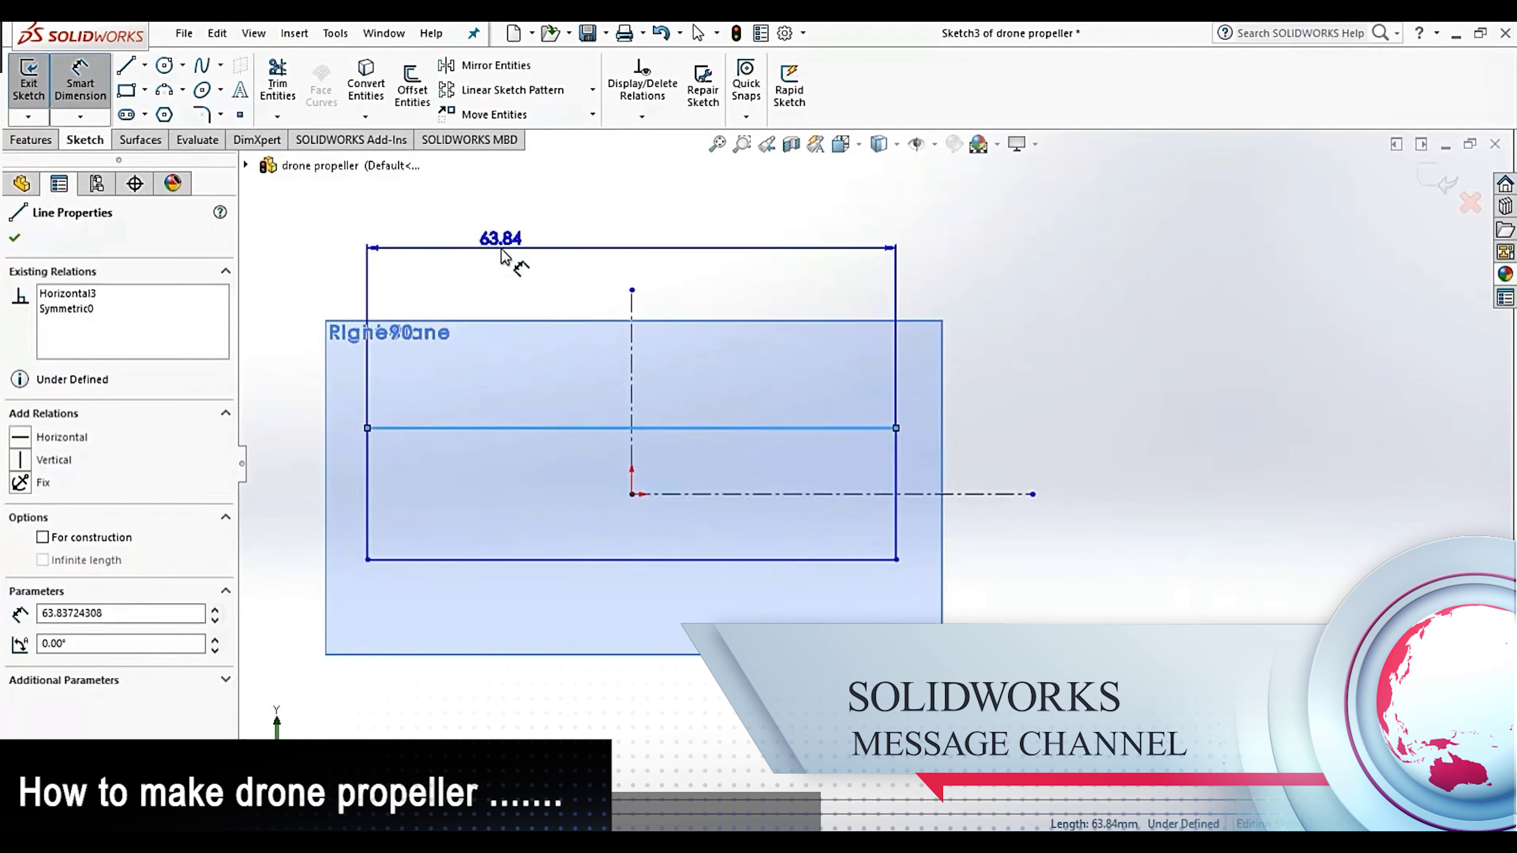
click(501, 256)
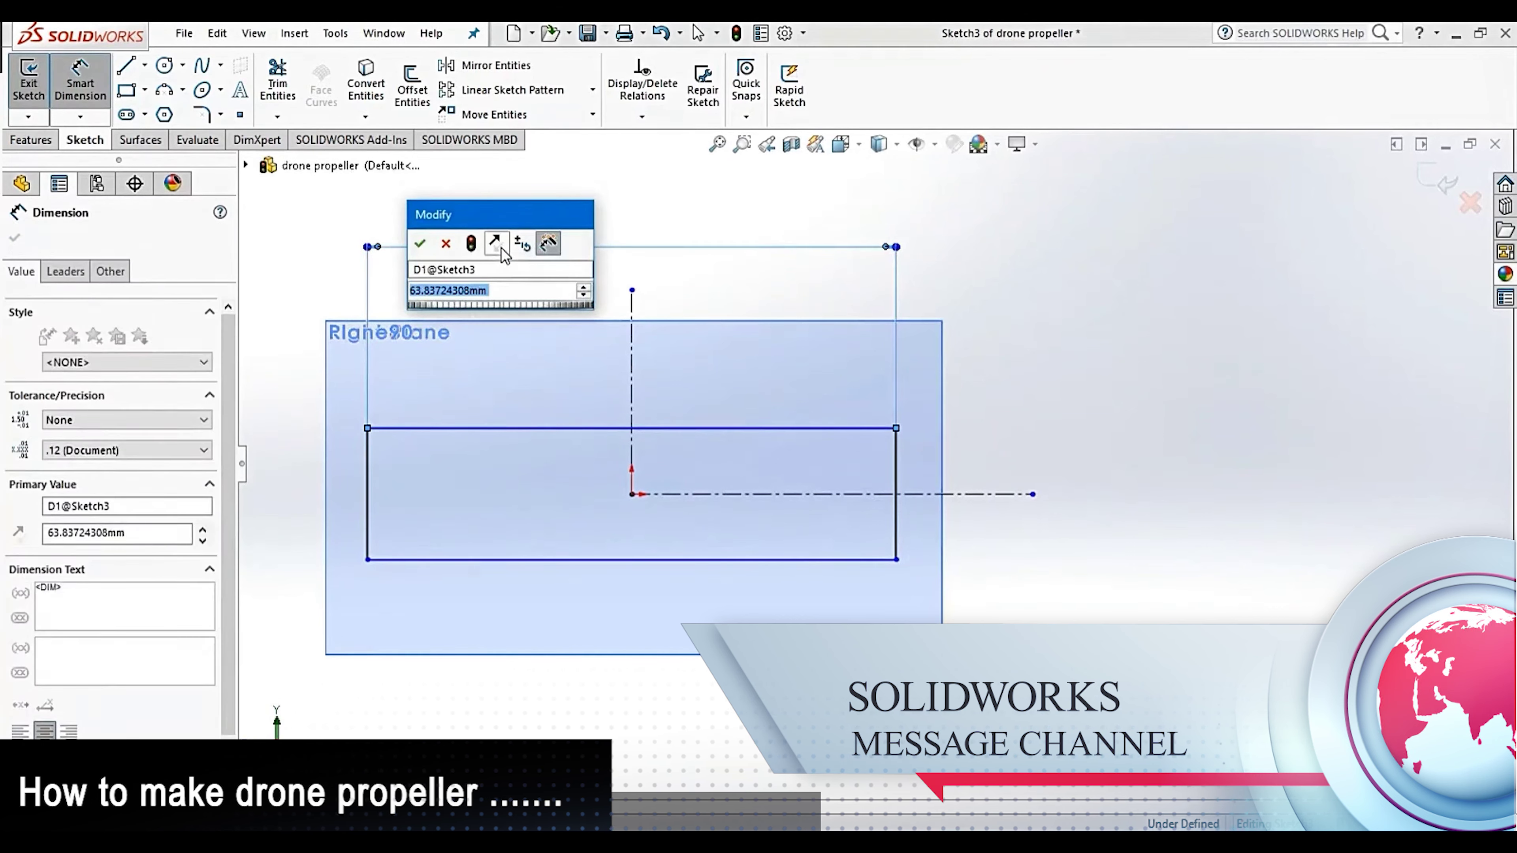
text(23)
key(Return)
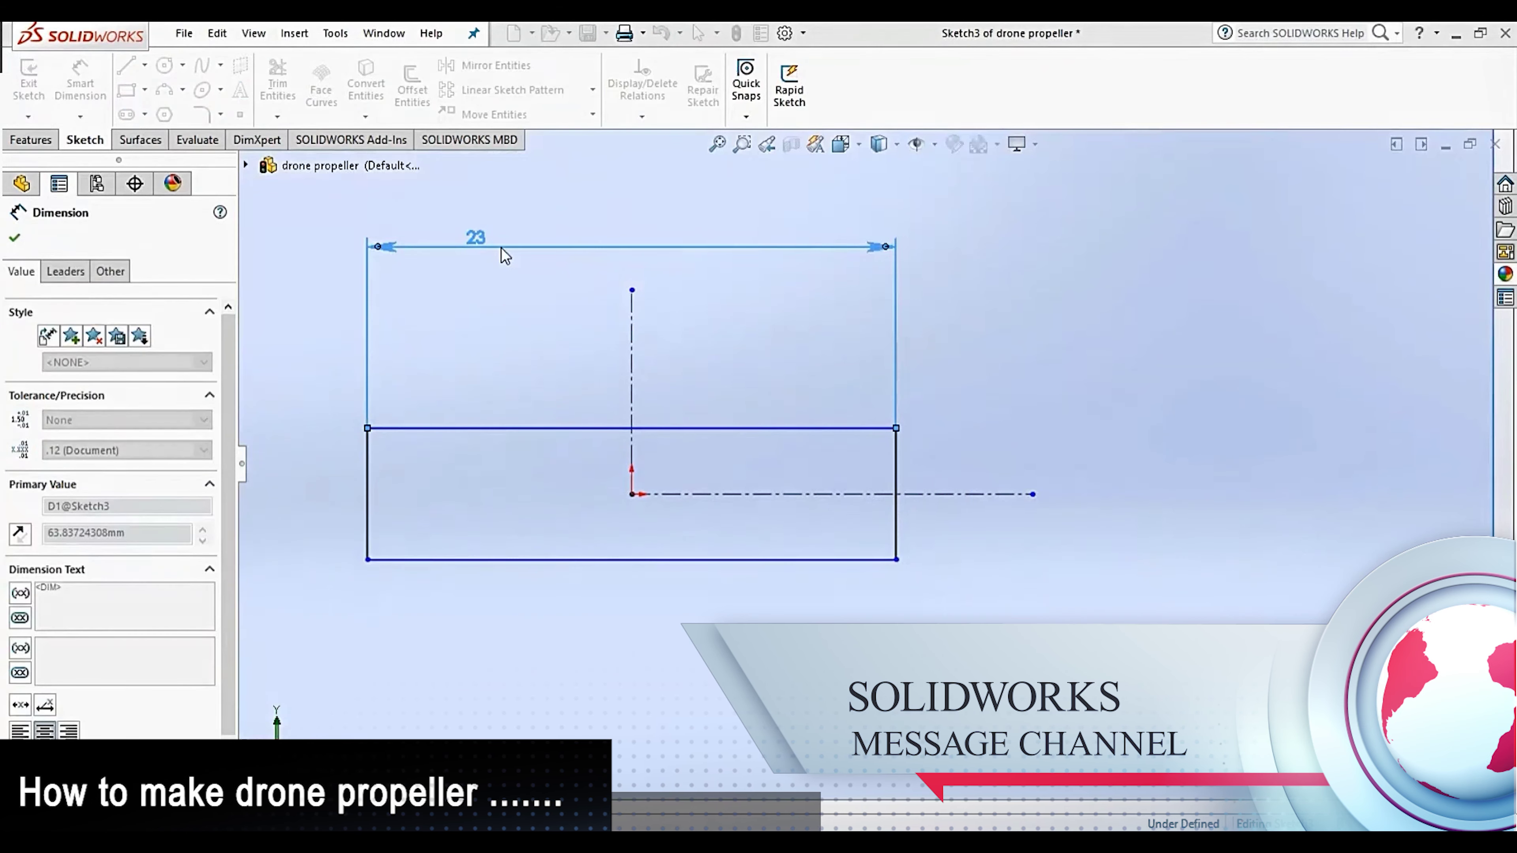
click(901, 469)
click(1153, 484)
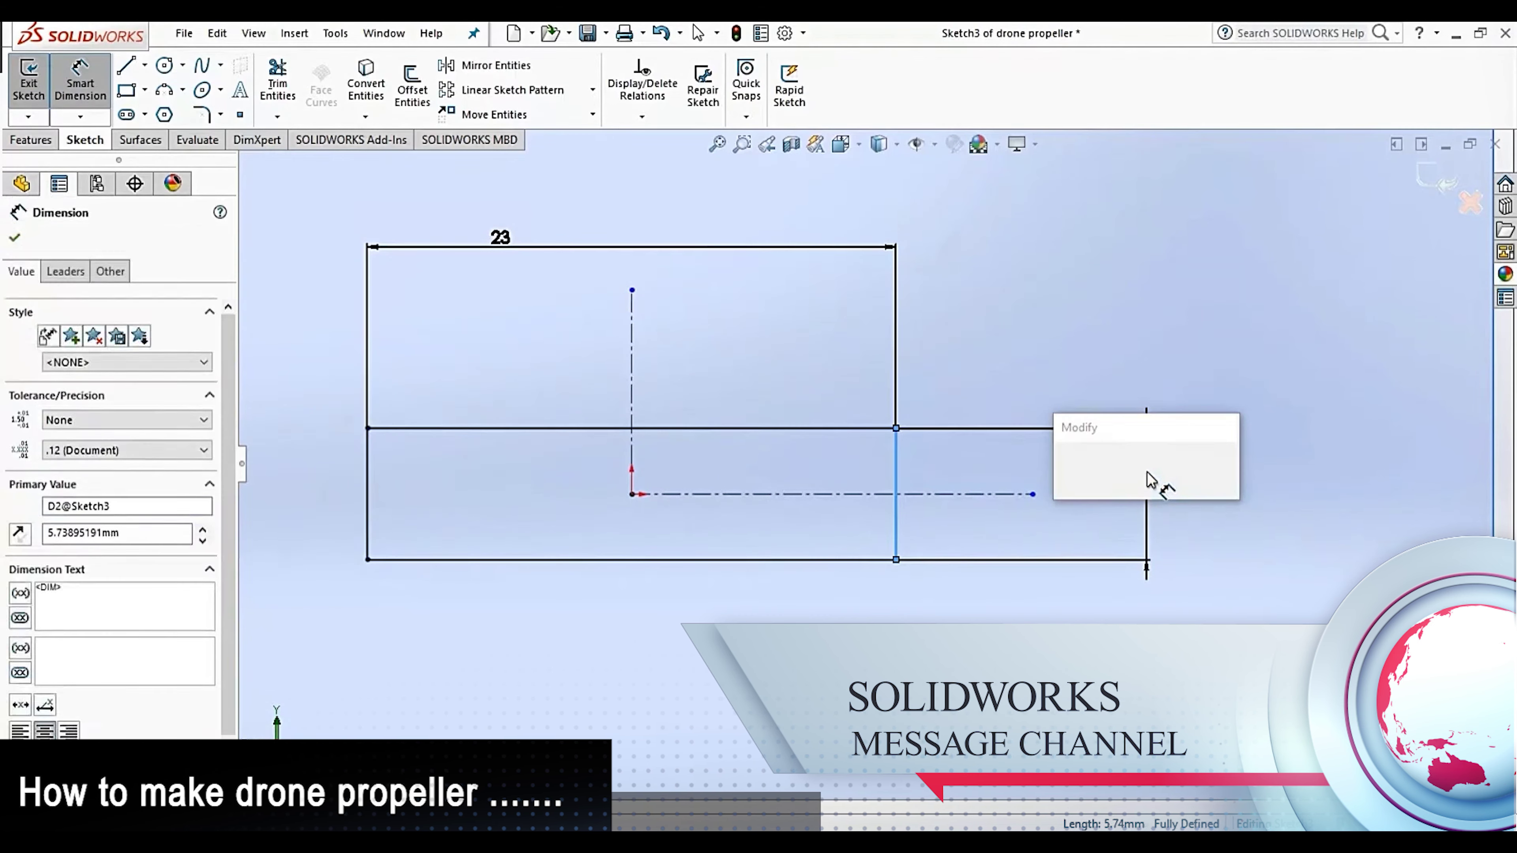
text(8)
key(Return)
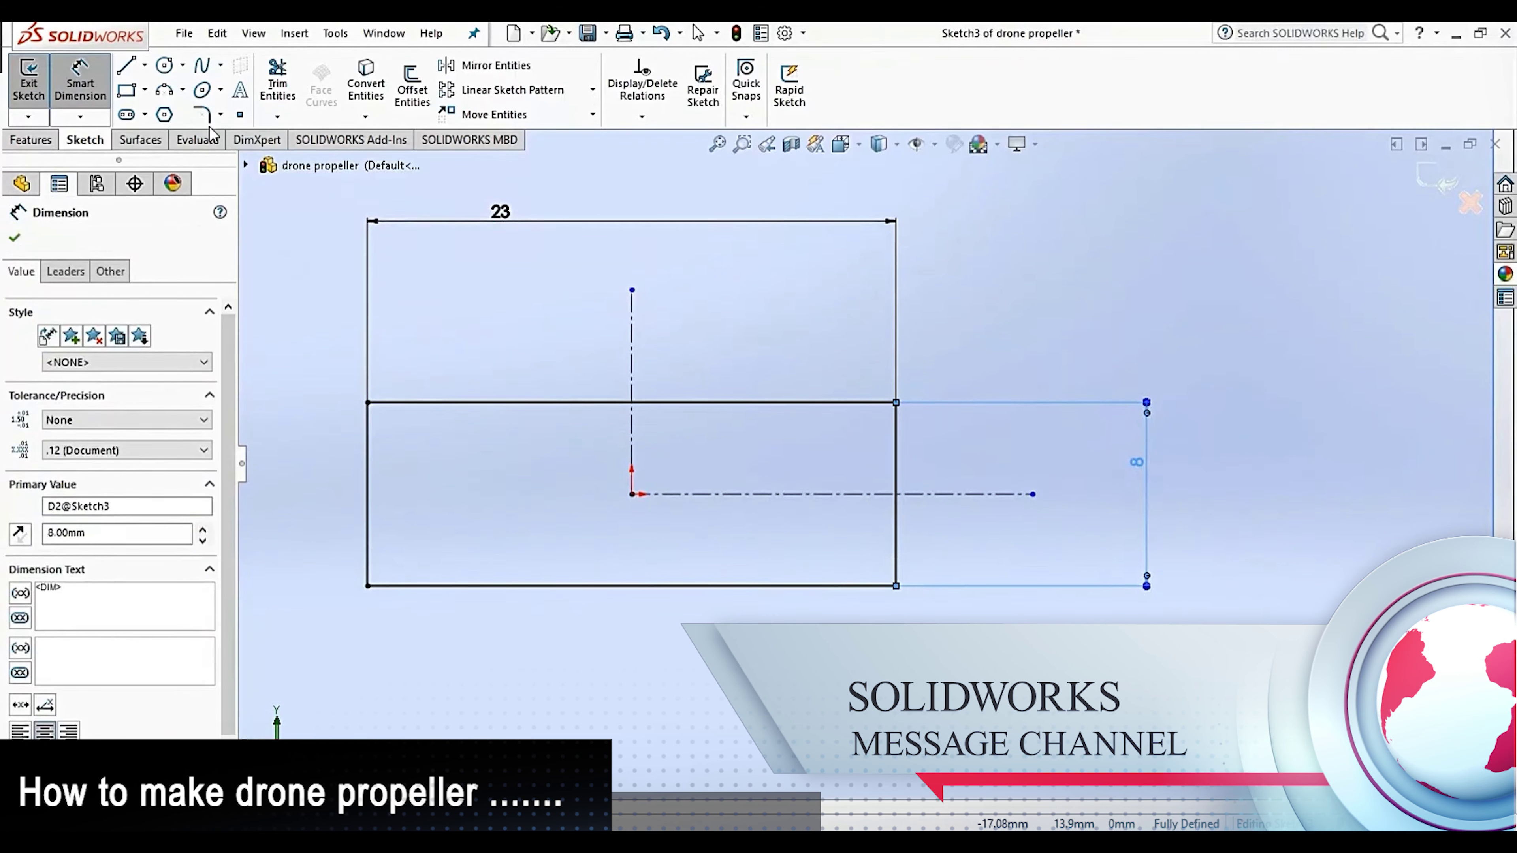
click(204, 115)
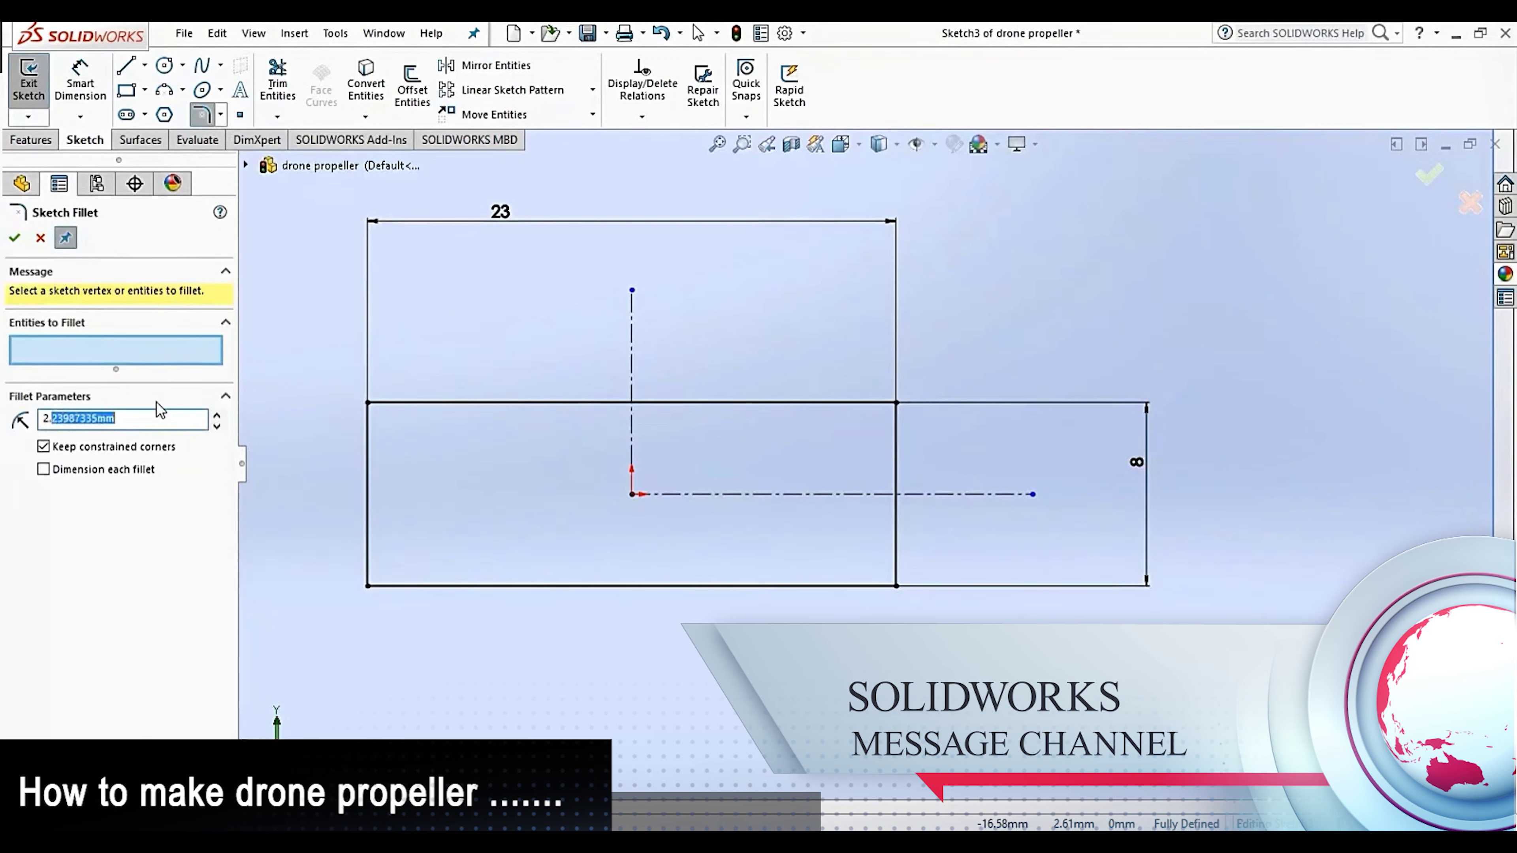
Fillet the rectangle's four corners at R2.5
click(368, 402)
click(896, 403)
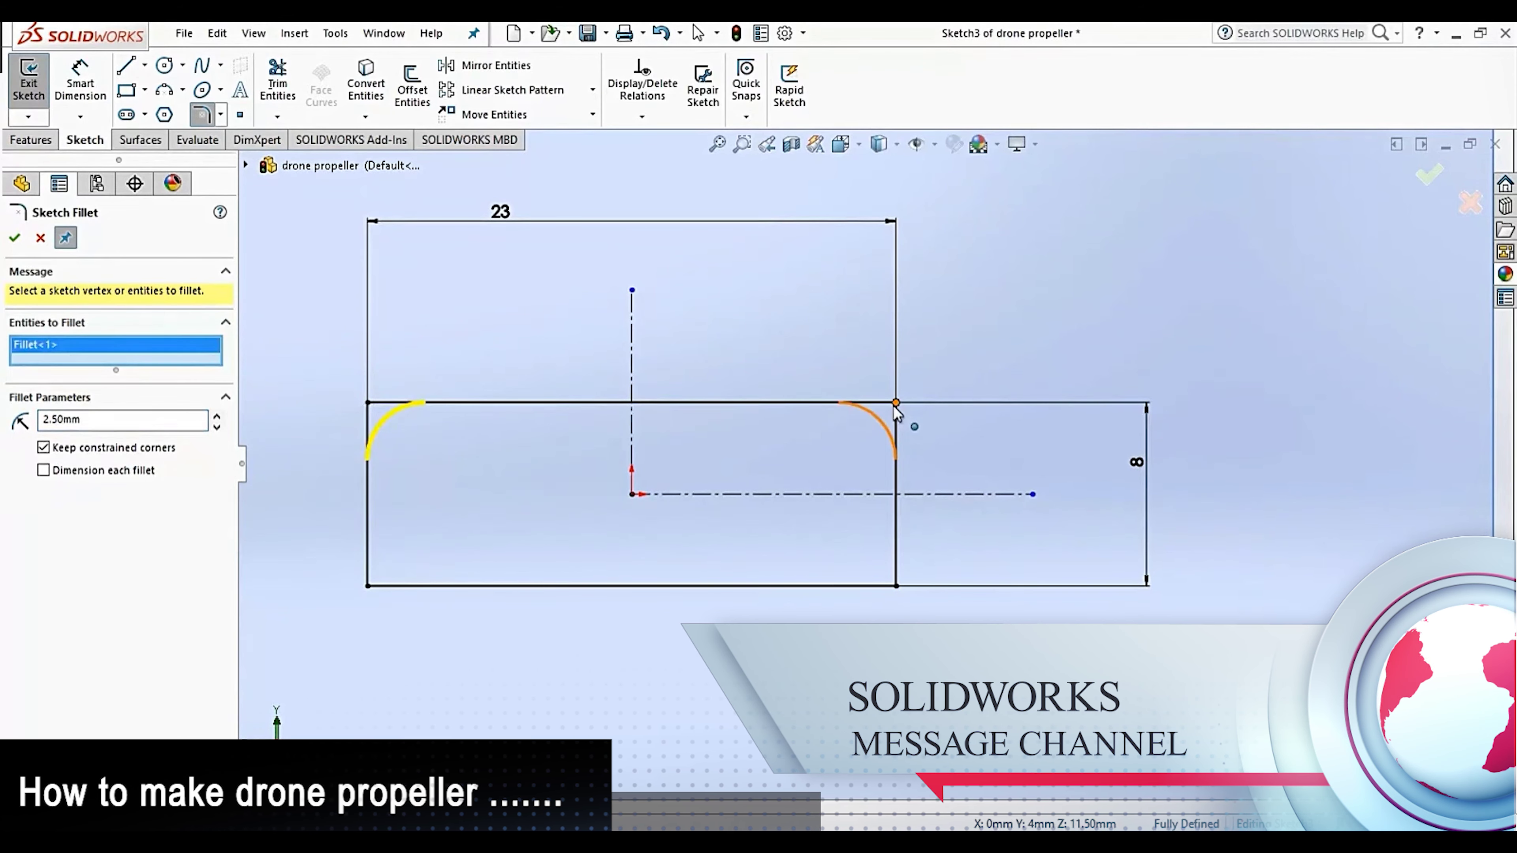
click(898, 587)
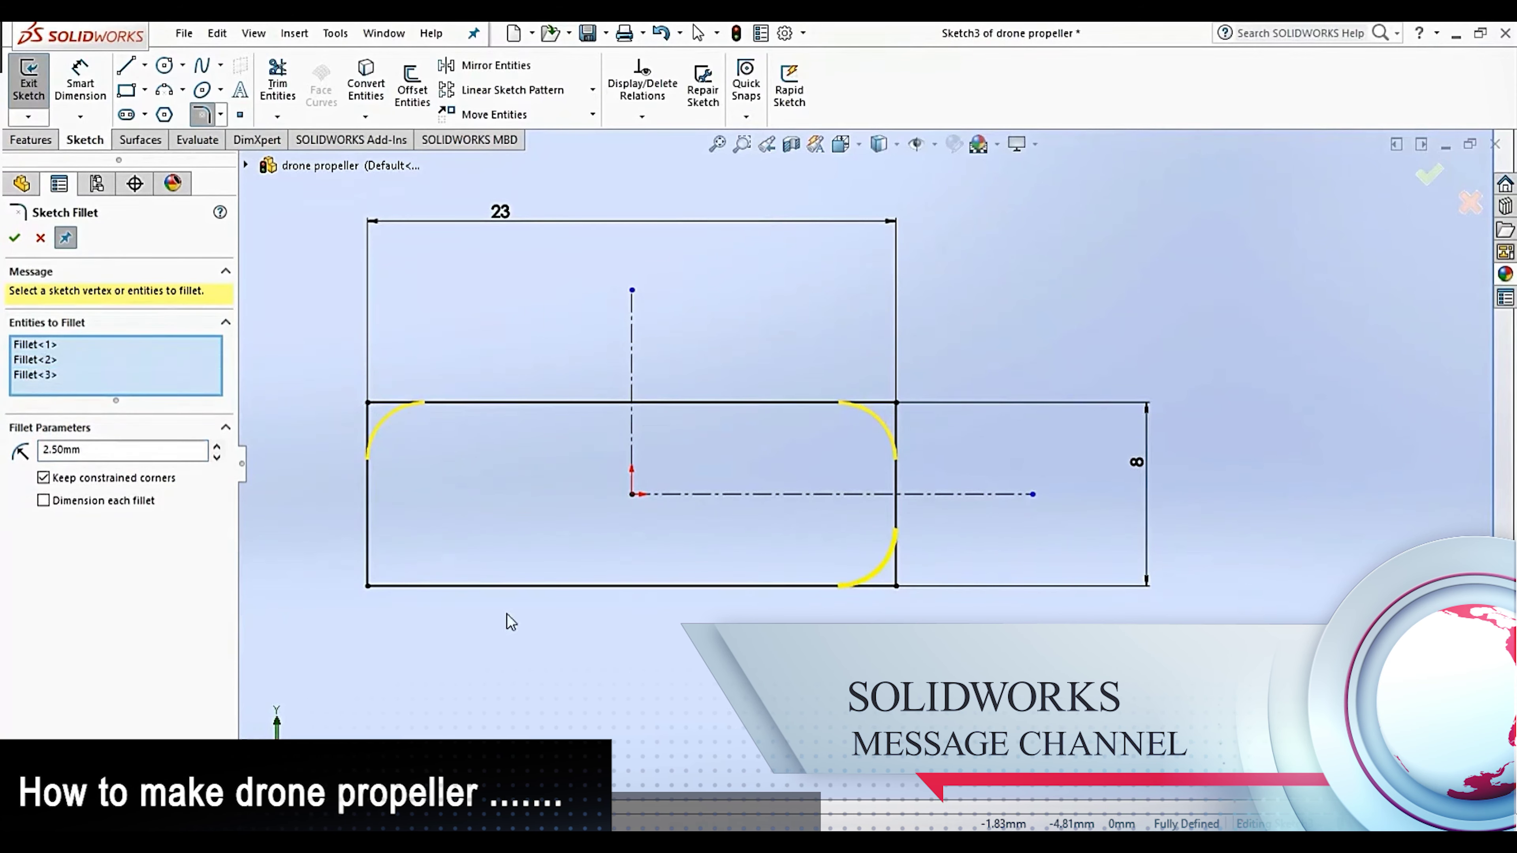
click(367, 587)
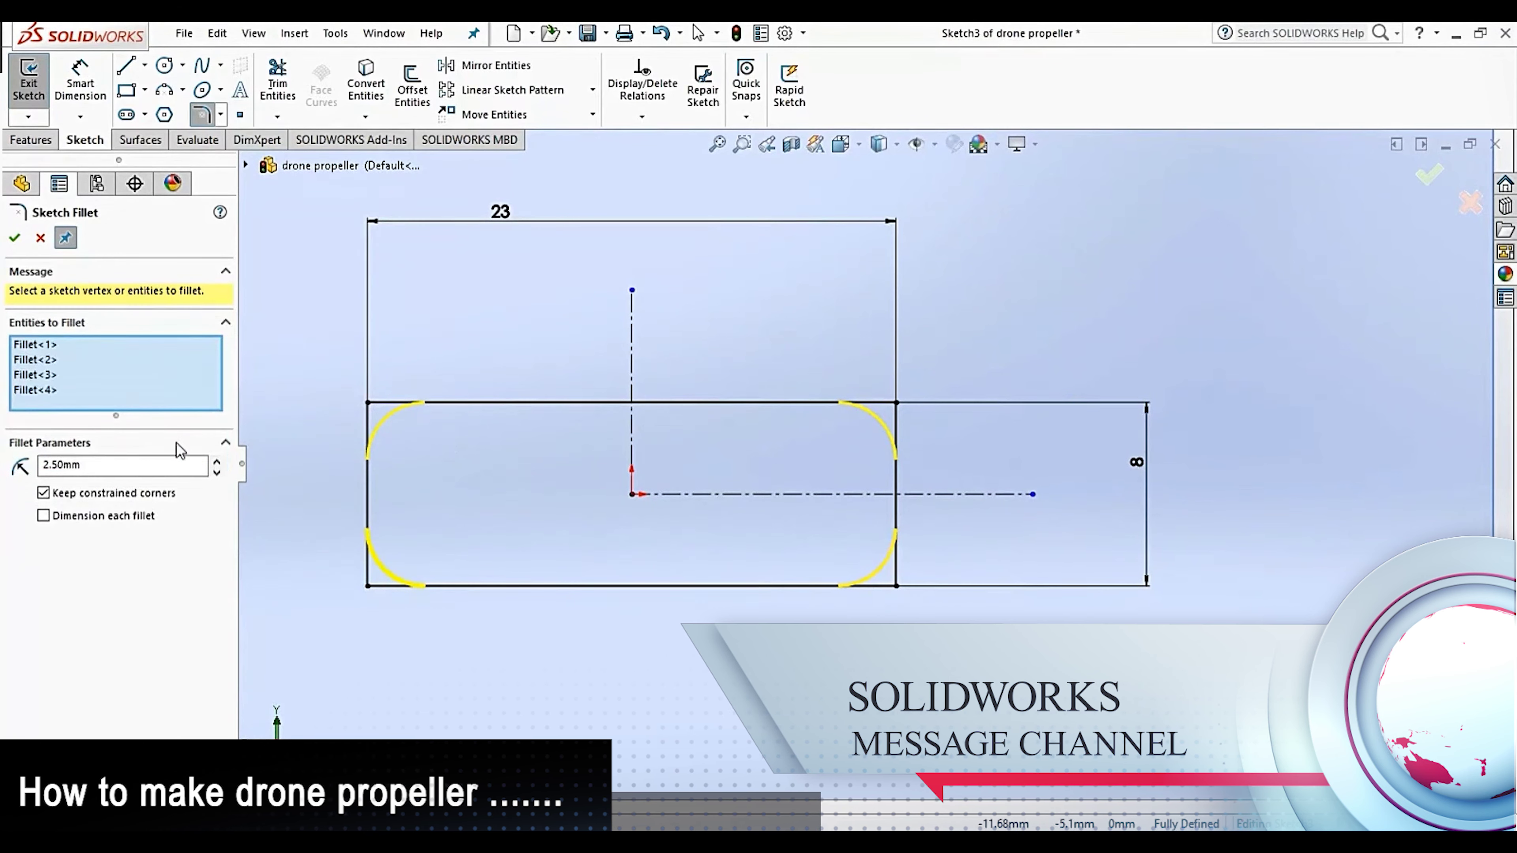
click(14, 237)
click(14, 238)
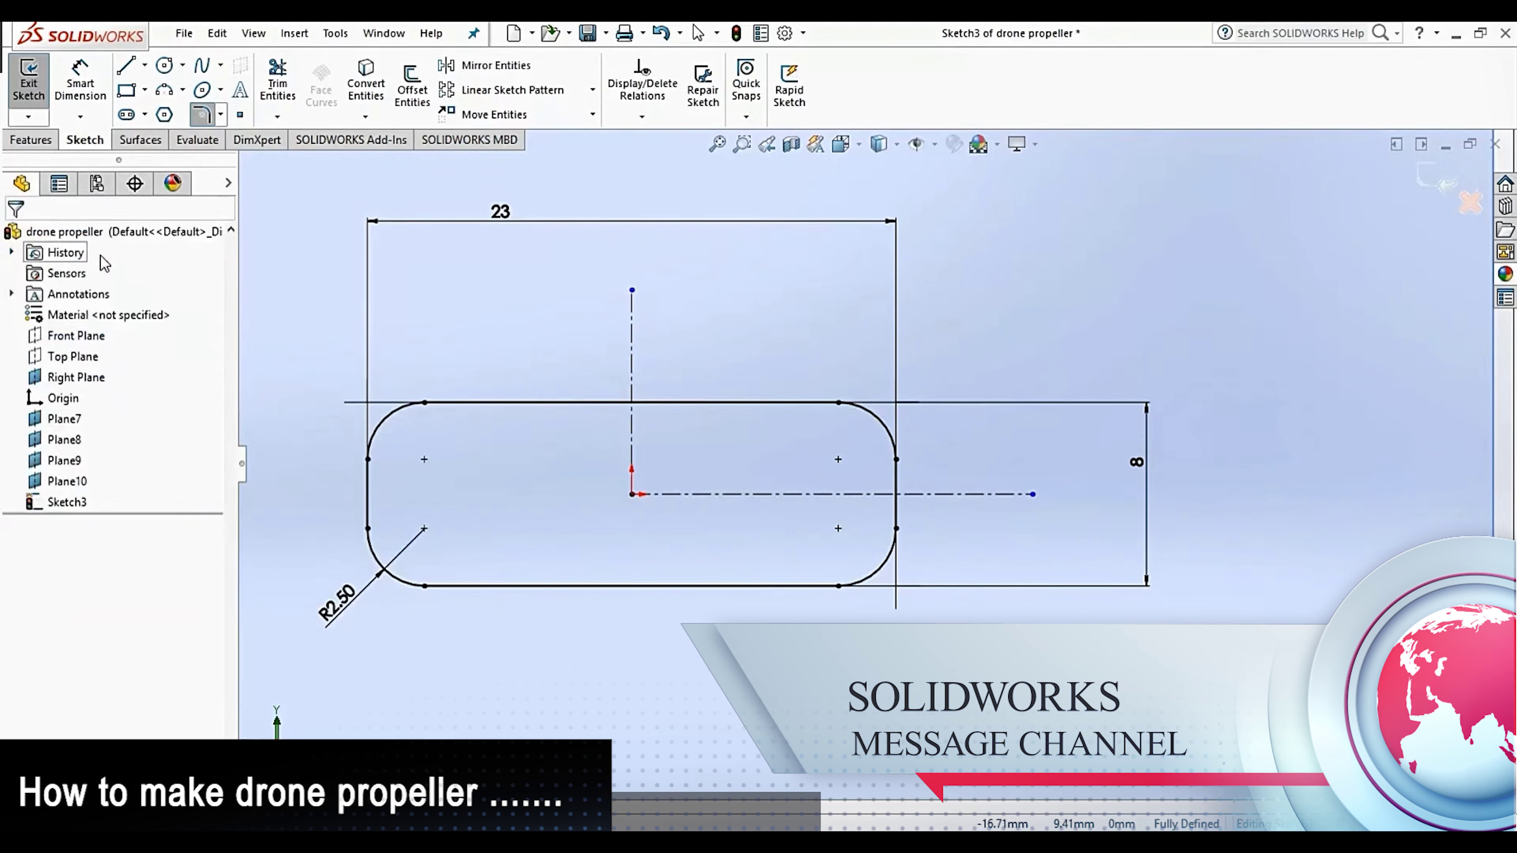
scroll(877, 340, up, 4)
scroll(968, 367, up, 3)
scroll(1016, 371, down, 2)
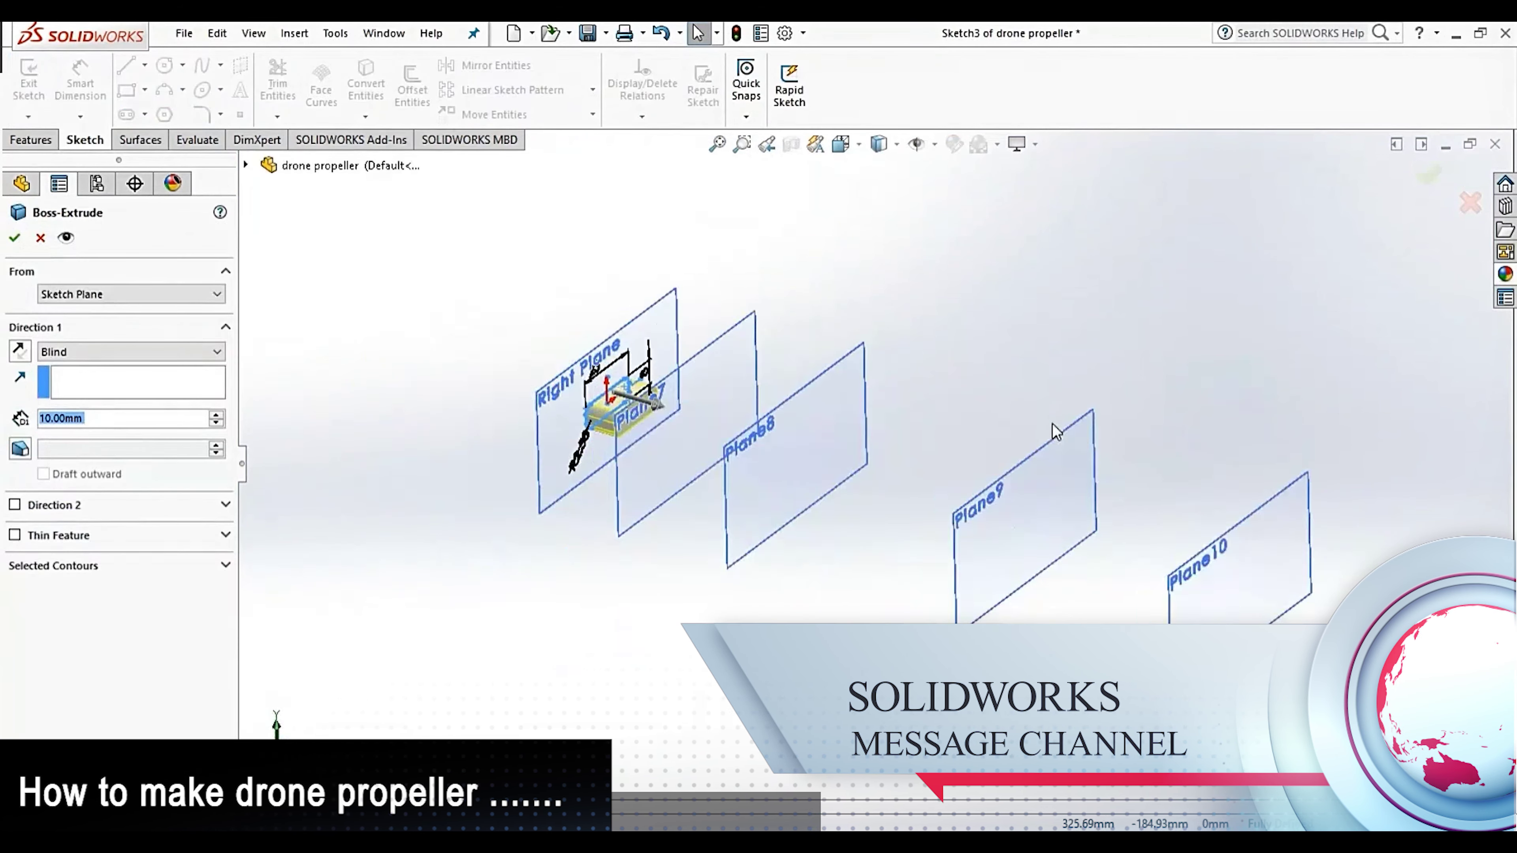
Extrude the rounded rectangle Up To Surface at Plane7 to form the hub
mouse_move(1051, 430)
middle_down()
mouse_move(852, 435)
mouse_move(891, 464)
mouse_move(837, 444)
mouse_move(683, 452)
middle_up()
scroll(591, 415, down, 2)
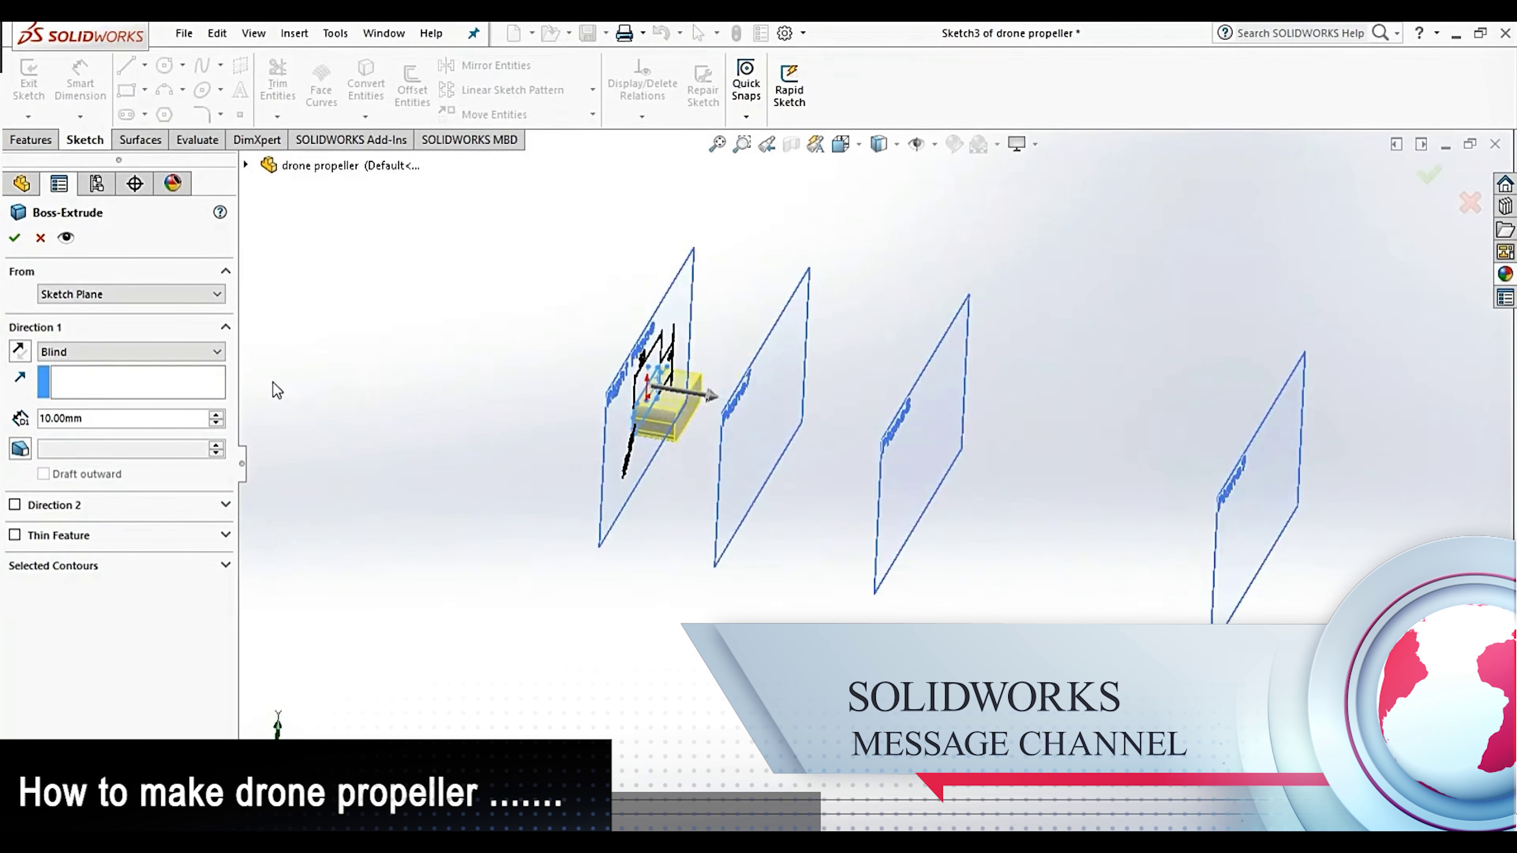
click(222, 352)
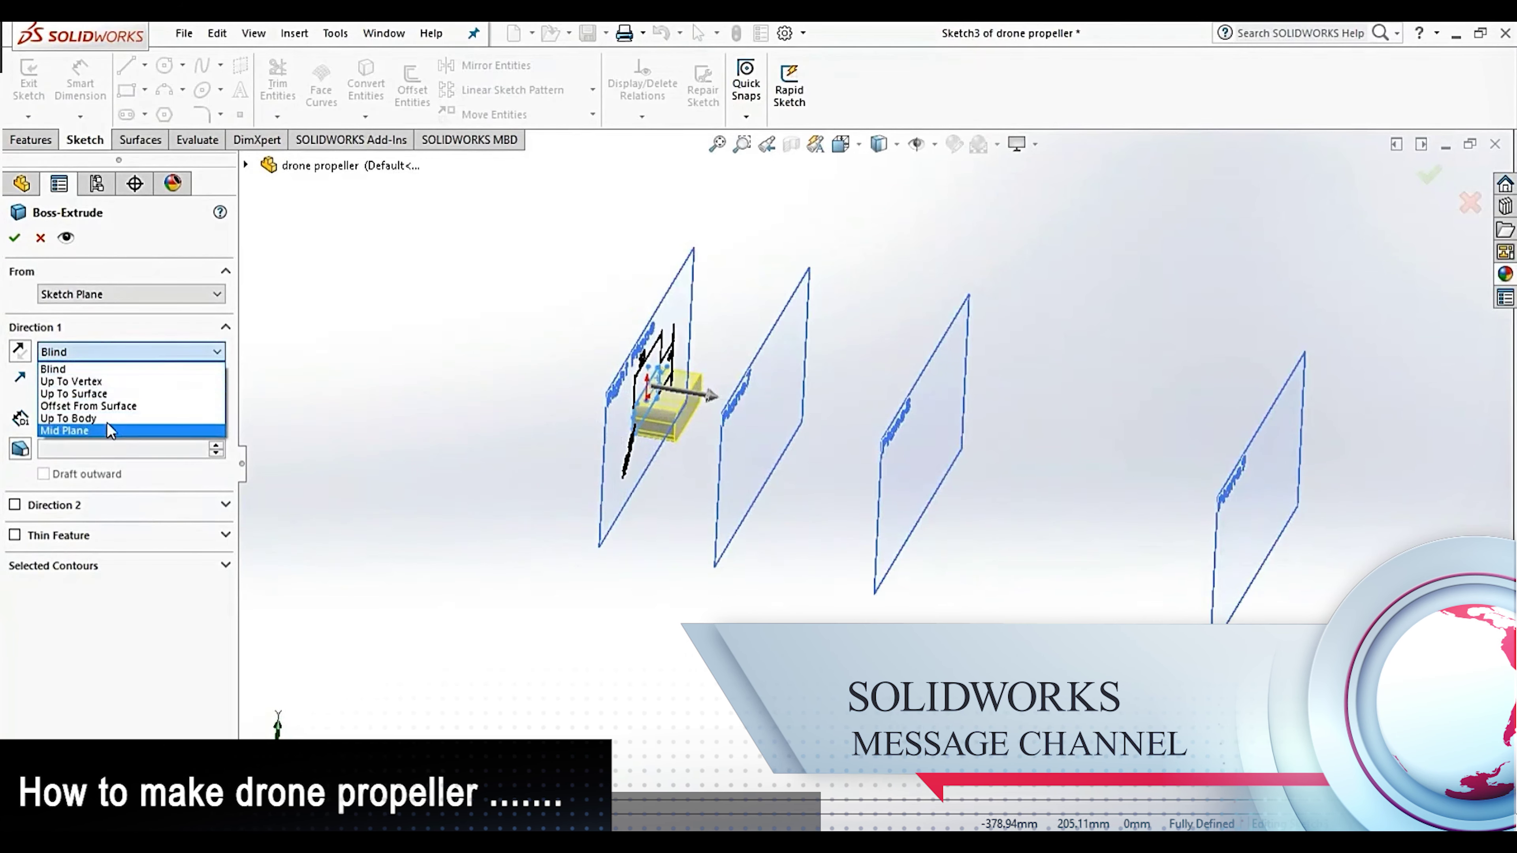
click(108, 395)
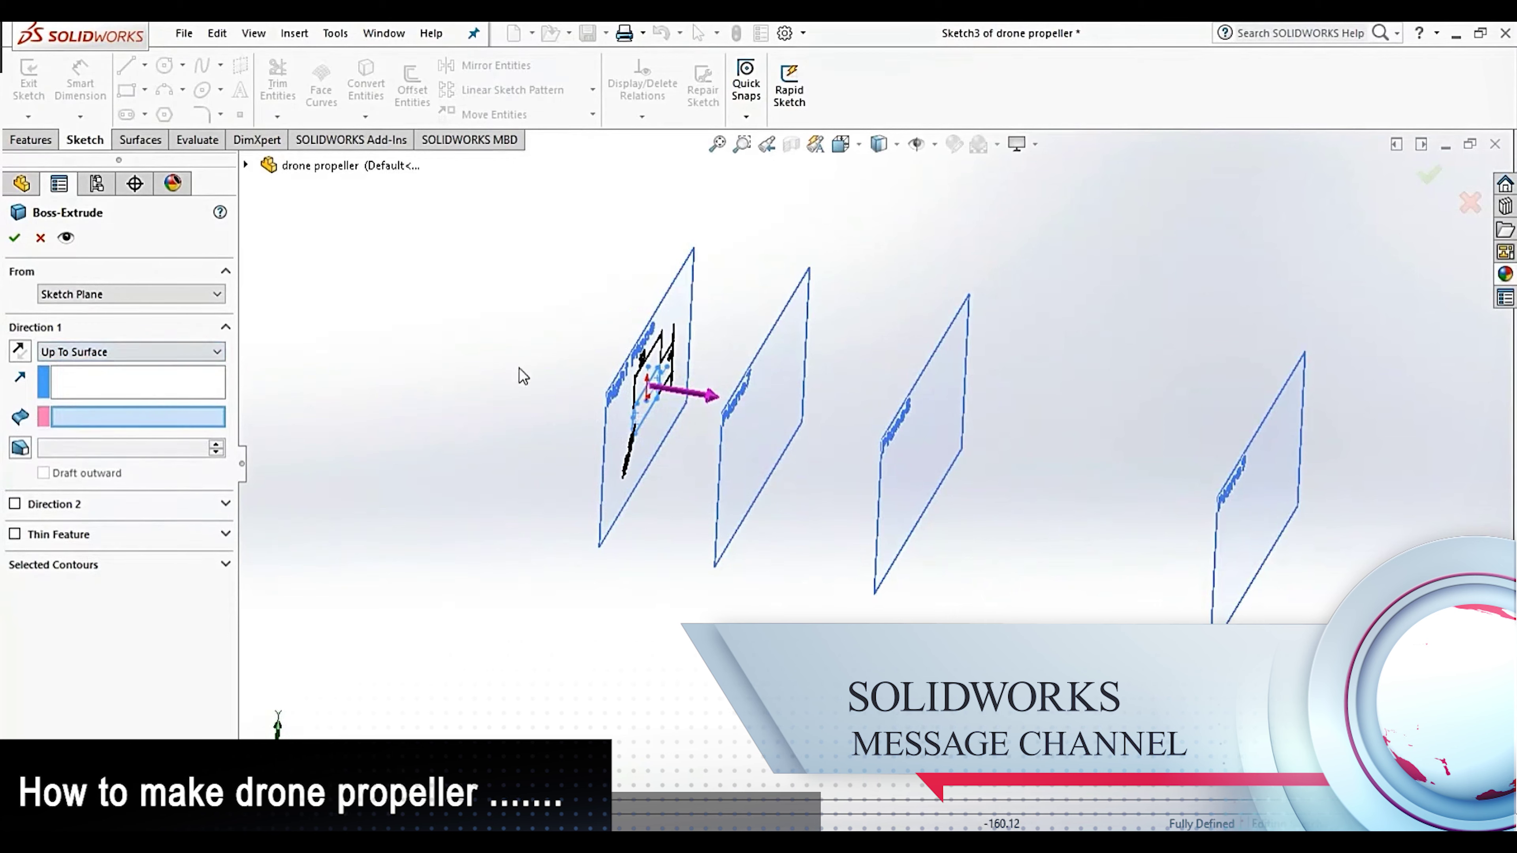
click(754, 373)
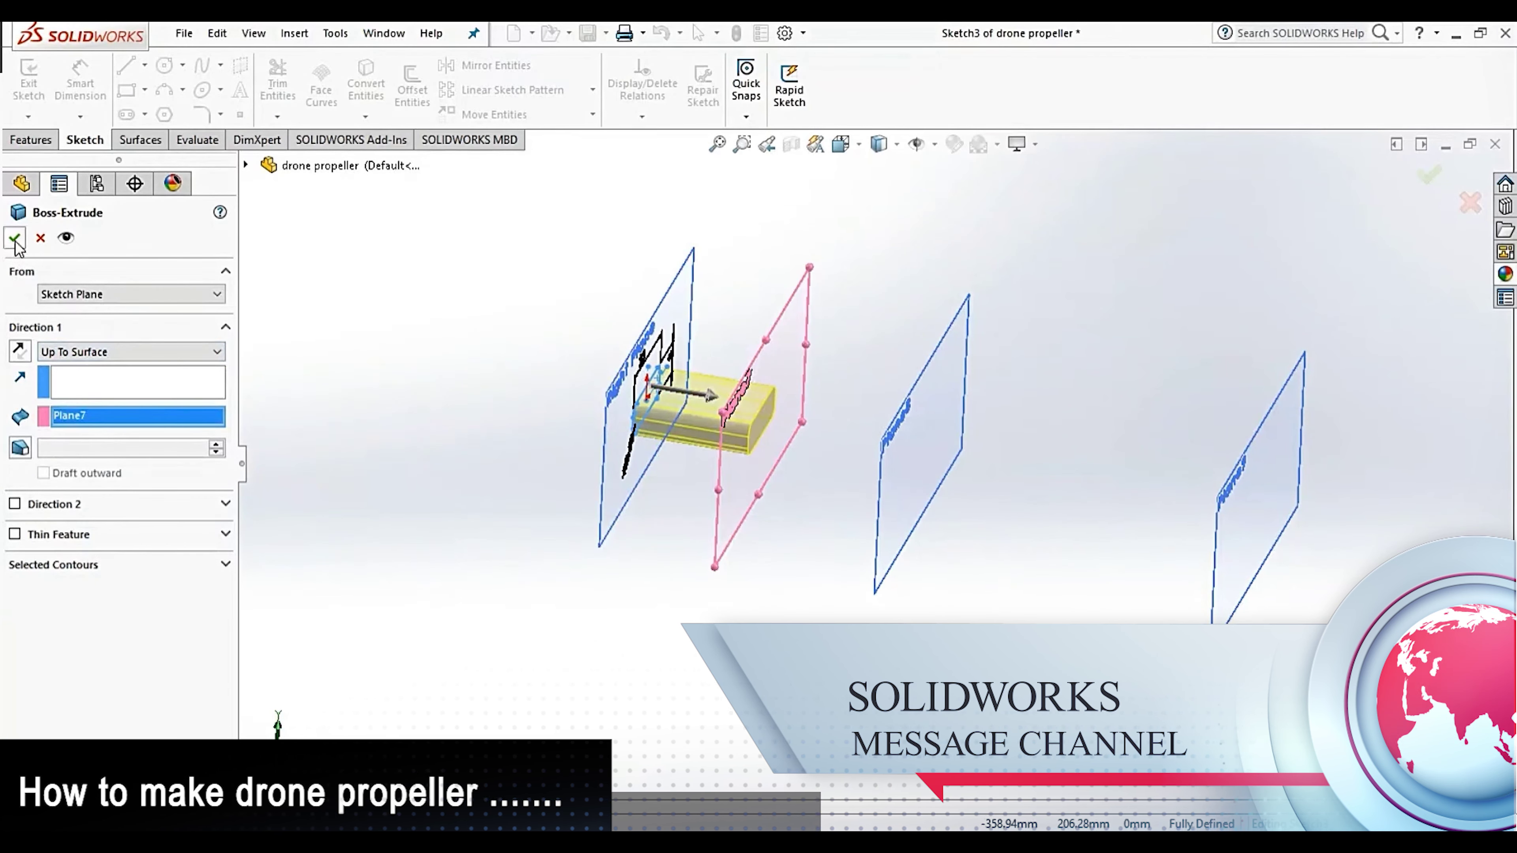
key(Return)
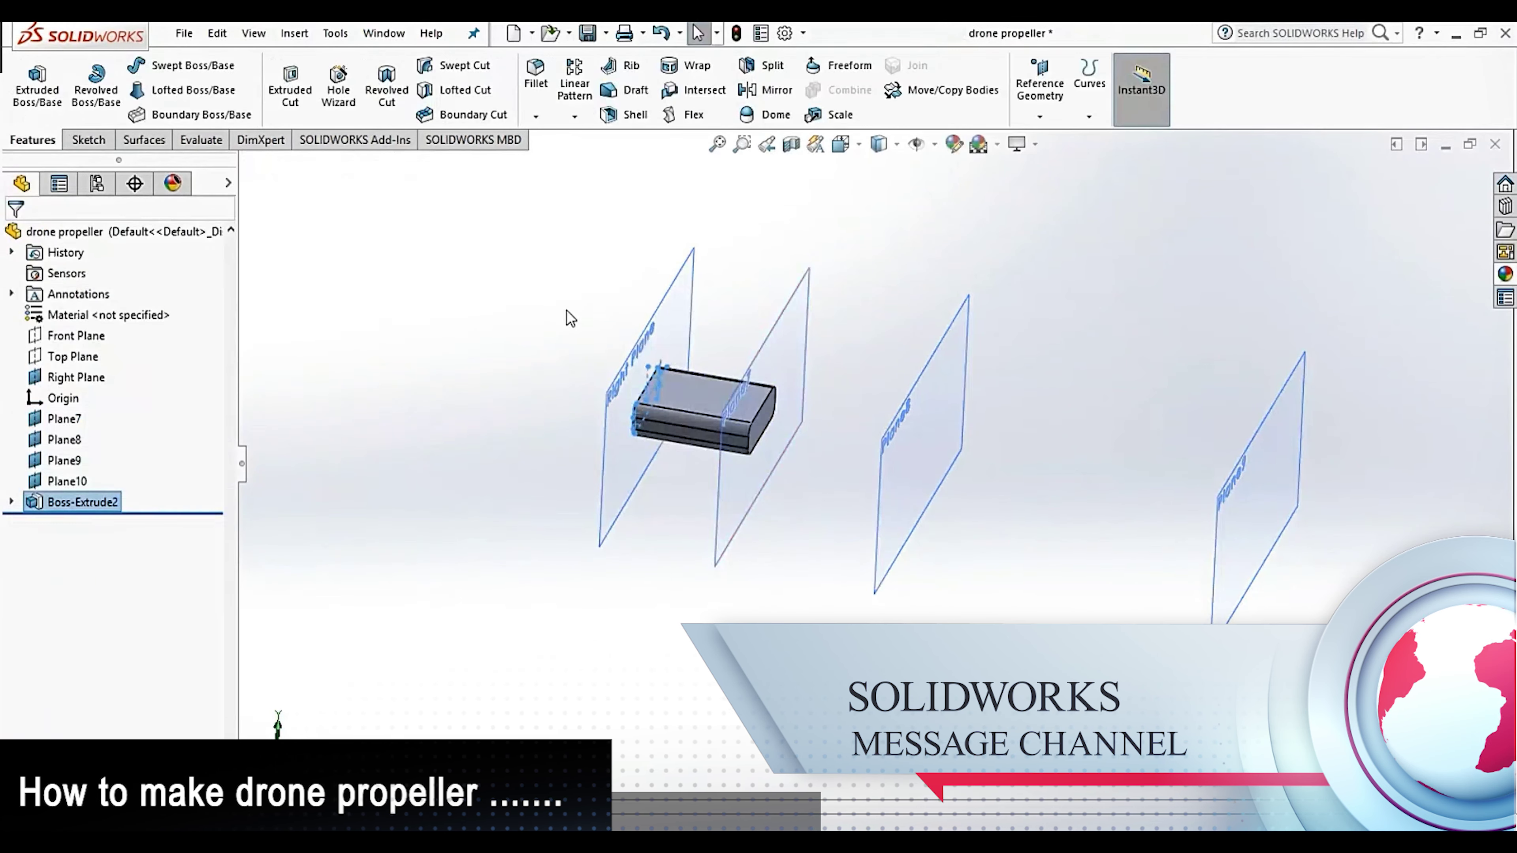
Orbit around the new hub body and select its end face
mouse_move(567, 317)
middle_down()
mouse_move(839, 362)
mouse_move(837, 400)
mouse_move(796, 410)
mouse_move(816, 405)
middle_up()
scroll(884, 478, up, 3)
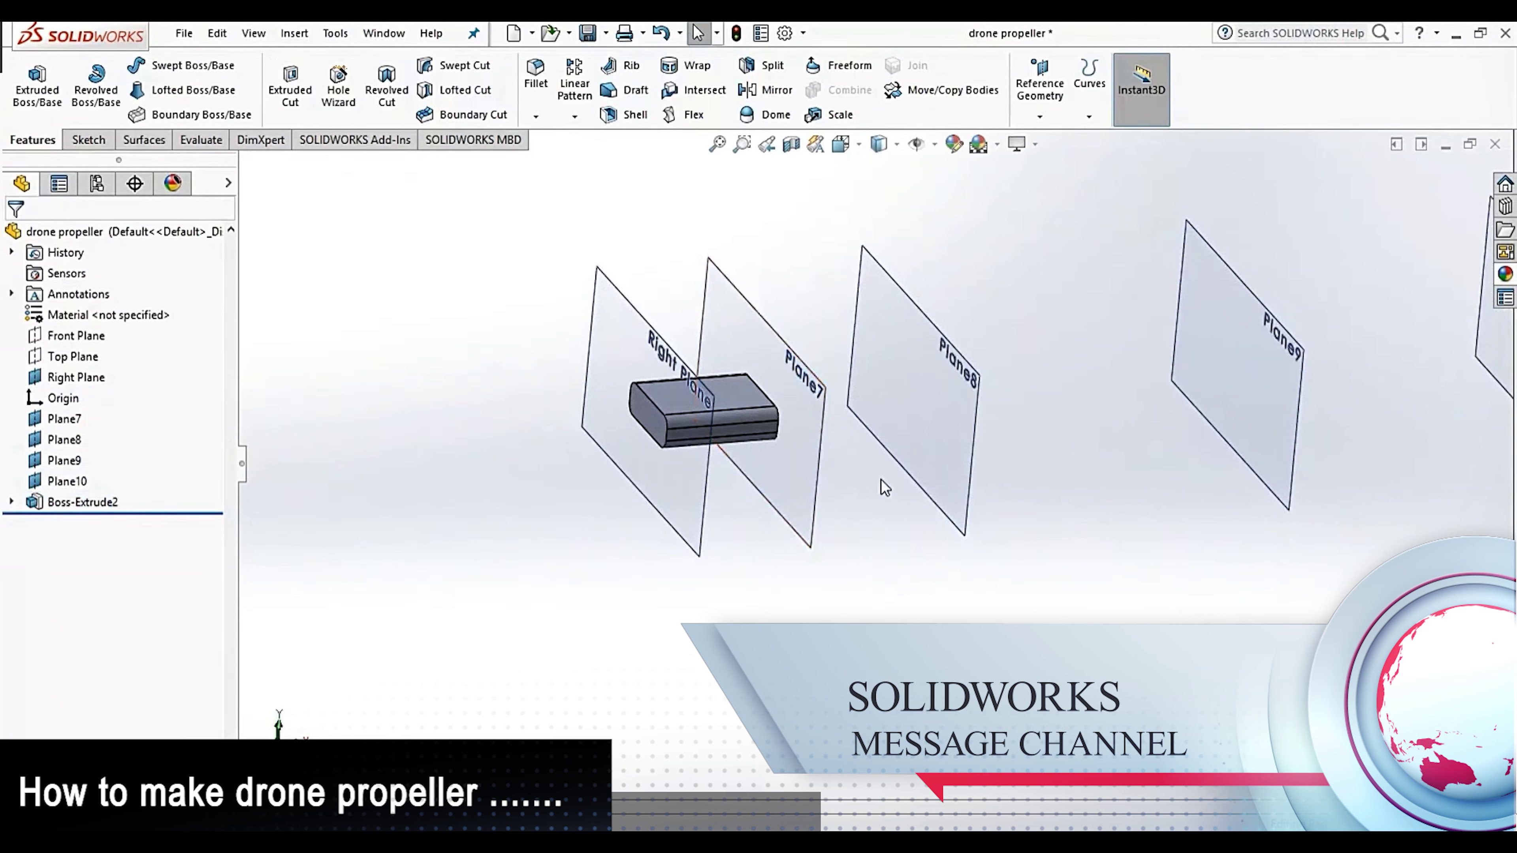
mouse_move(903, 463)
middle_down()
mouse_move(827, 420)
mouse_move(773, 416)
middle_up()
scroll(797, 443, down, 5)
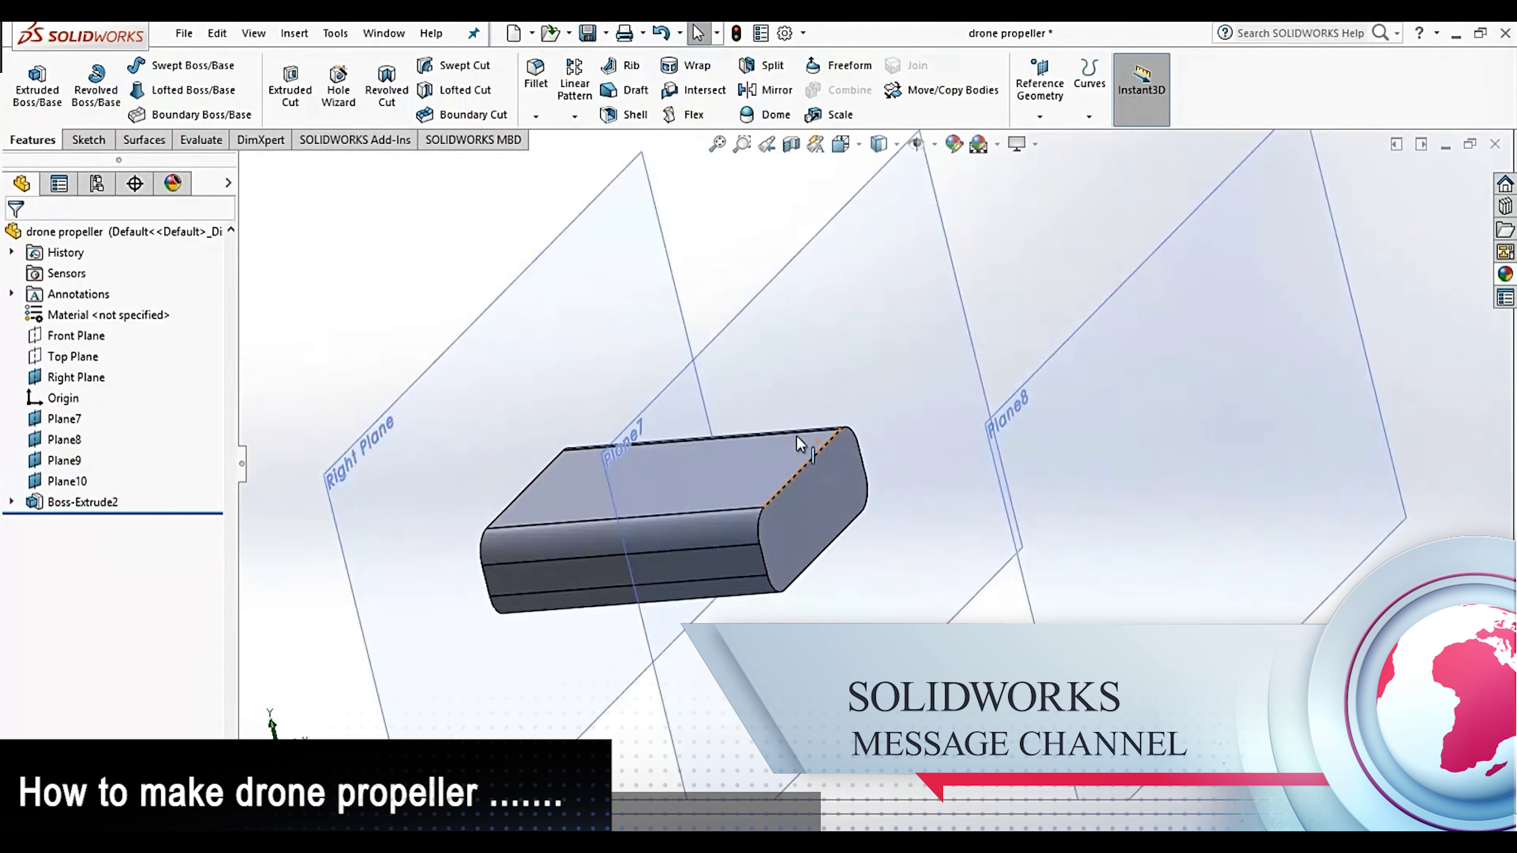
click(815, 480)
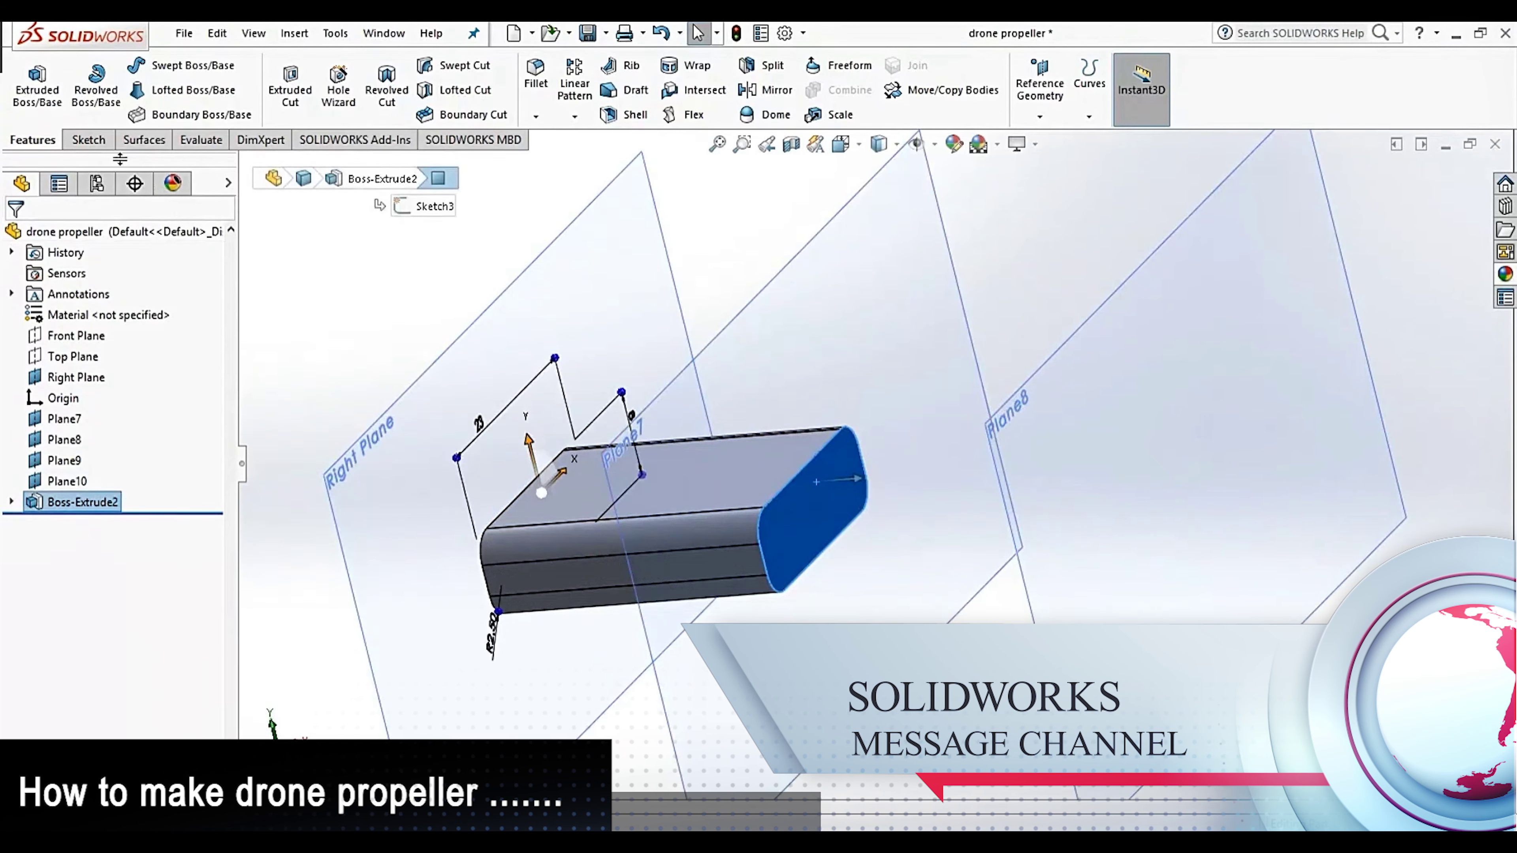
click(97, 145)
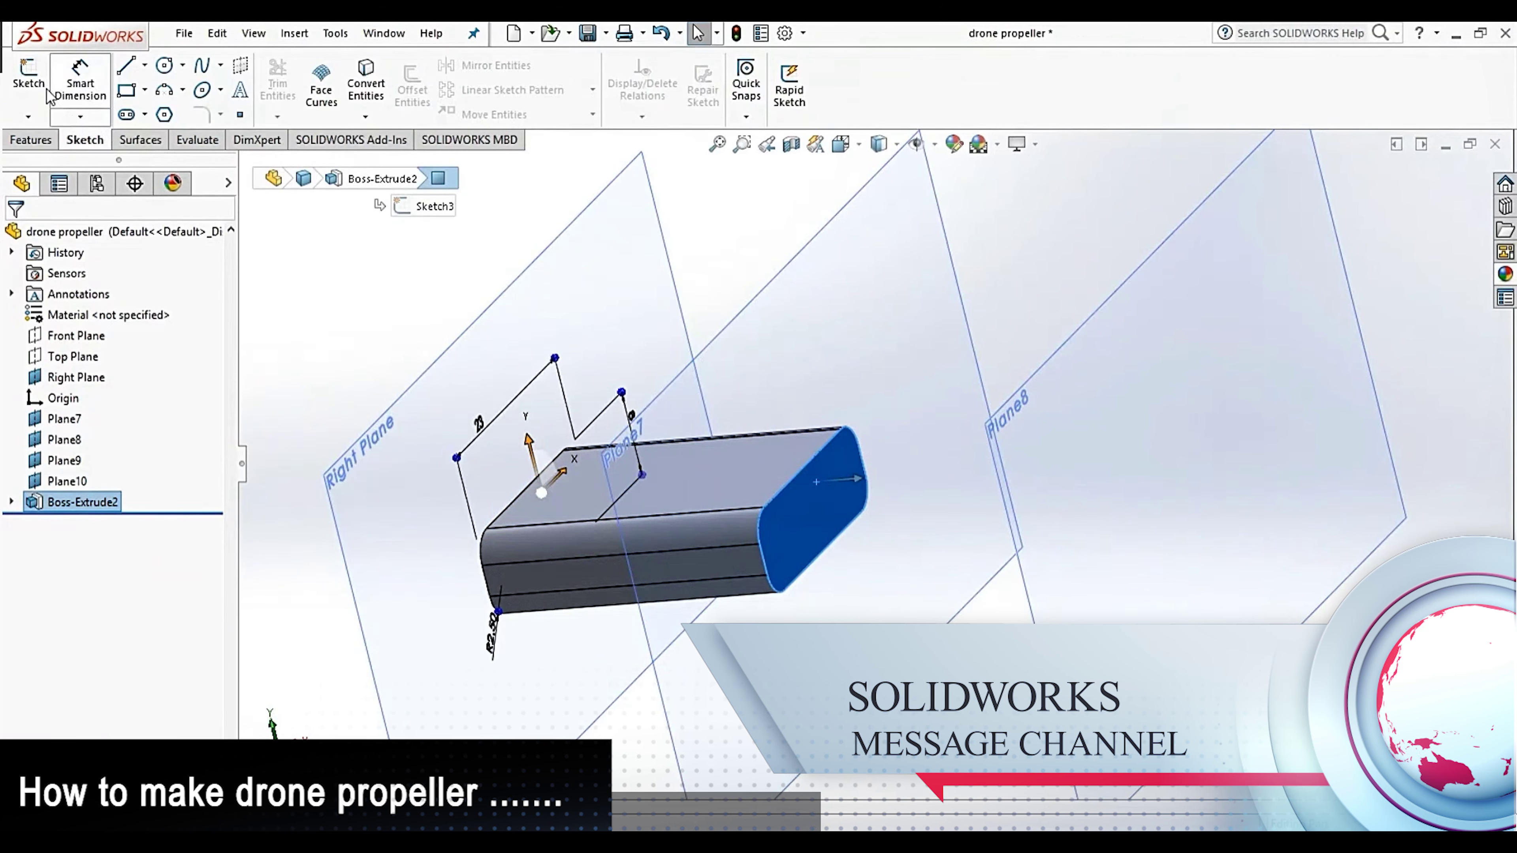
Create Sketch4 on the hub end face by converting its edges, then exit the sketch
click(30, 84)
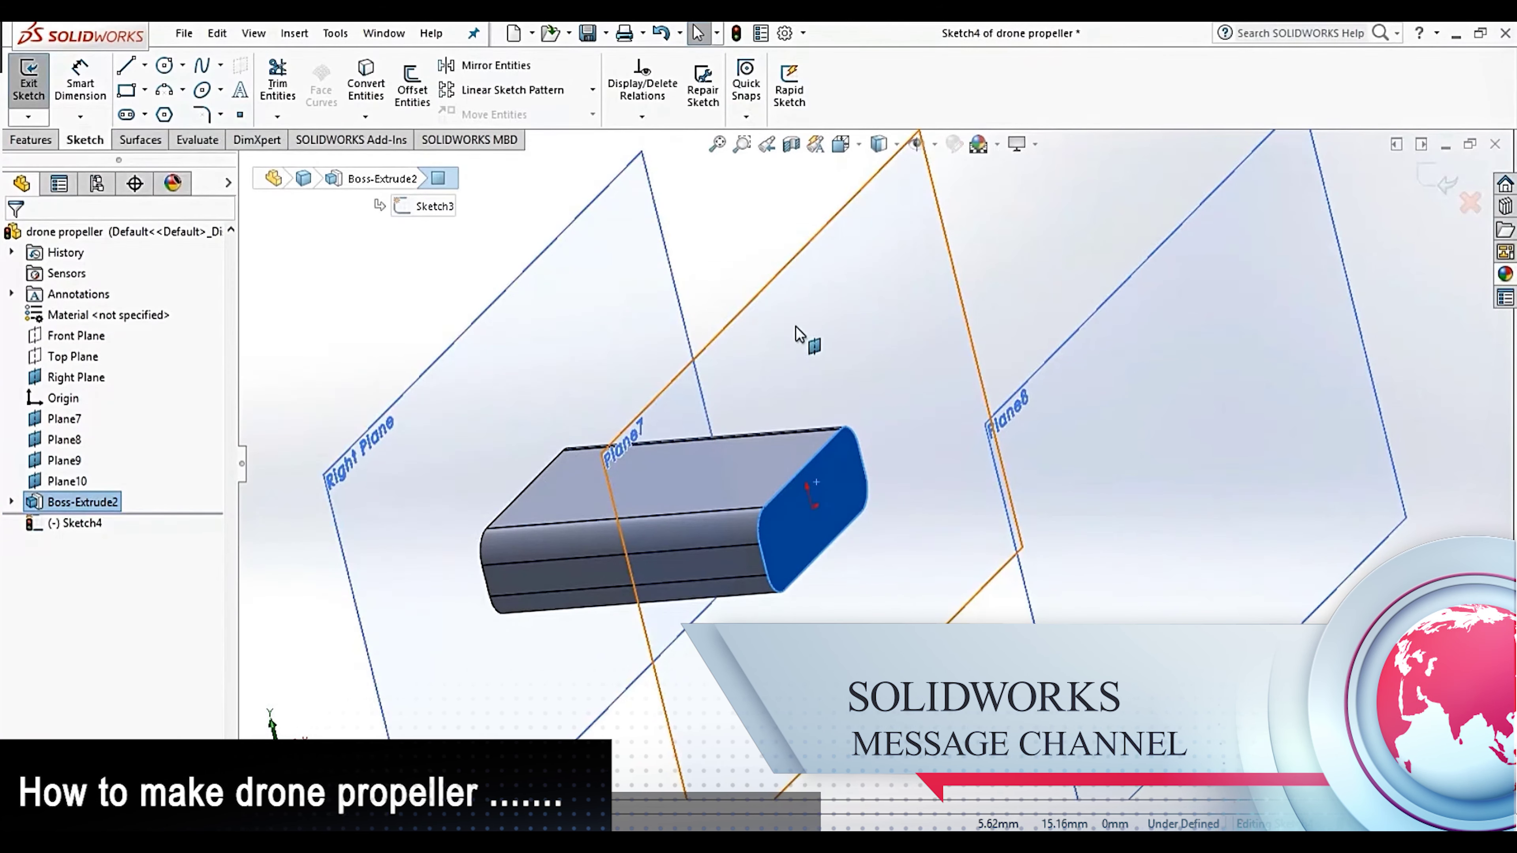
middle_drag(800, 333, 788, 315)
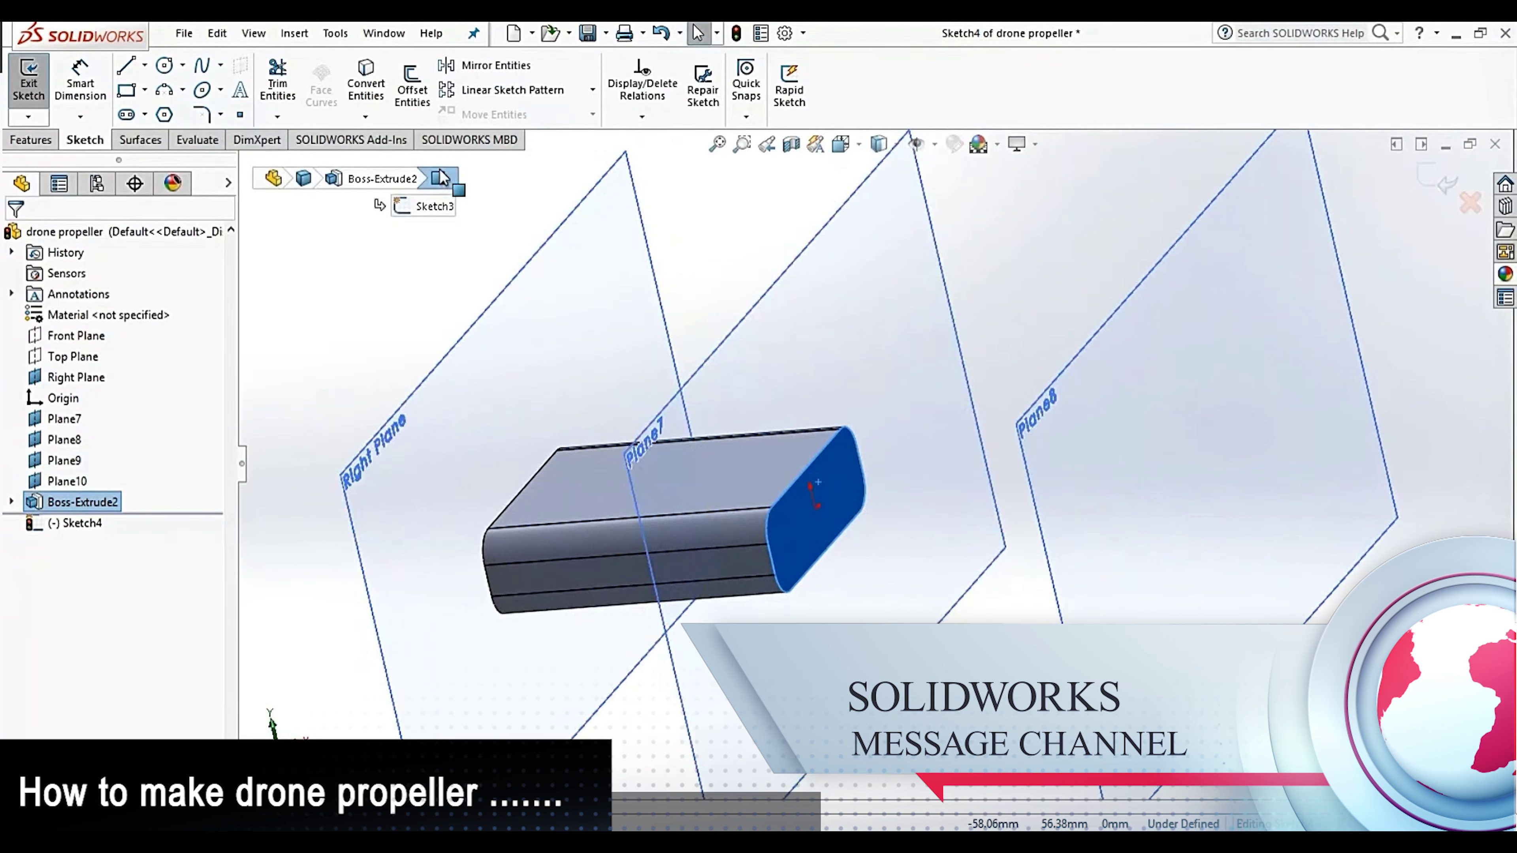
click(375, 84)
mouse_move(952, 474)
middle_down()
mouse_move(907, 451)
mouse_move(965, 451)
mouse_move(931, 451)
middle_up()
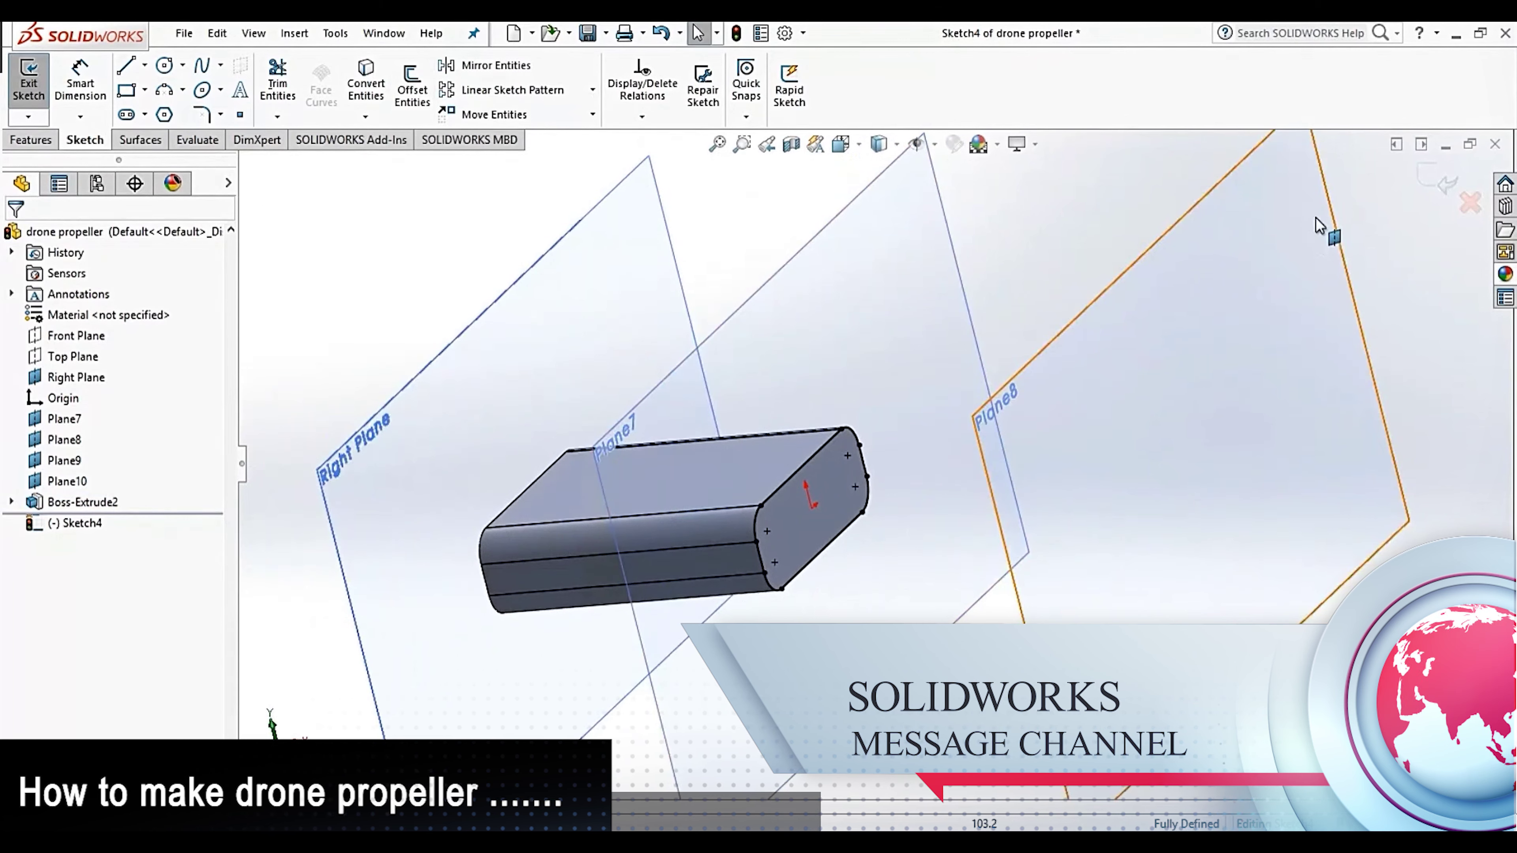
click(1437, 179)
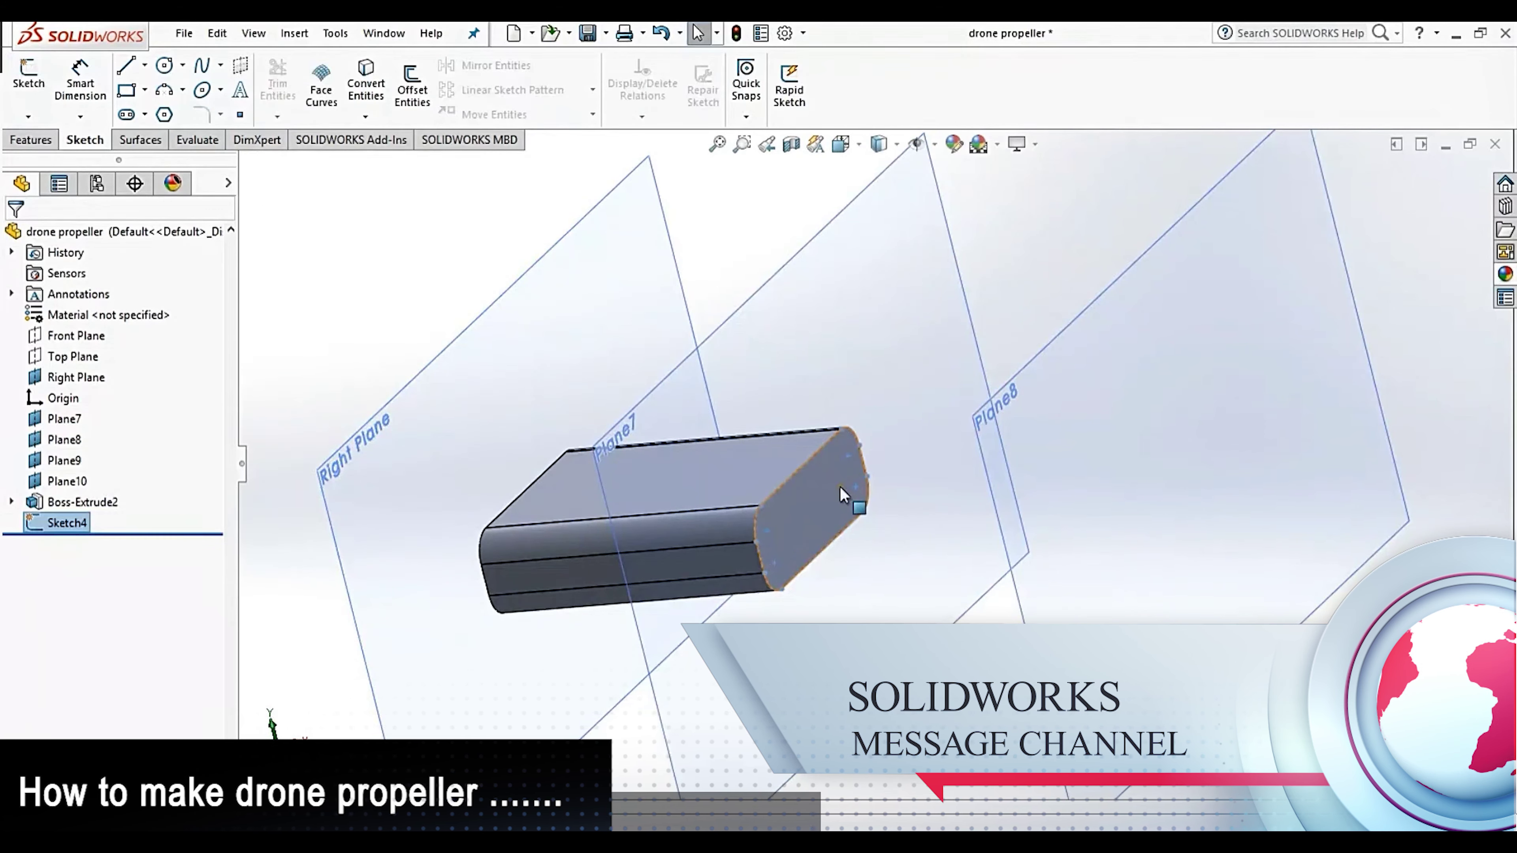
mouse_move(884, 358)
middle_down()
mouse_move(942, 442)
mouse_move(1012, 451)
mouse_move(979, 451)
mouse_move(951, 481)
middle_up()
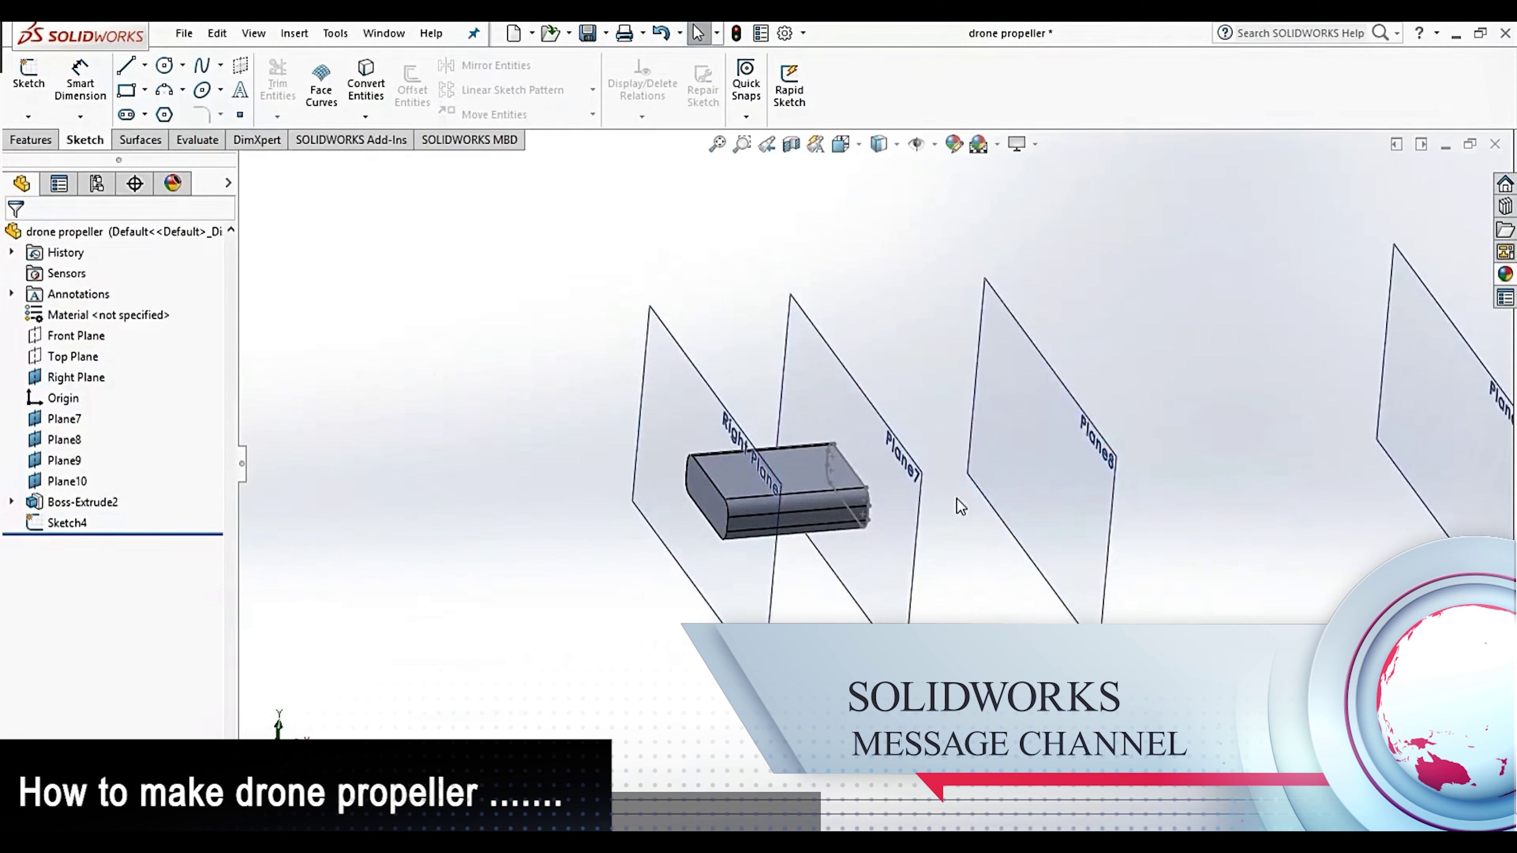
Select Plane8 and start Sketch5 on it
scroll(935, 490, up, 3)
scroll(938, 501, up, 3)
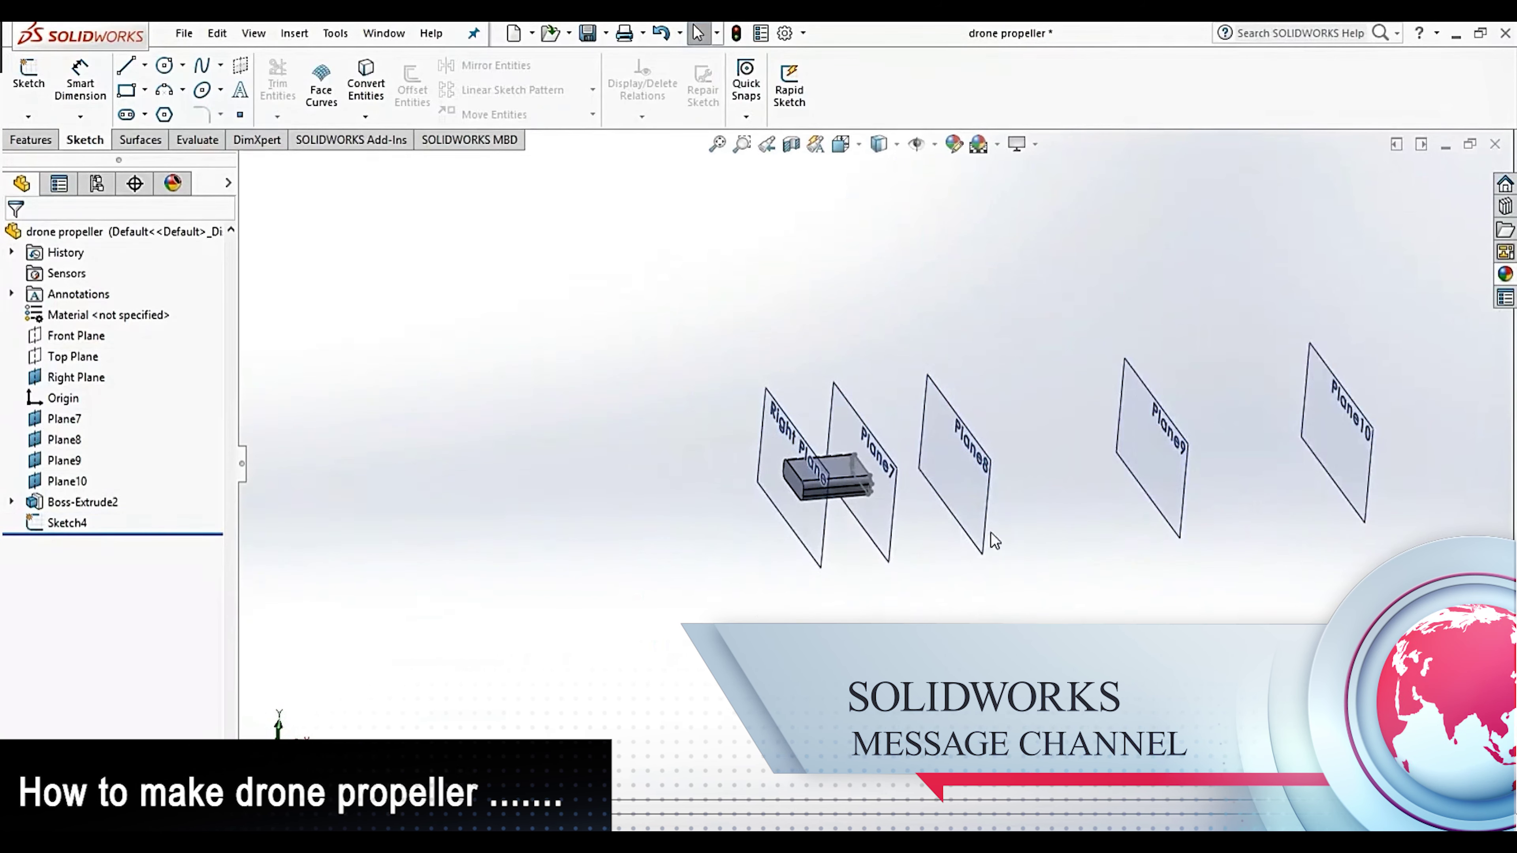
scroll(1021, 496, down, 3)
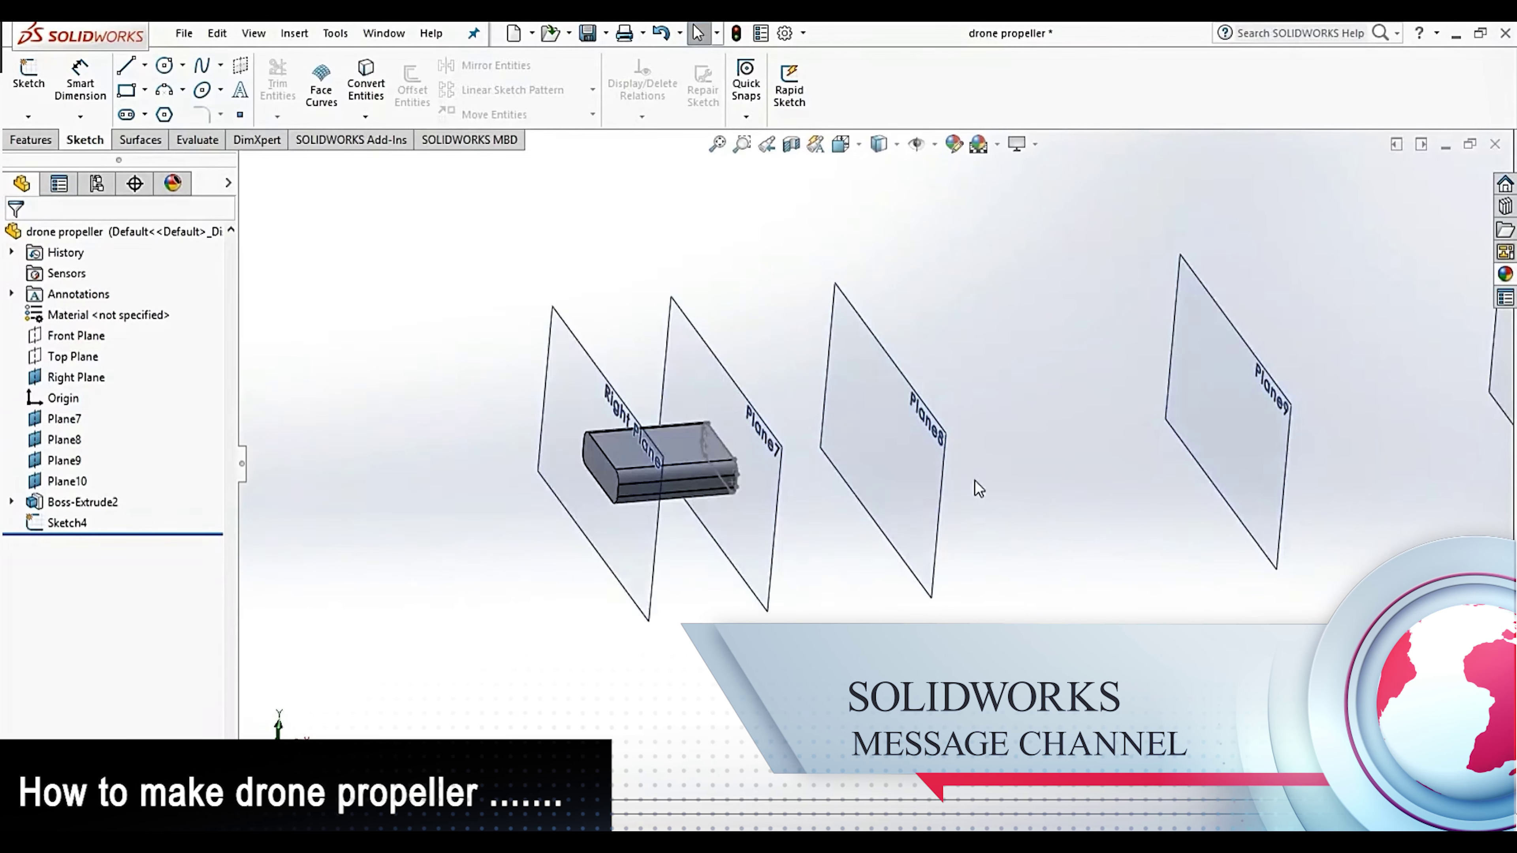
scroll(878, 443, down, 2)
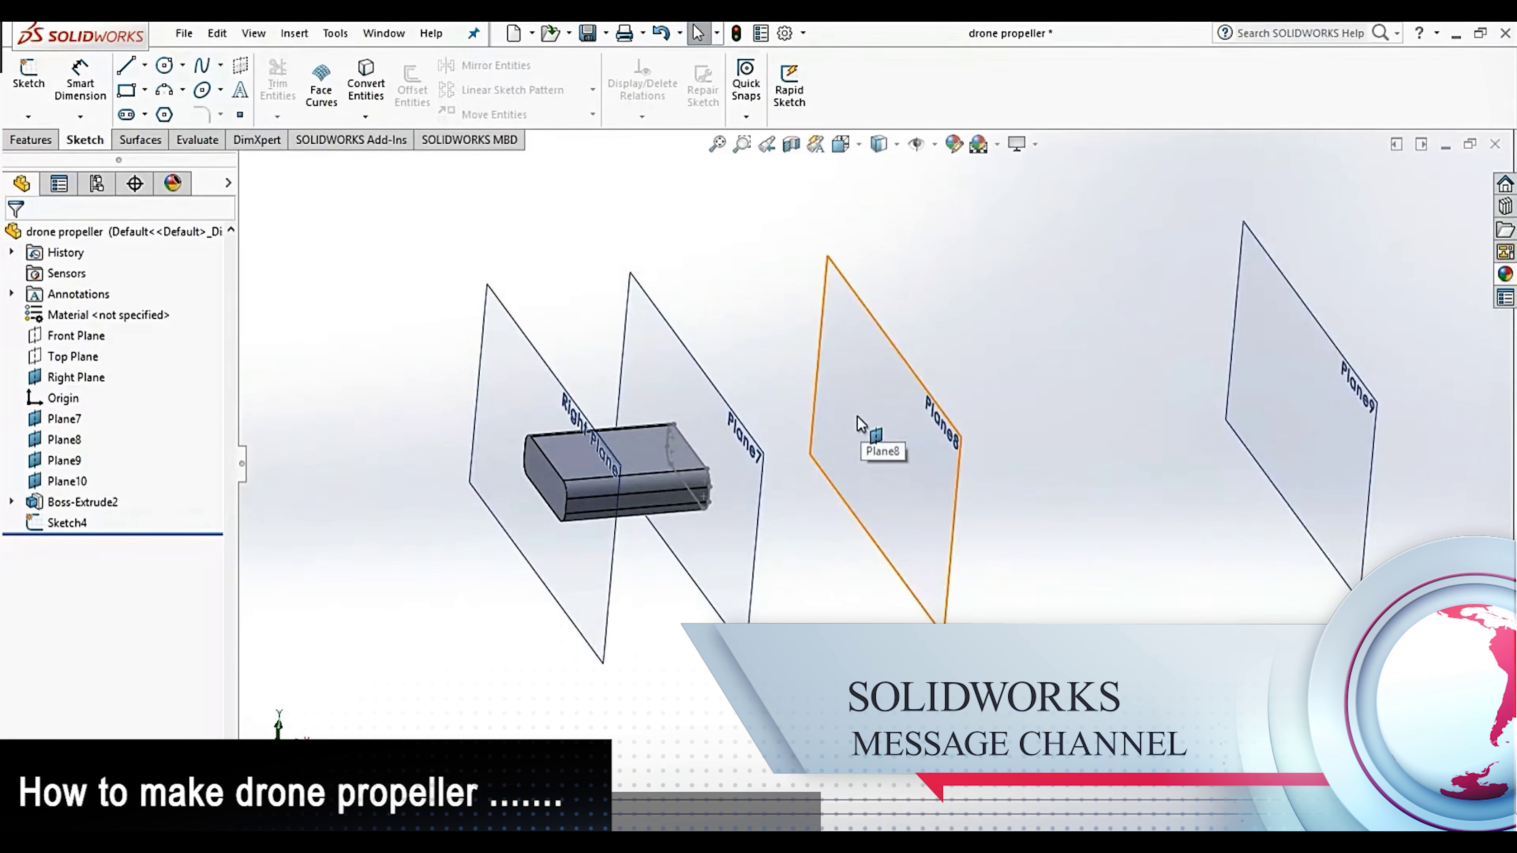
mouse_move(859, 423)
middle_down()
mouse_move(874, 396)
mouse_move(895, 412)
mouse_move(884, 387)
middle_up()
click(871, 365)
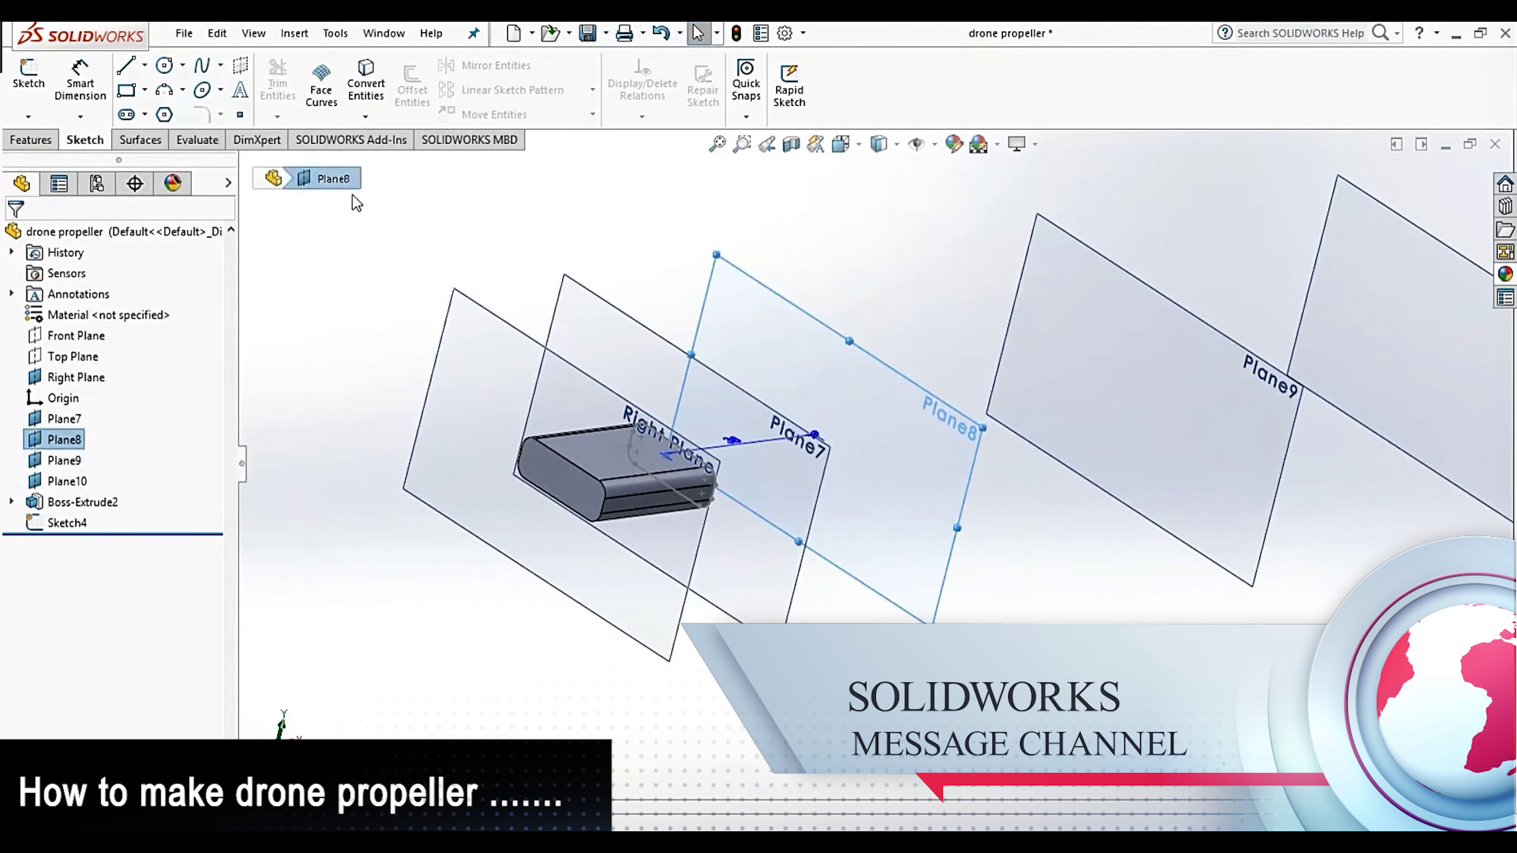
click(46, 86)
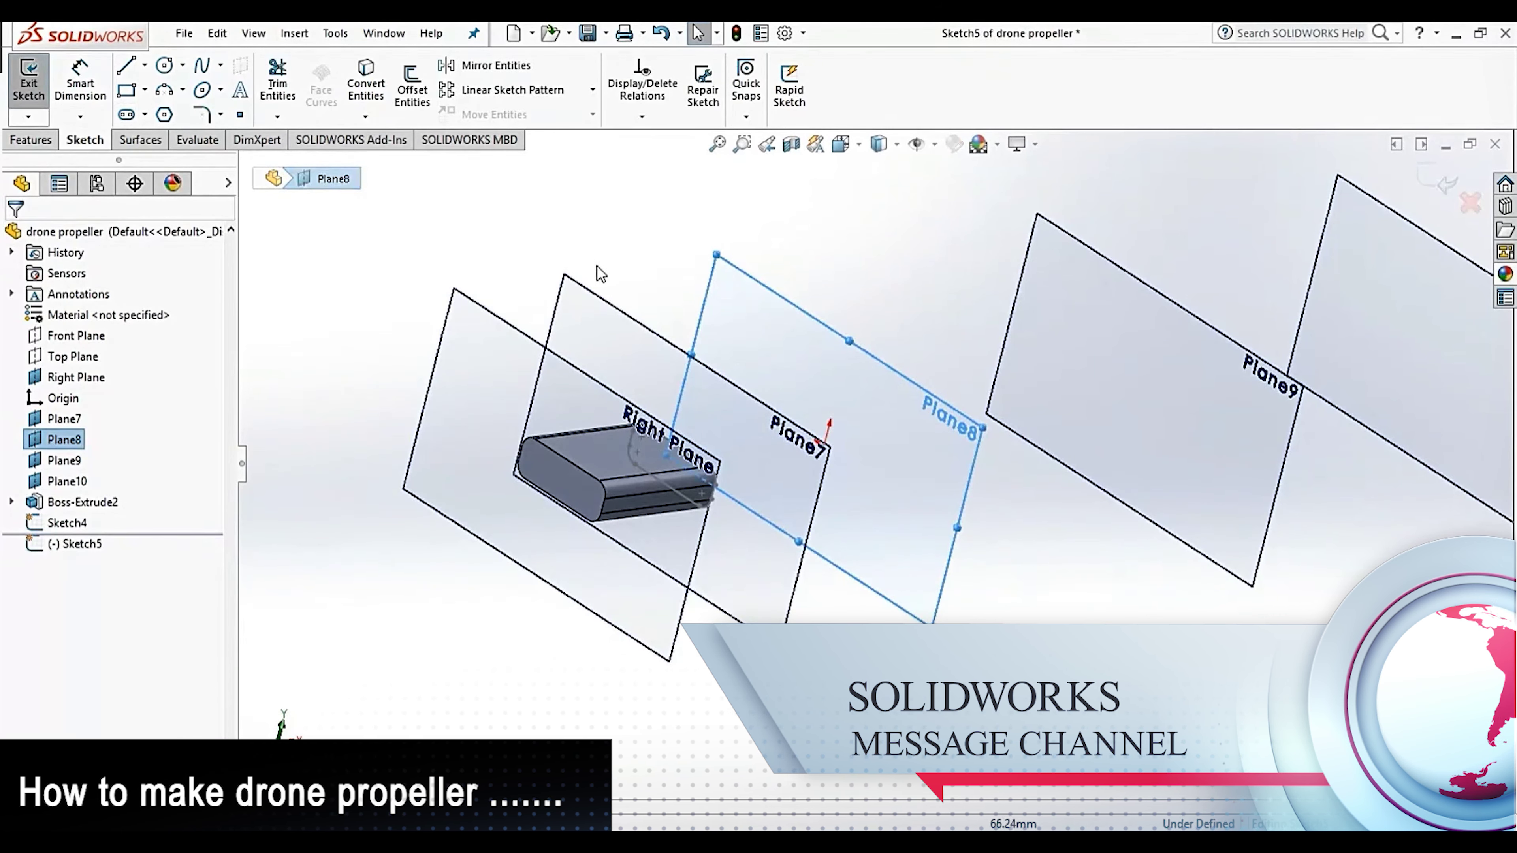
Orient the view Normal To Plane8 and zoom in on it
mouse_move(653, 276)
middle_down()
mouse_move(663, 336)
mouse_move(658, 317)
middle_up()
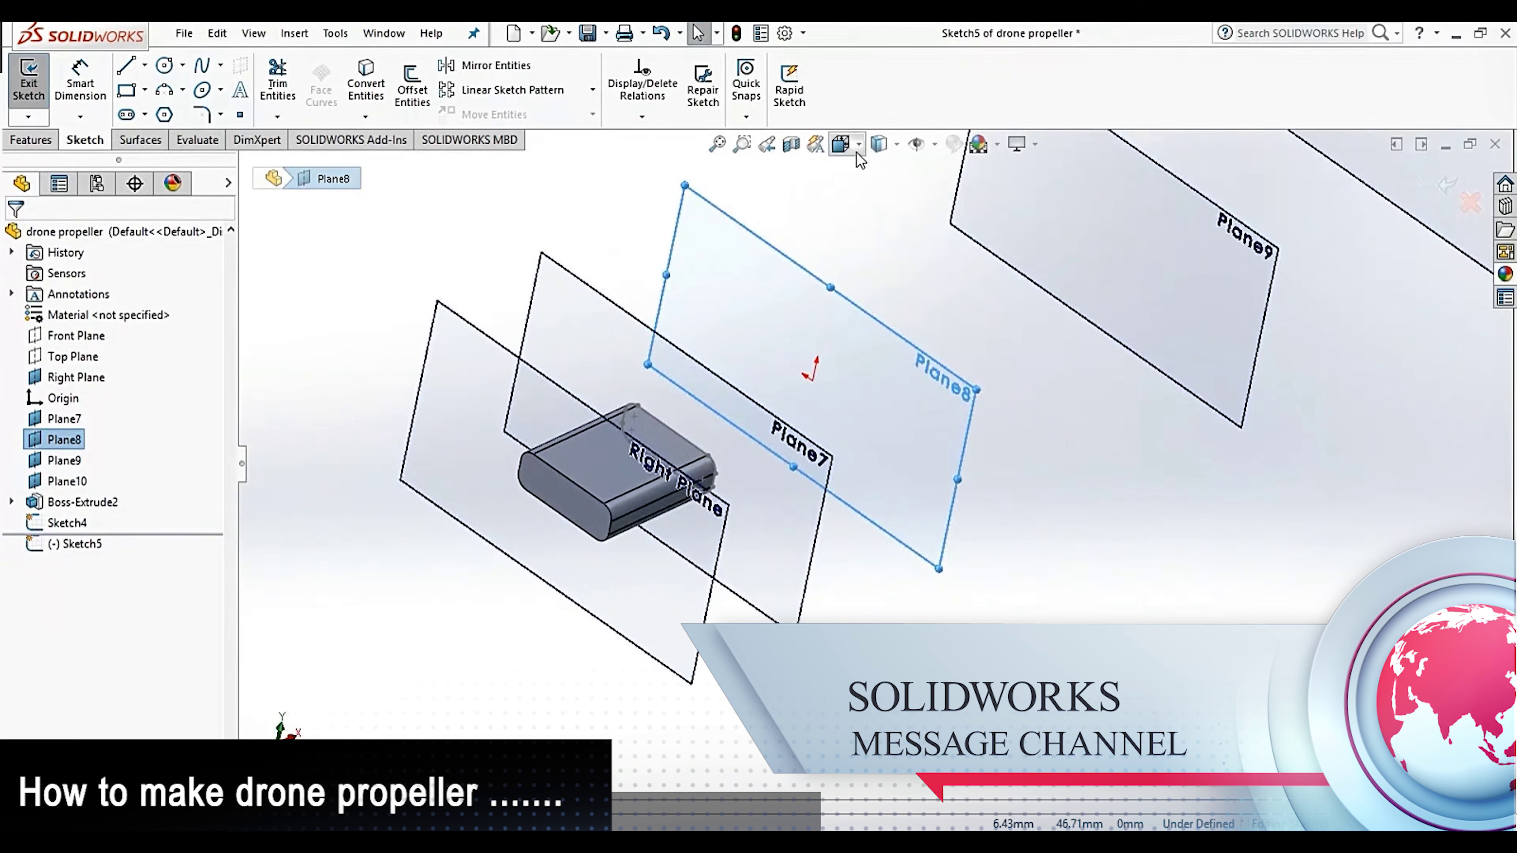
click(858, 147)
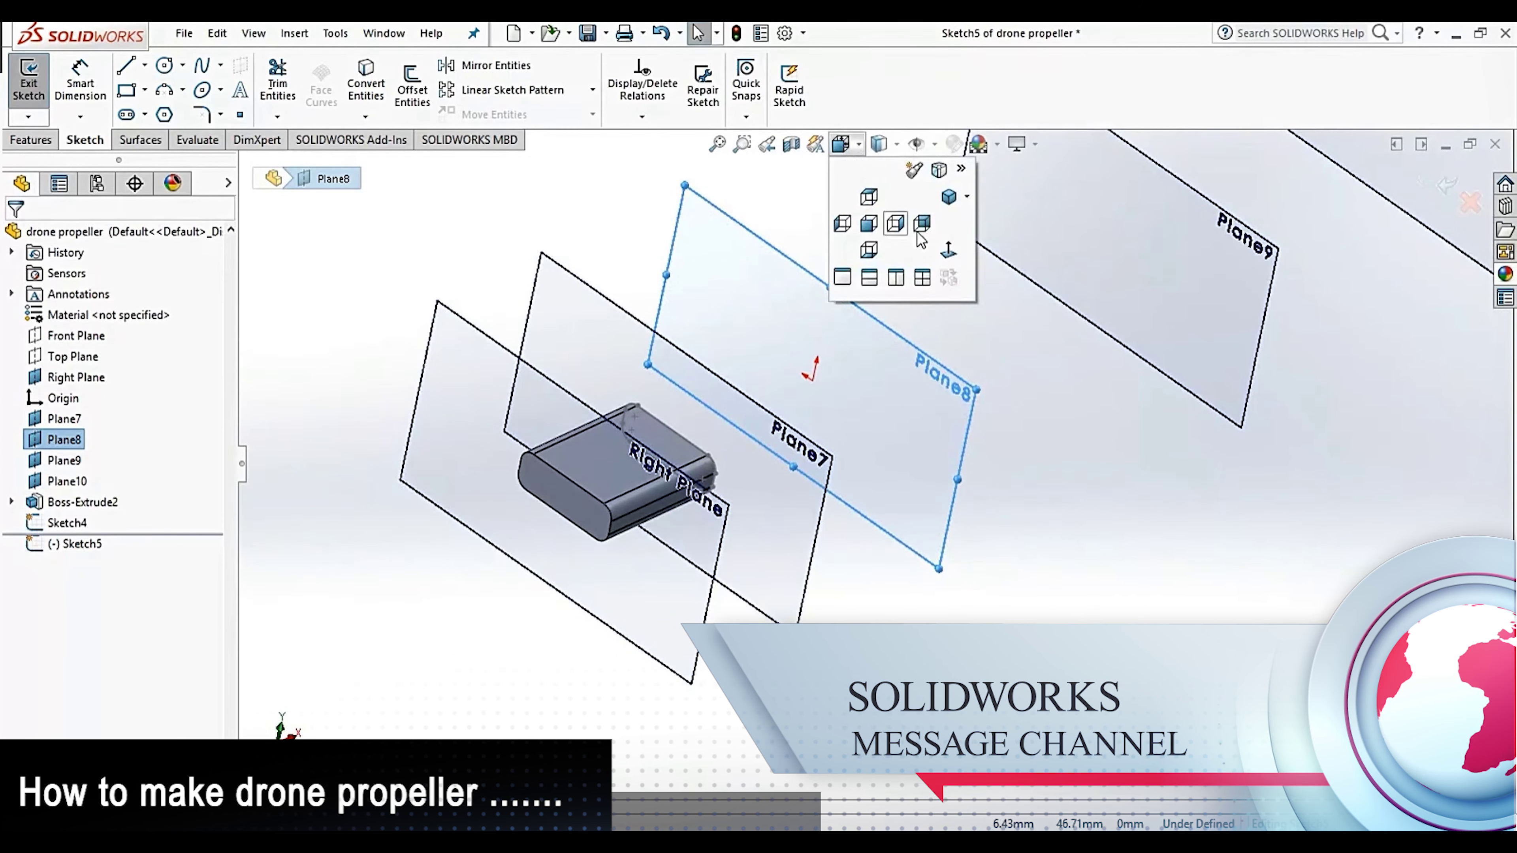
click(944, 246)
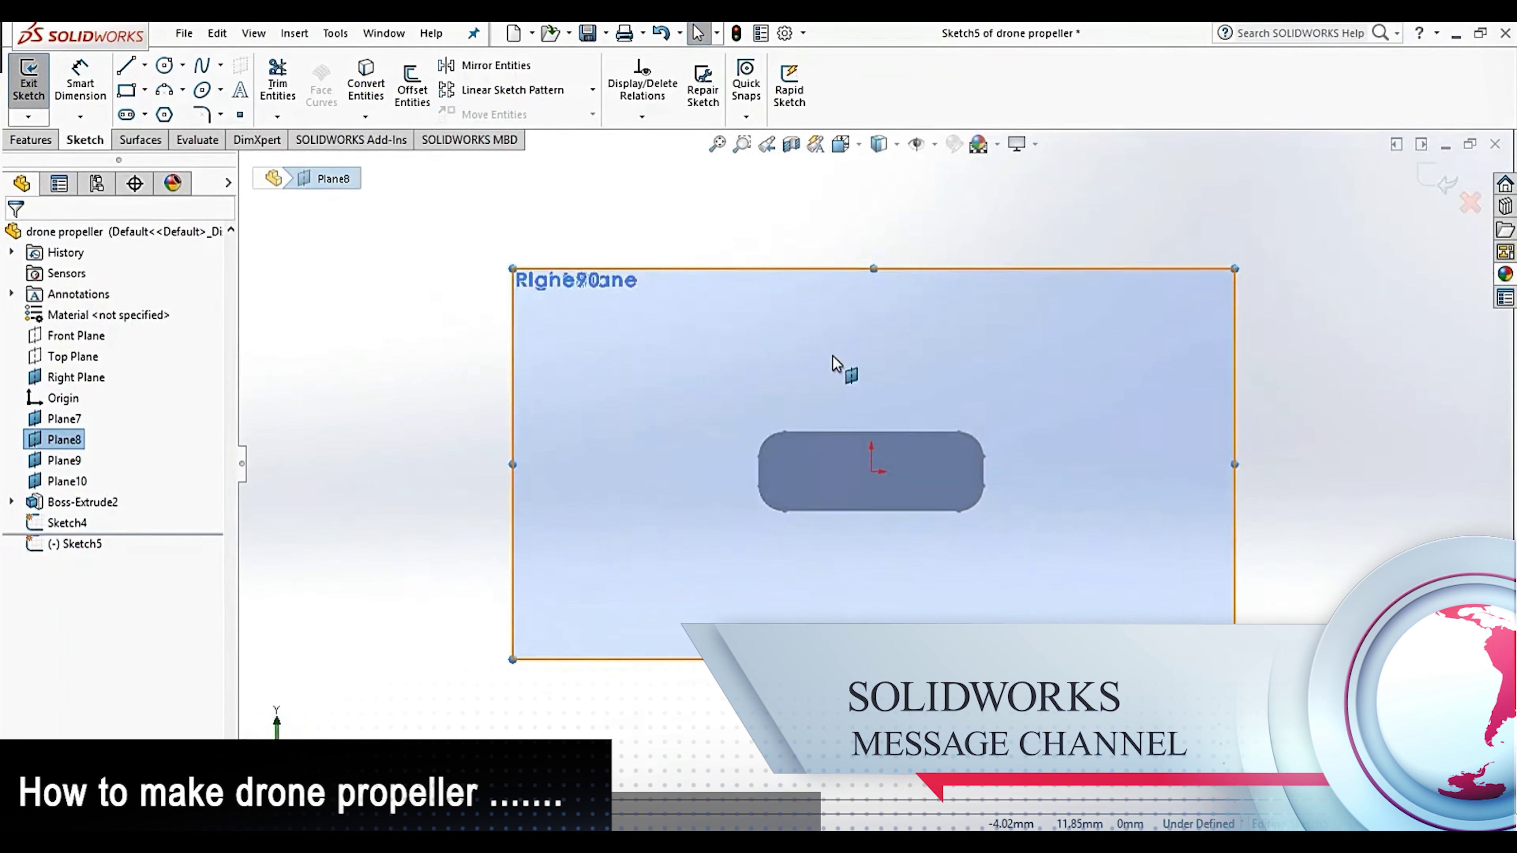
key(ctrl+1)
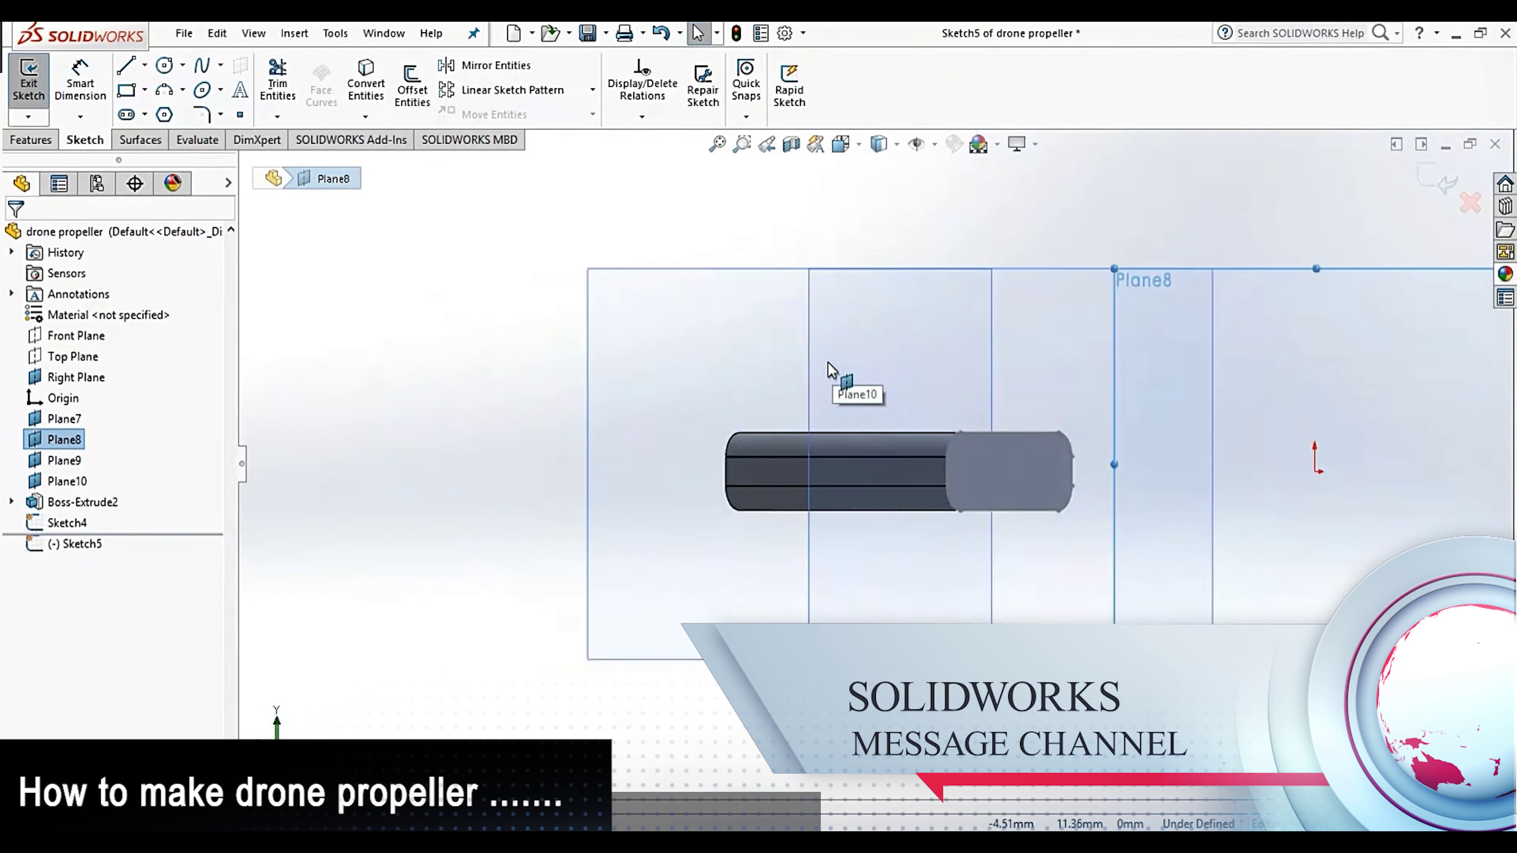
key(ctrl+8)
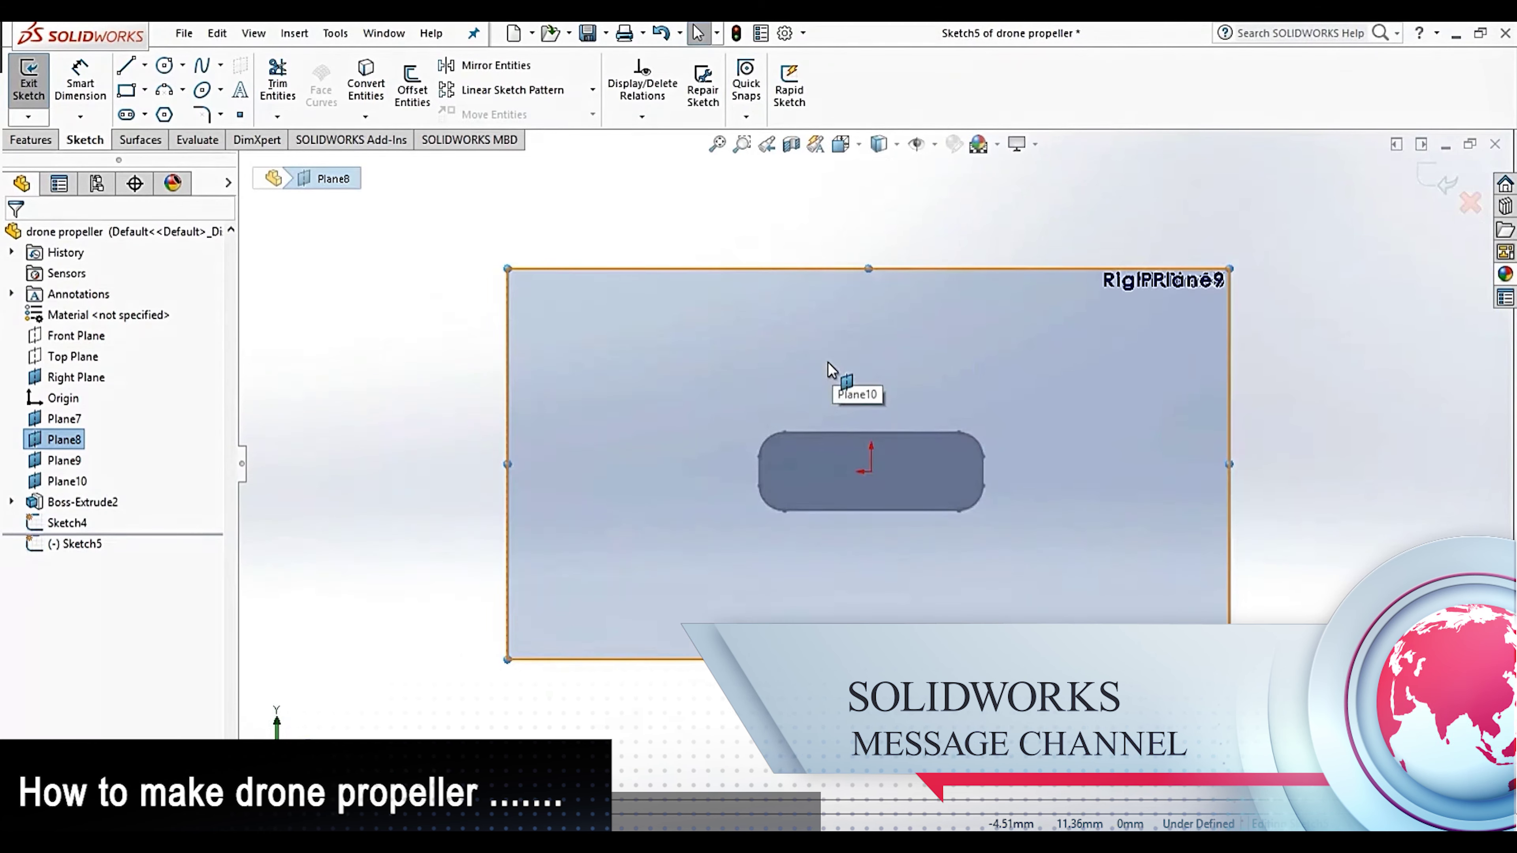
scroll(986, 437, down, 2)
scroll(860, 416, down, 2)
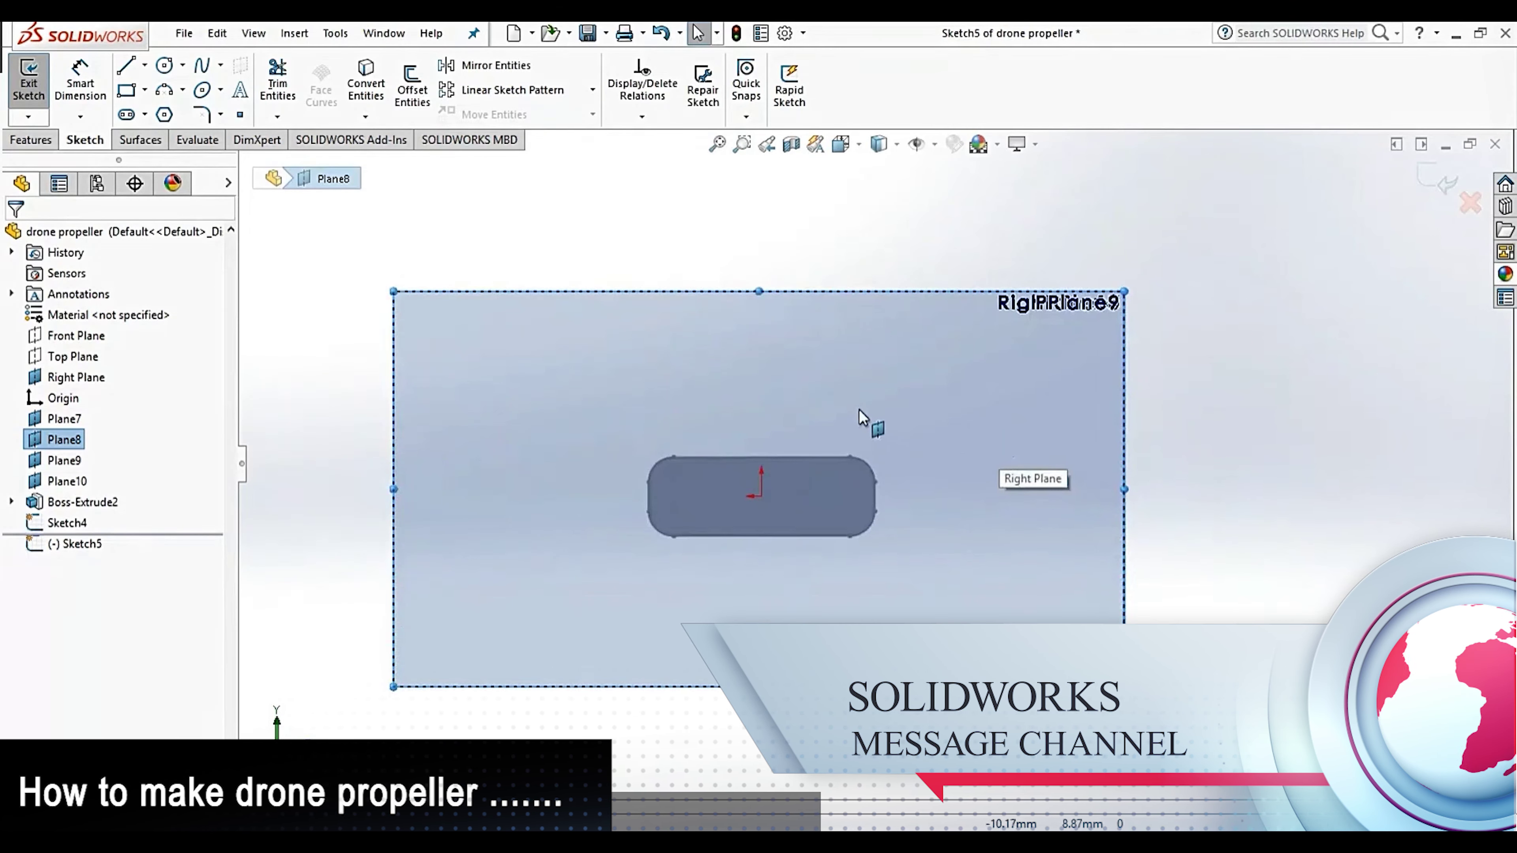
Draw a horizontal centerline through the hub and a vertical centerline up from the origin
click(144, 64)
click(161, 112)
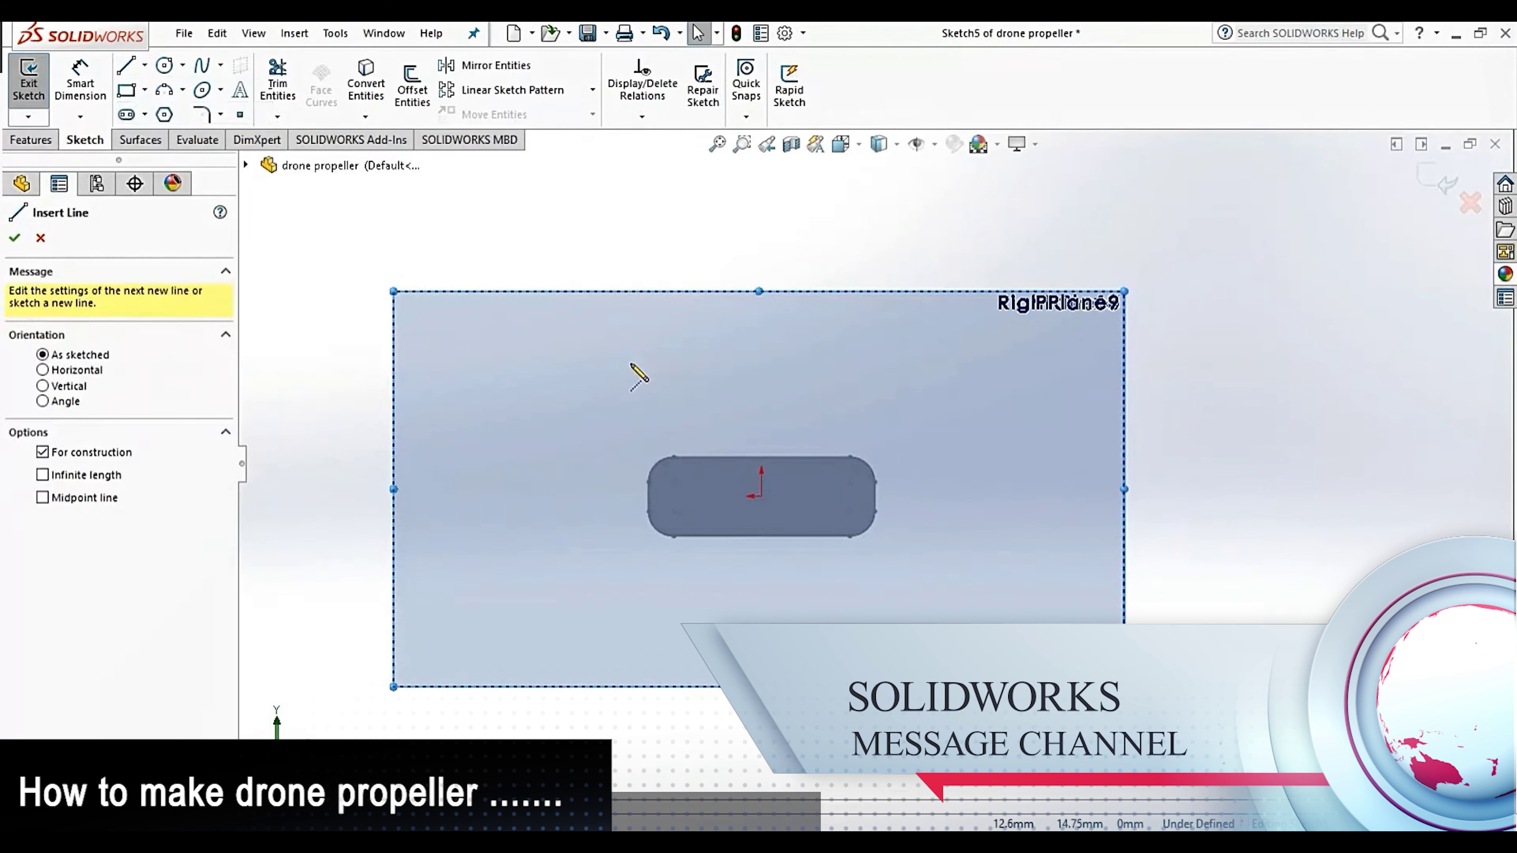
click(490, 495)
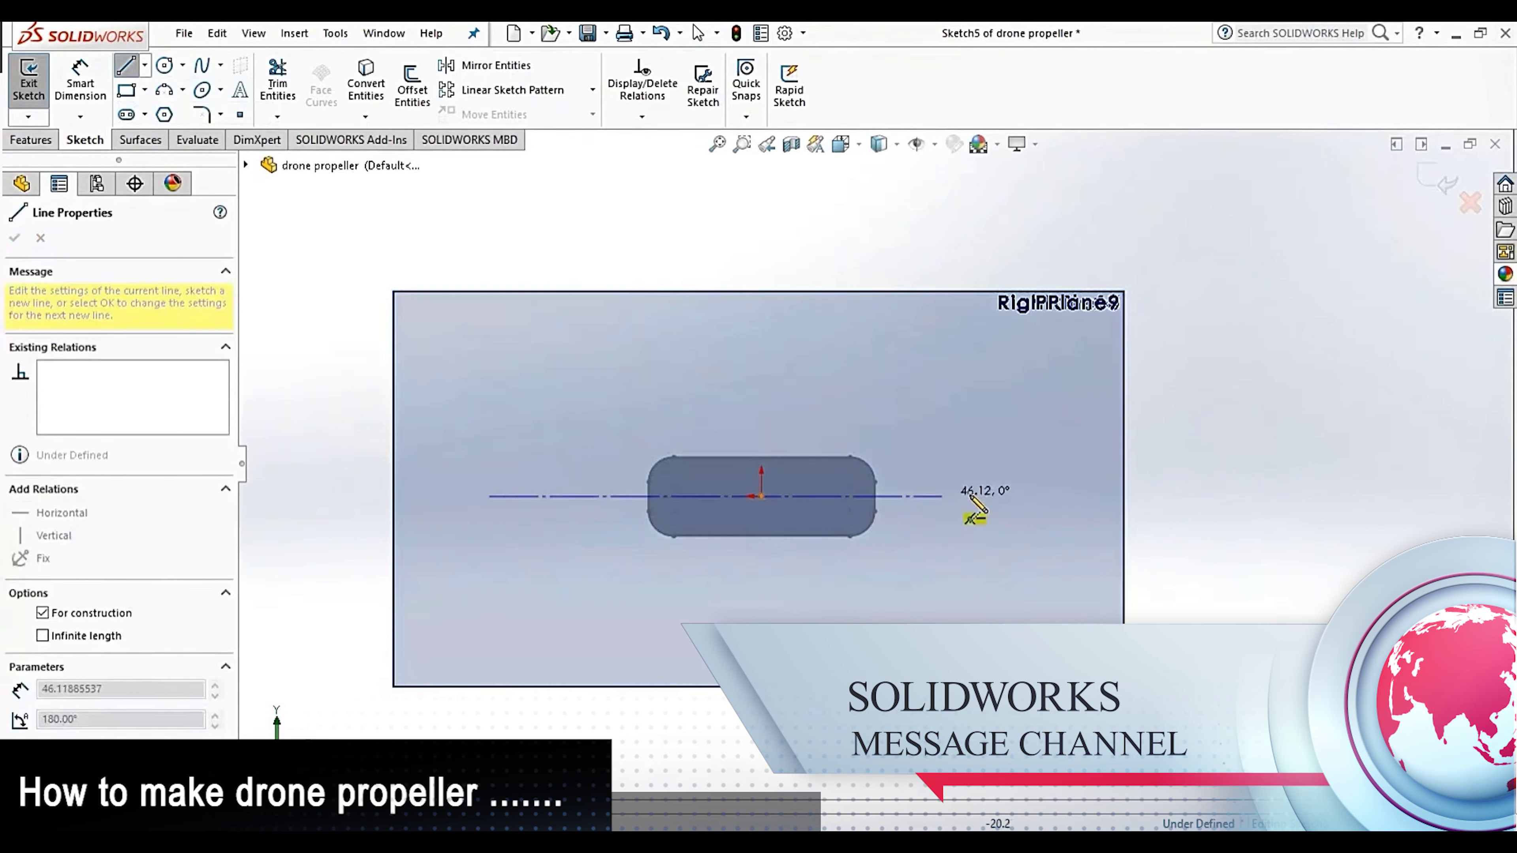
double_click(1167, 496)
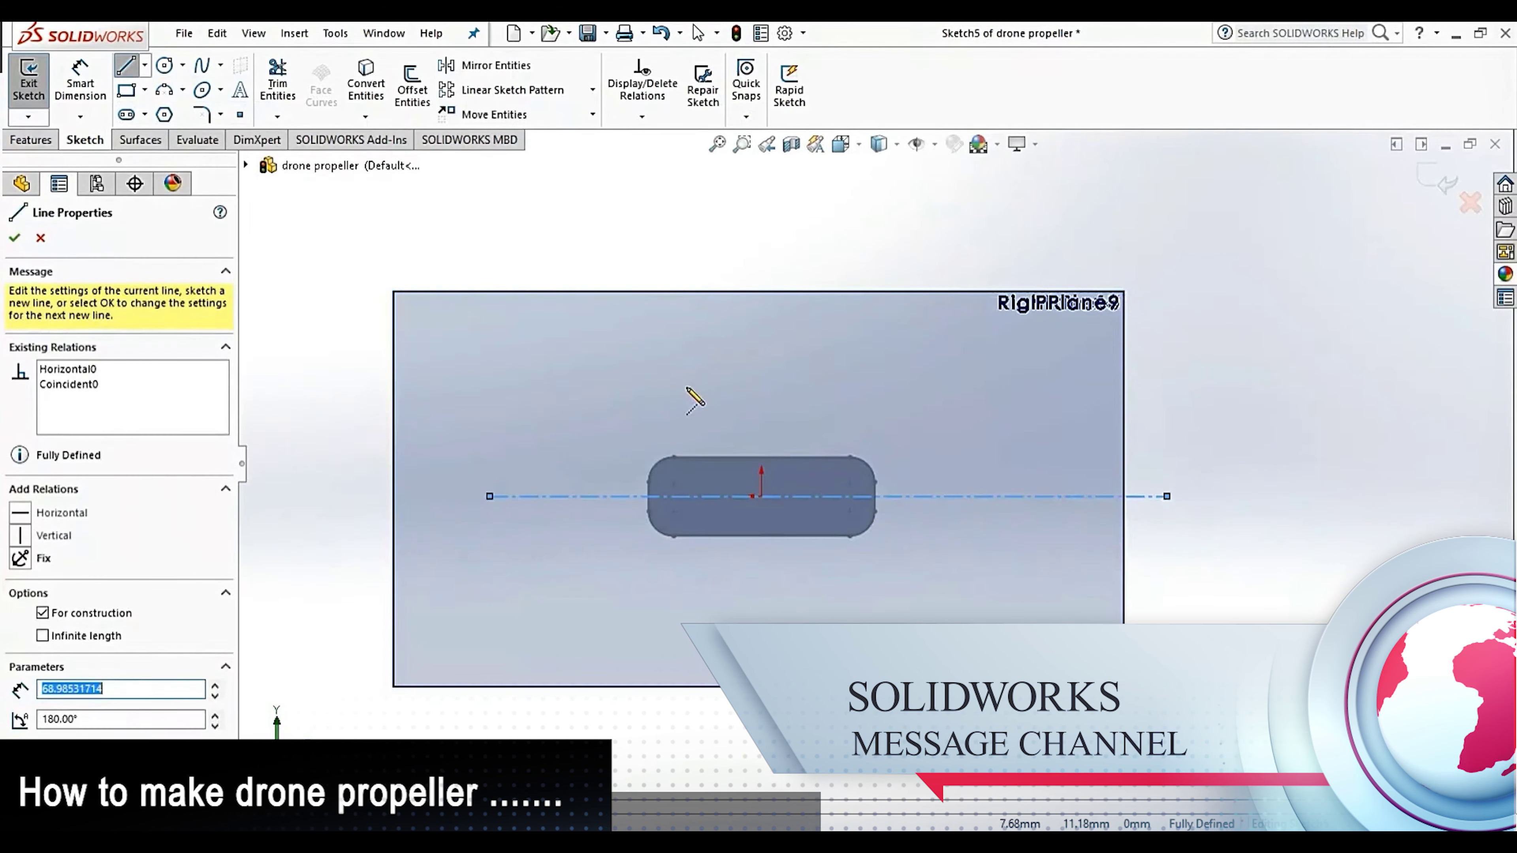
click(761, 496)
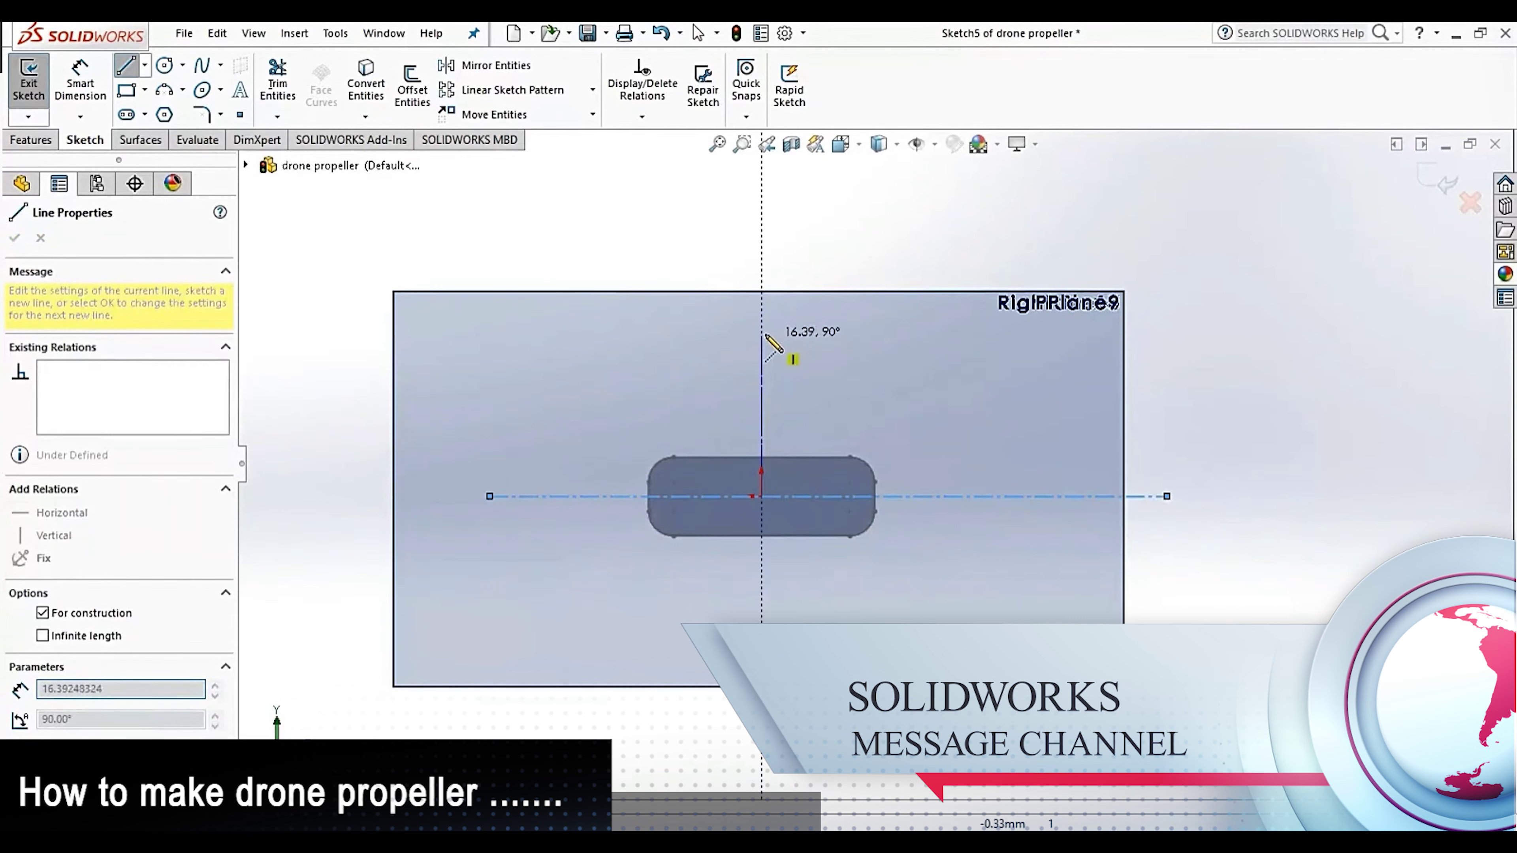
double_click(761, 312)
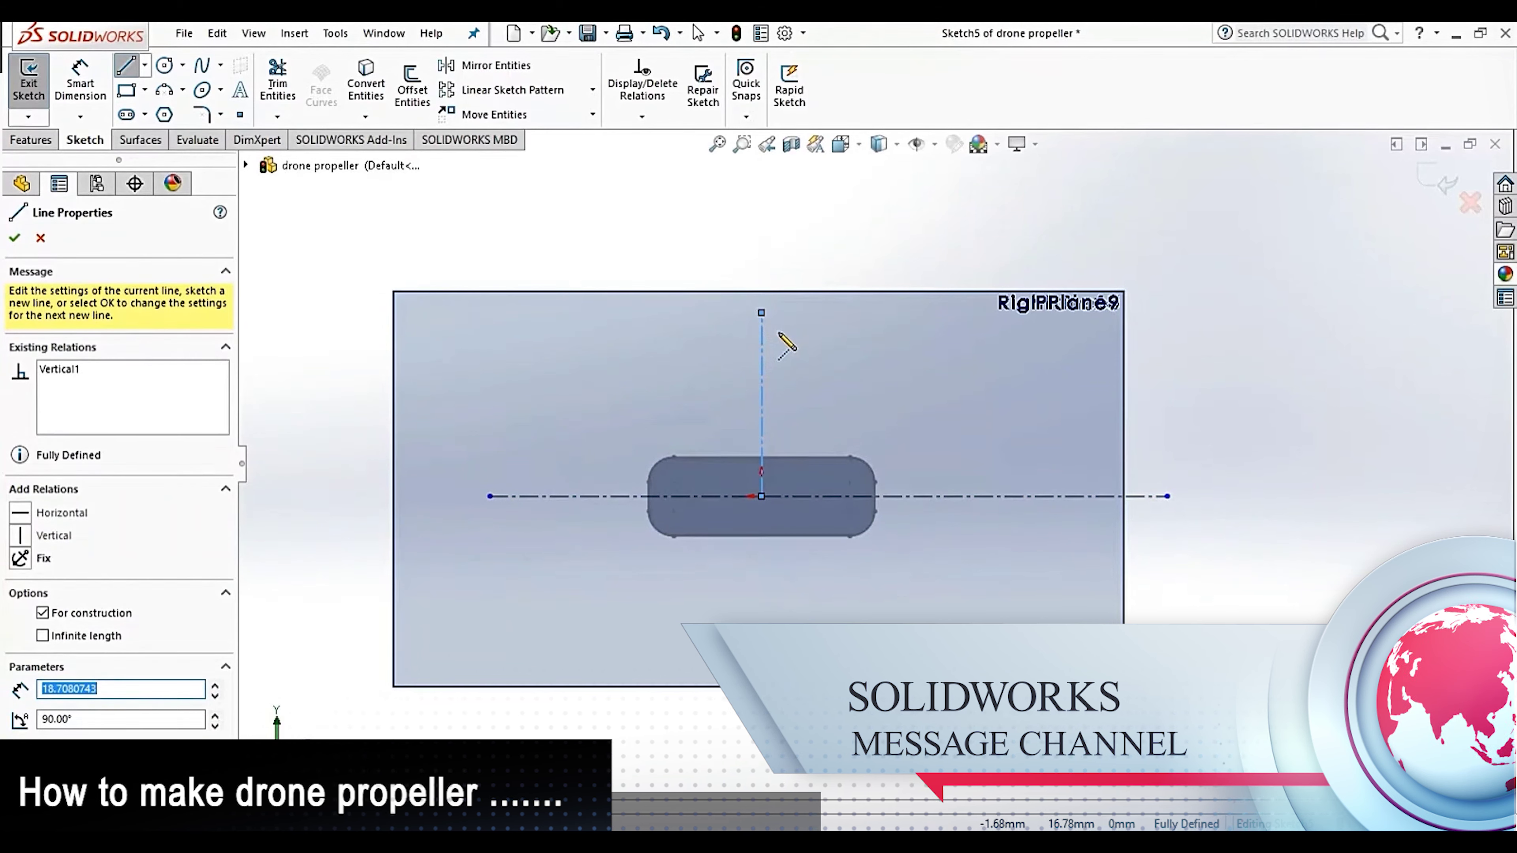
Draw a flat three-point arc from the horizontal centerline to the upper left, plus a second arc below it
click(166, 94)
scroll(920, 418, down, 2)
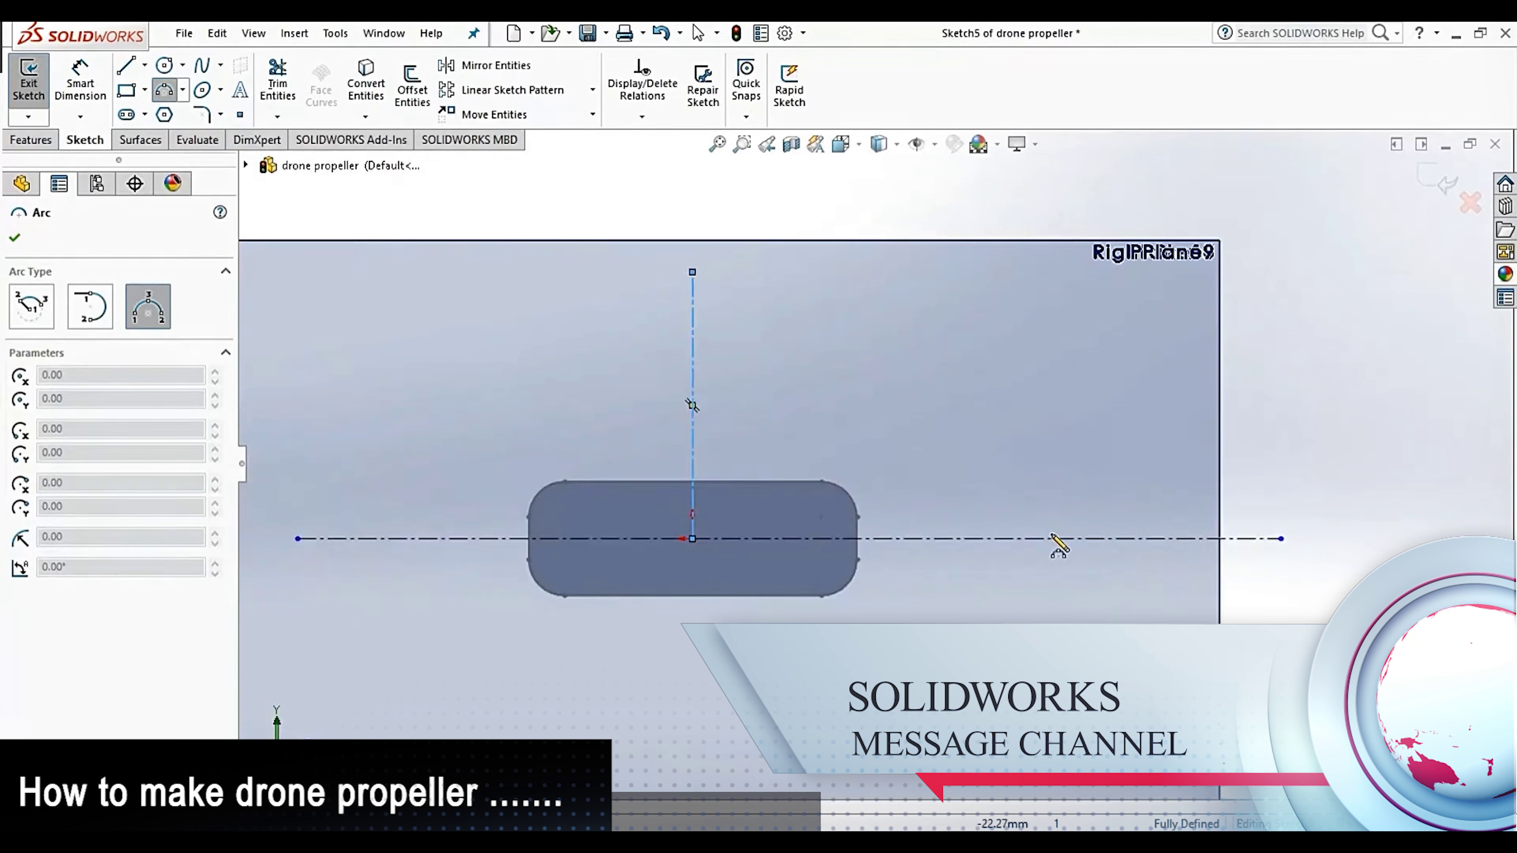
click(1207, 538)
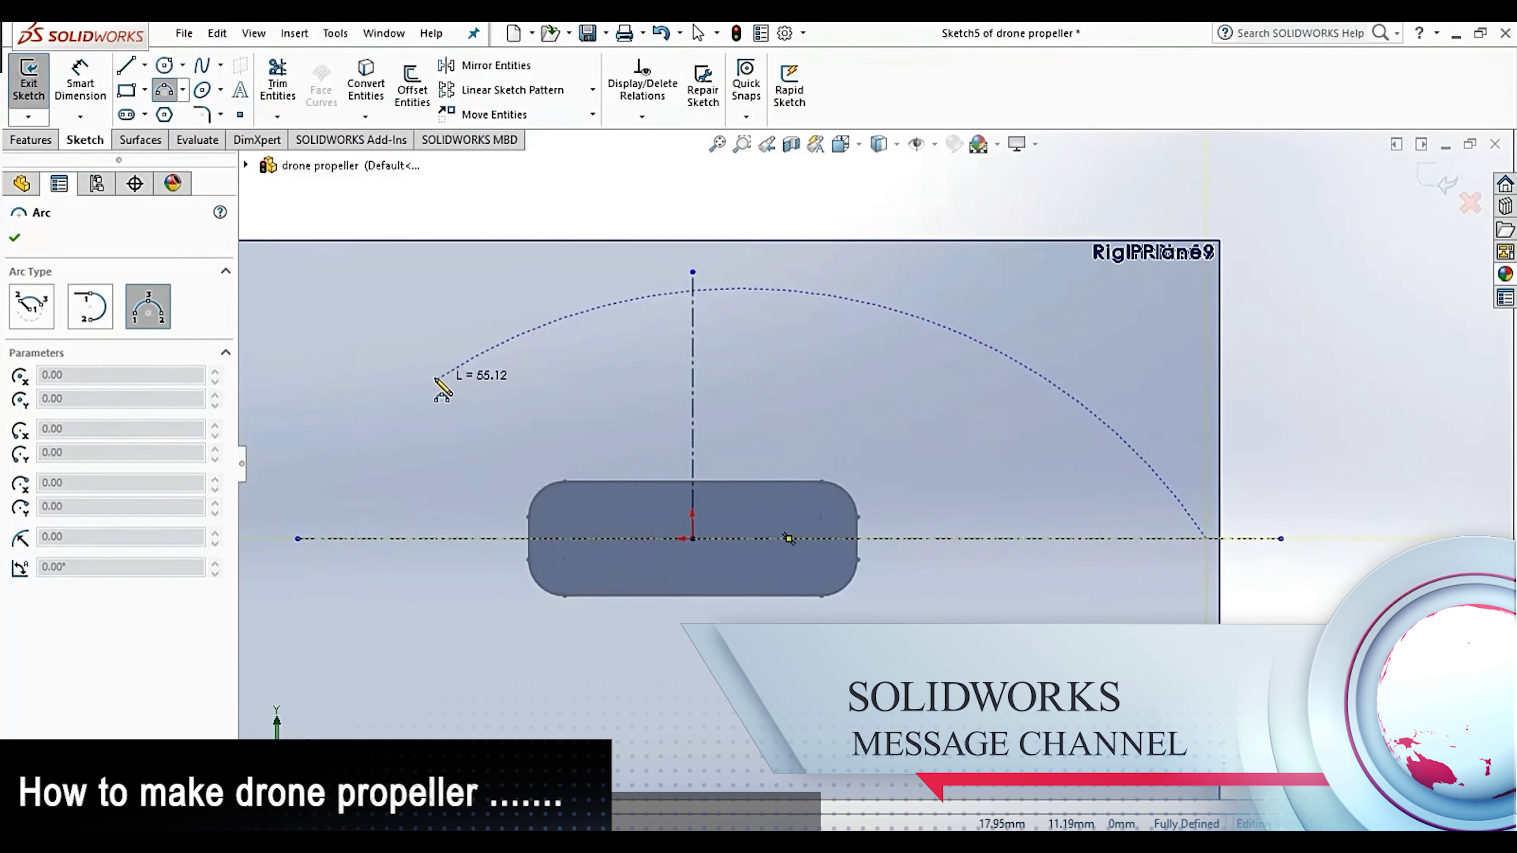
click(420, 373)
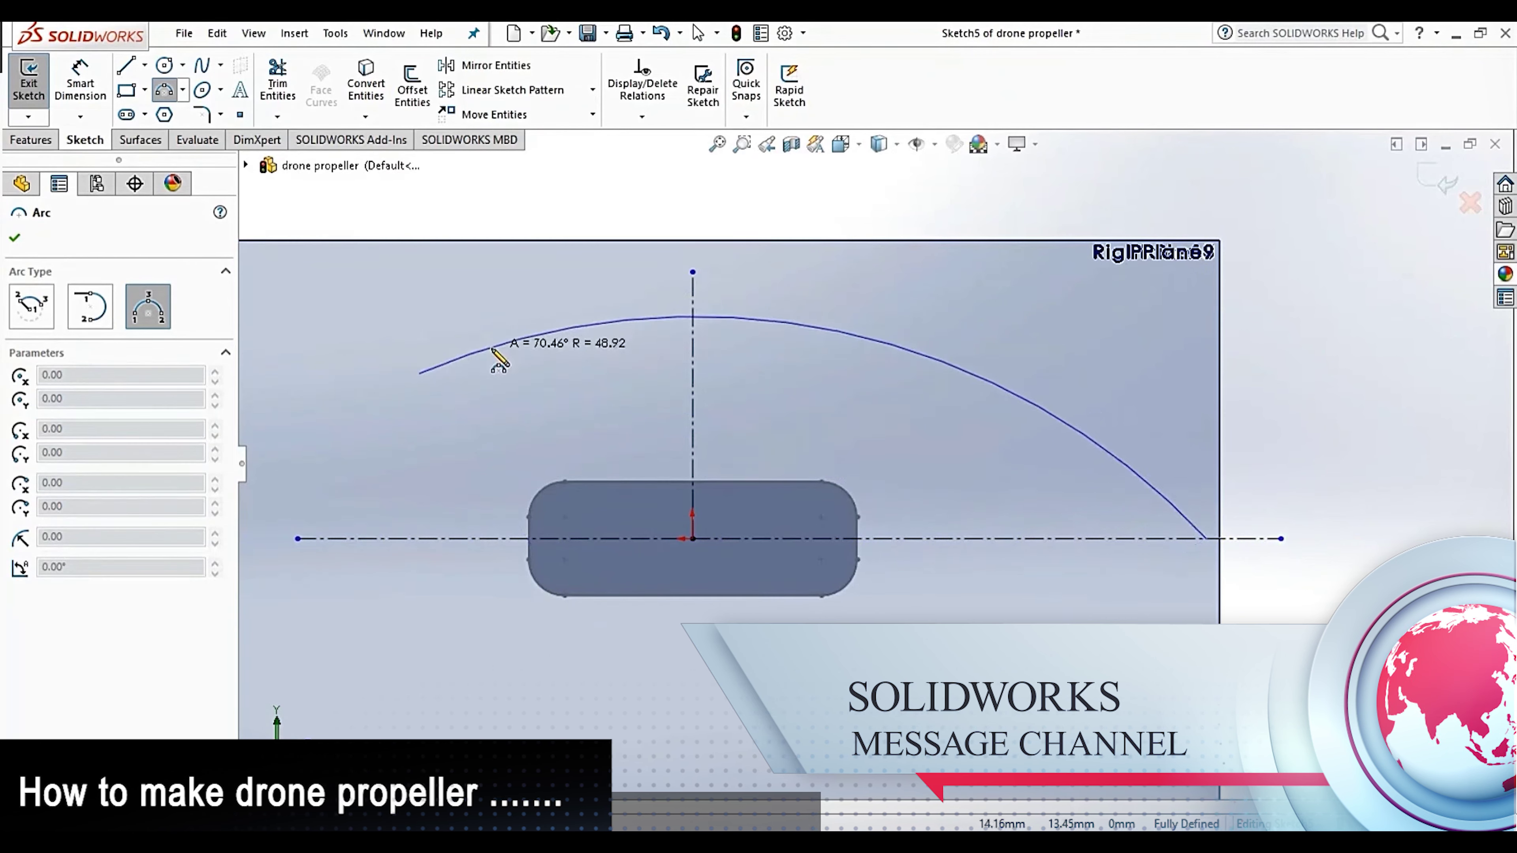
click(502, 362)
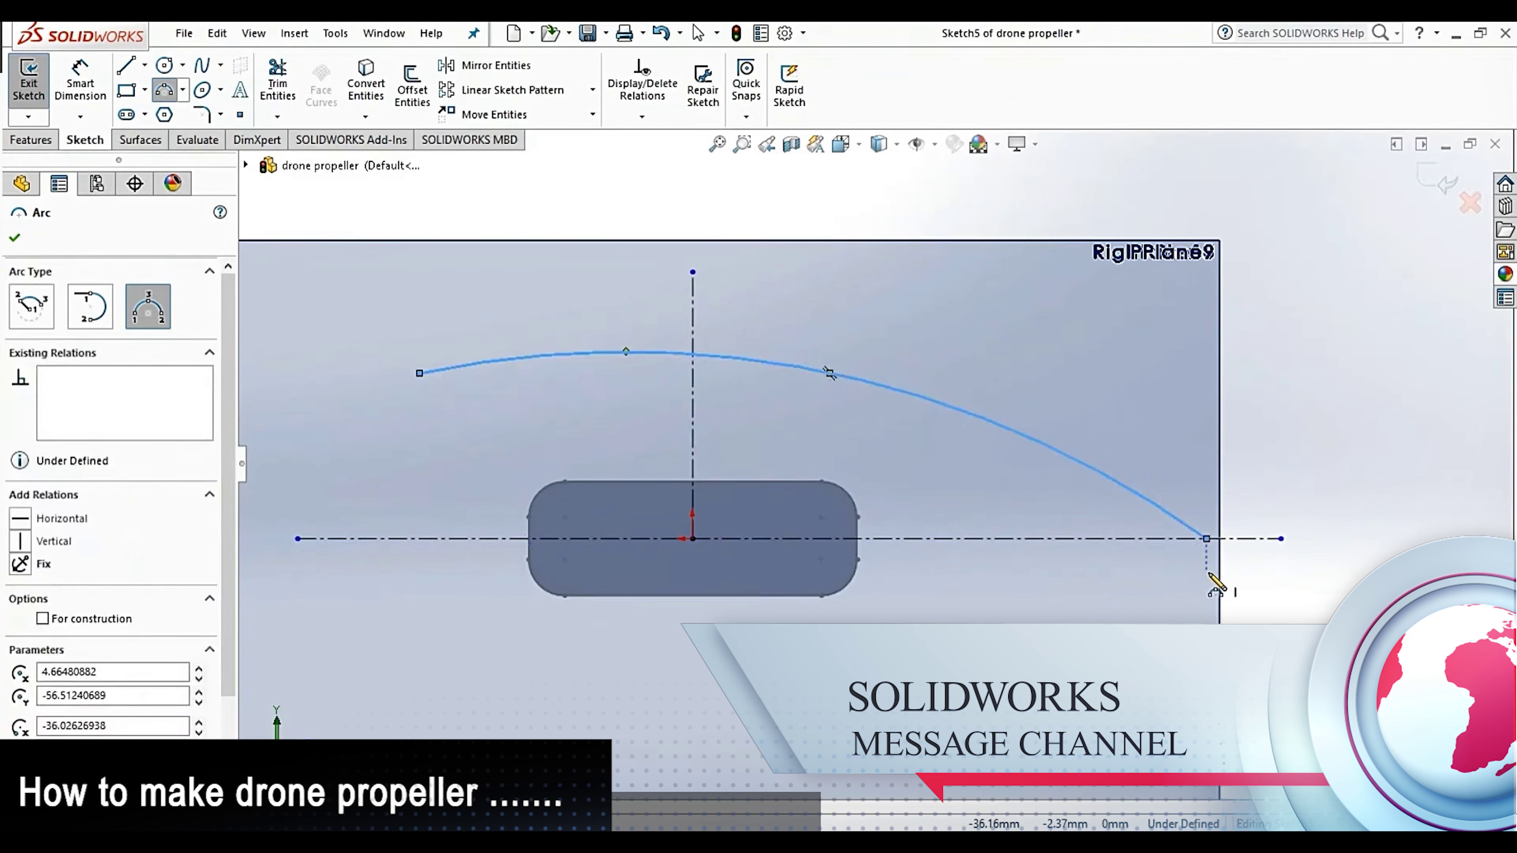
scroll(538, 422, down, 1)
scroll(594, 445, down, 1)
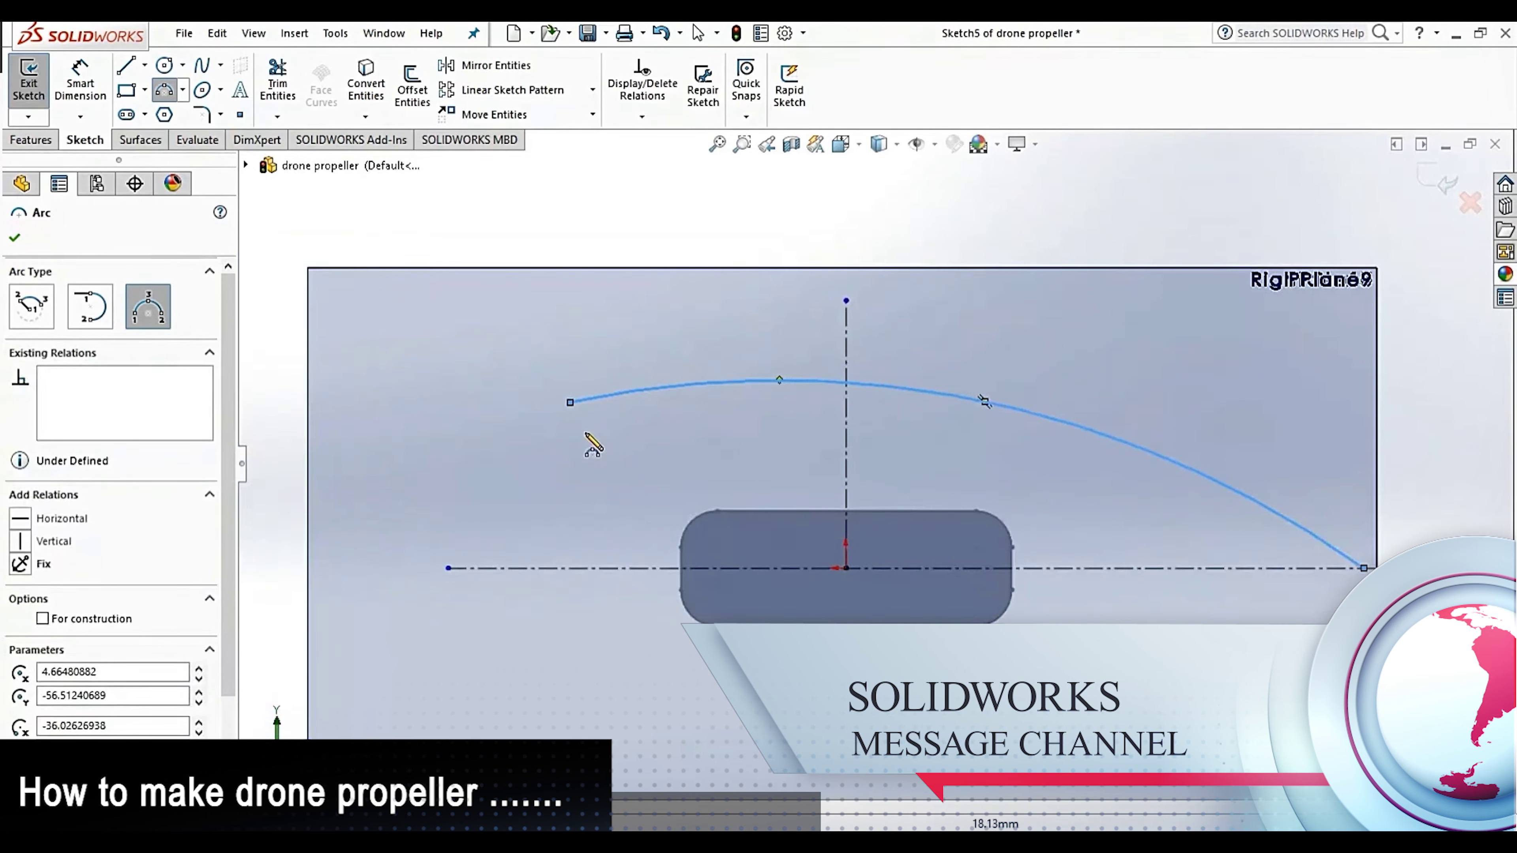
click(569, 404)
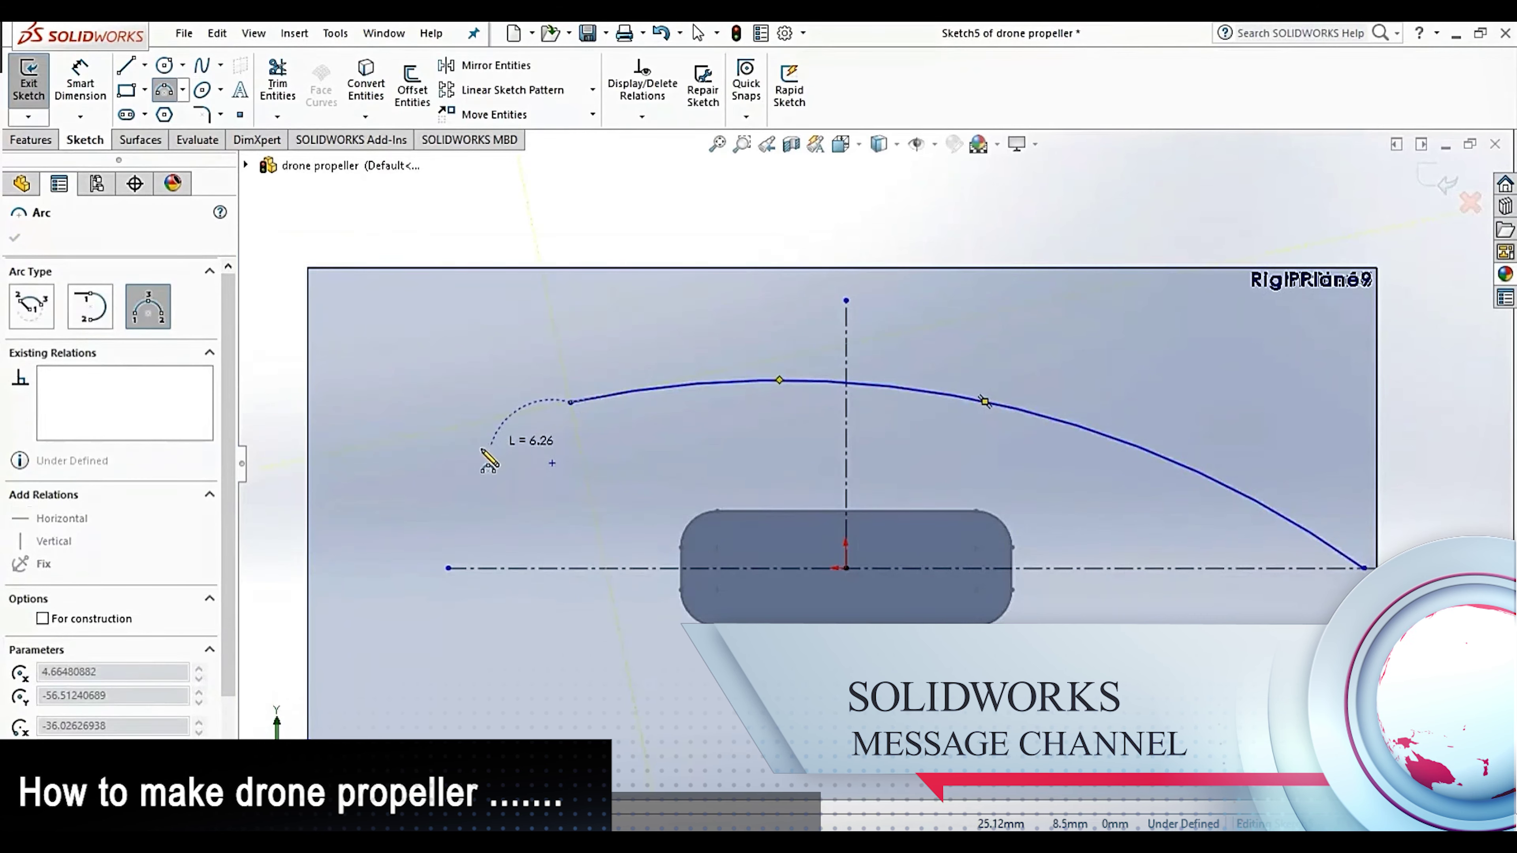
click(439, 490)
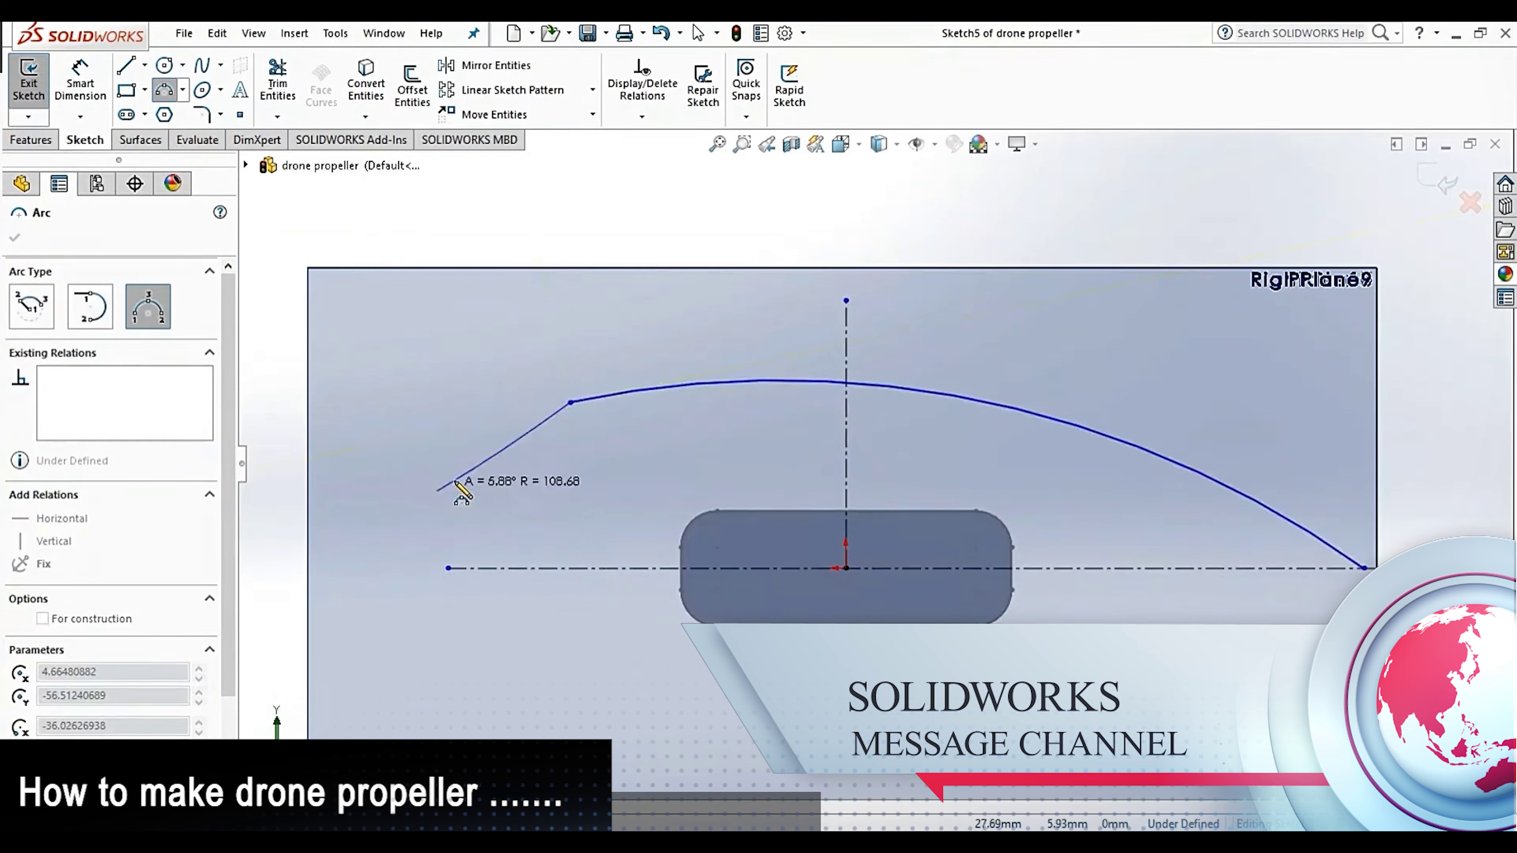
click(471, 457)
scroll(657, 526, up, 2)
scroll(716, 529, down, 1)
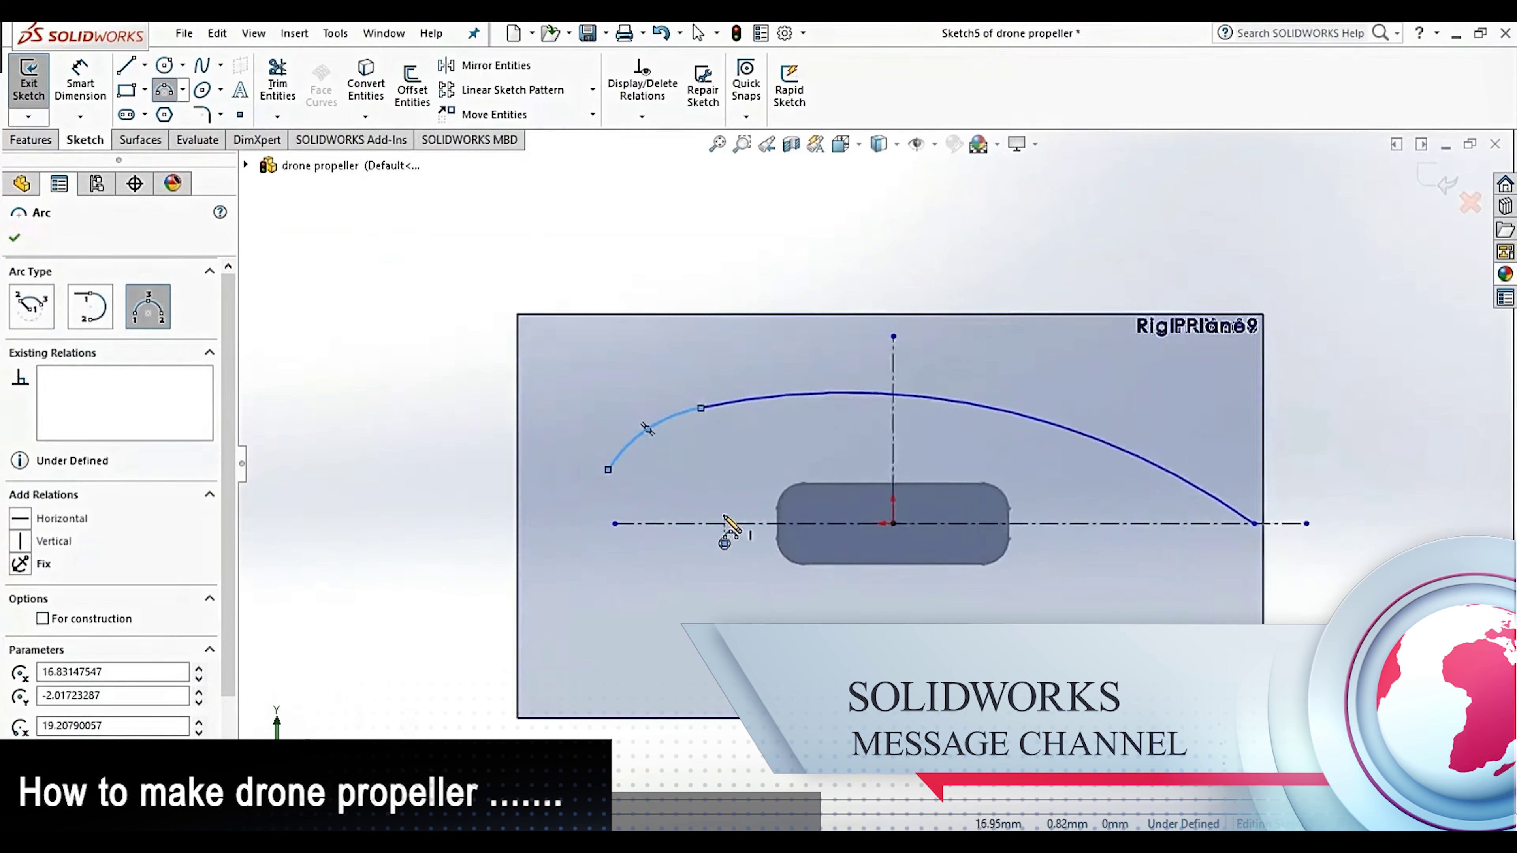
scroll(631, 495, down, 2)
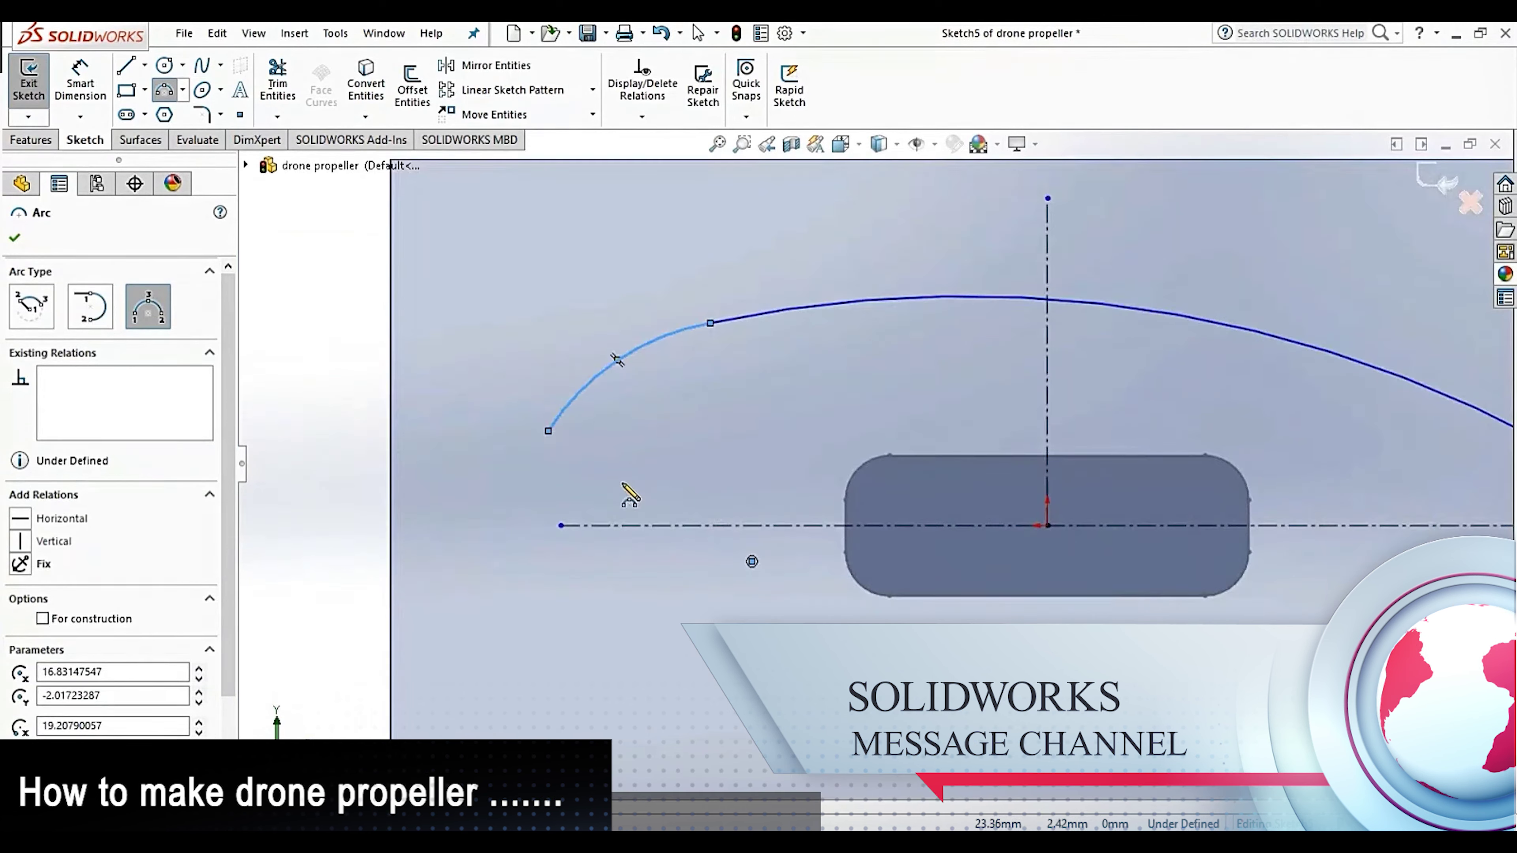
Add the rounded leading-edge arc and a lower arc running to the trailing edge
click(547, 430)
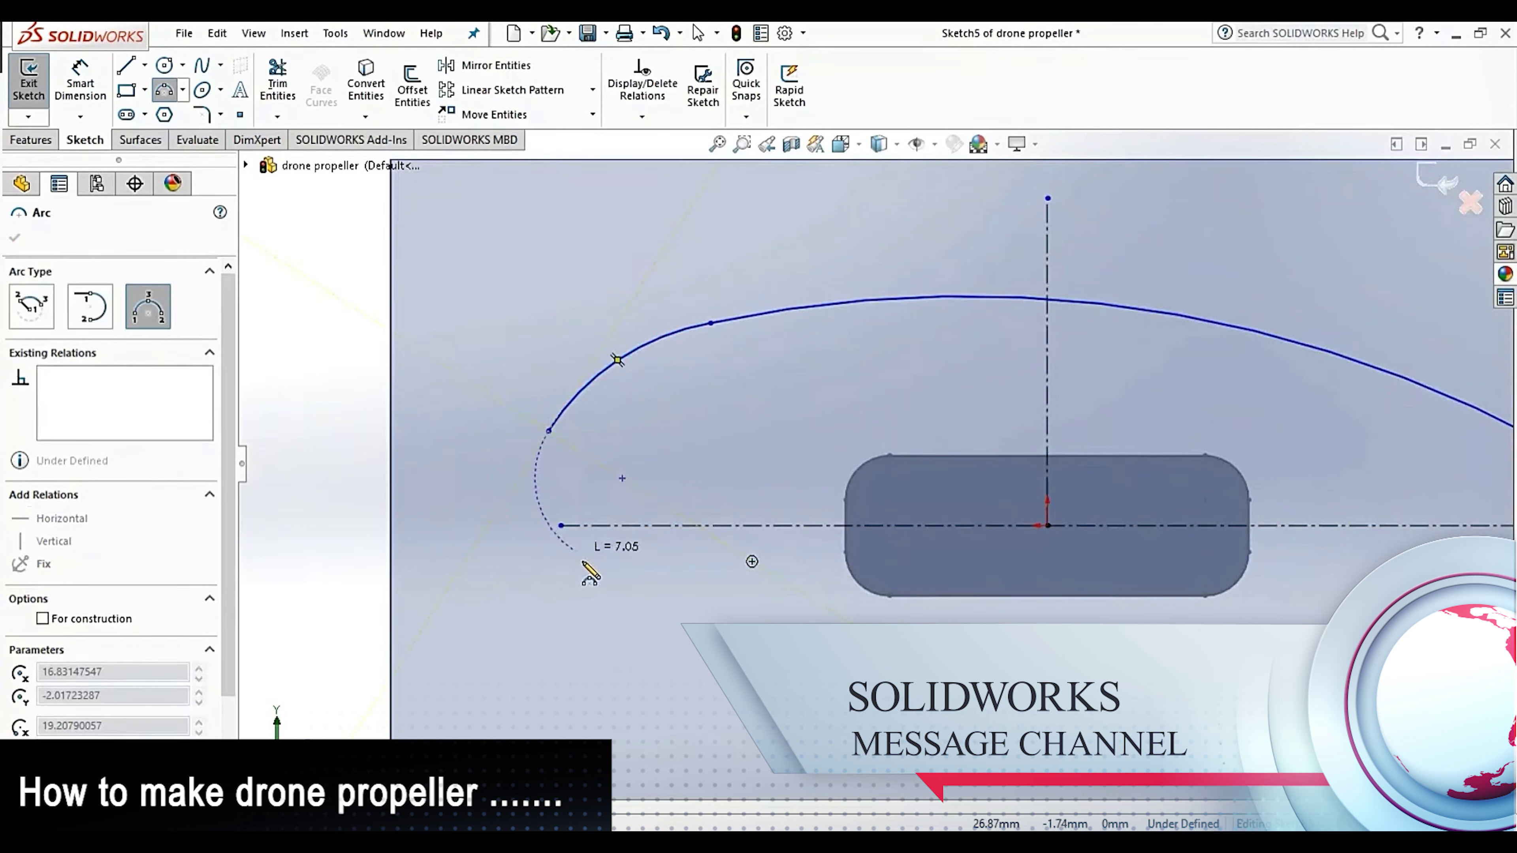
click(596, 600)
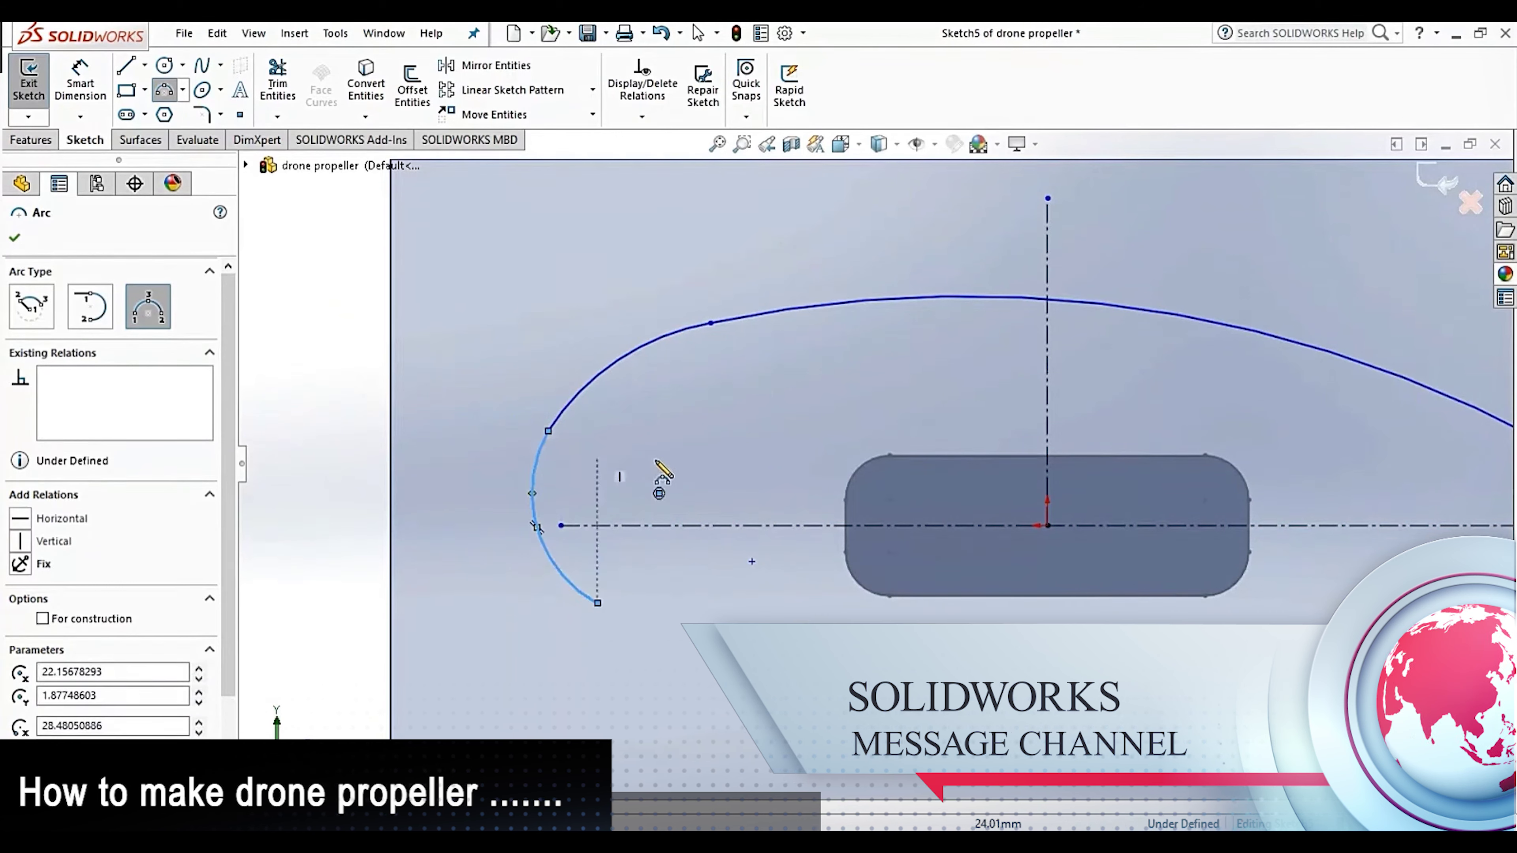
scroll(776, 487, up, 3)
scroll(963, 445, down, 1)
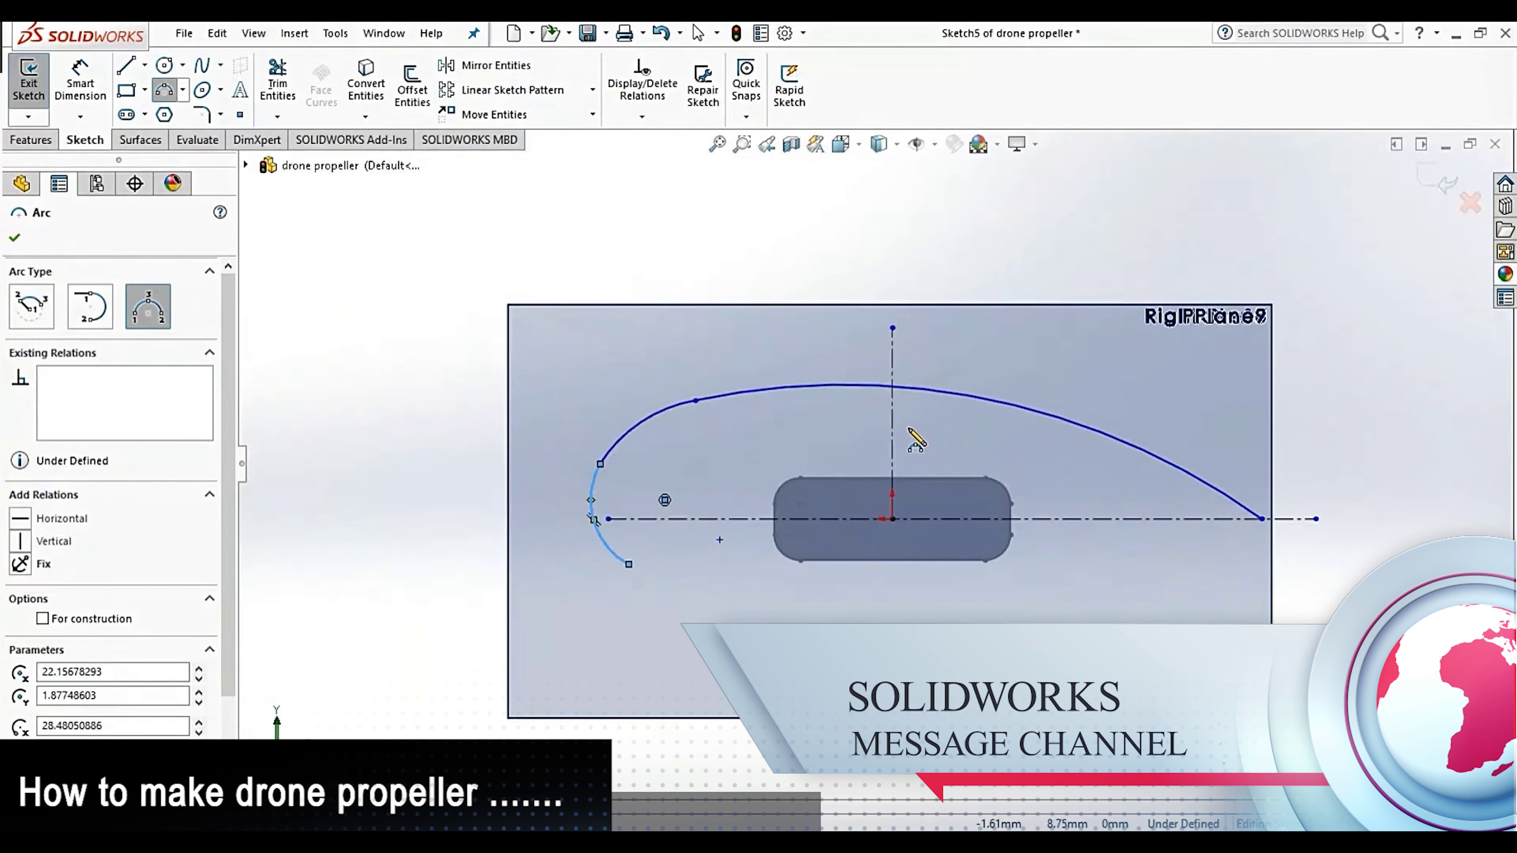
click(629, 564)
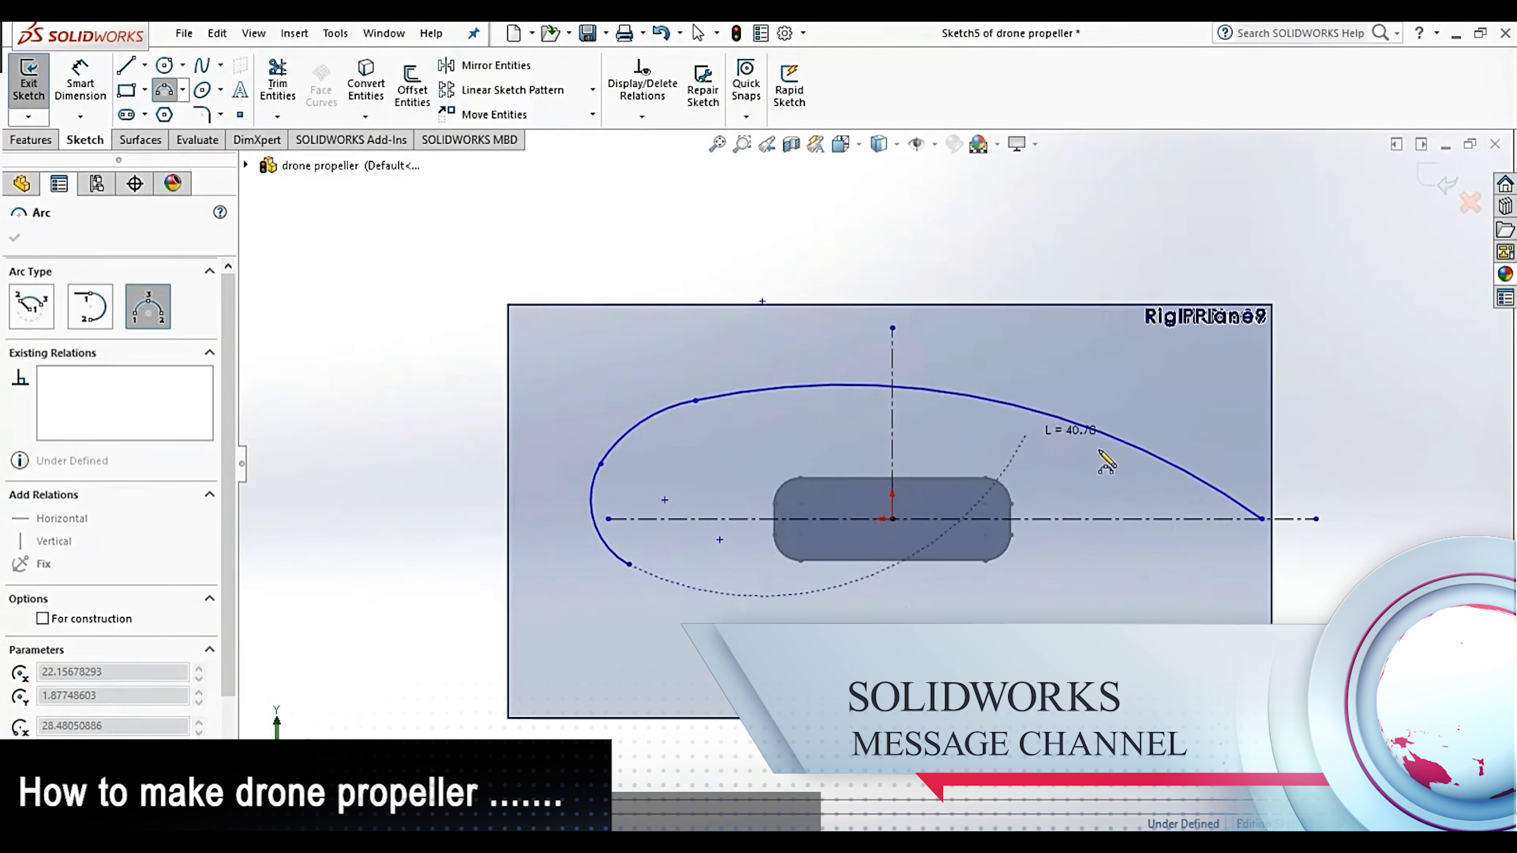
click(1261, 519)
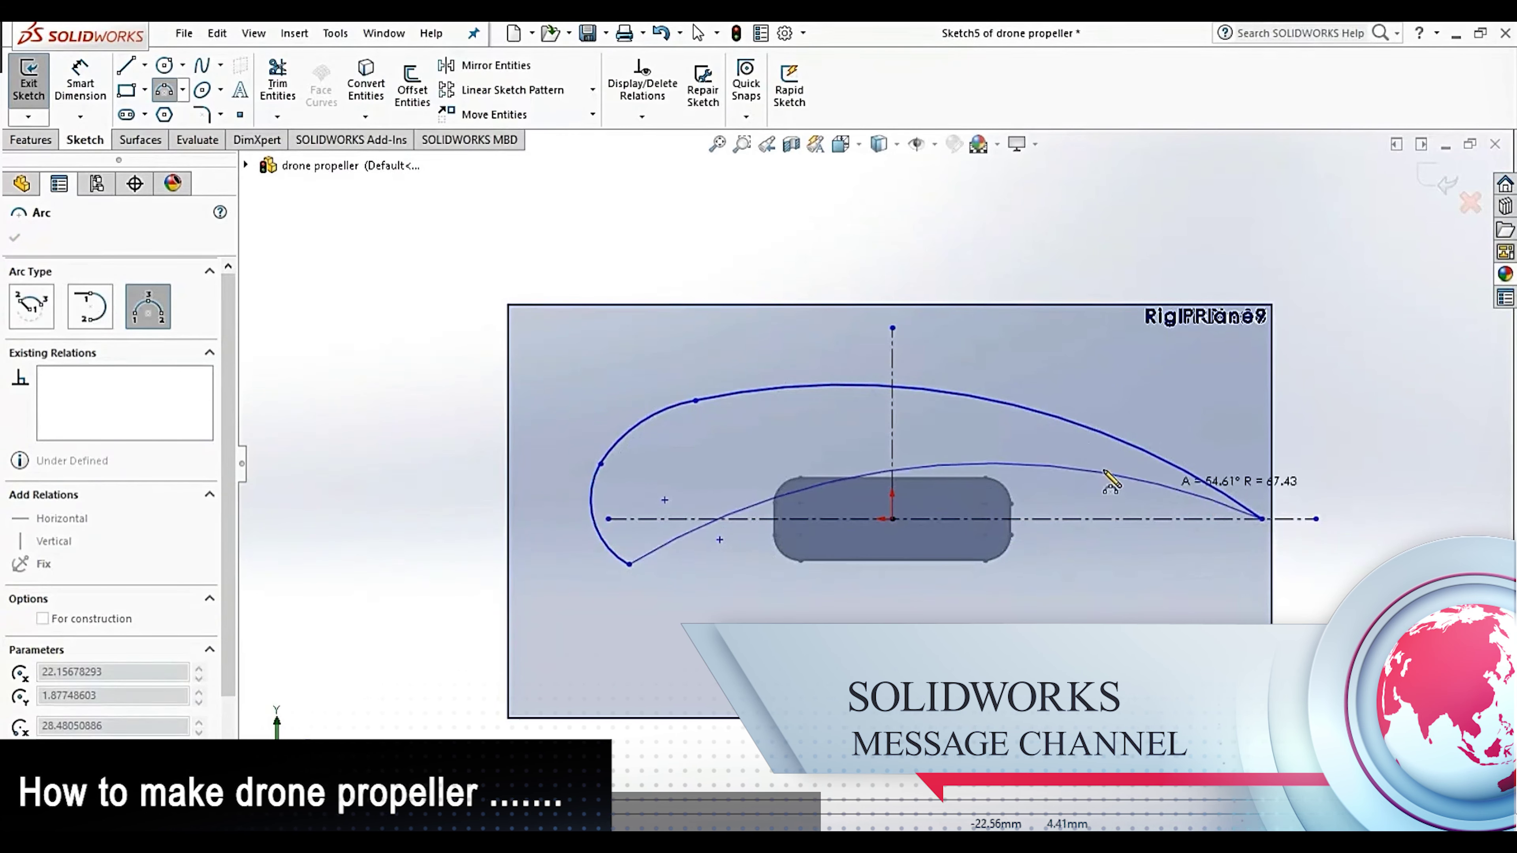
click(913, 448)
Make the upper and lower leading-edge arcs tangent to each other
key(Escape)
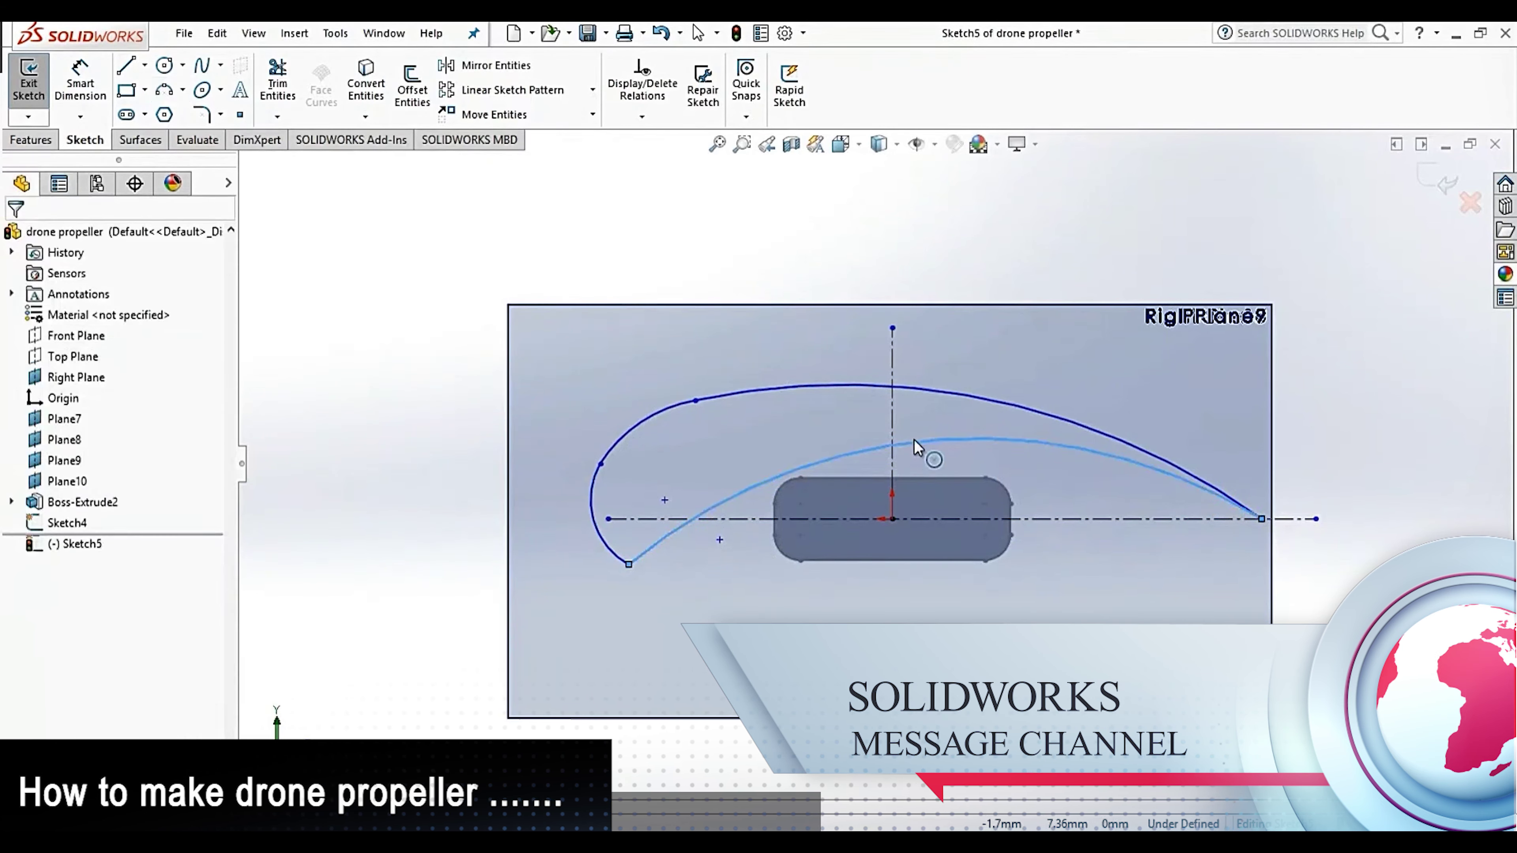
scroll(914, 442, up, 3)
scroll(1011, 474, down, 3)
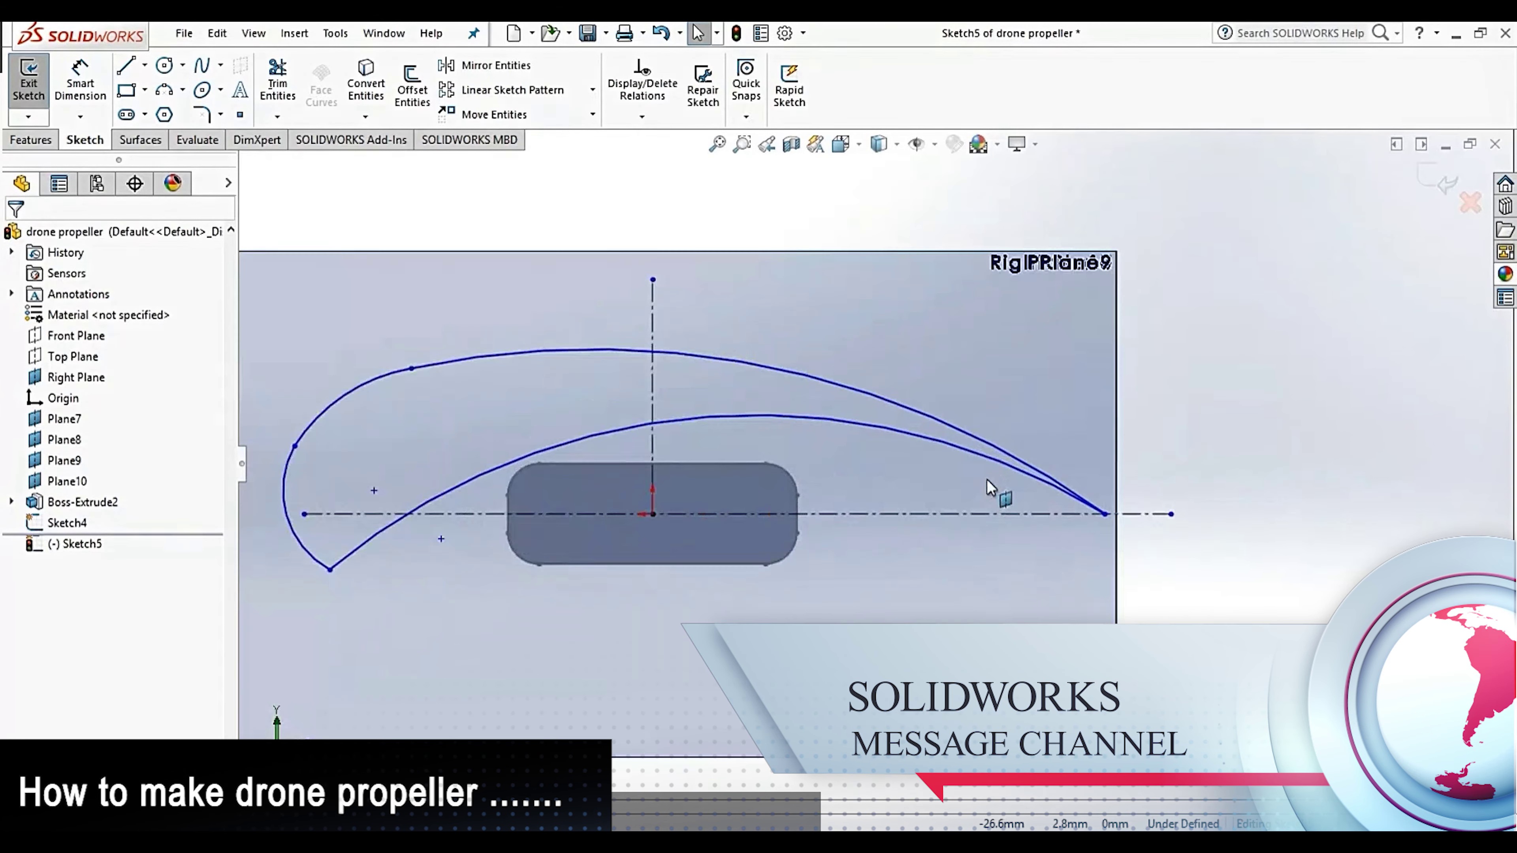
scroll(654, 499, up, 1)
scroll(657, 490, down, 1)
scroll(705, 428, down, 2)
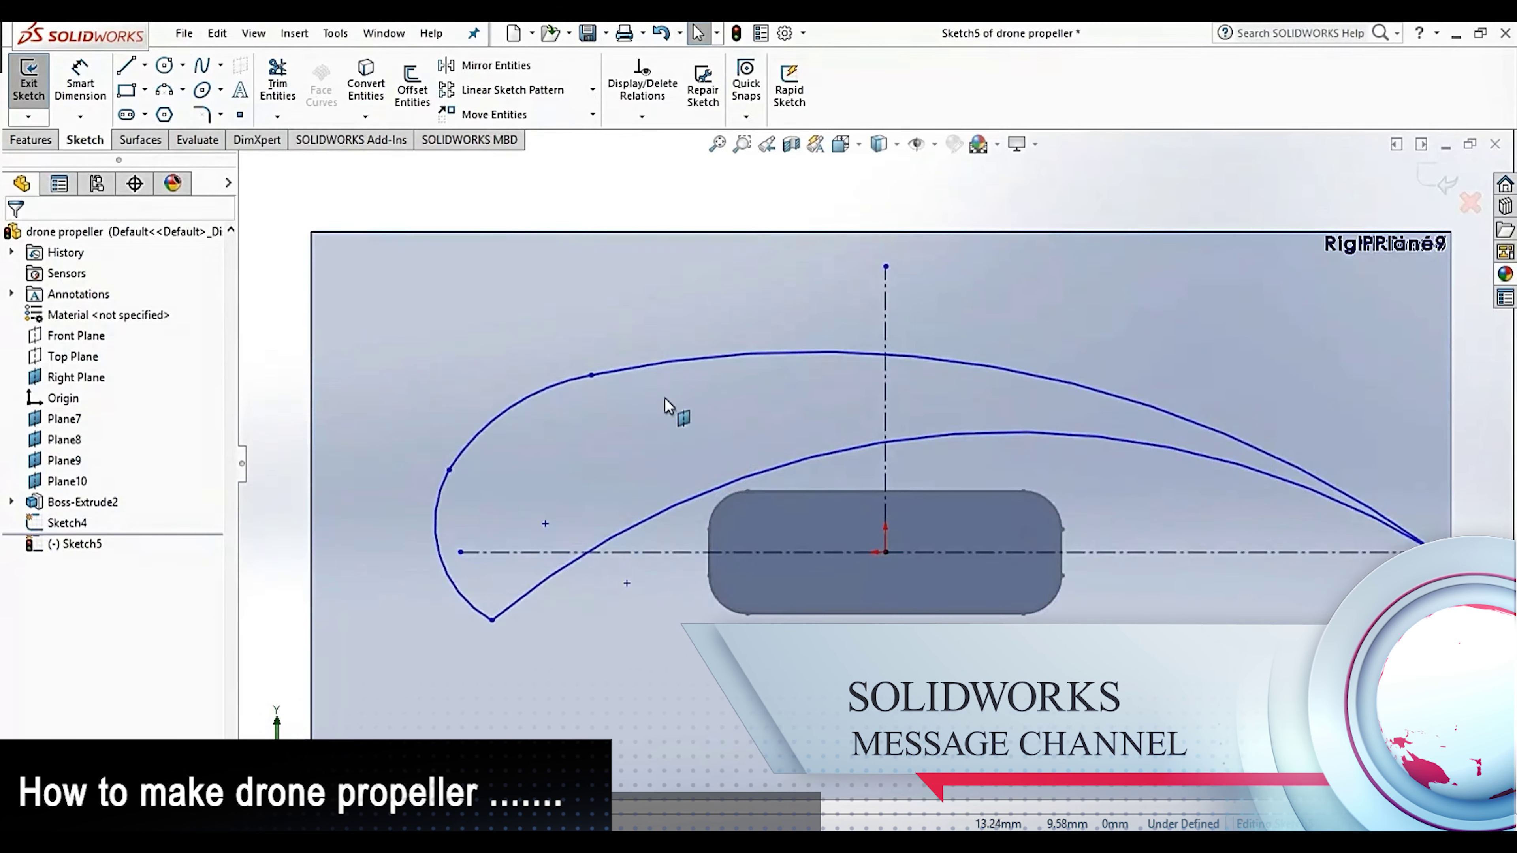
click(551, 385)
ctrl+click(442, 489)
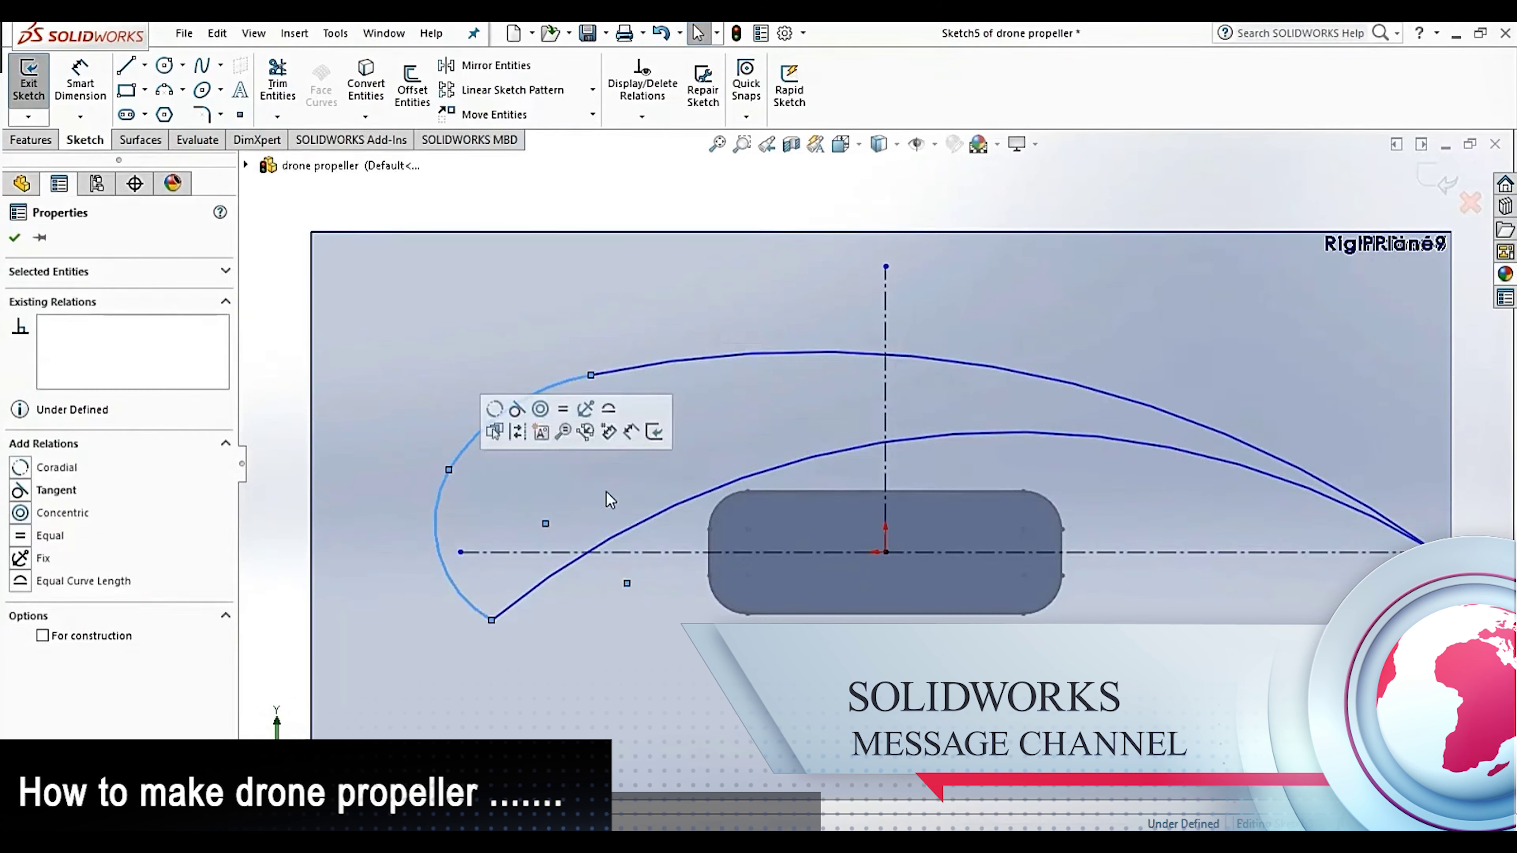
click(65, 493)
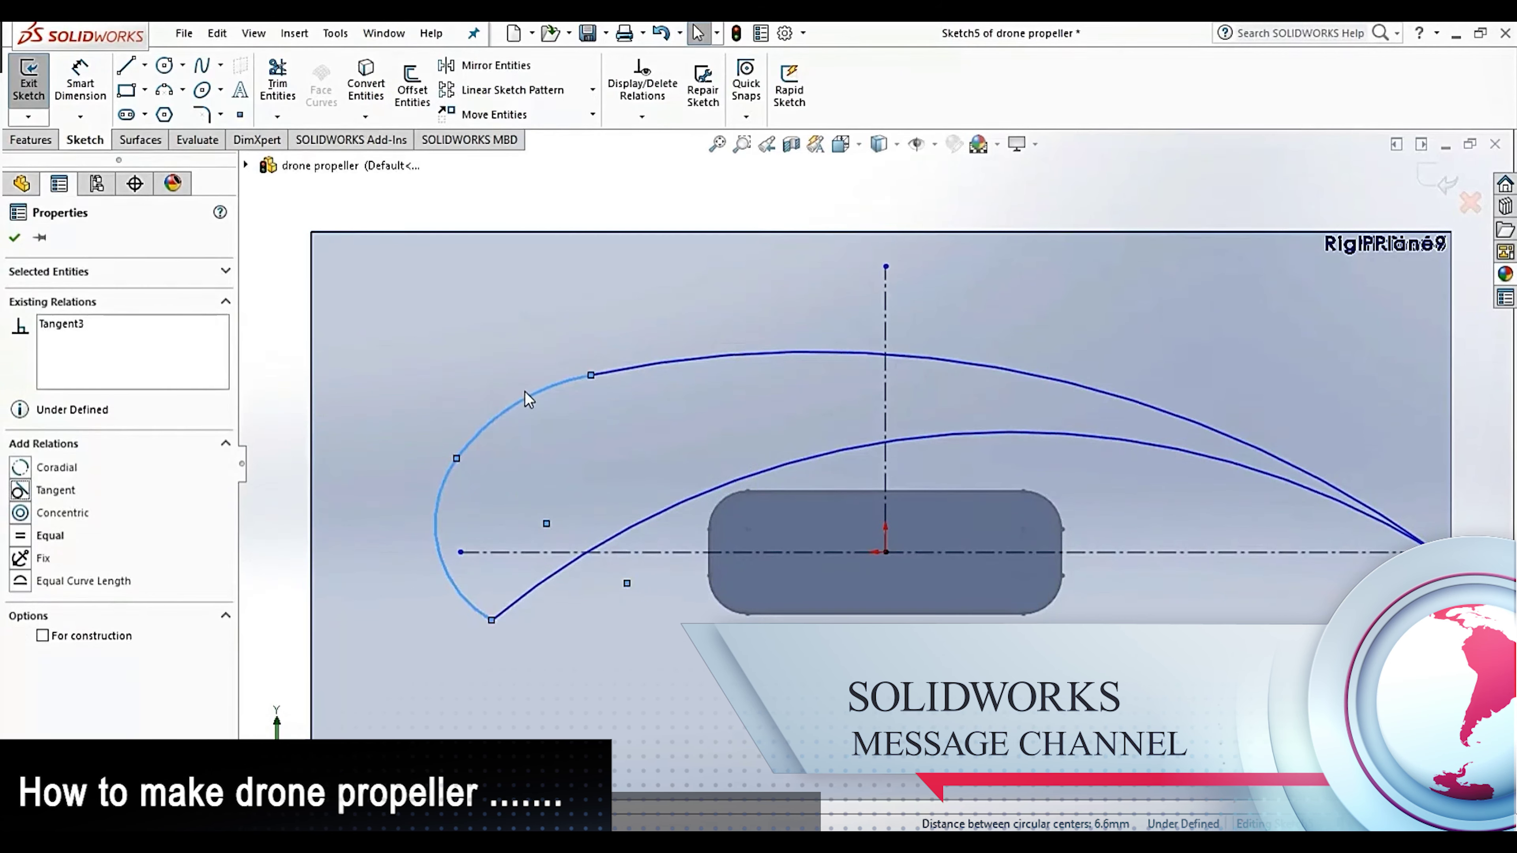
click(474, 381)
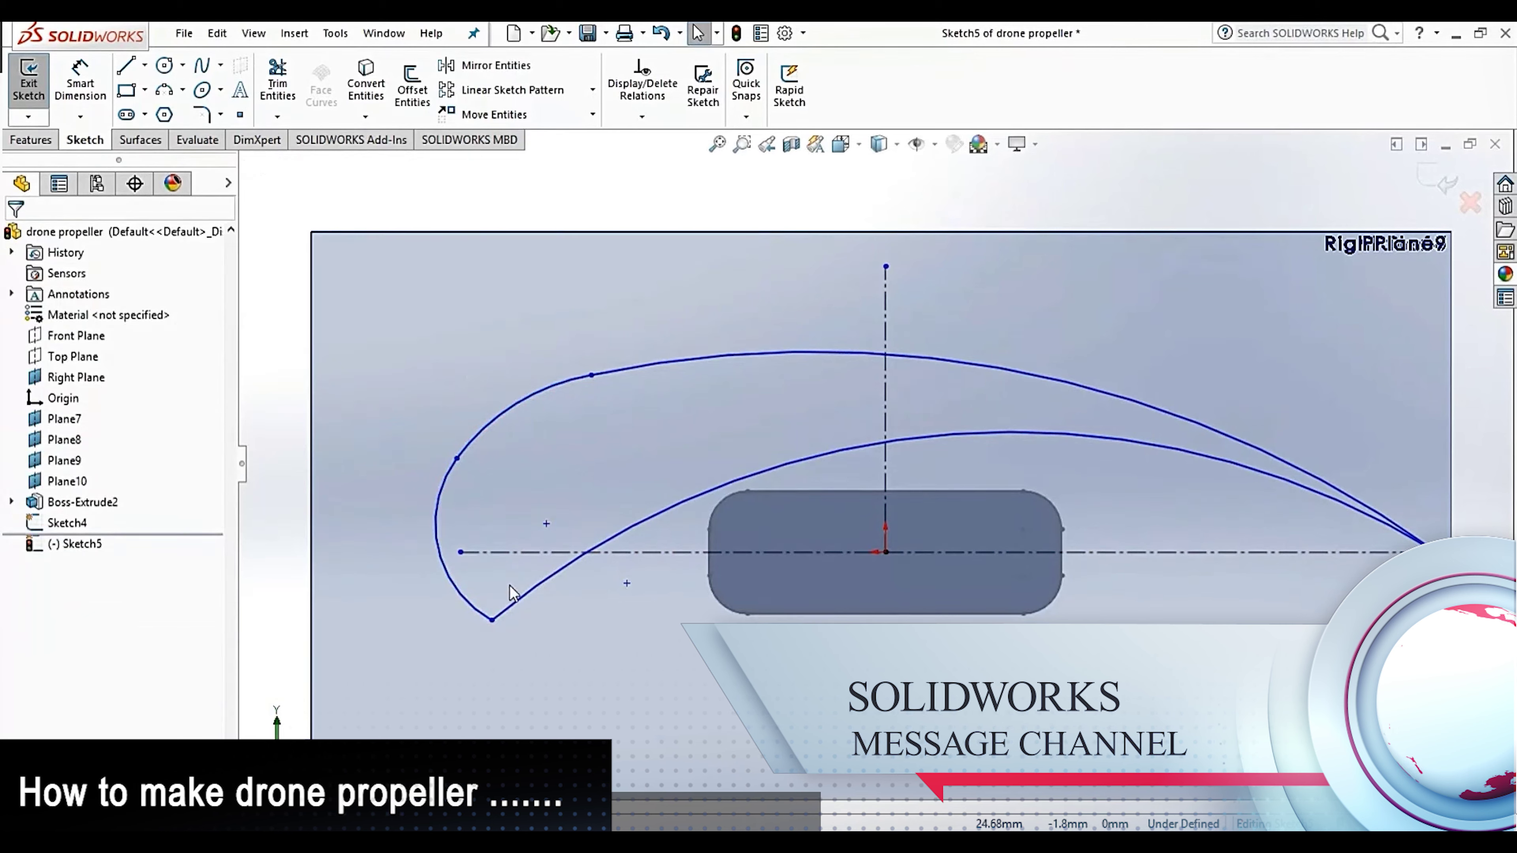
Make the leading-edge arc tangent to the lower curve and move the upper curve's joint further right
click(500, 603)
ctrl+click(475, 609)
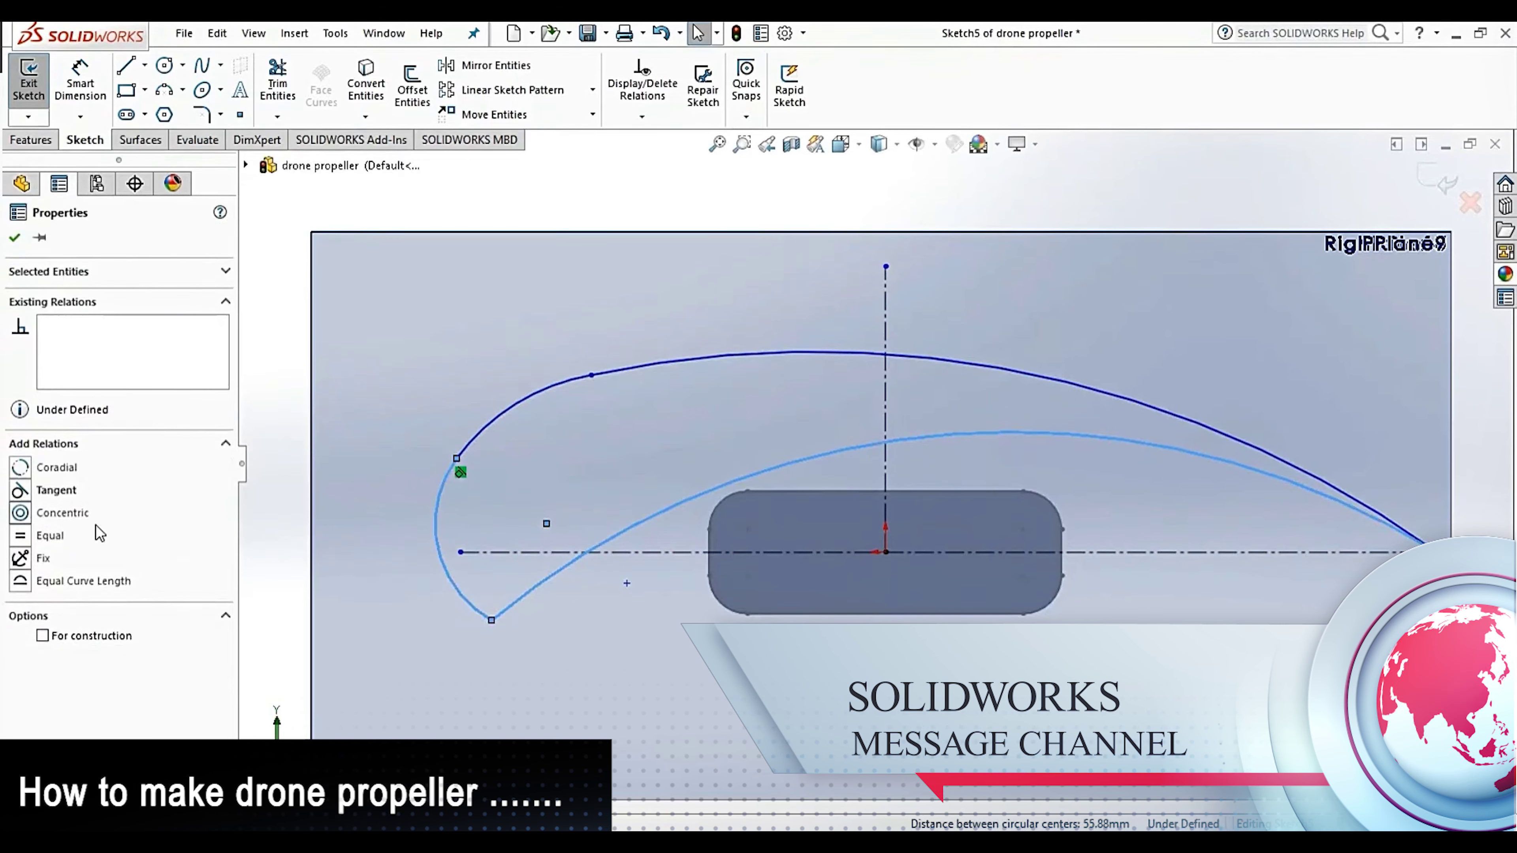
click(56, 491)
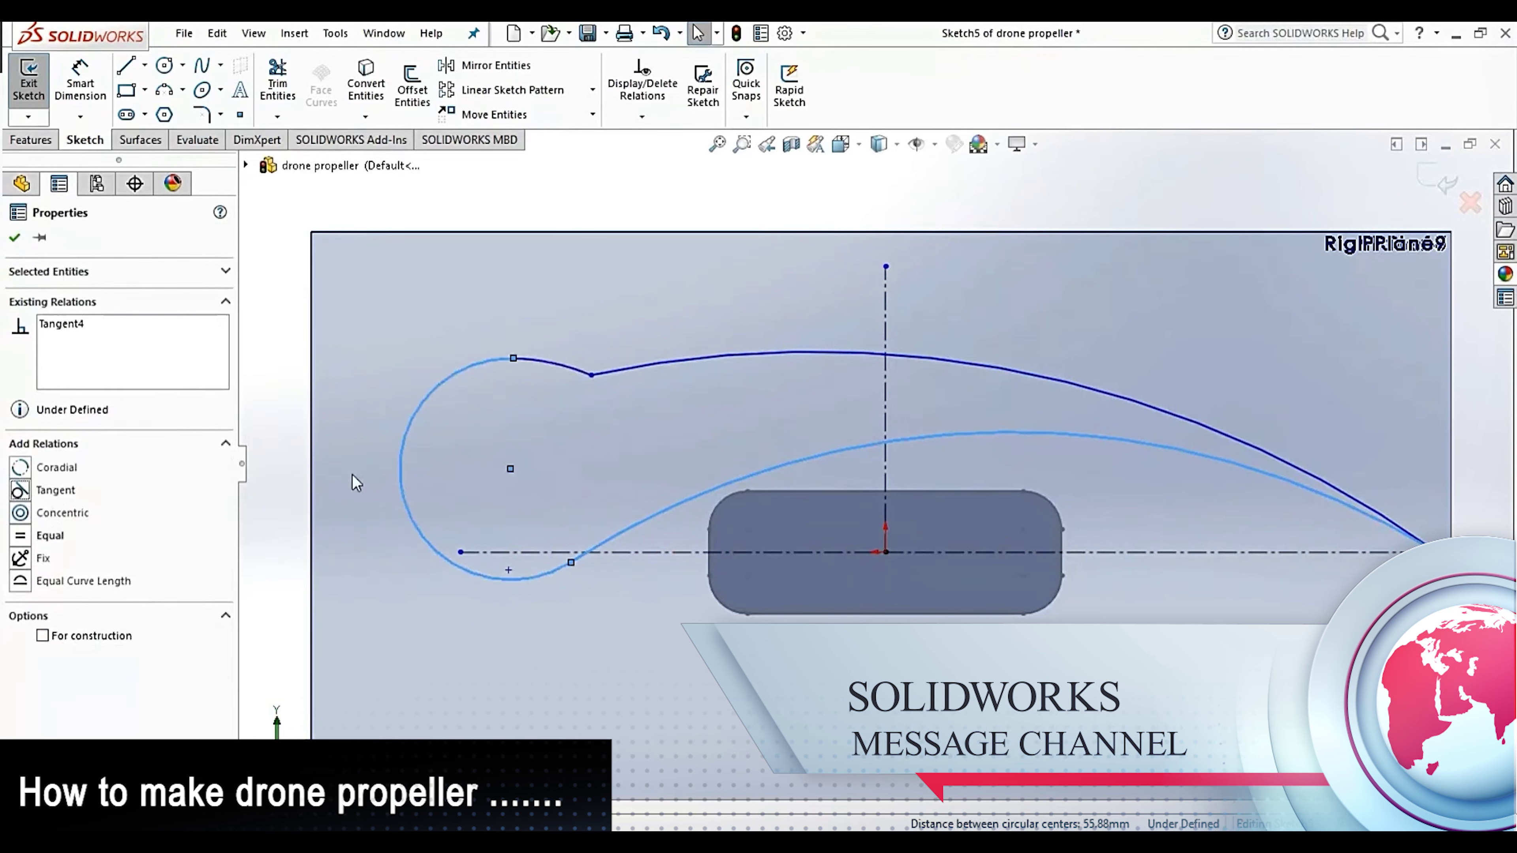
click(650, 305)
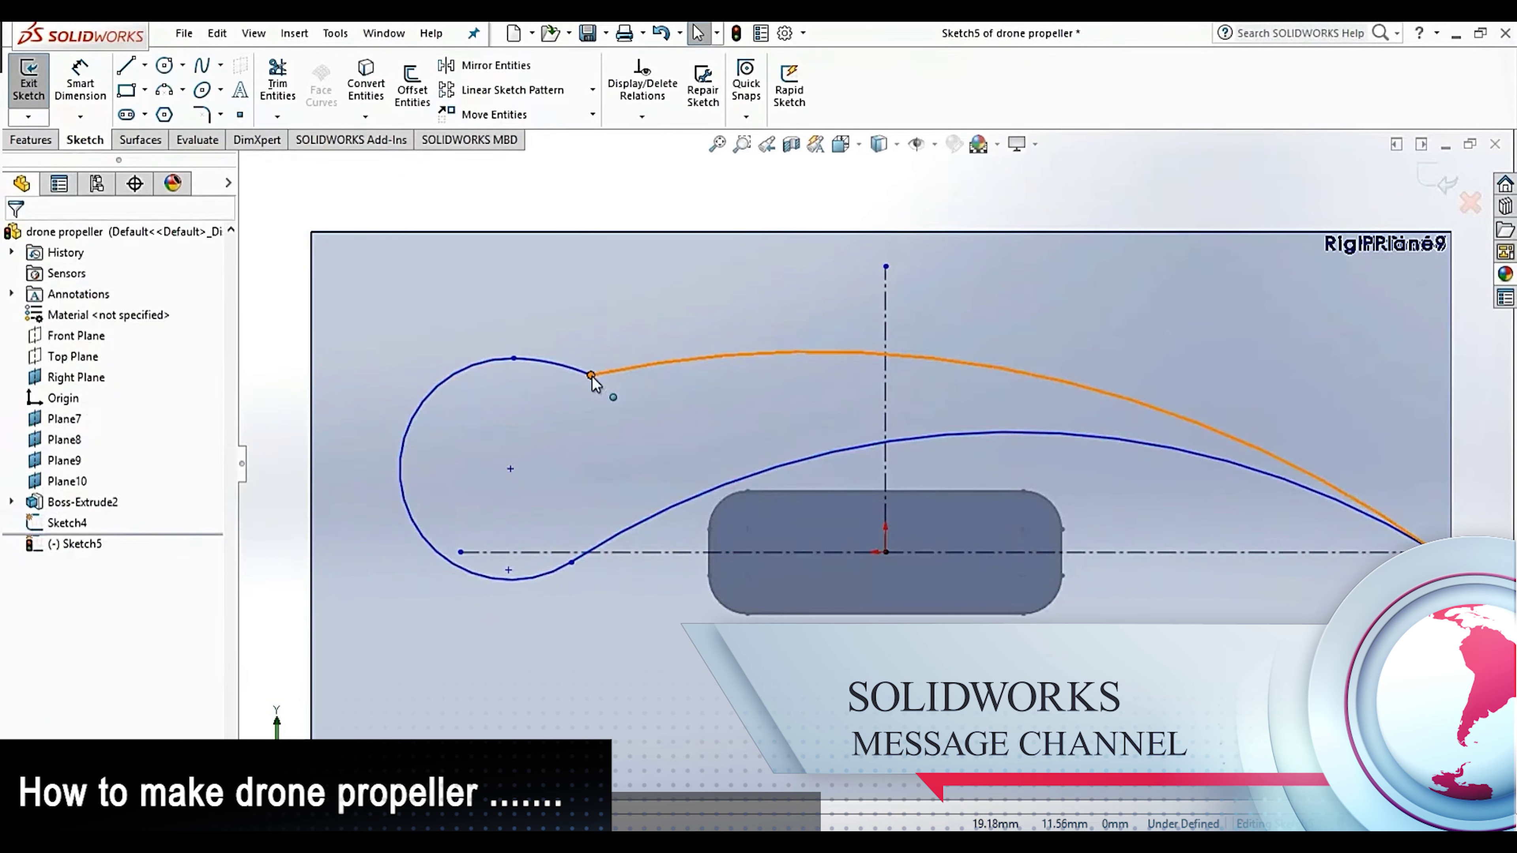
drag(592, 373, 856, 357)
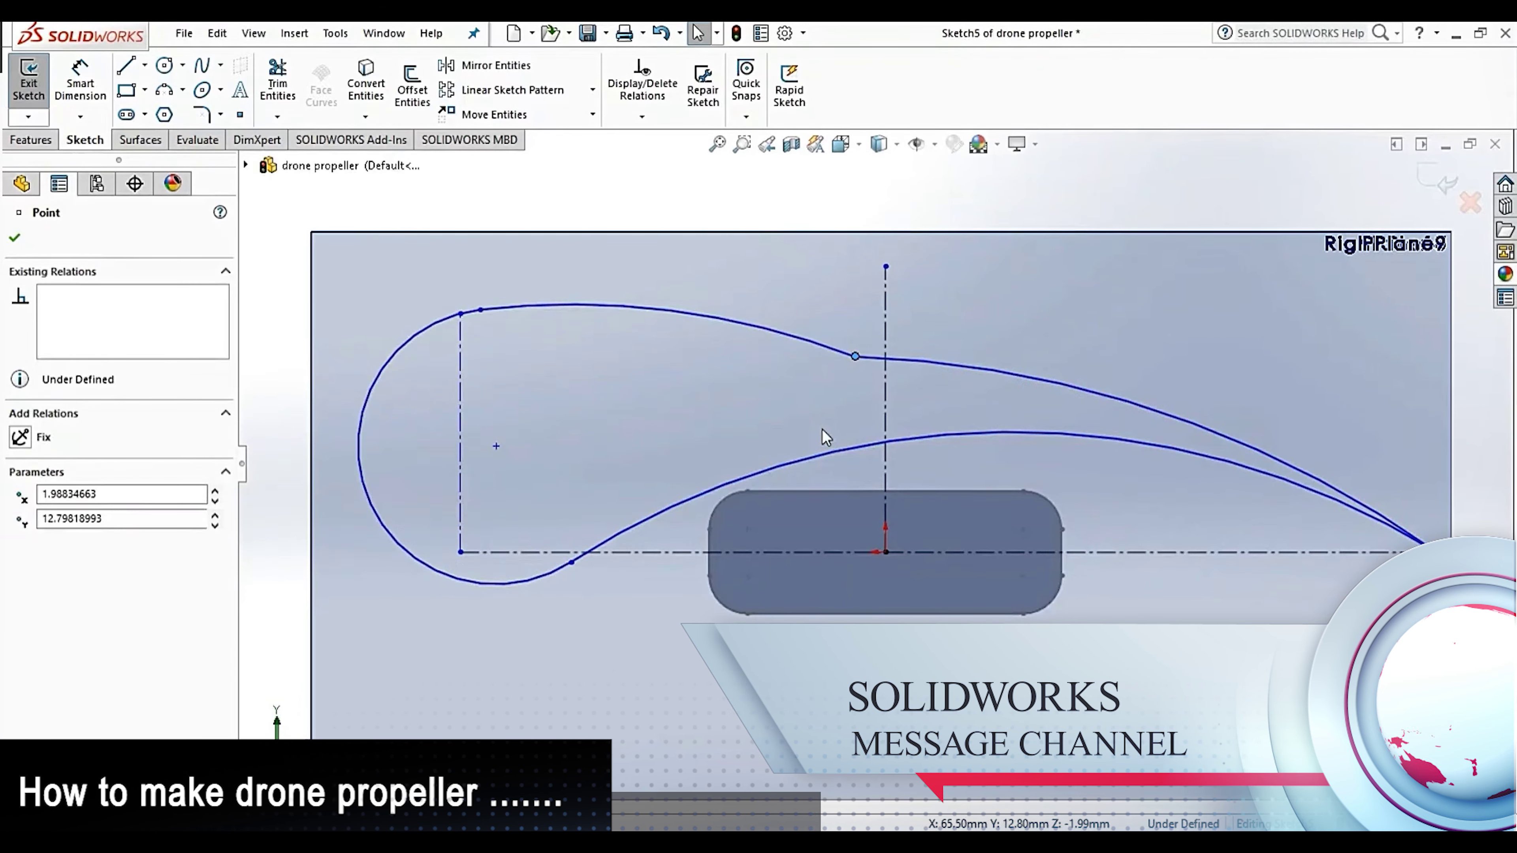
scroll(817, 444, up, 3)
click(1033, 281)
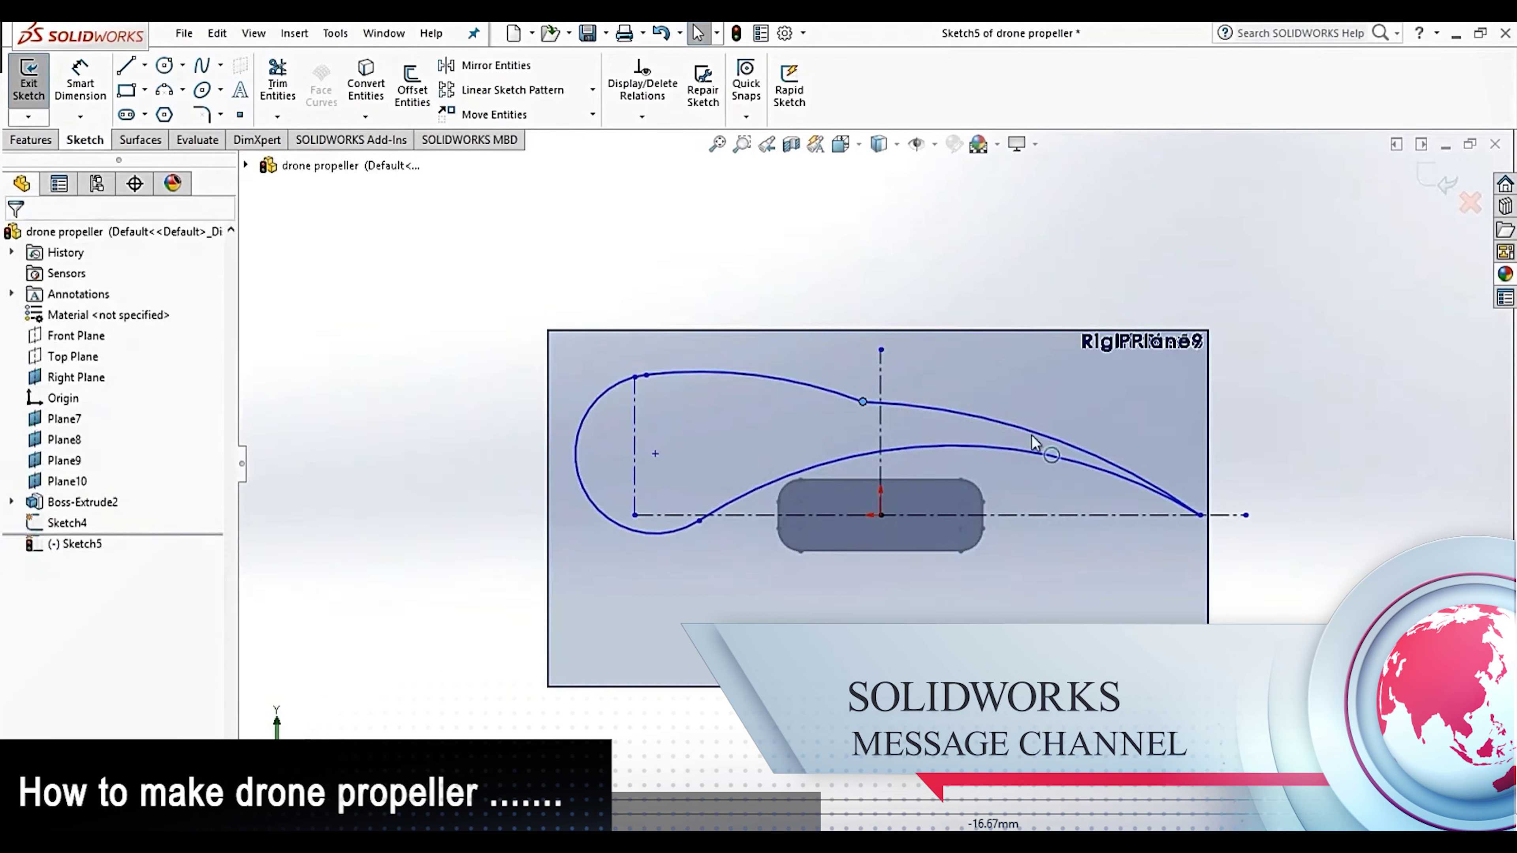
scroll(1035, 442, down, 1)
click(106, 99)
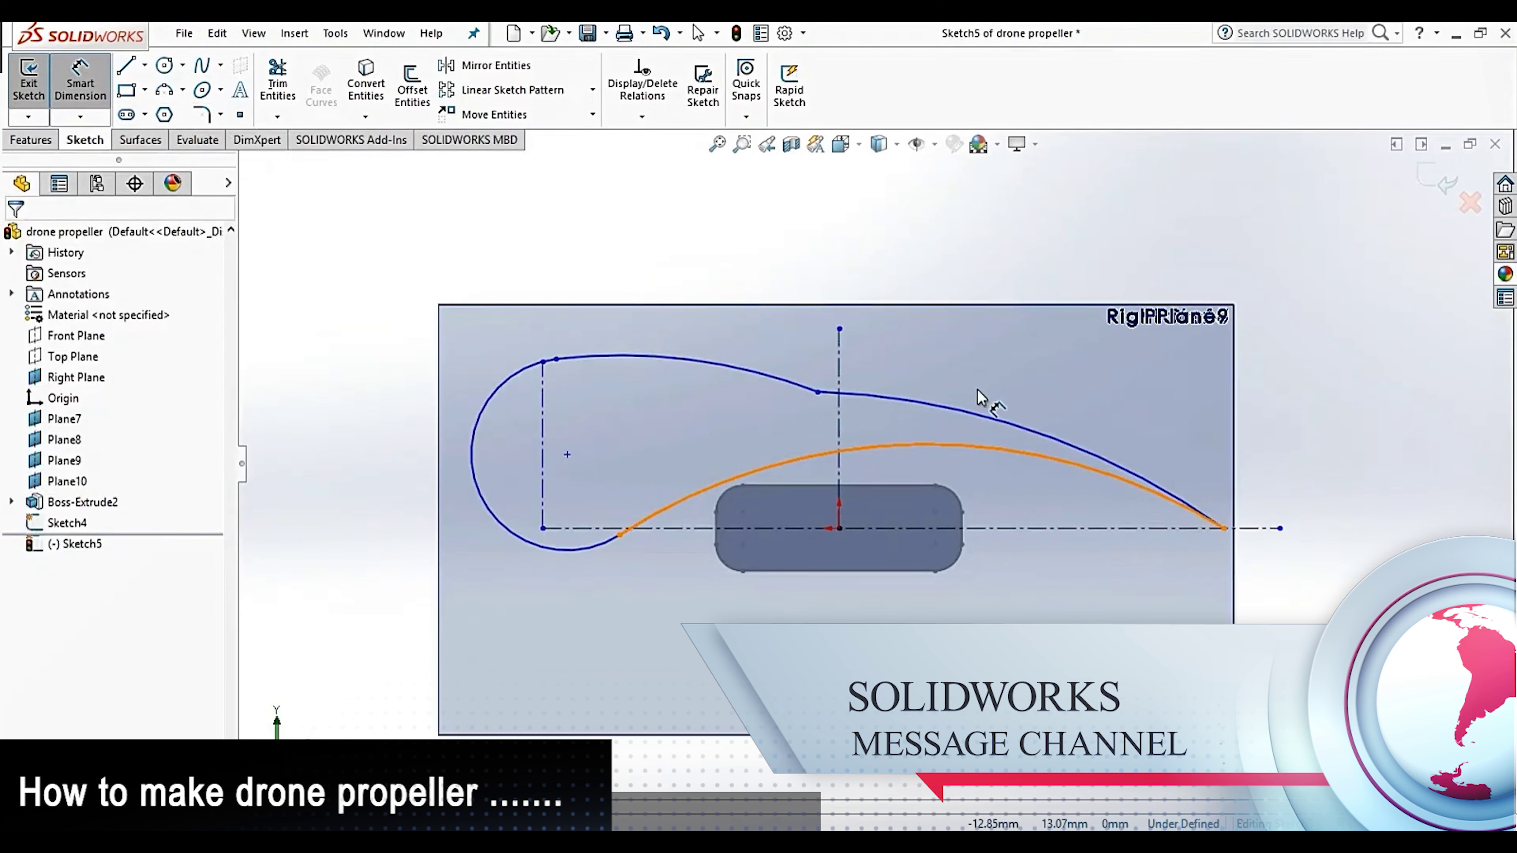
Dimension the upper blade arc to R125 and the lower arc to R205, then lengthen the leading-edge end
click(1009, 423)
click(1055, 239)
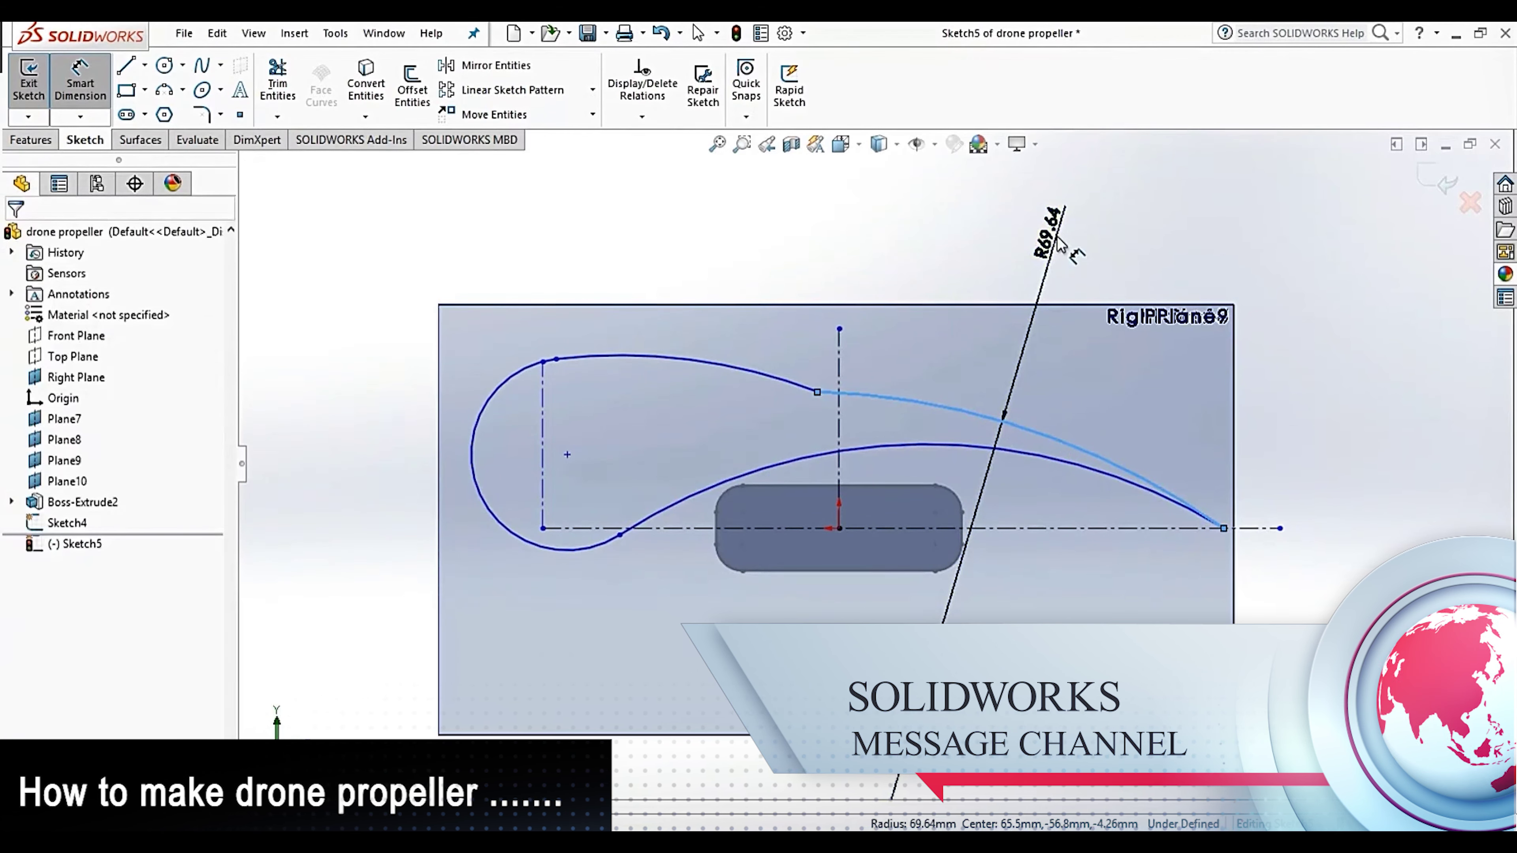
text(125)
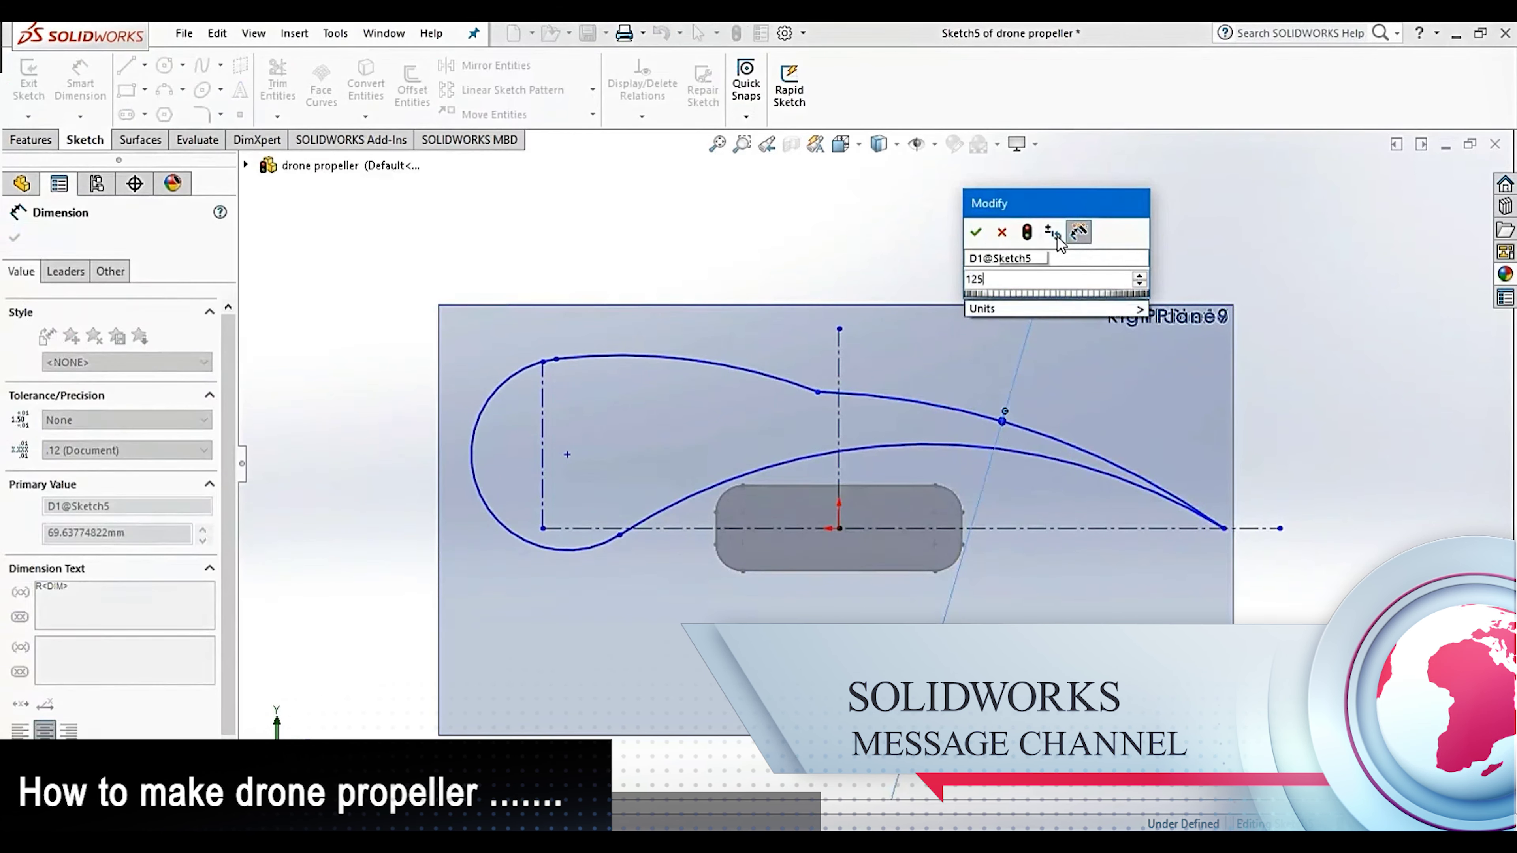
key(Return)
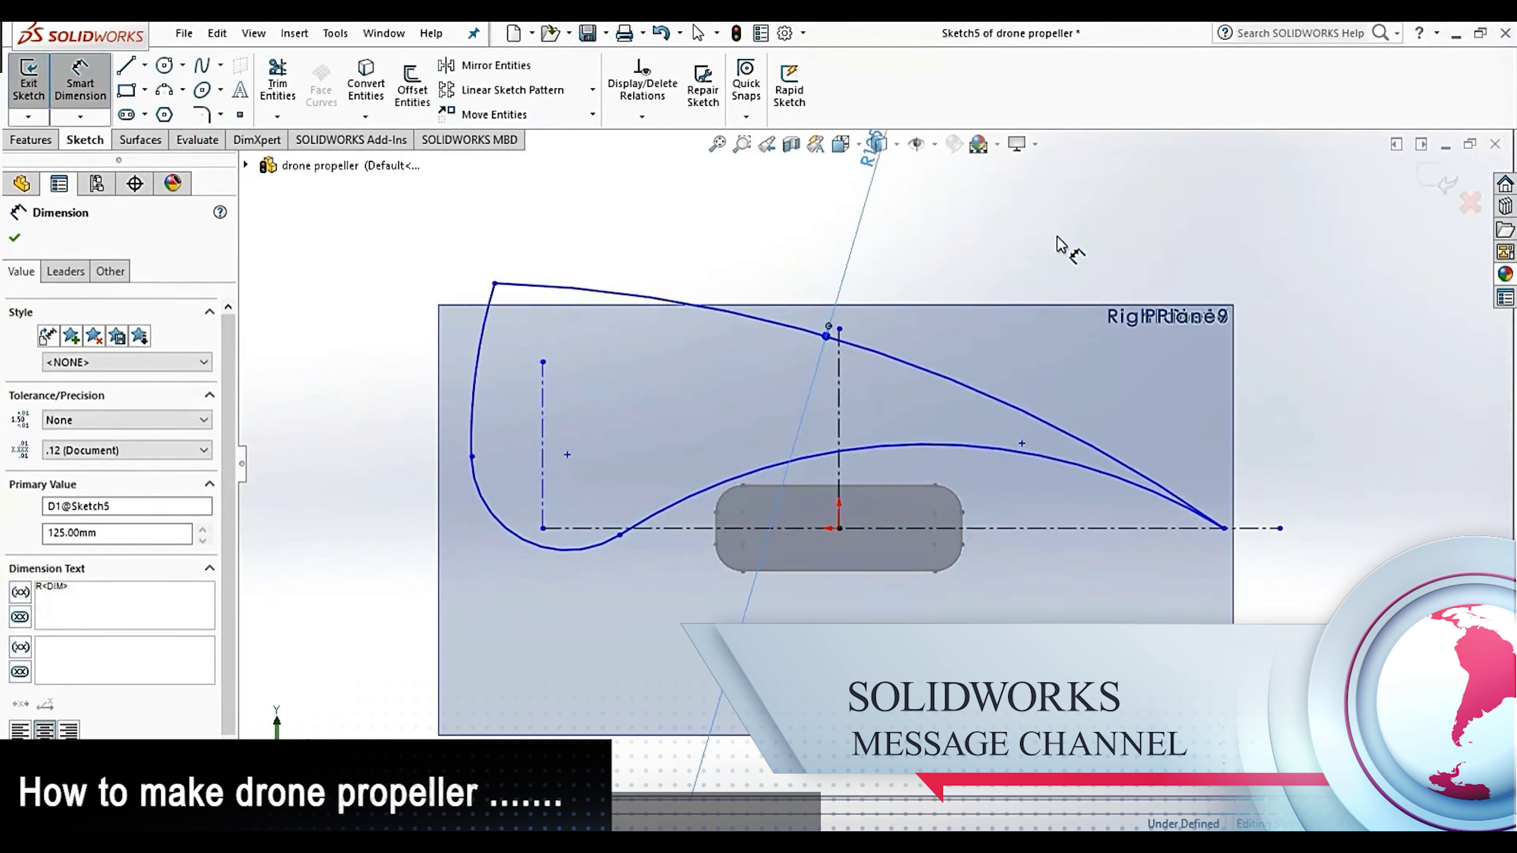
click(1049, 465)
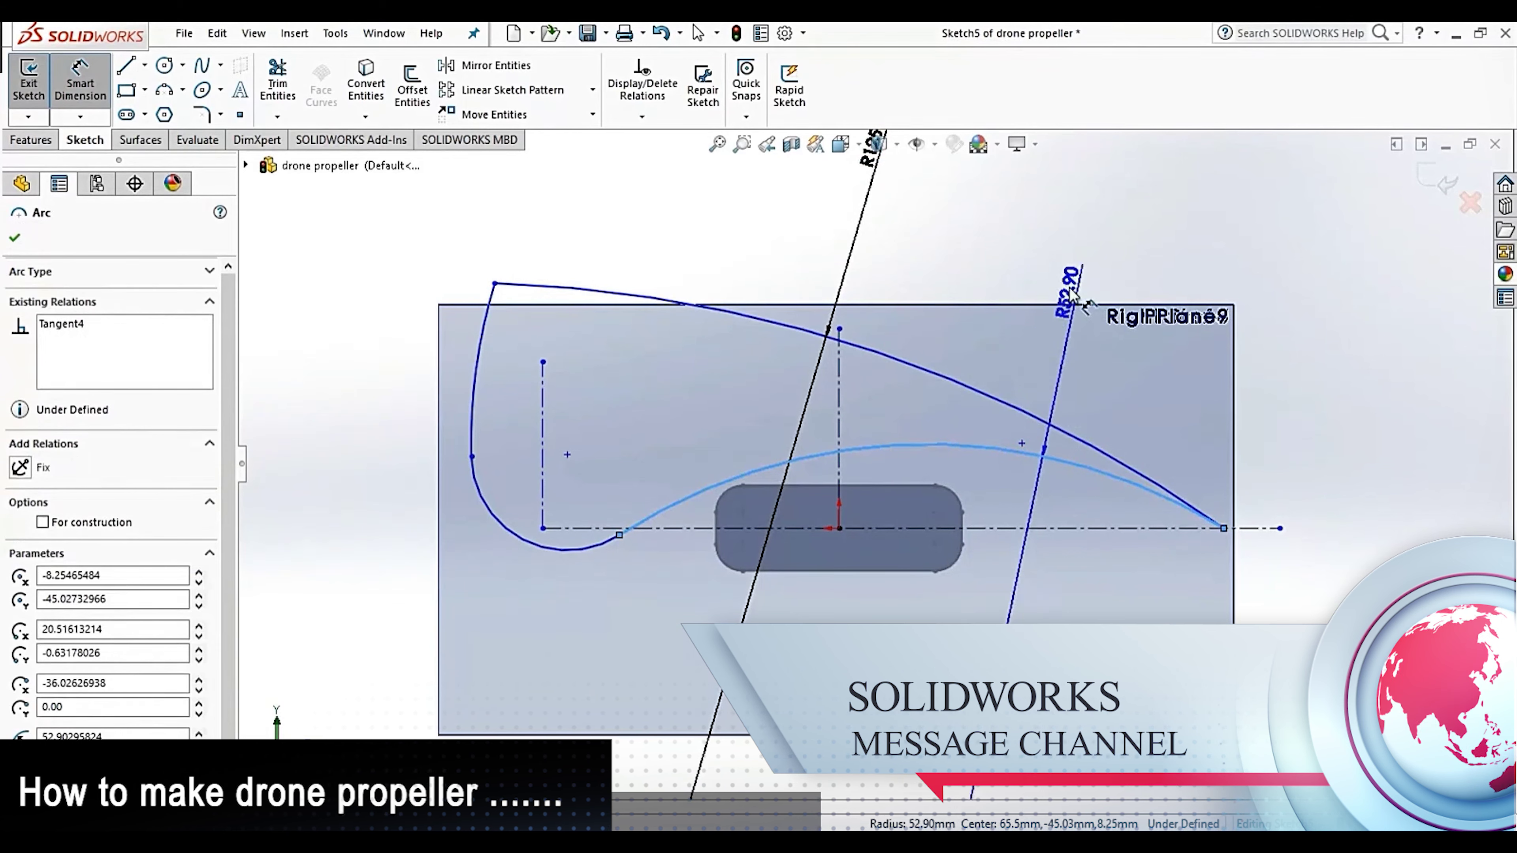
click(1043, 236)
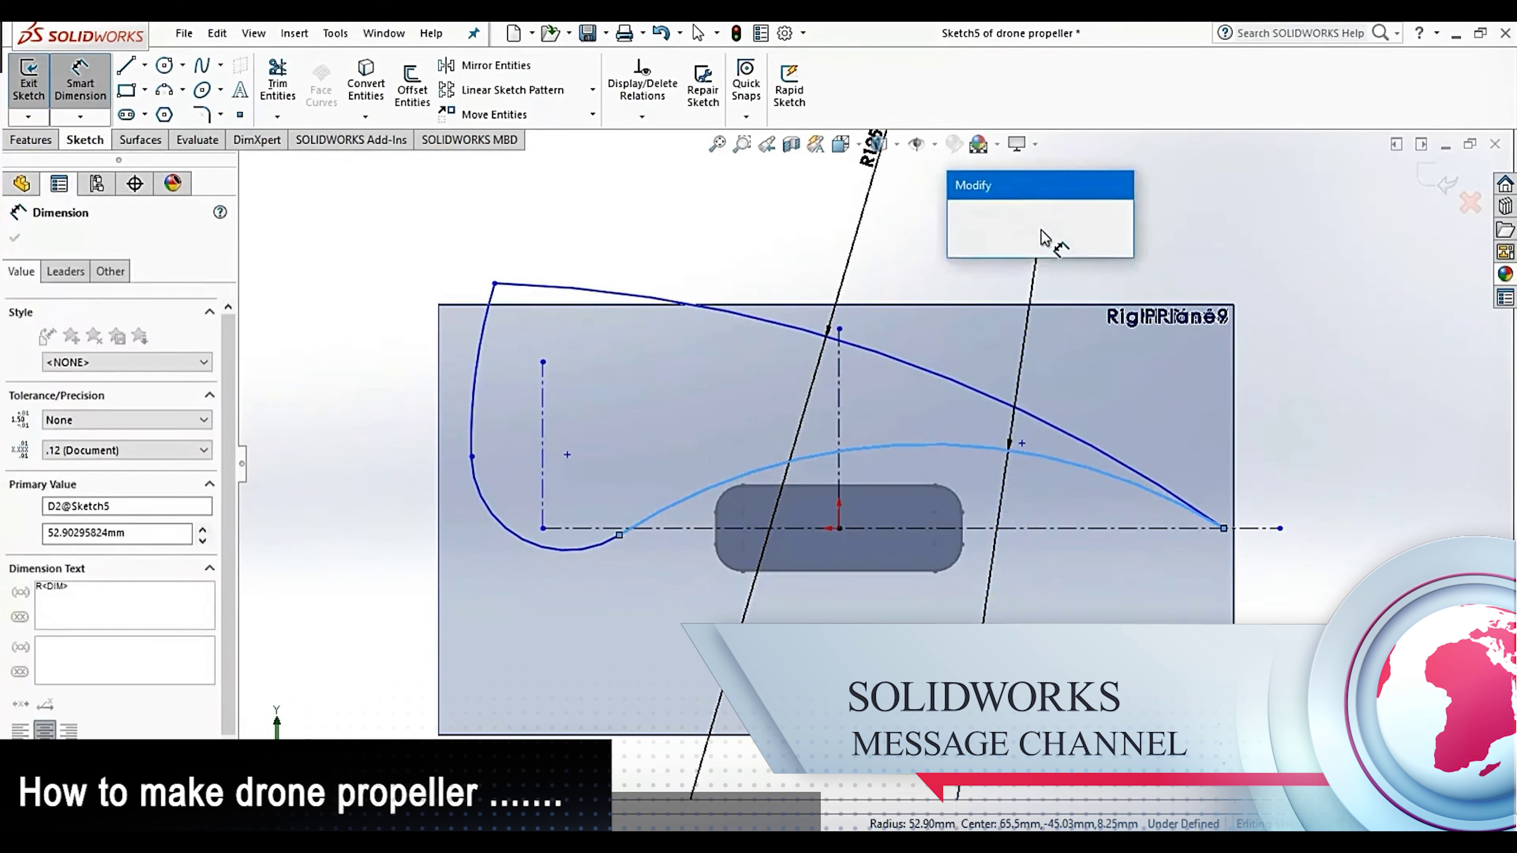
text(205)
key(Return)
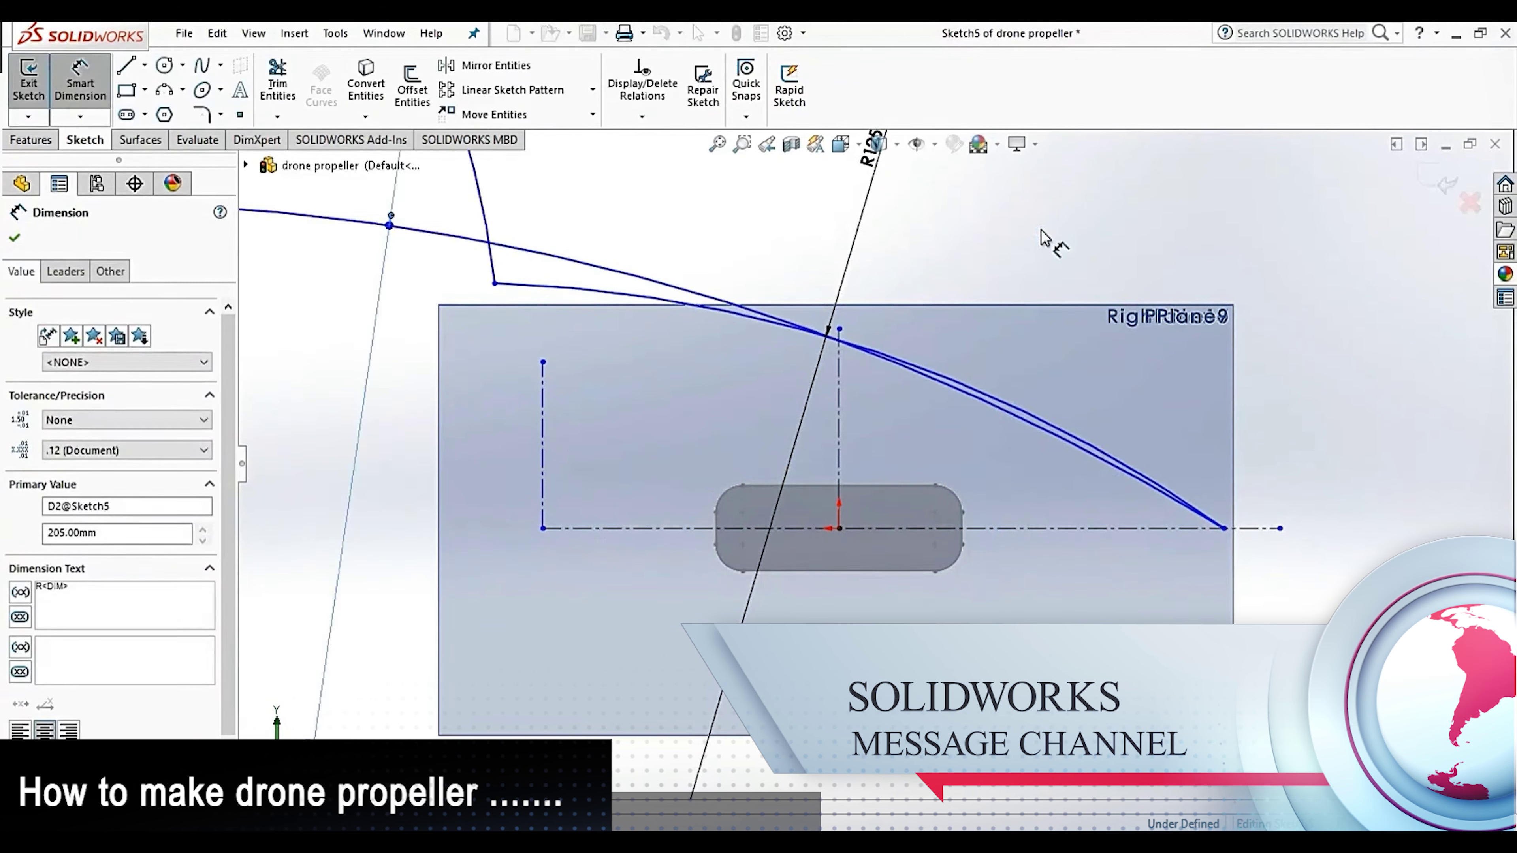
key(Escape)
key(f)
drag(477, 536, 665, 508)
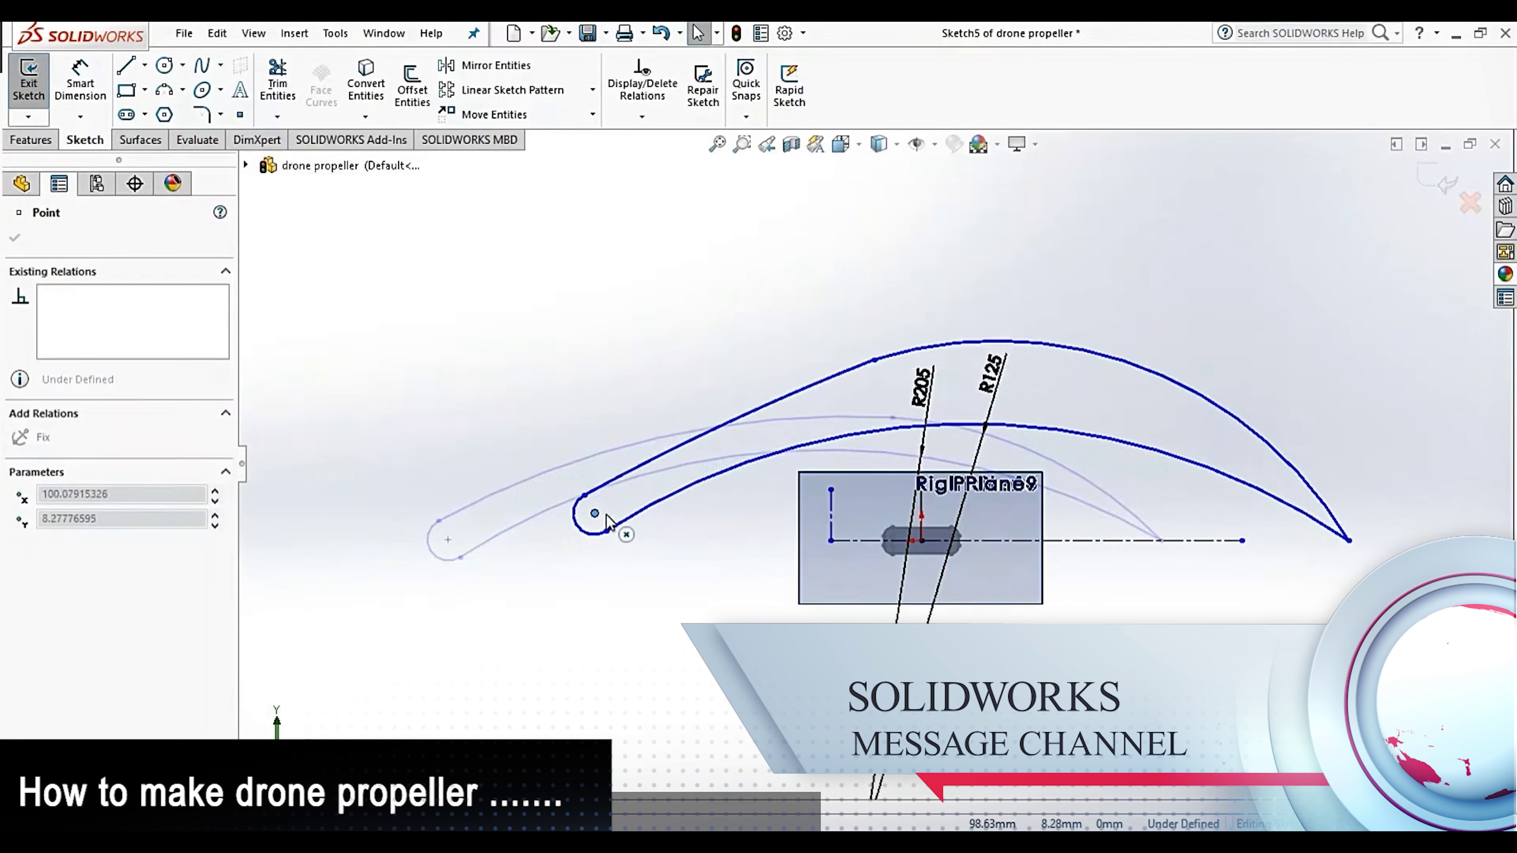
Move the vertical construction line beside the nose arc, make it tangent, and extend its top upward
scroll(790, 511, down, 3)
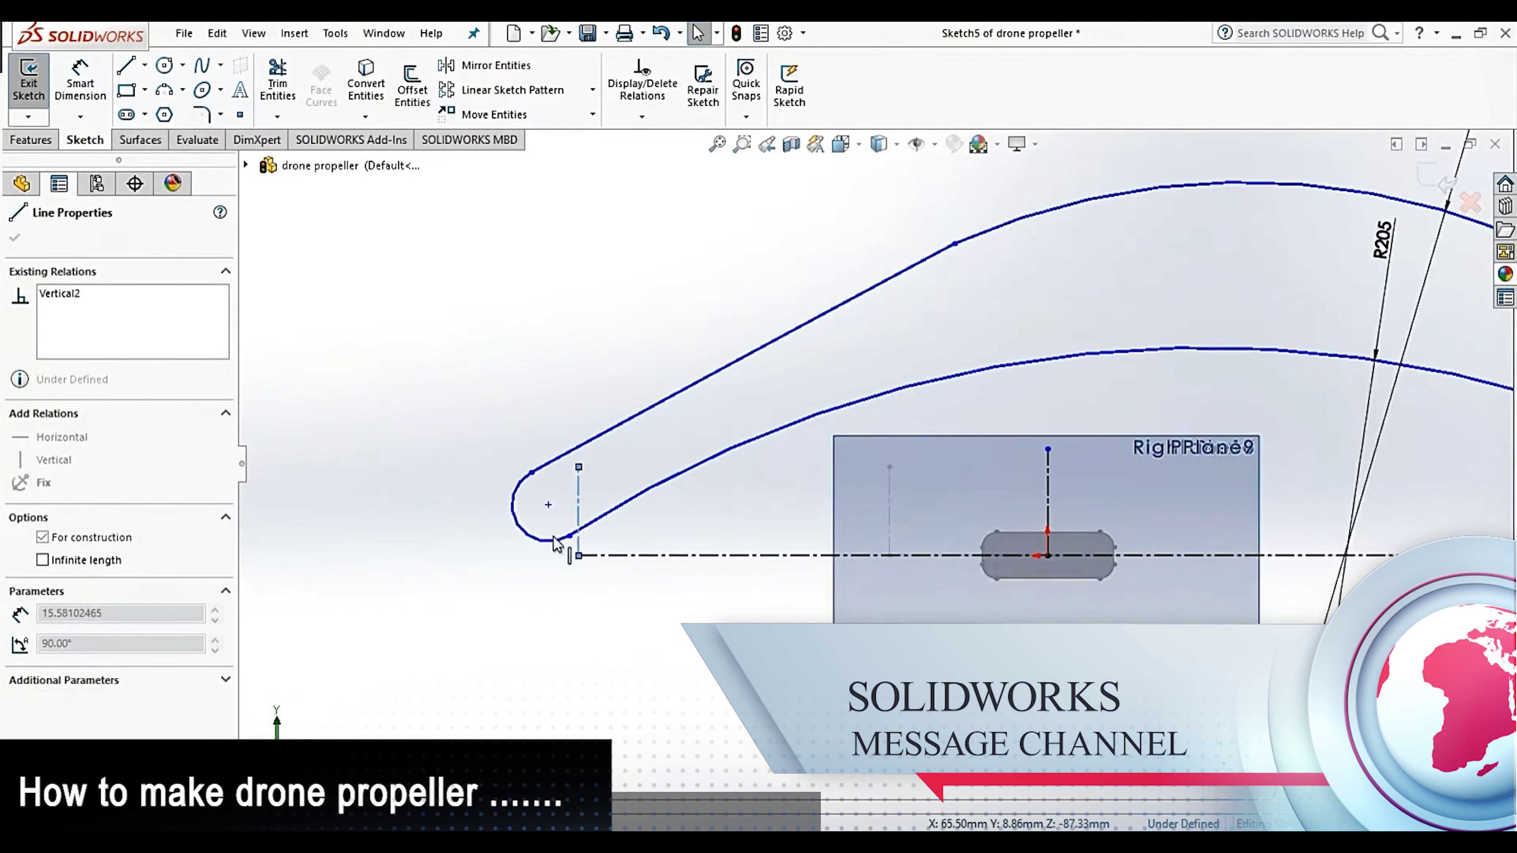
drag(893, 515, 506, 538)
scroll(519, 512, down, 2)
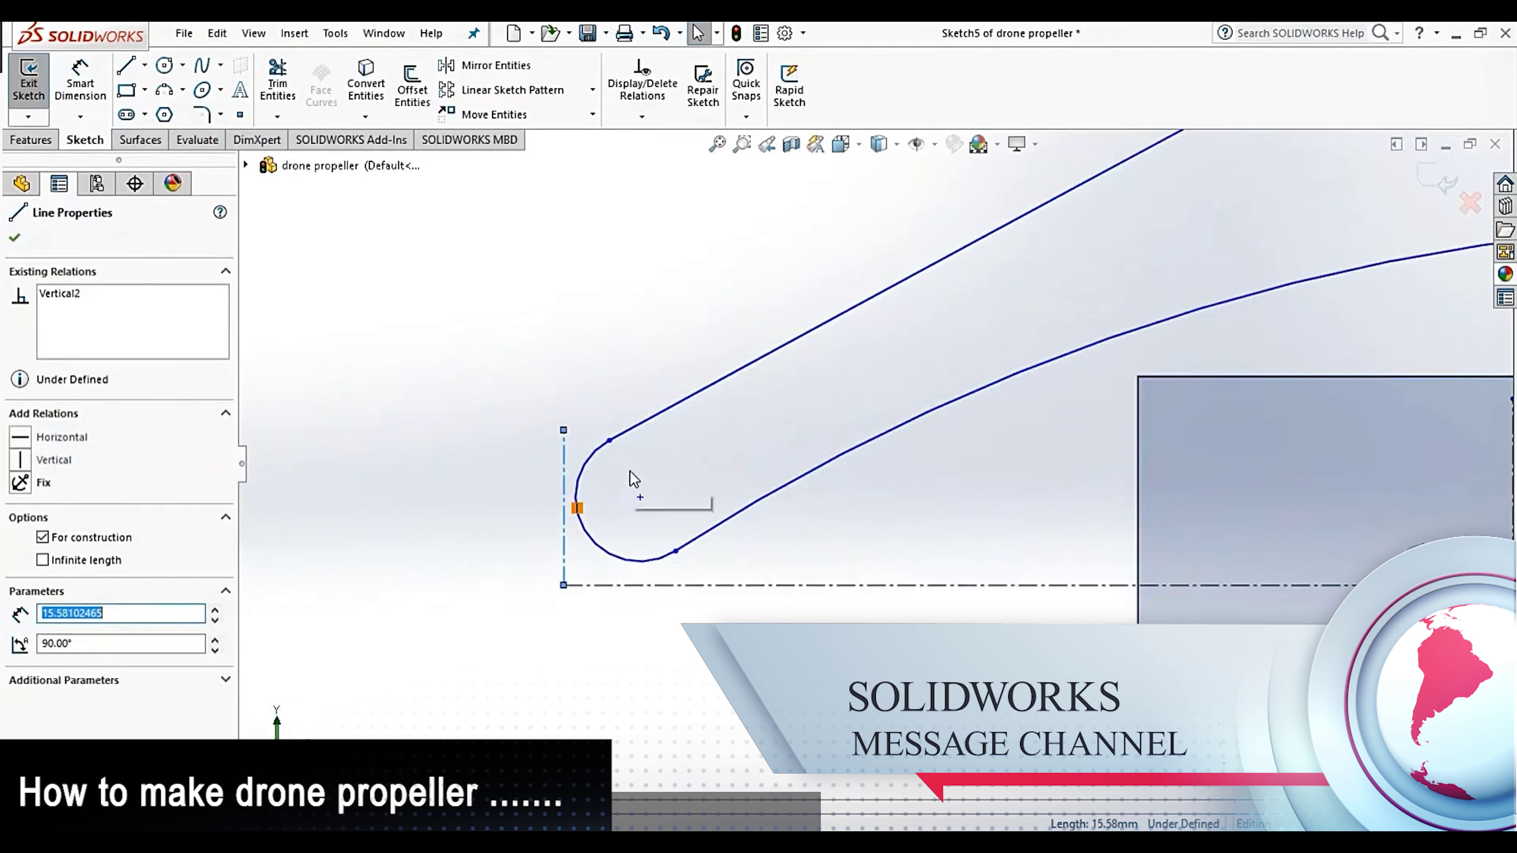
click(583, 472)
ctrl+click(563, 515)
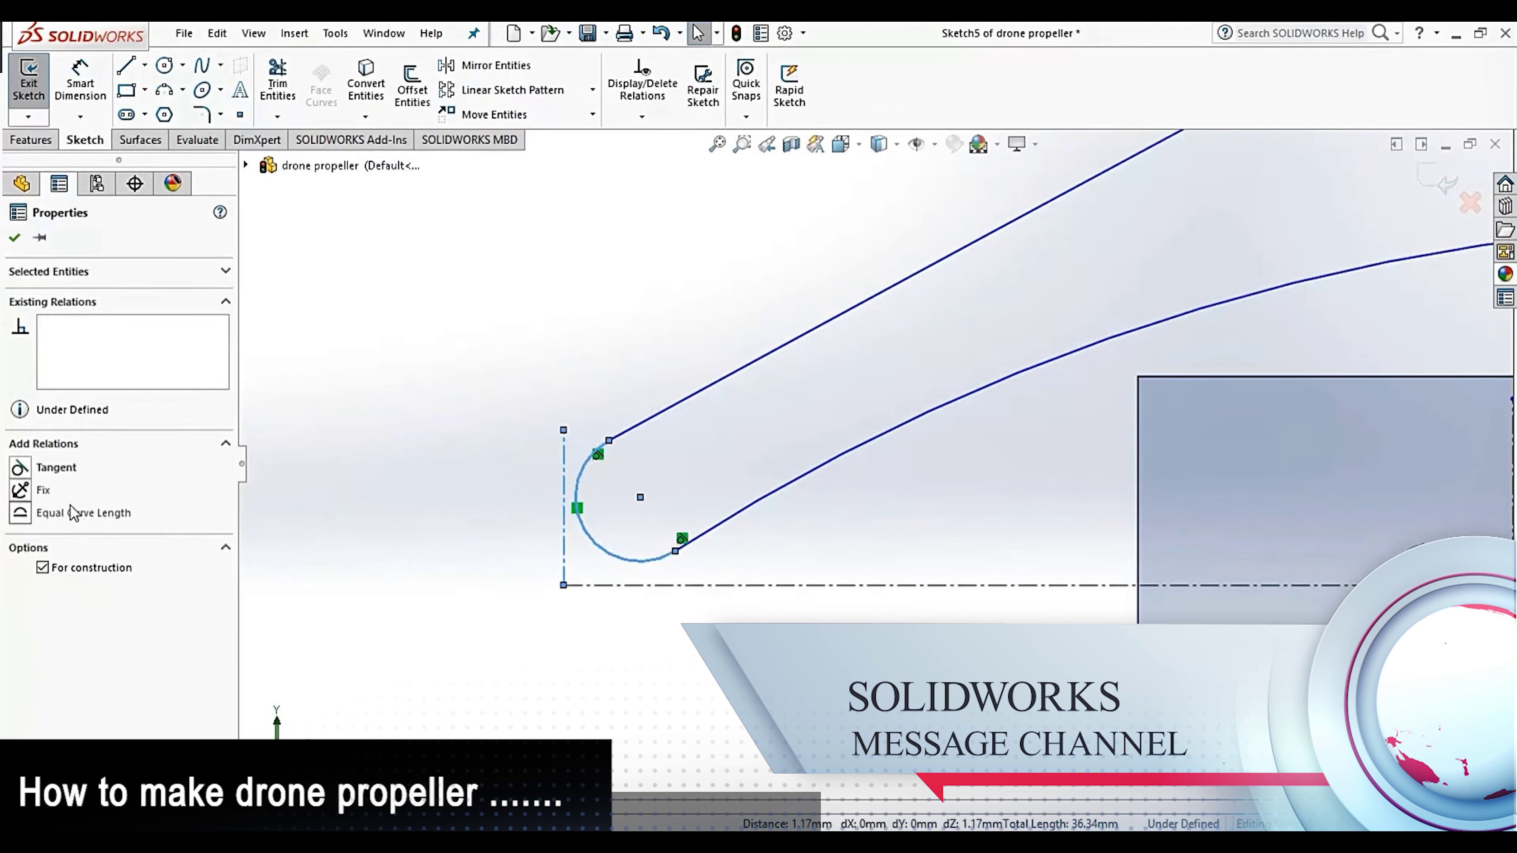
click(55, 467)
click(512, 425)
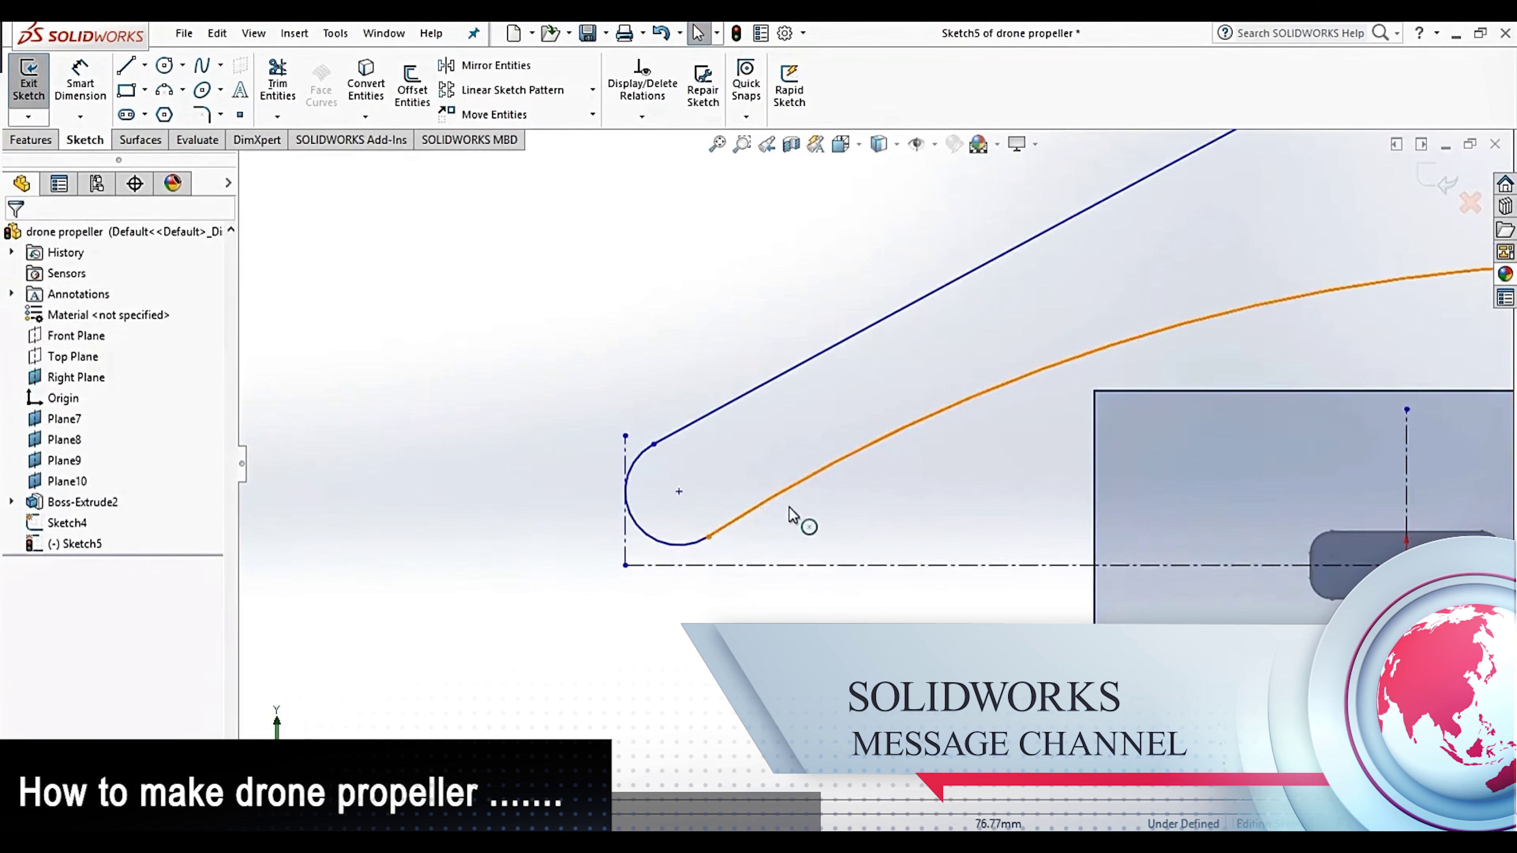
scroll(809, 515, up, 3)
scroll(1072, 442, down, 1)
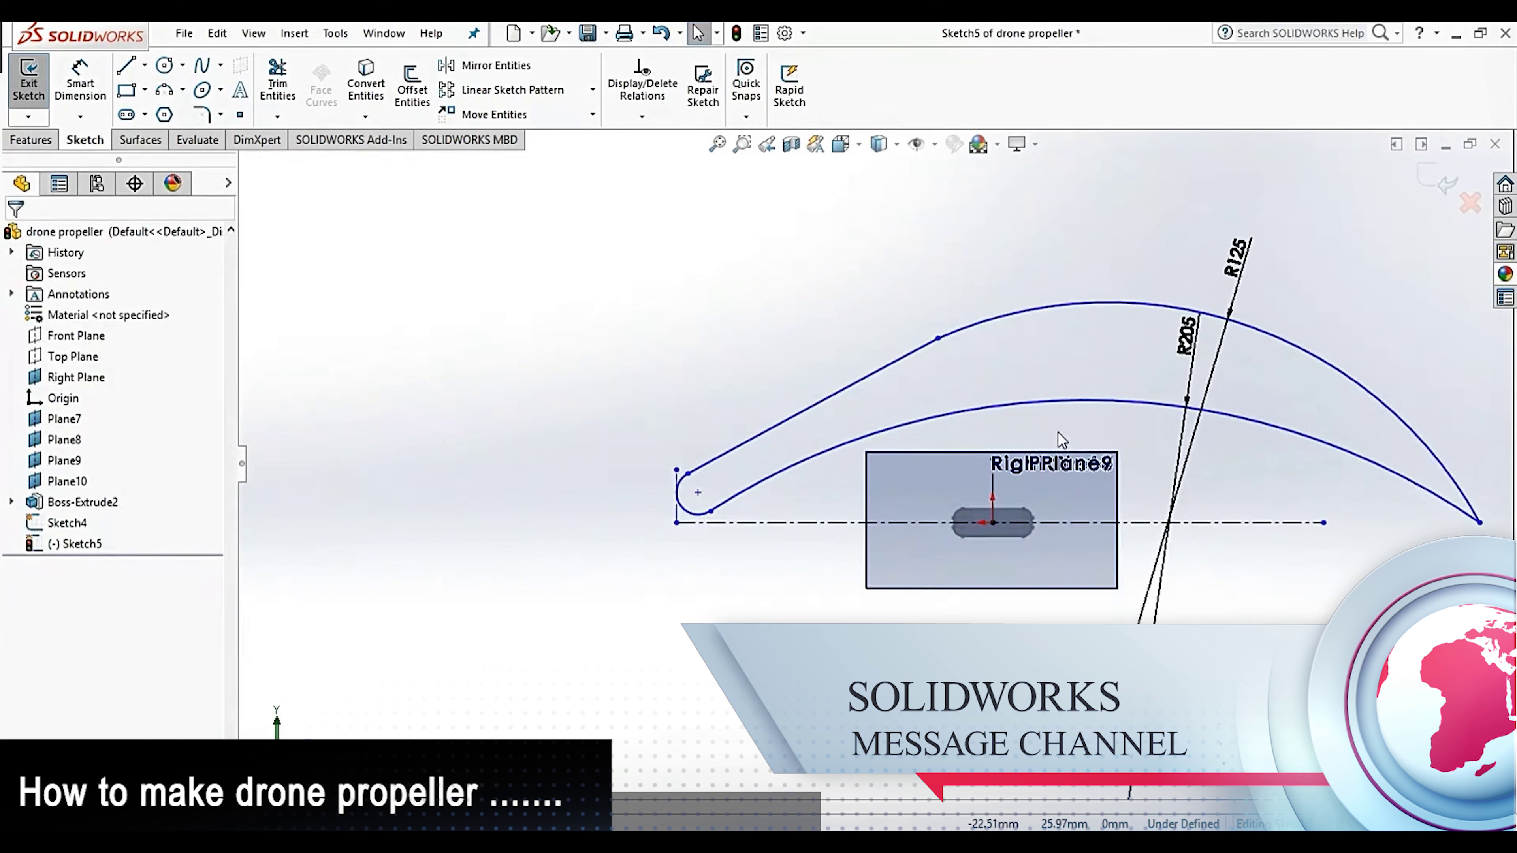
click(993, 405)
drag(990, 377, 993, 275)
click(843, 292)
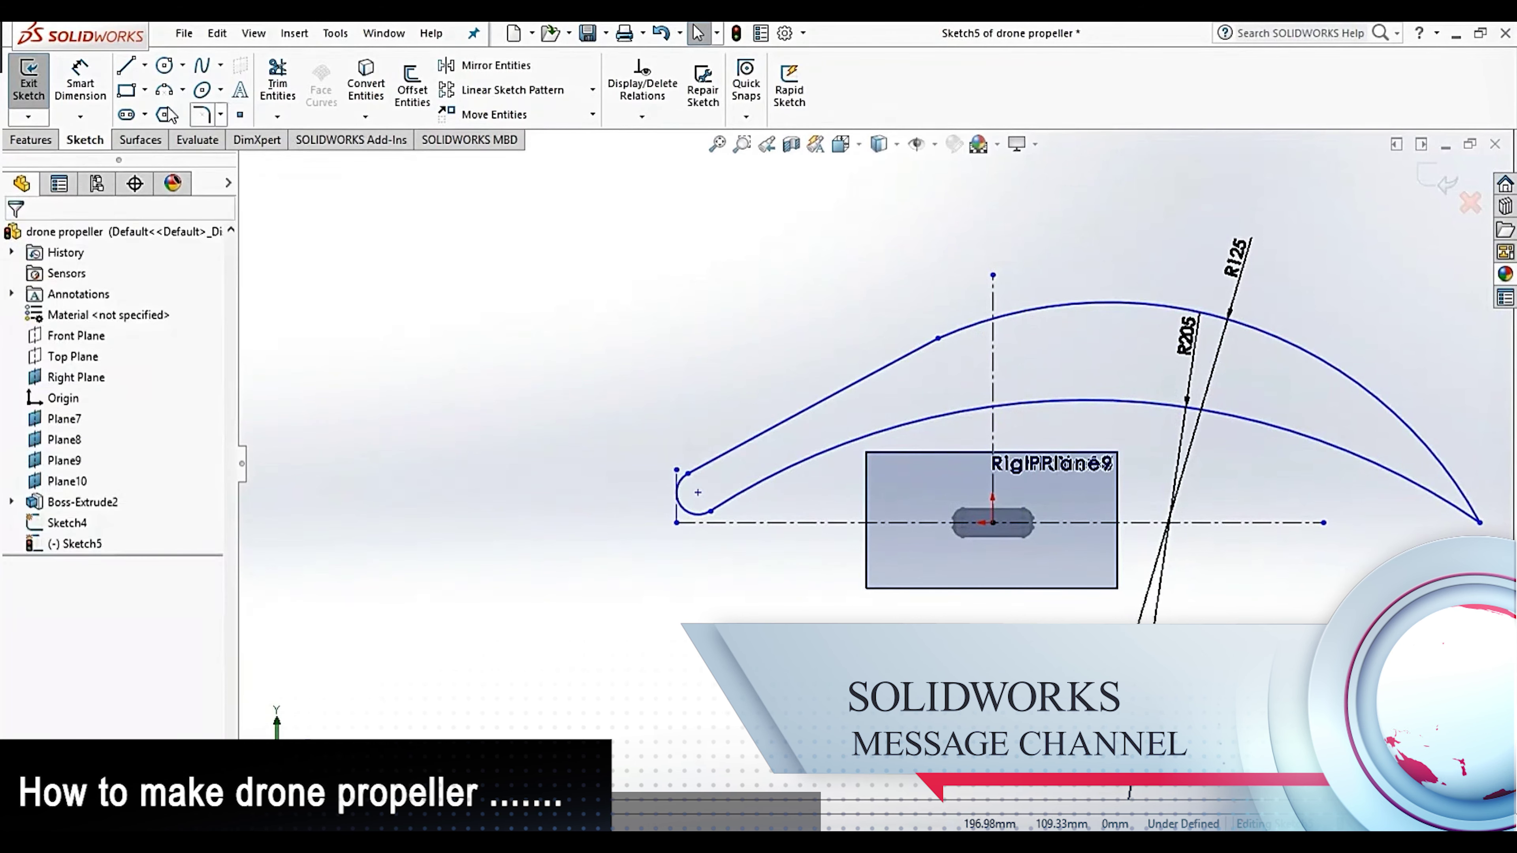
Dimension the leading-edge arc centre 0.30 mm above the centreline
click(80, 81)
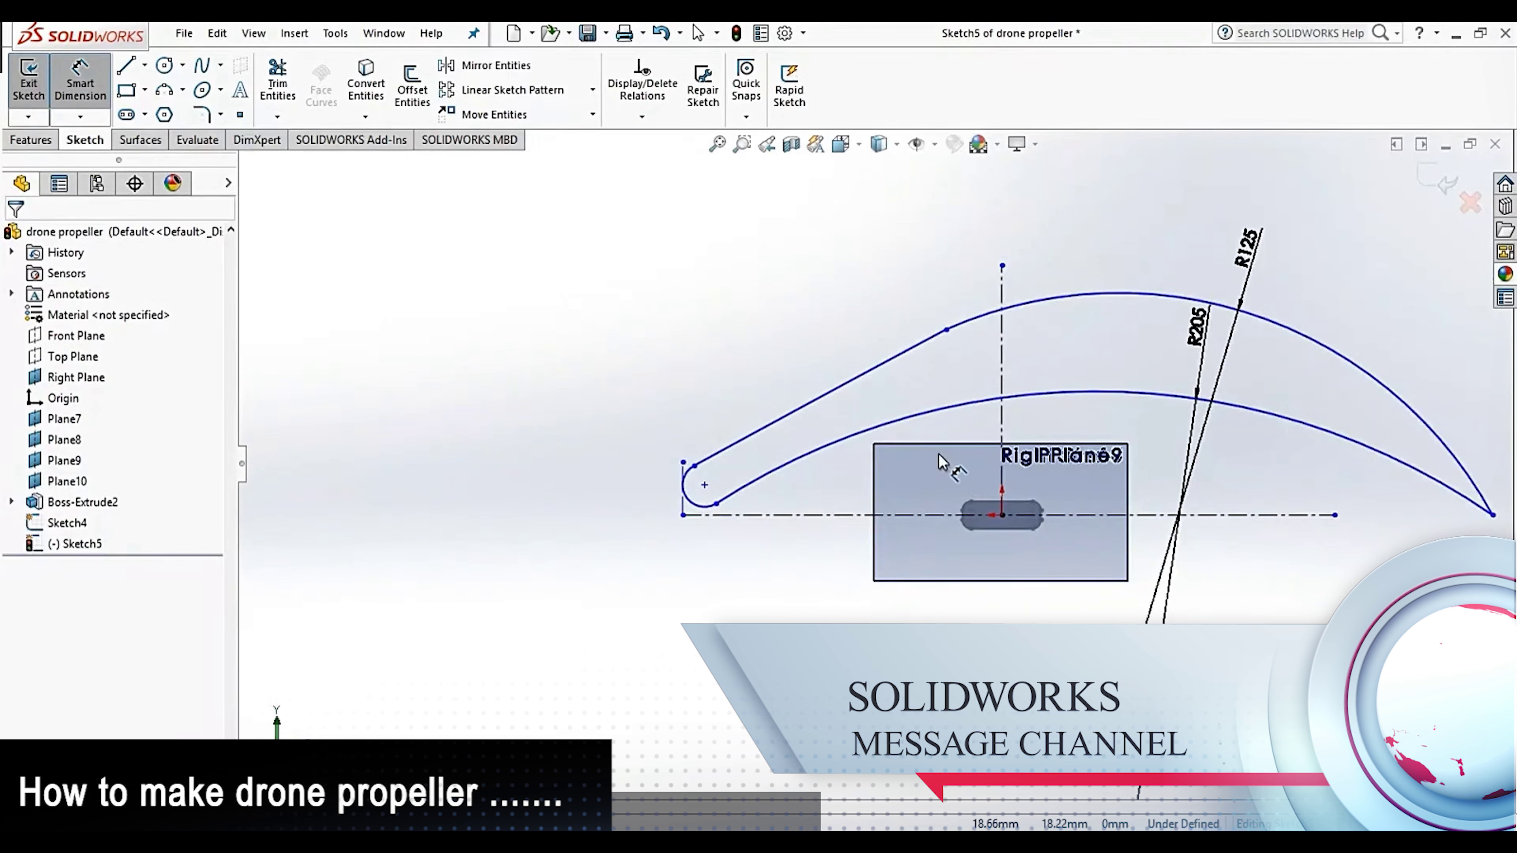
scroll(794, 527, down, 2)
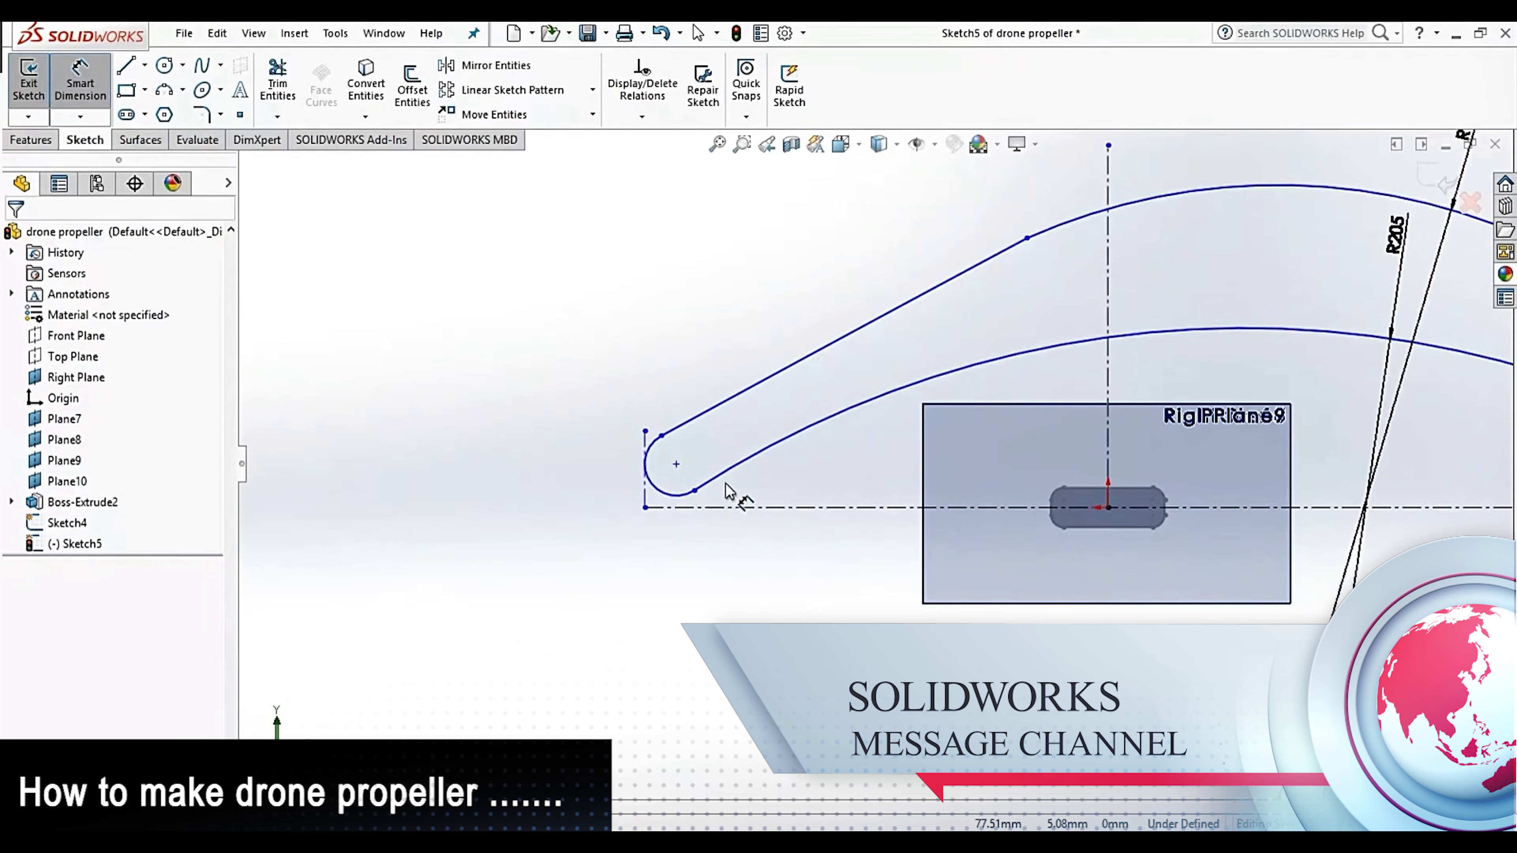
scroll(734, 488, down, 2)
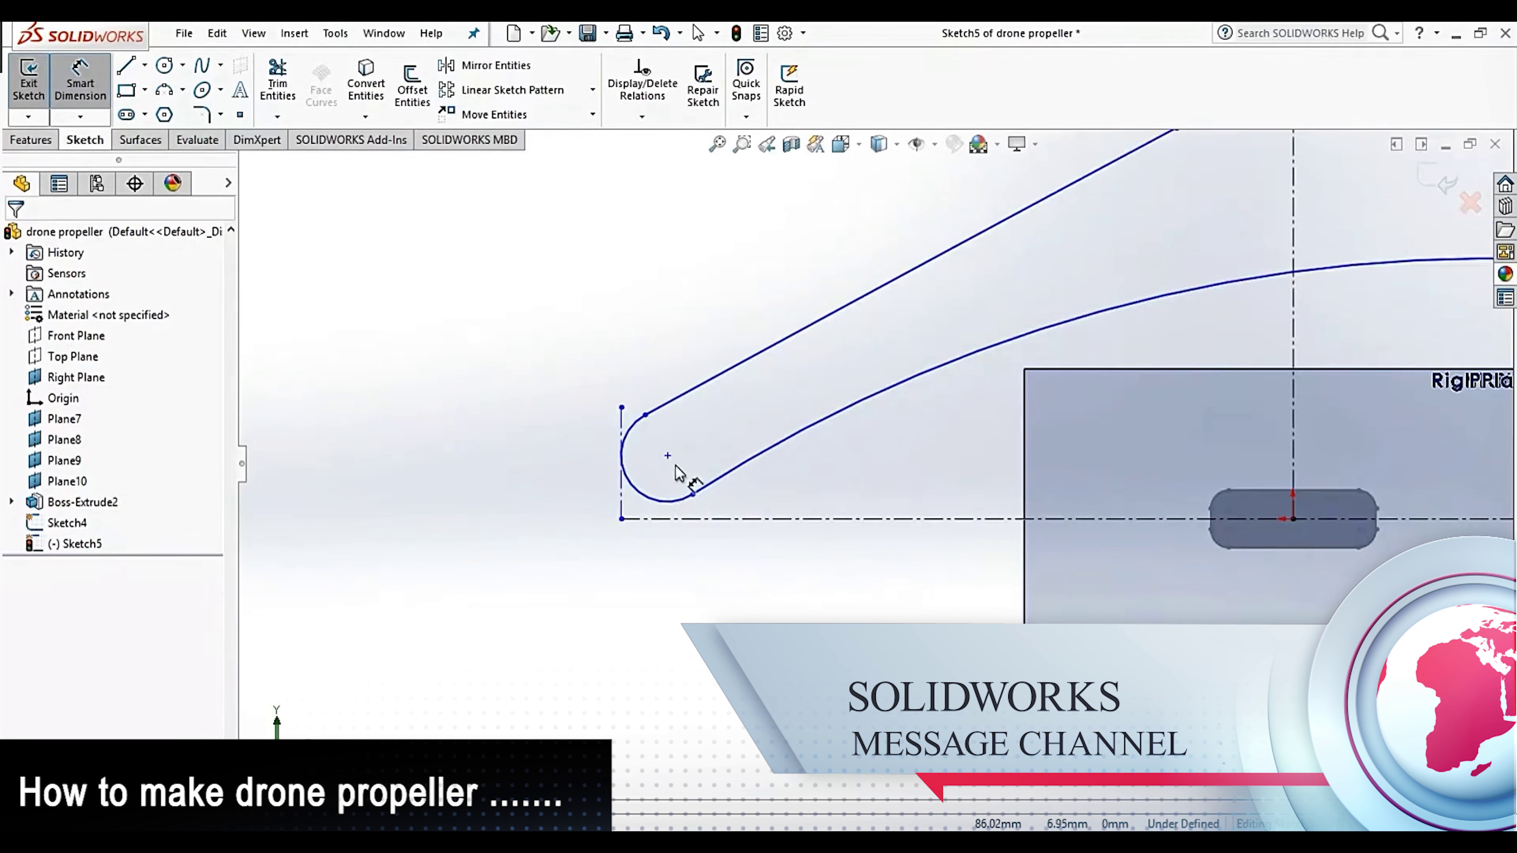
click(668, 456)
click(526, 509)
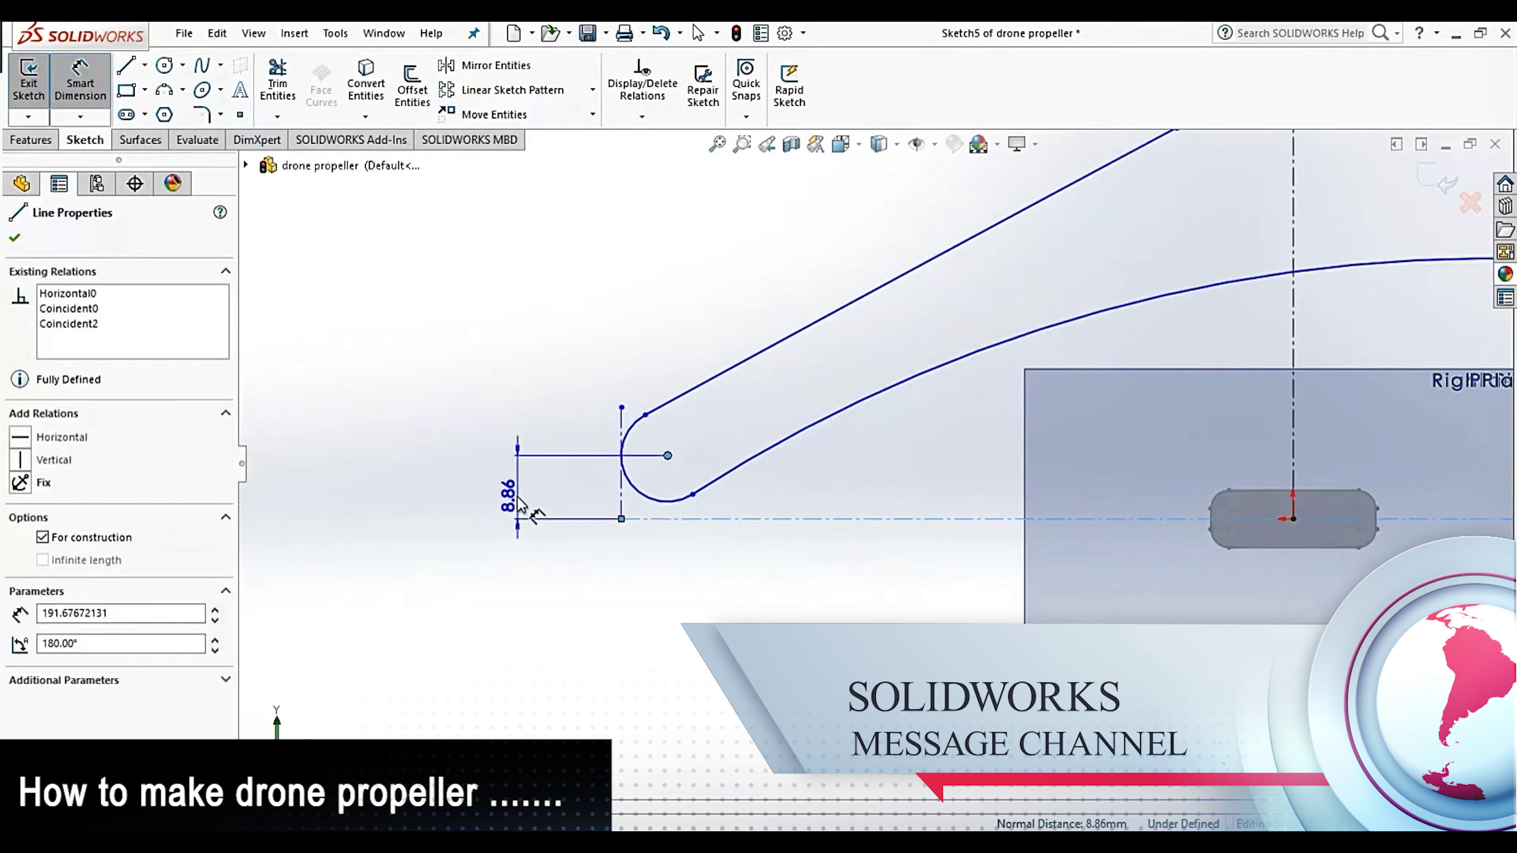
click(523, 505)
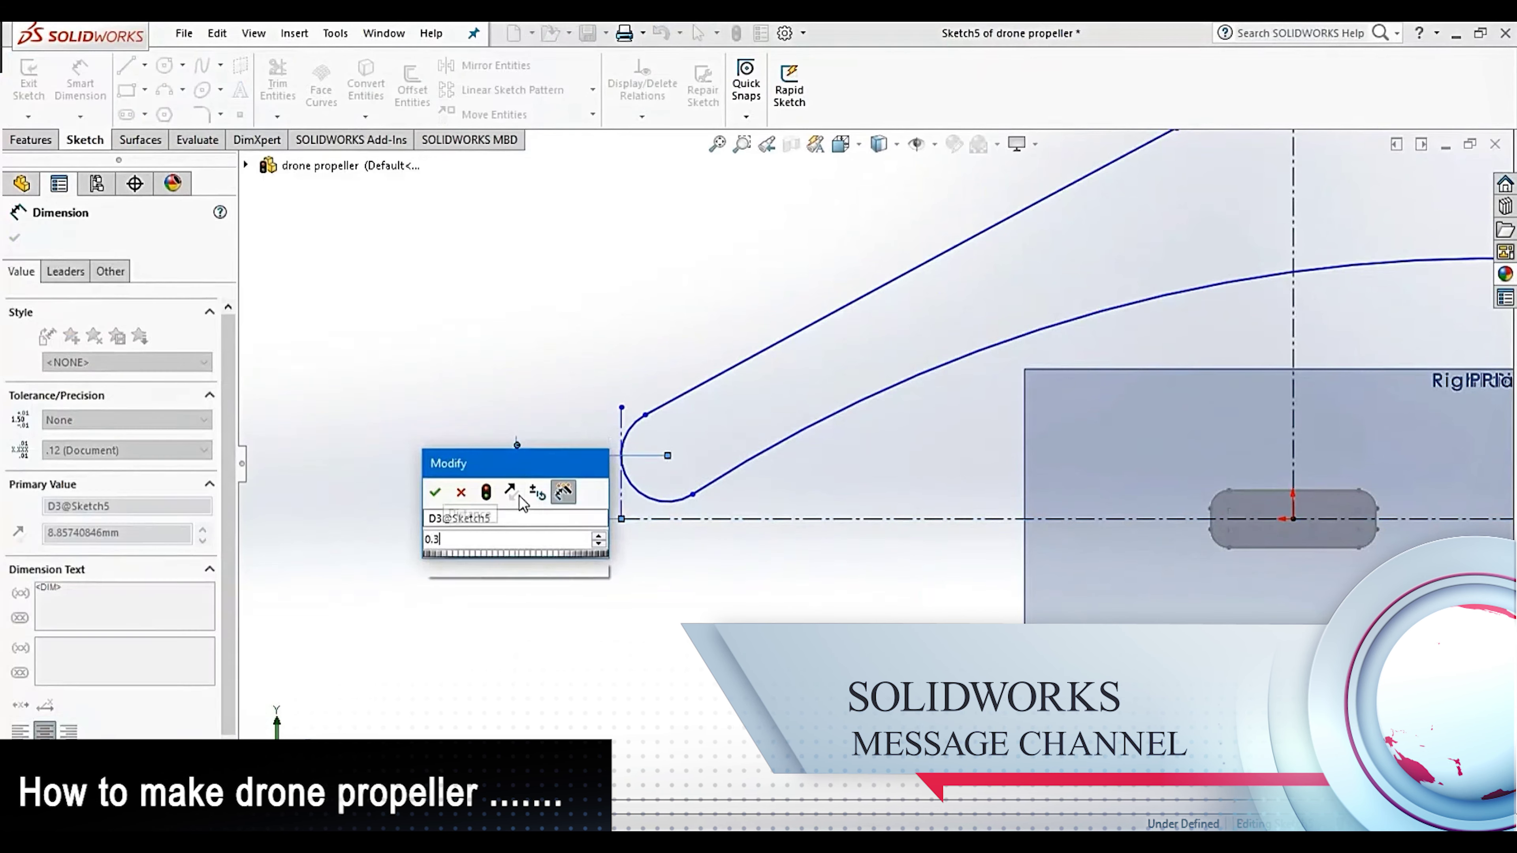
text(0.3)
key(Return)
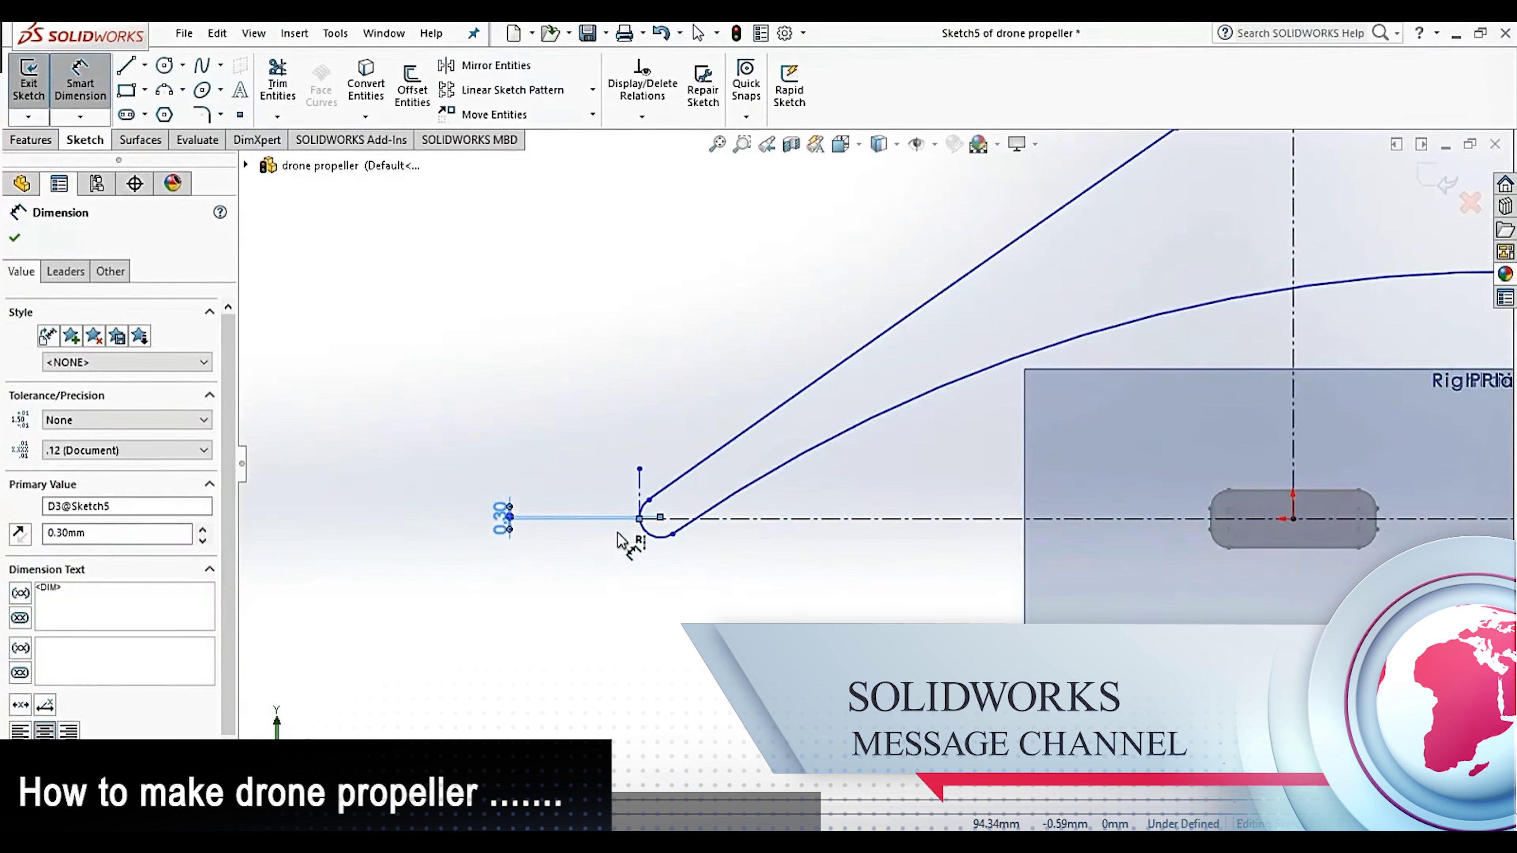
click(624, 596)
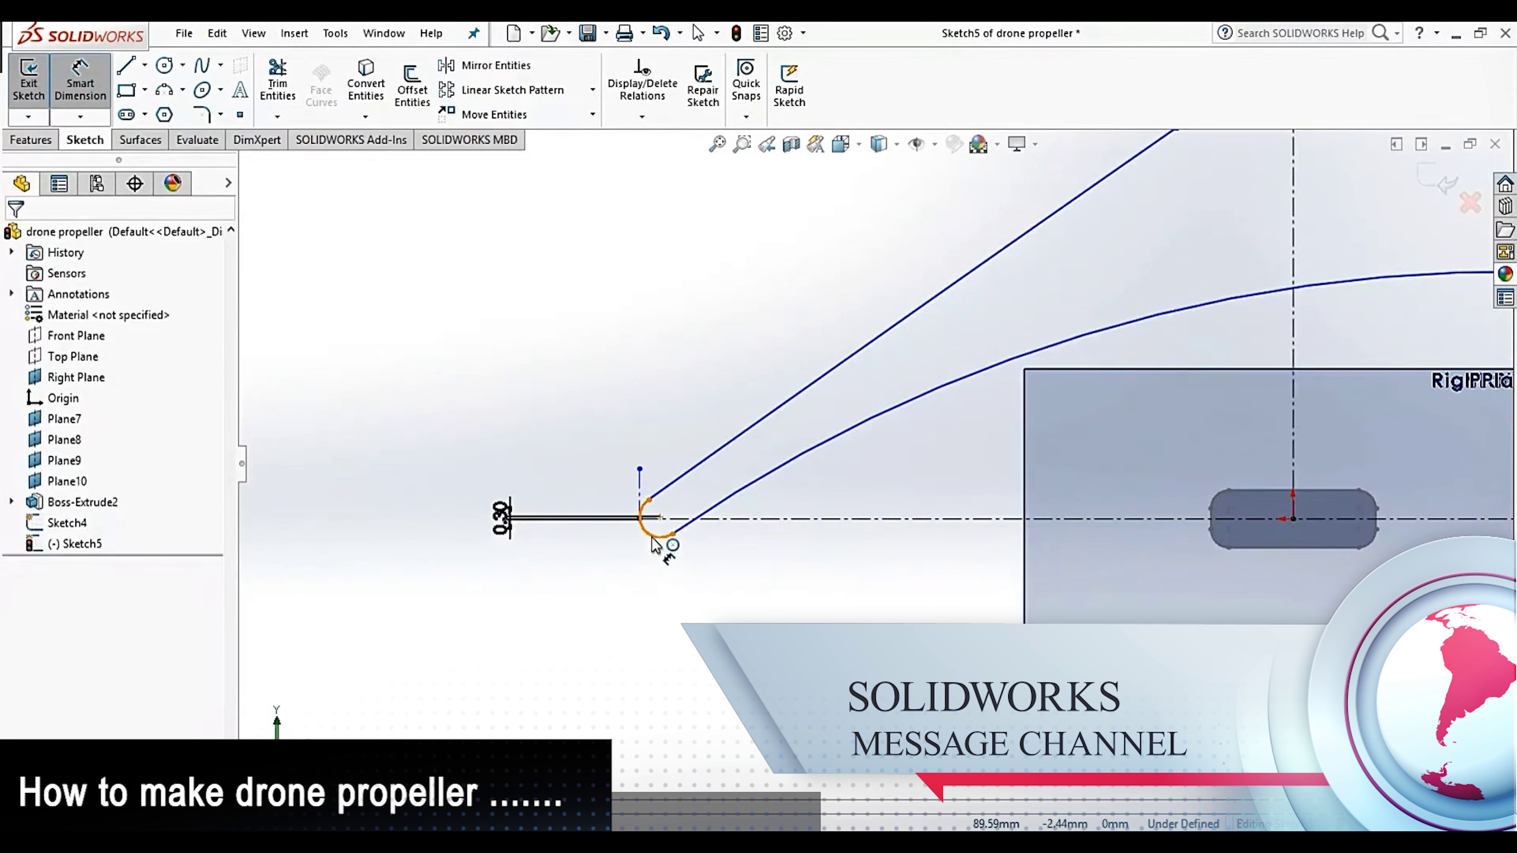
Set the small leading-edge arc's radius to 1.50 mm
click(656, 541)
click(610, 593)
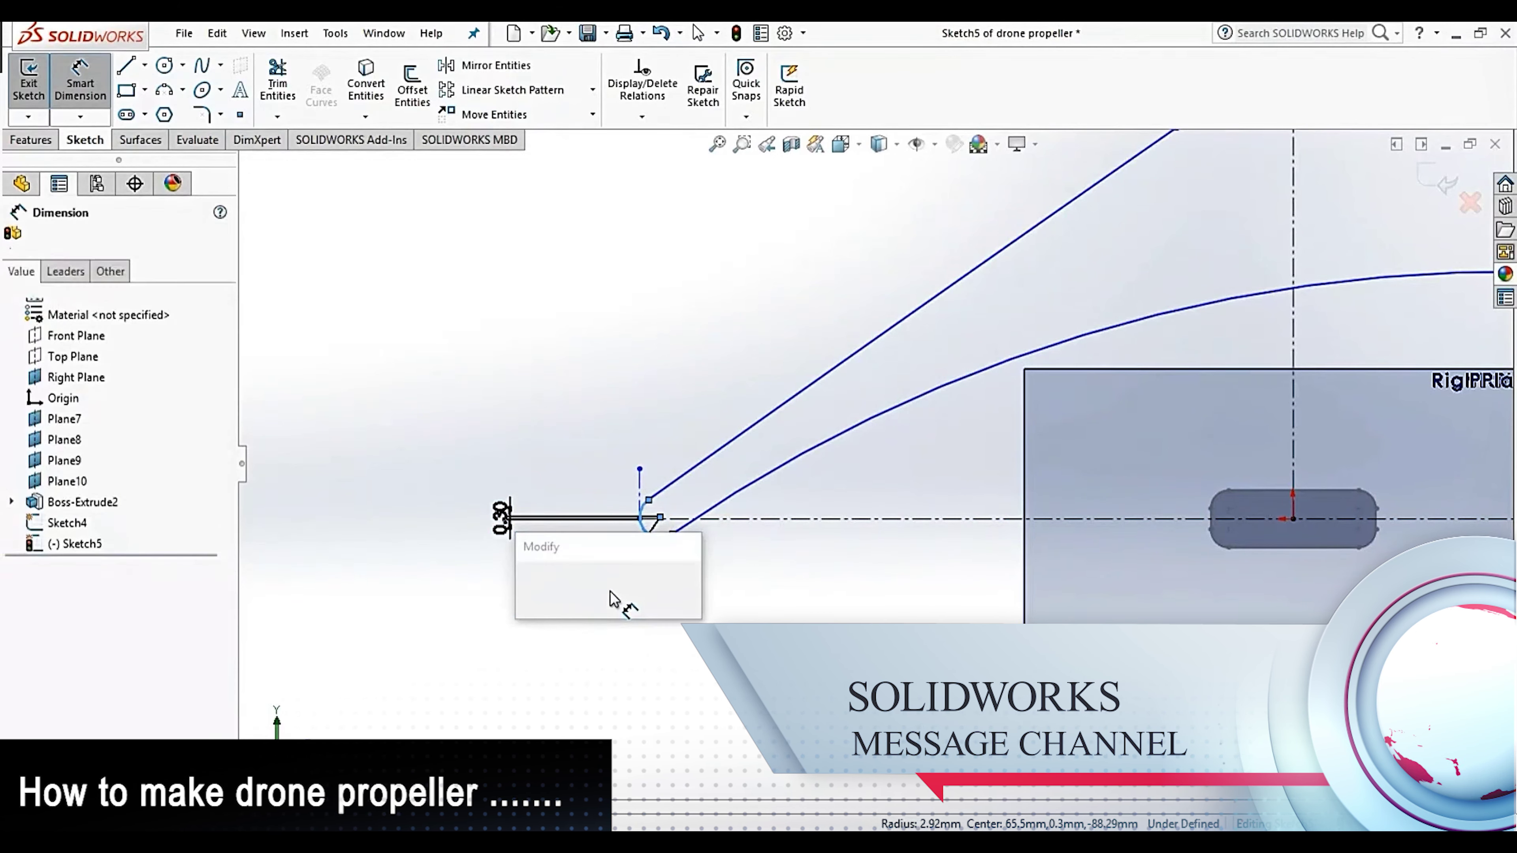
text(1.5)
key(Return)
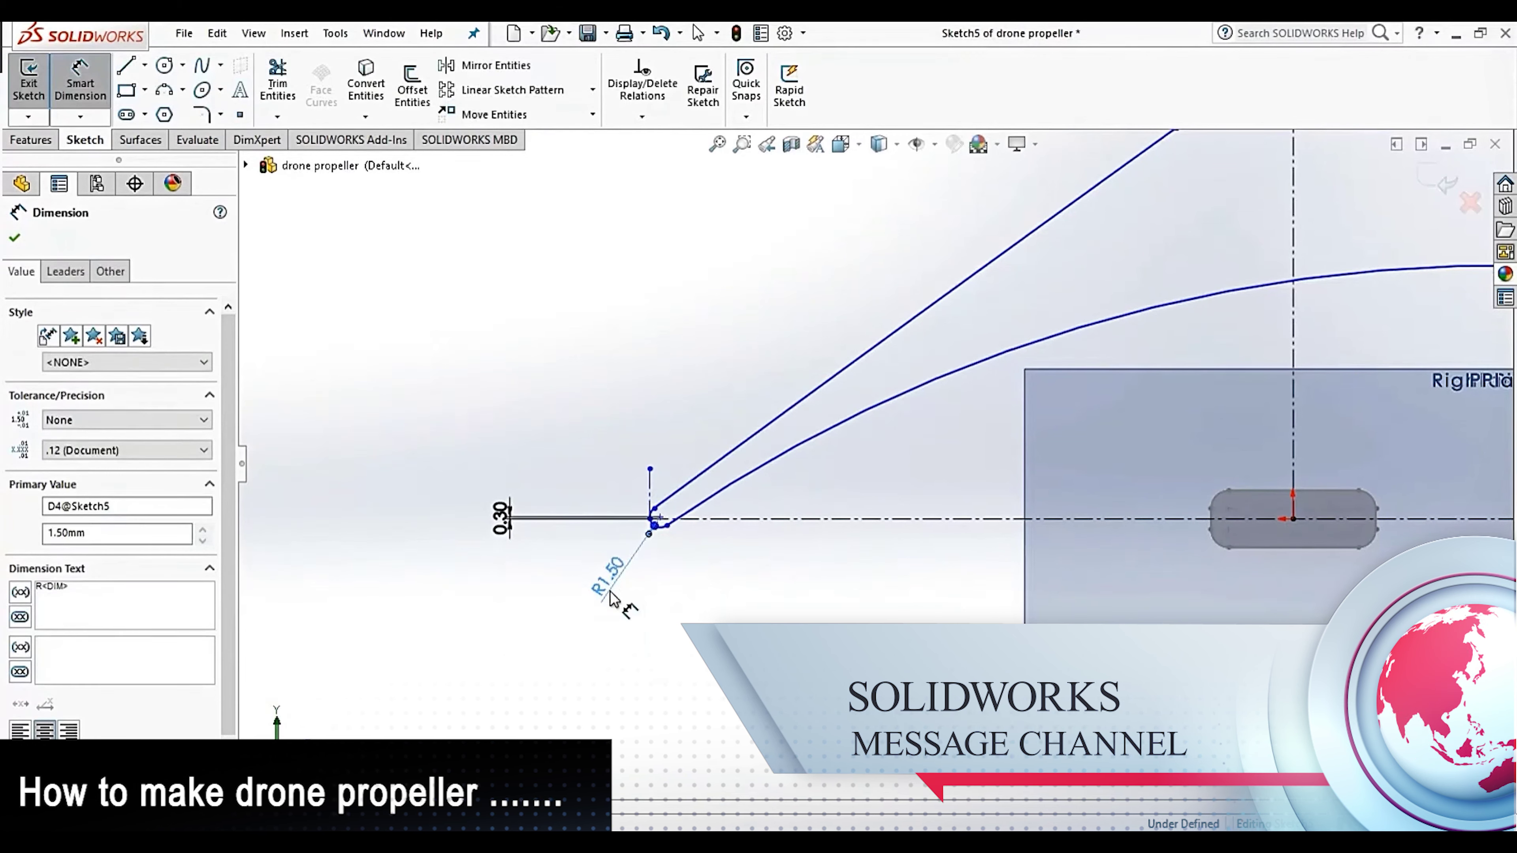
click(783, 574)
scroll(783, 564, up, 3)
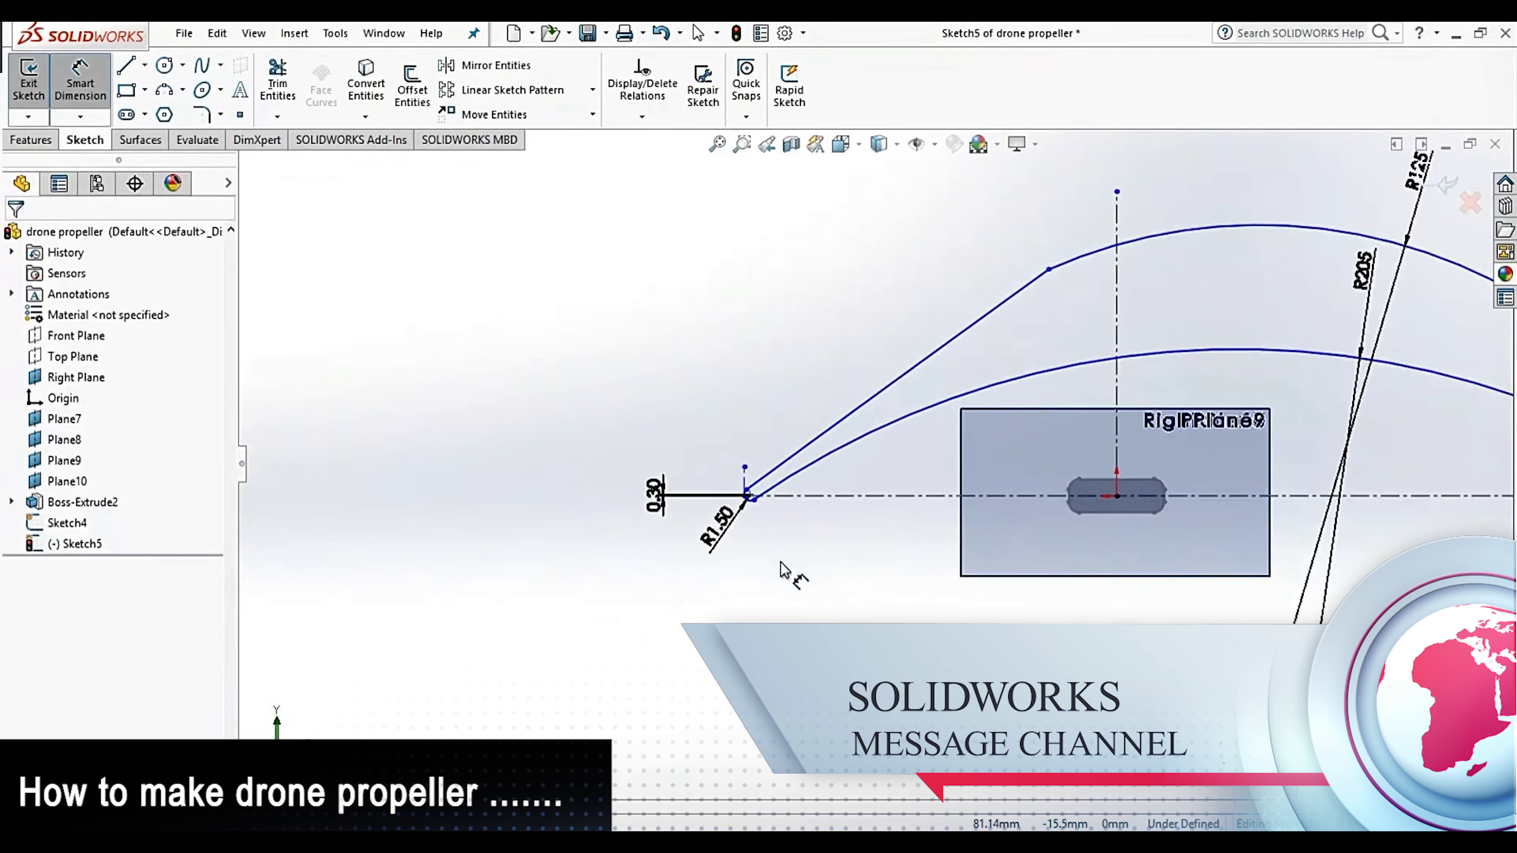
scroll(803, 465, down, 2)
scroll(803, 465, down, 2)
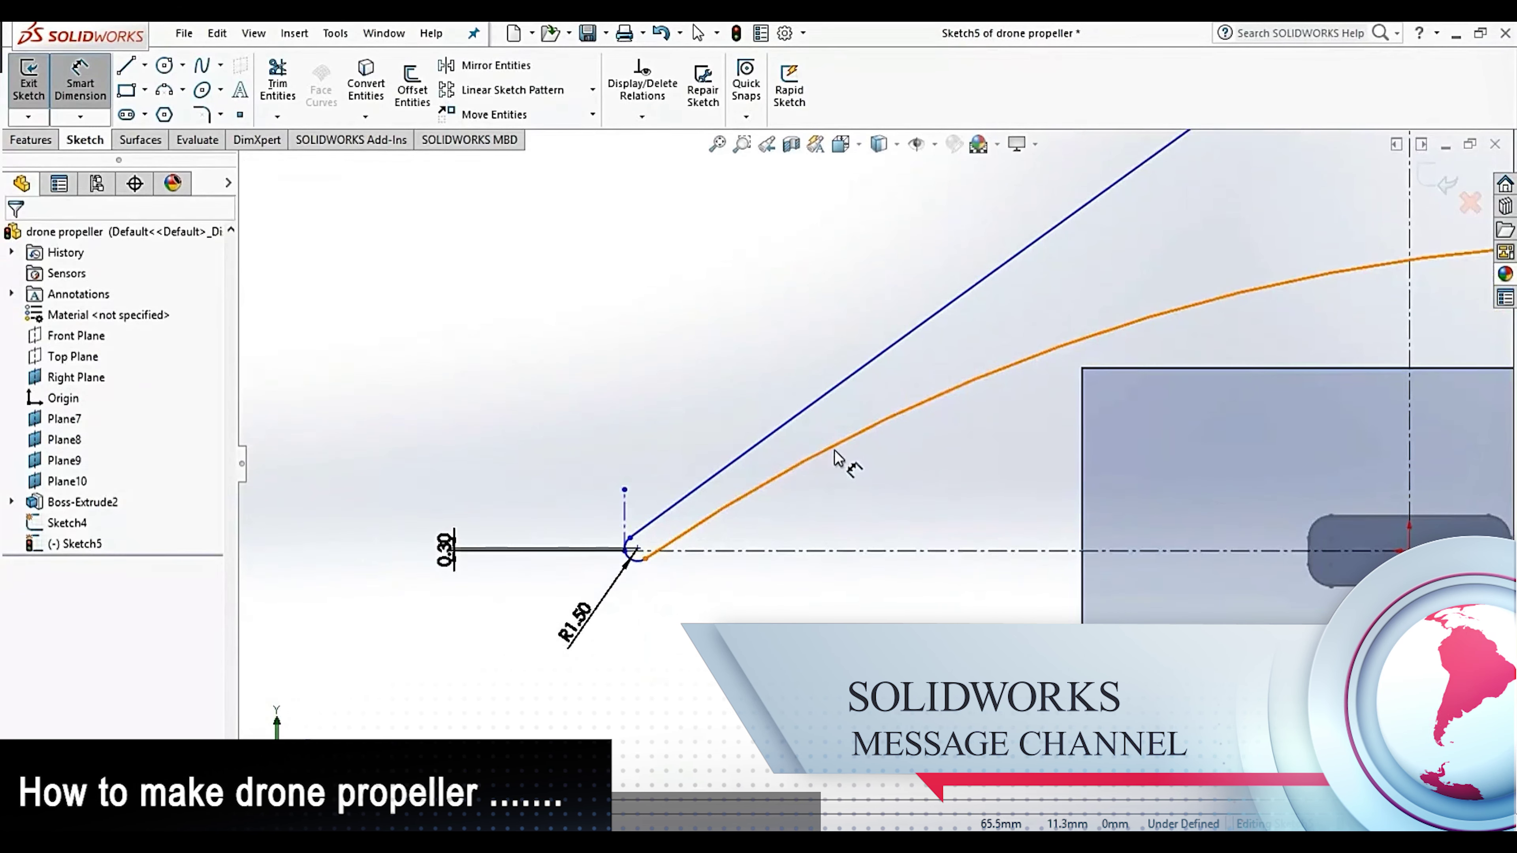
key(Escape)
scroll(818, 466, up, 2)
scroll(746, 484, up, 1)
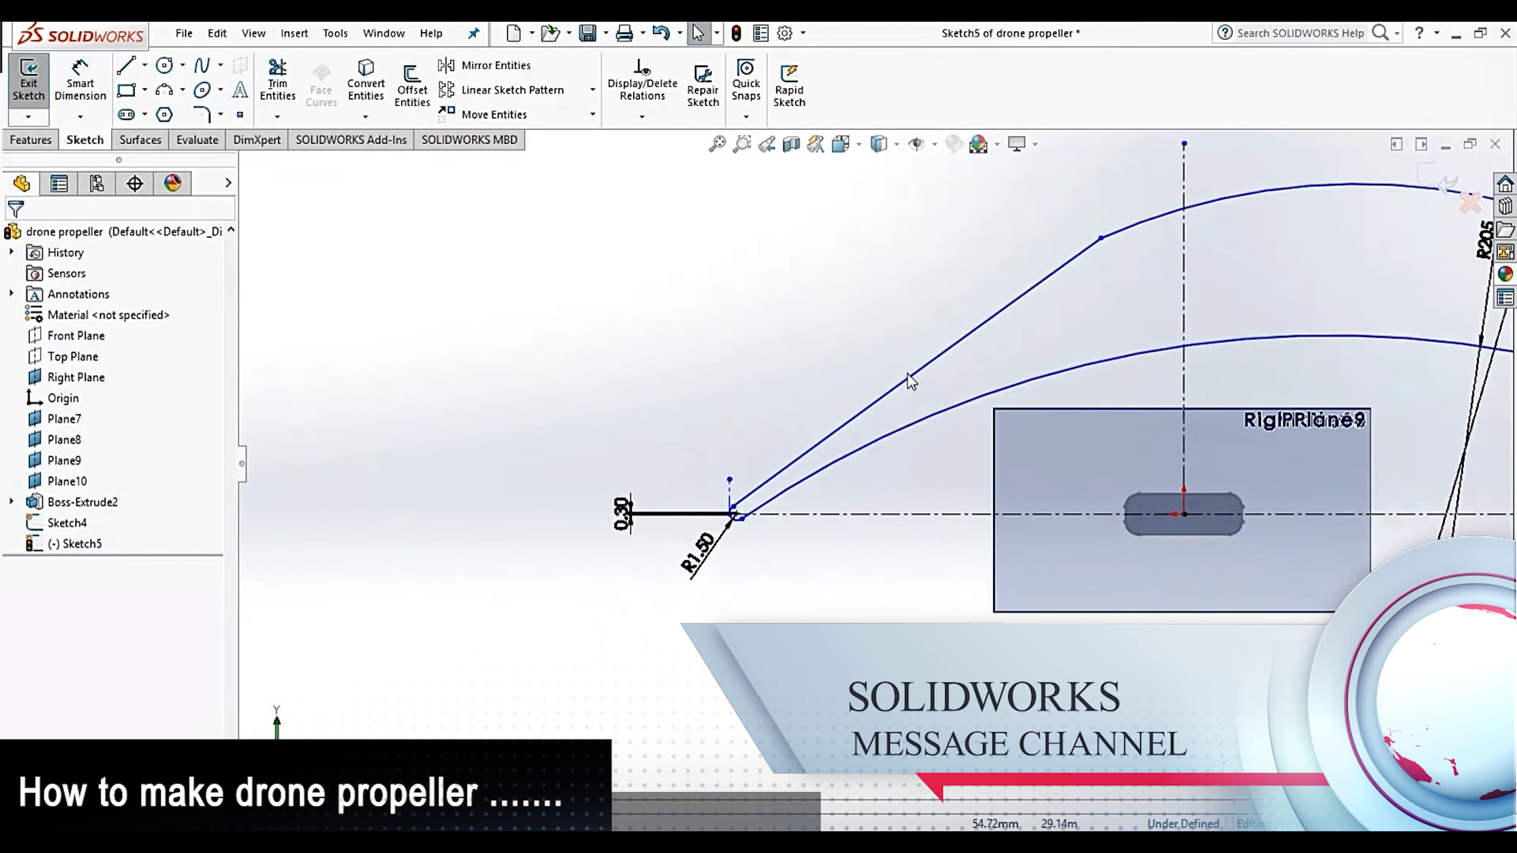
scroll(753, 460, down, 3)
Give the upper leading-edge arc a 50 mm radius dimension
click(98, 91)
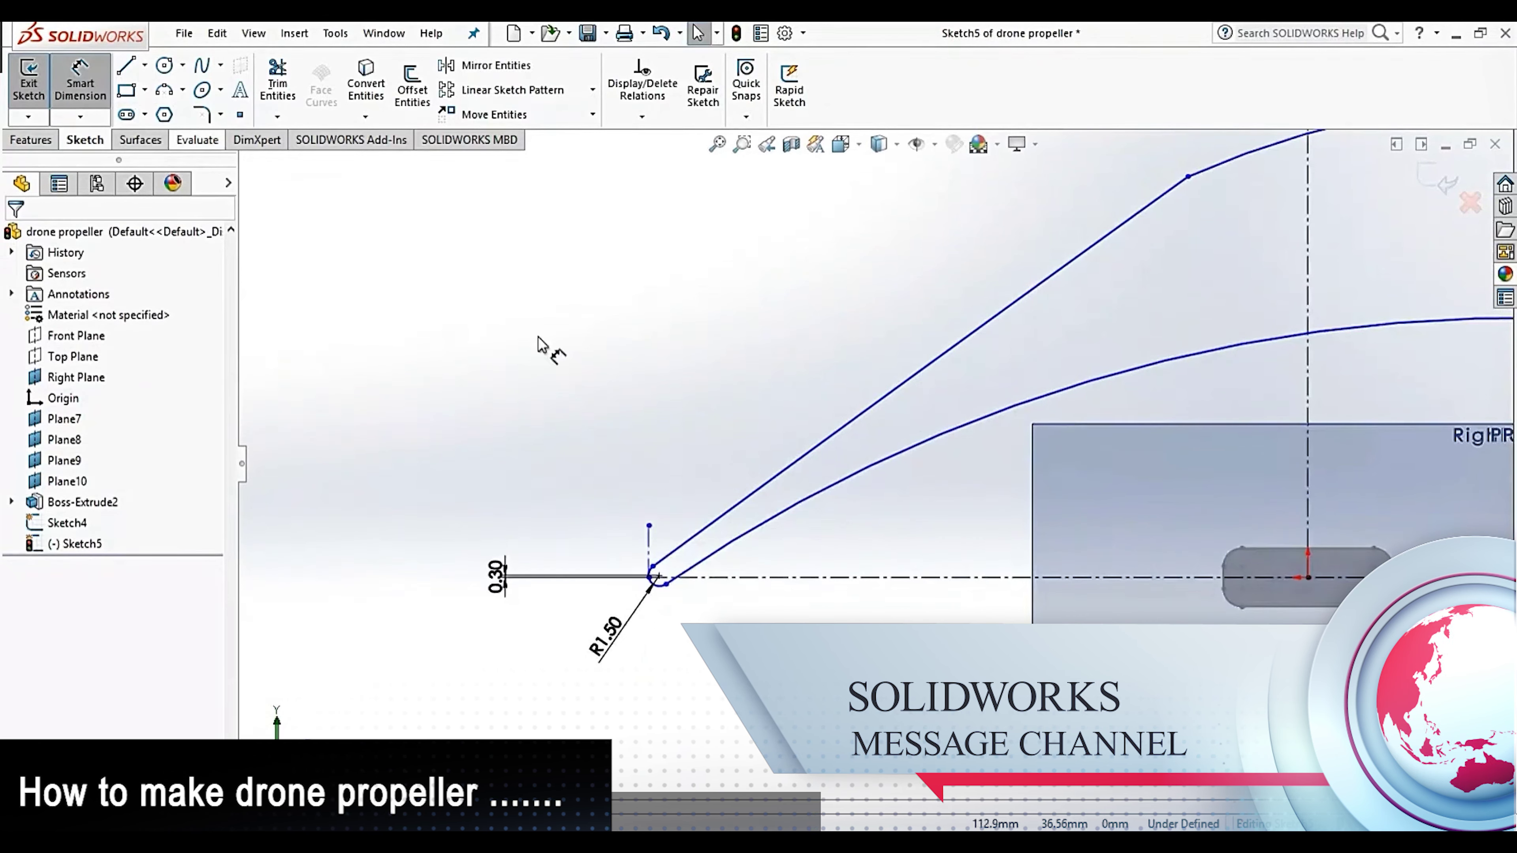
click(774, 478)
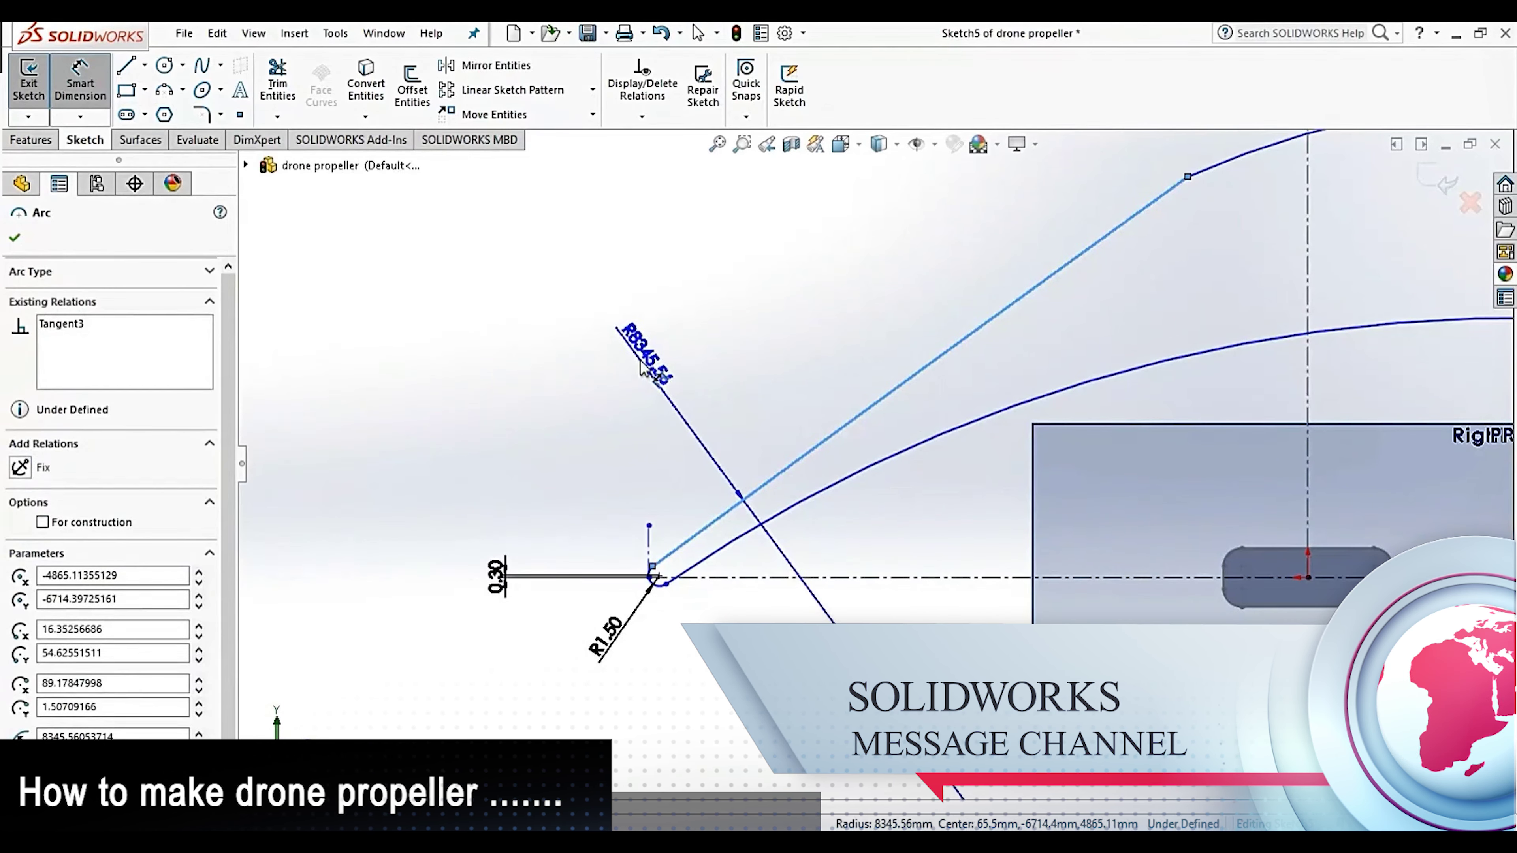
click(640, 367)
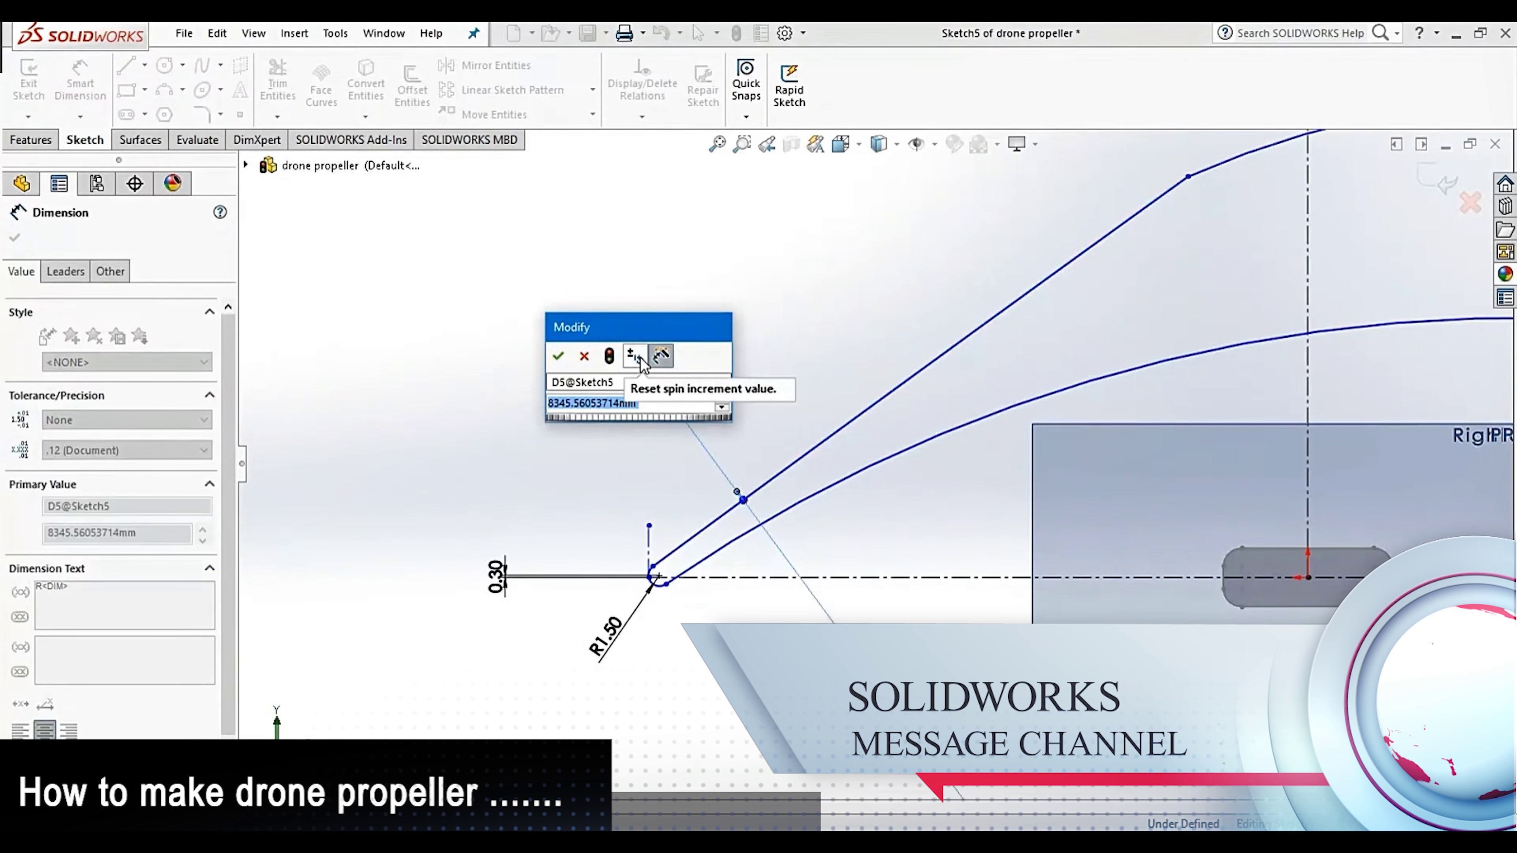
text(50)
key(Return)
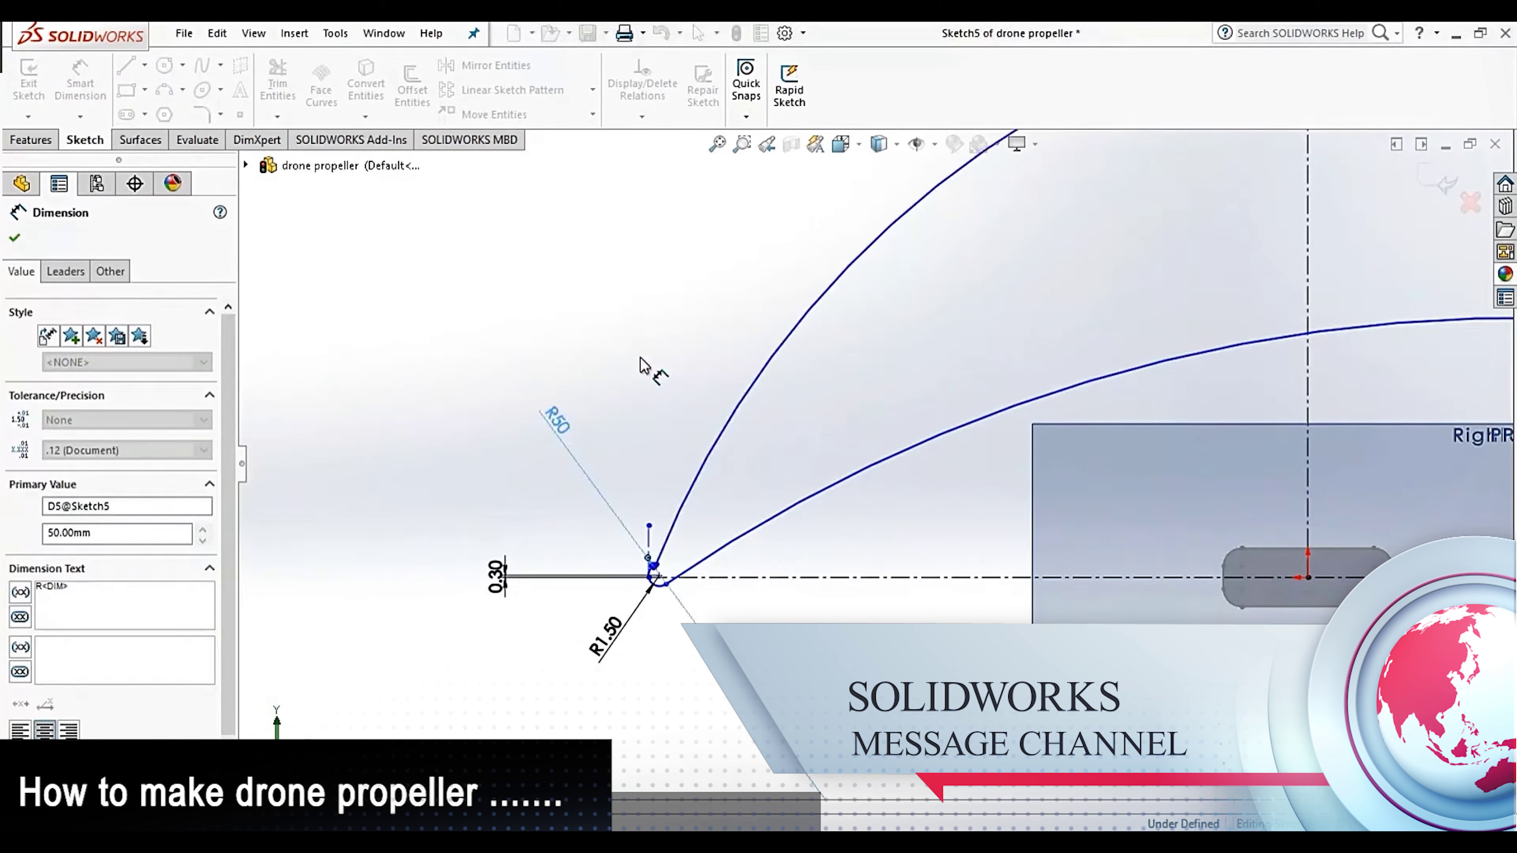
key(Escape)
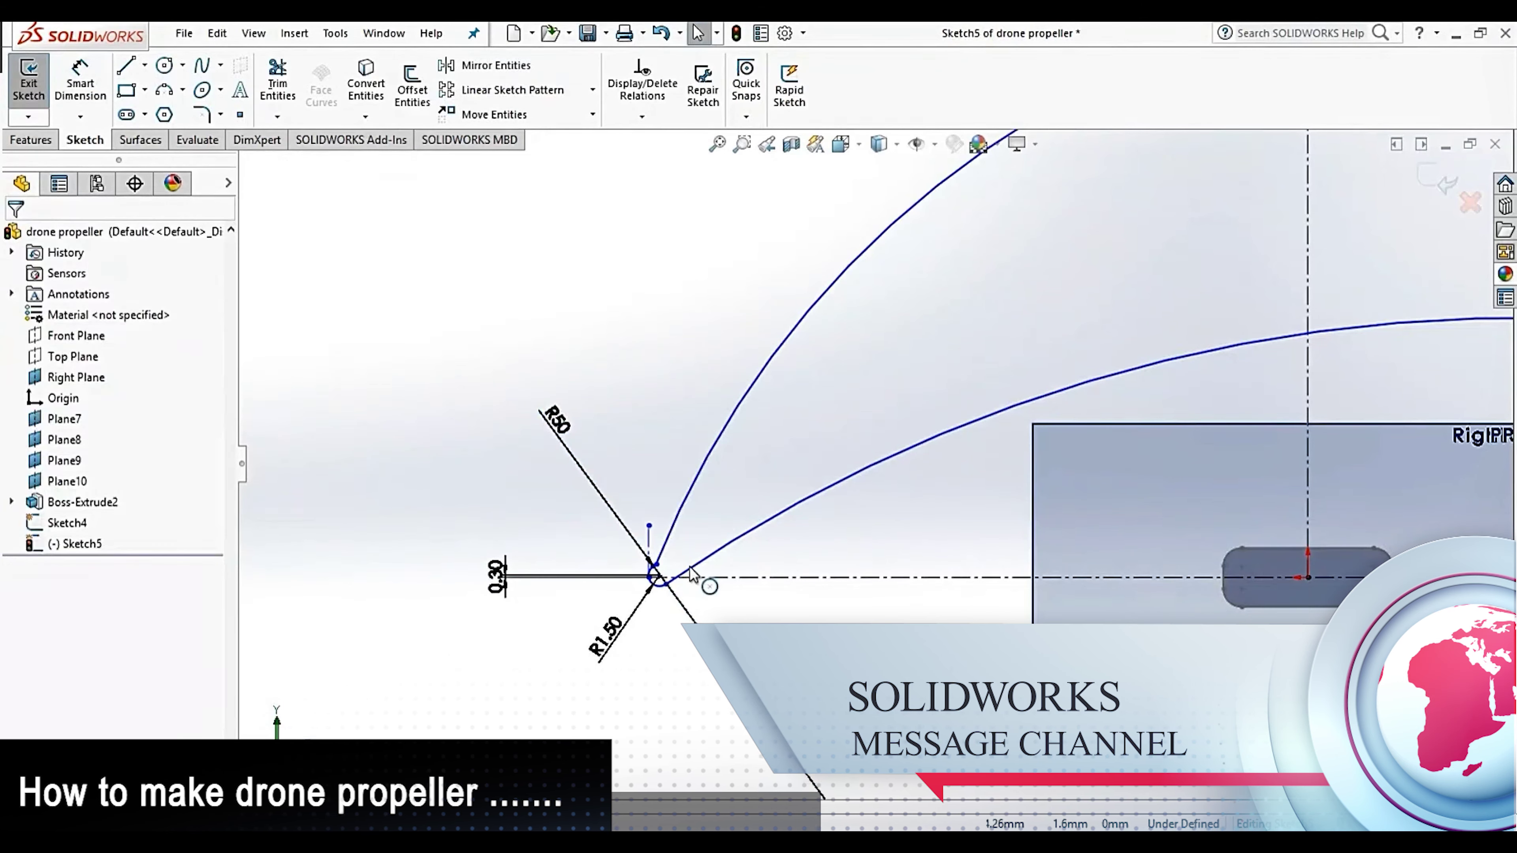
Pull the upper curve's junction up and right, and snap the trailing end onto the horizontal centreline
scroll(689, 569, down, 3)
scroll(686, 568, down, 2)
scroll(721, 492, down, 2)
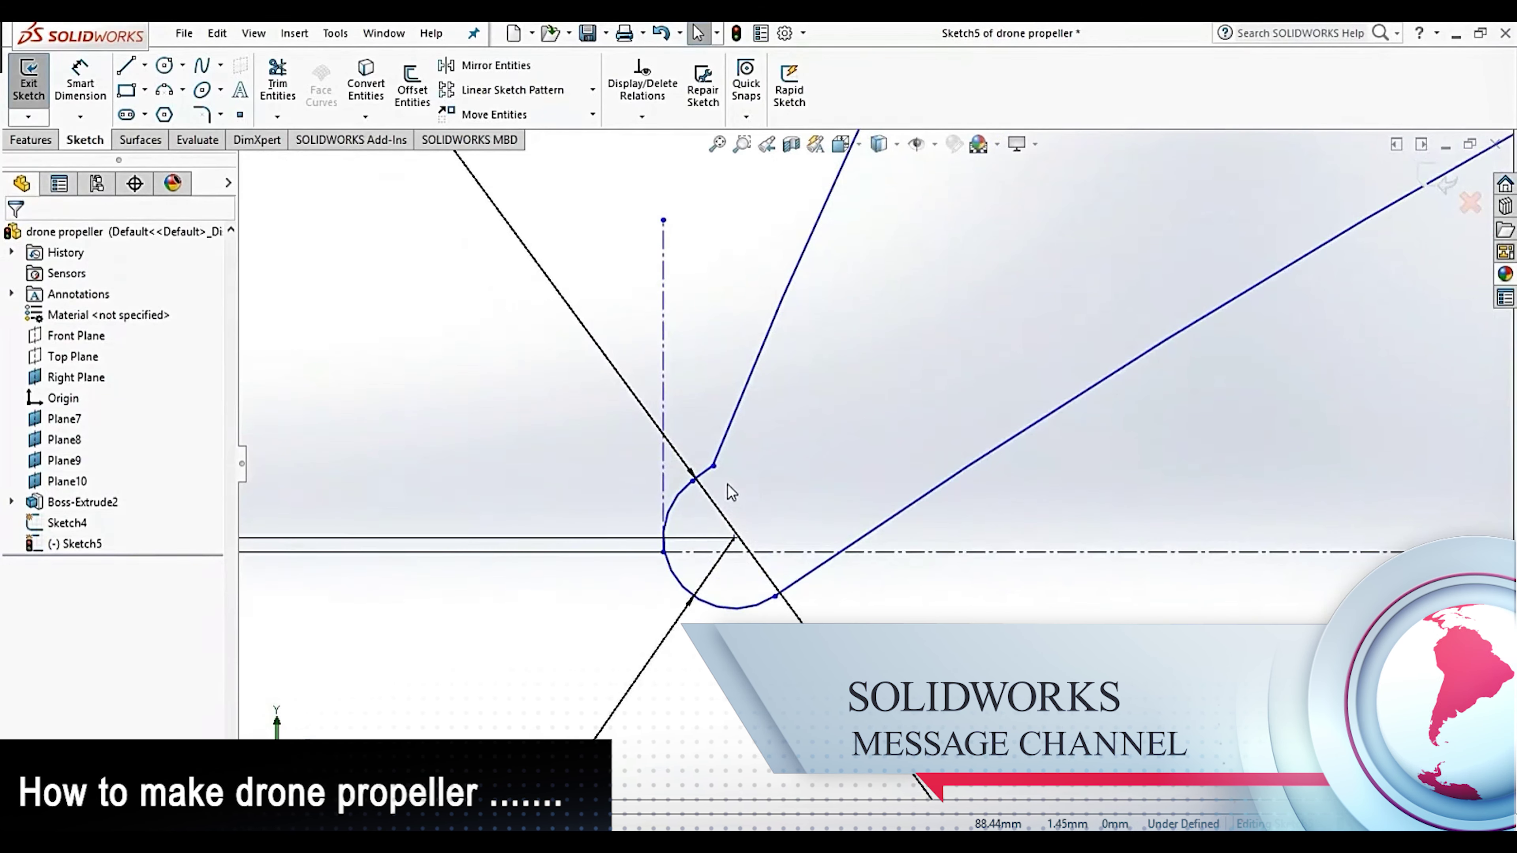
drag(712, 466, 1081, 263)
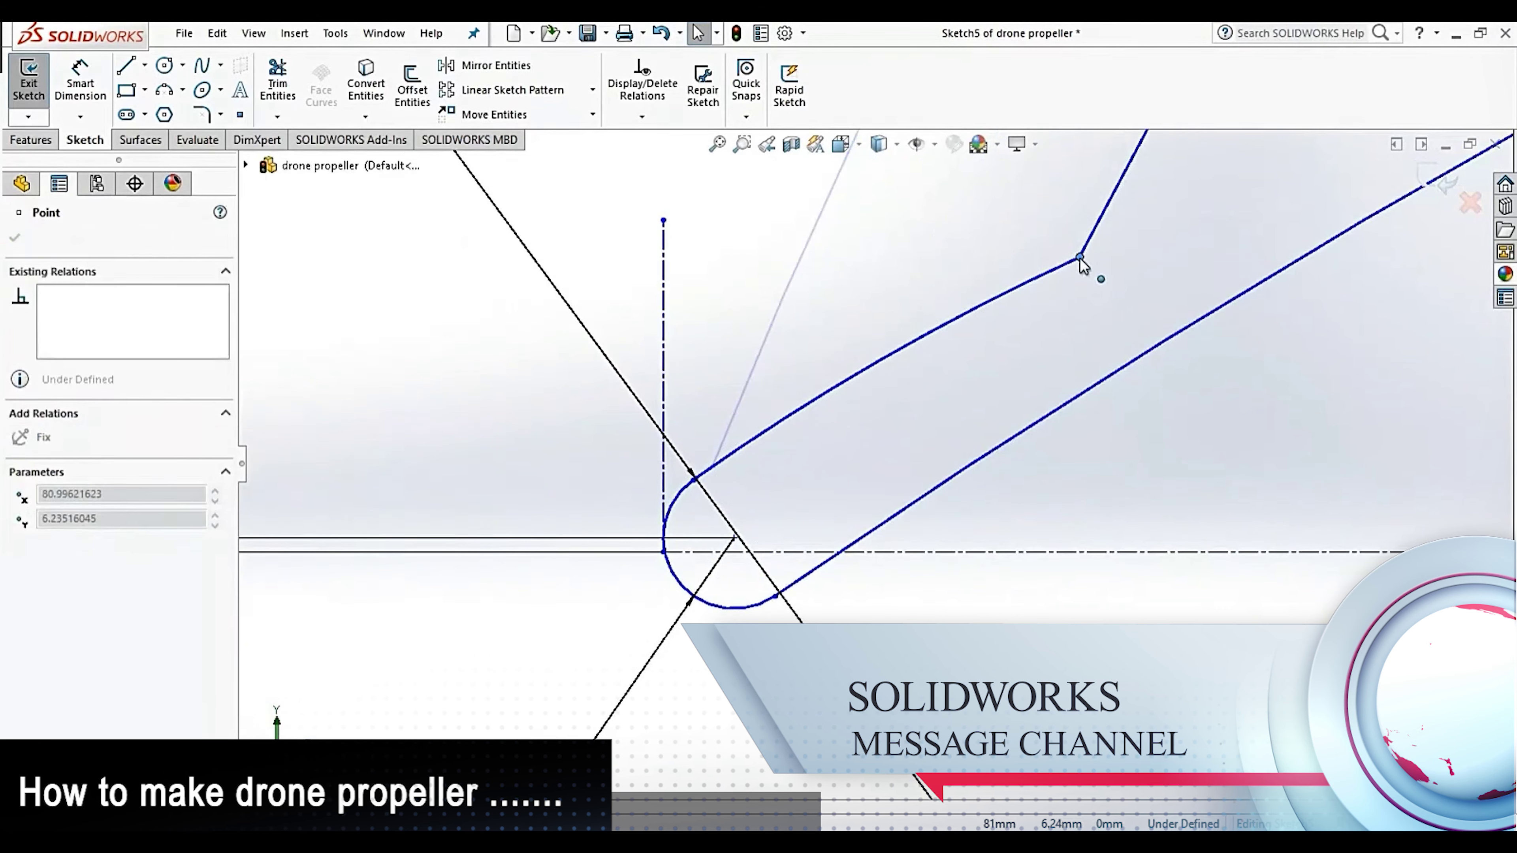
scroll(1015, 341, up, 3)
scroll(1051, 377, up, 2)
scroll(1064, 388, up, 2)
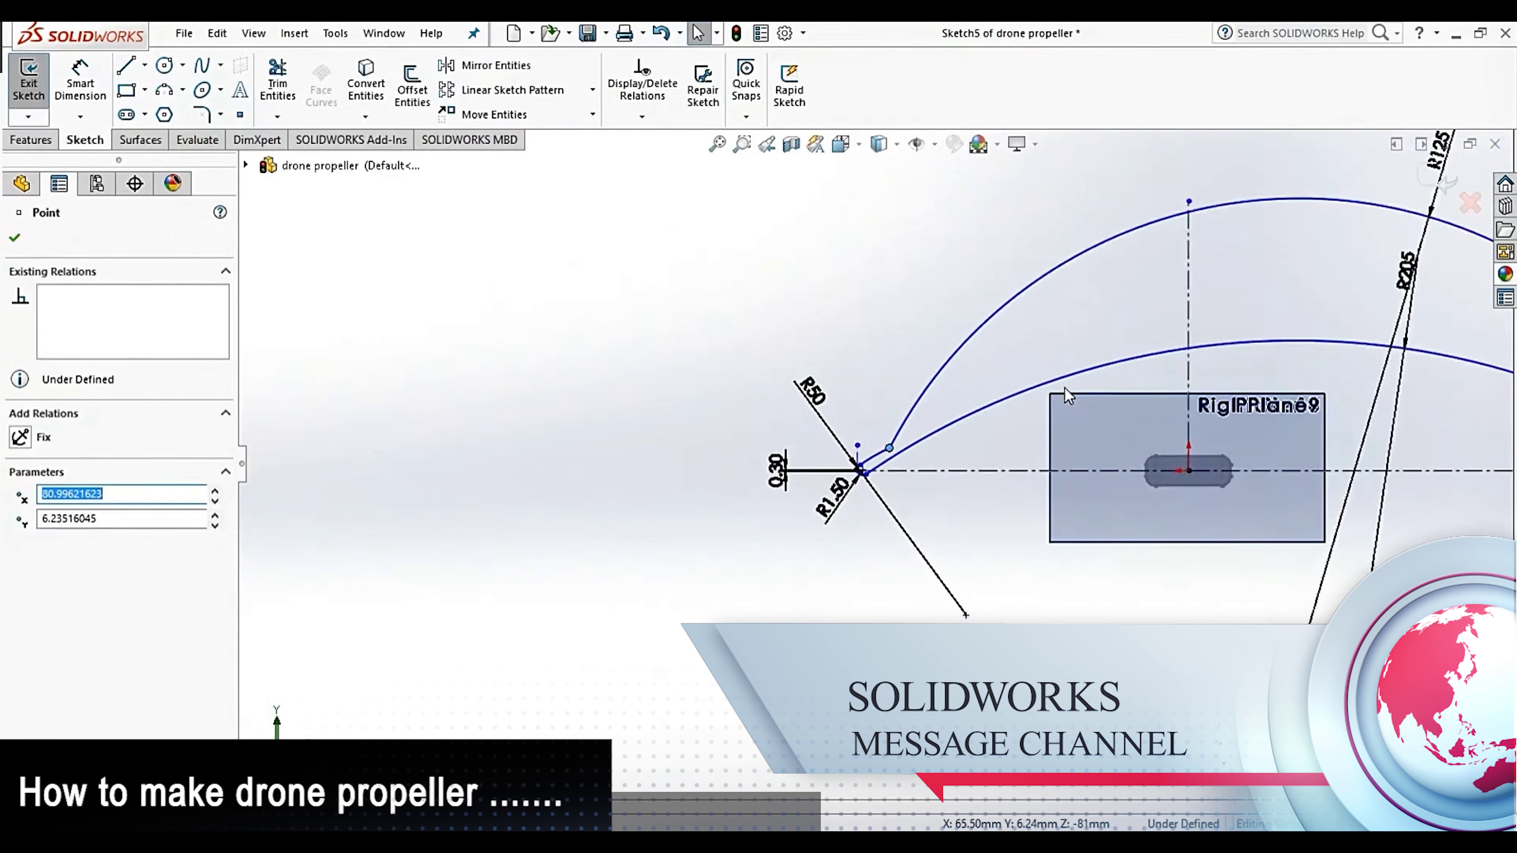
scroll(1072, 394, up, 2)
scroll(1123, 415, up, 1)
scroll(1186, 412, down, 3)
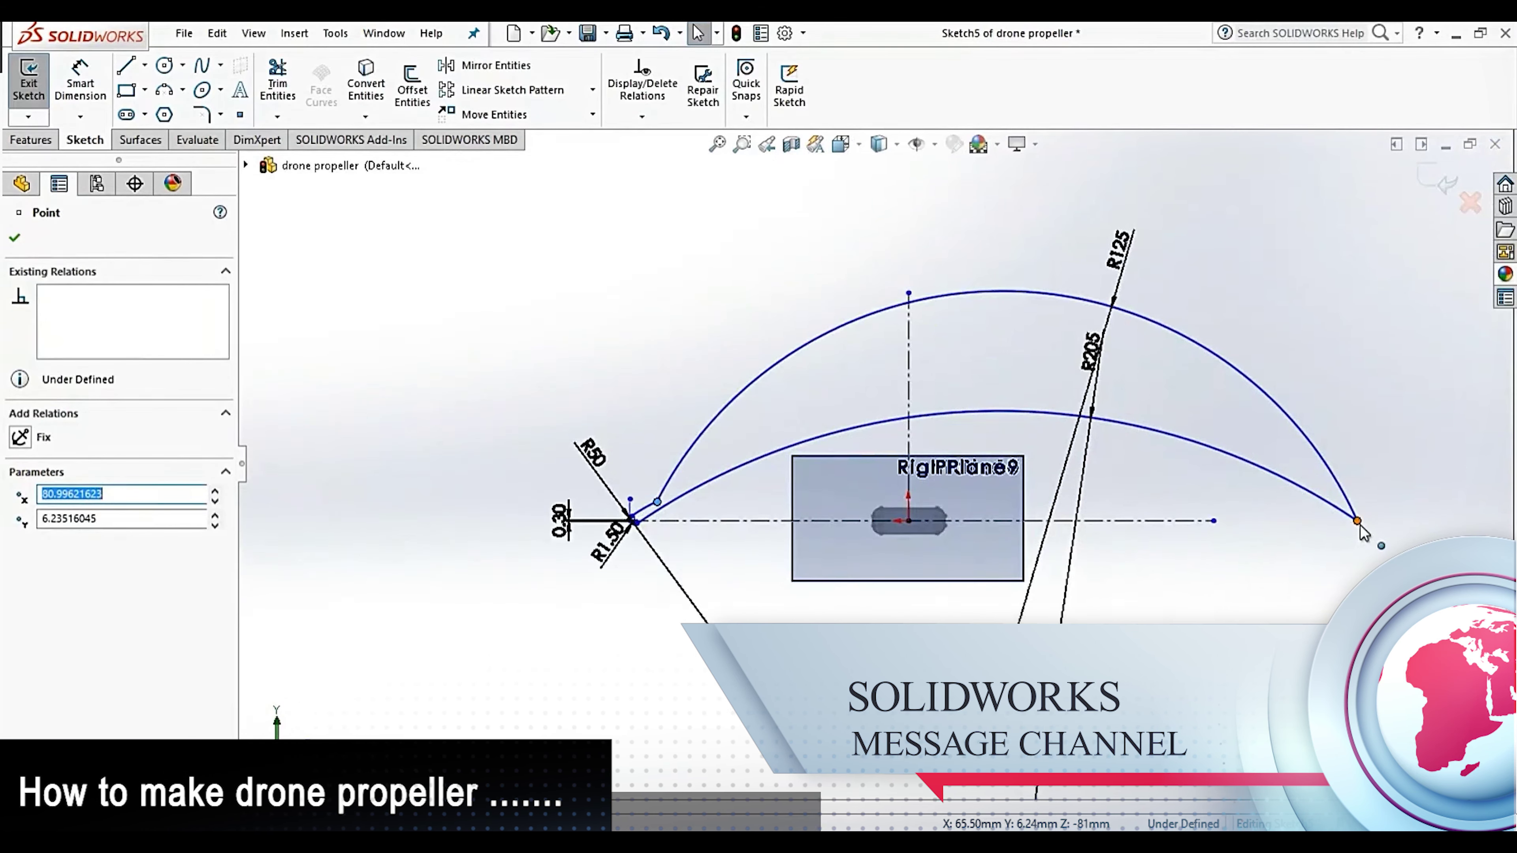
drag(1358, 522, 1115, 521)
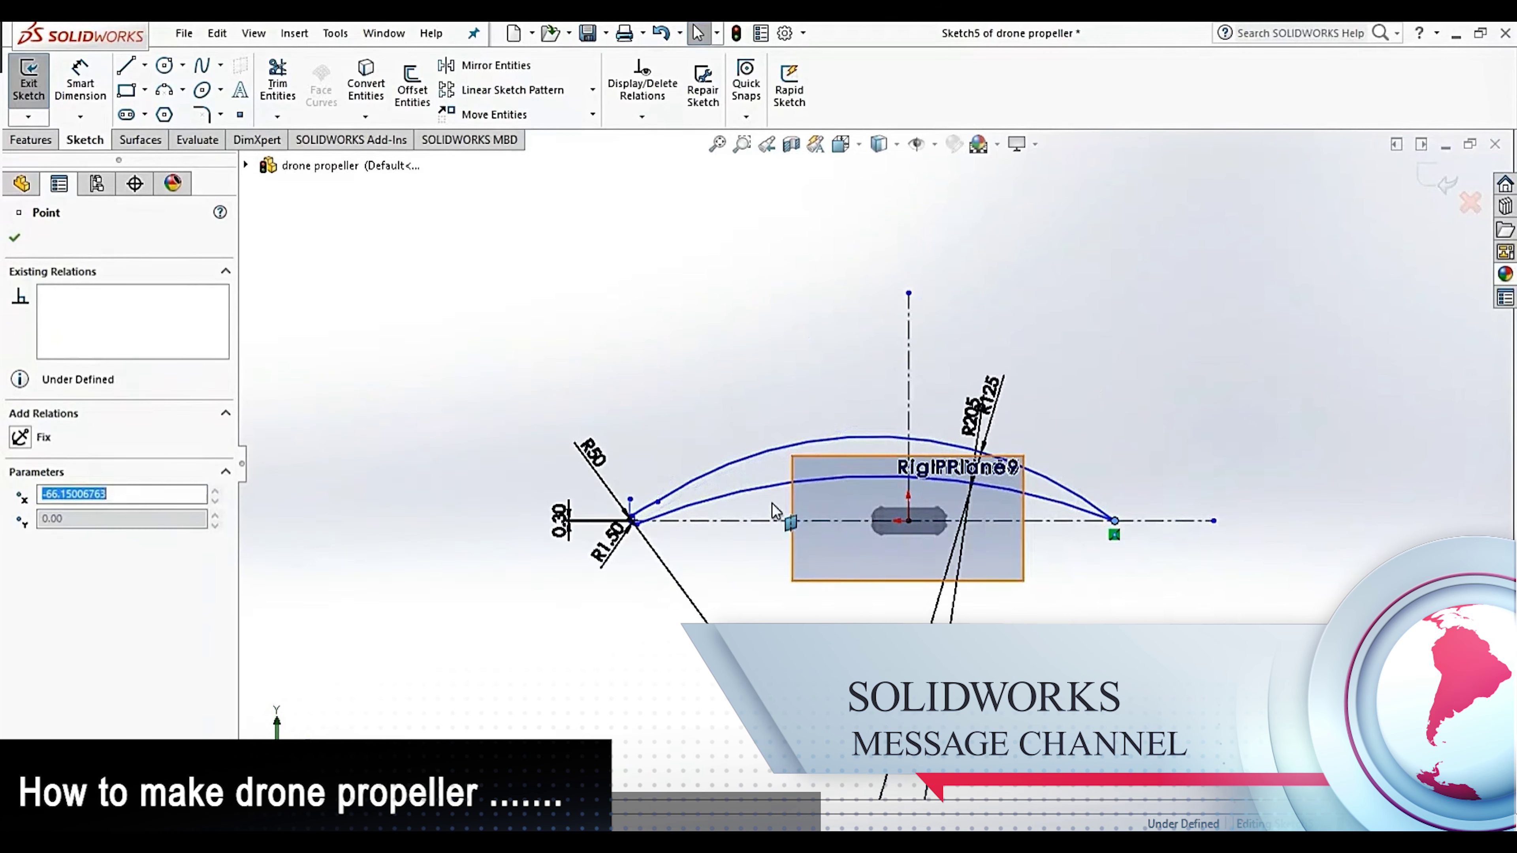
click(80, 81)
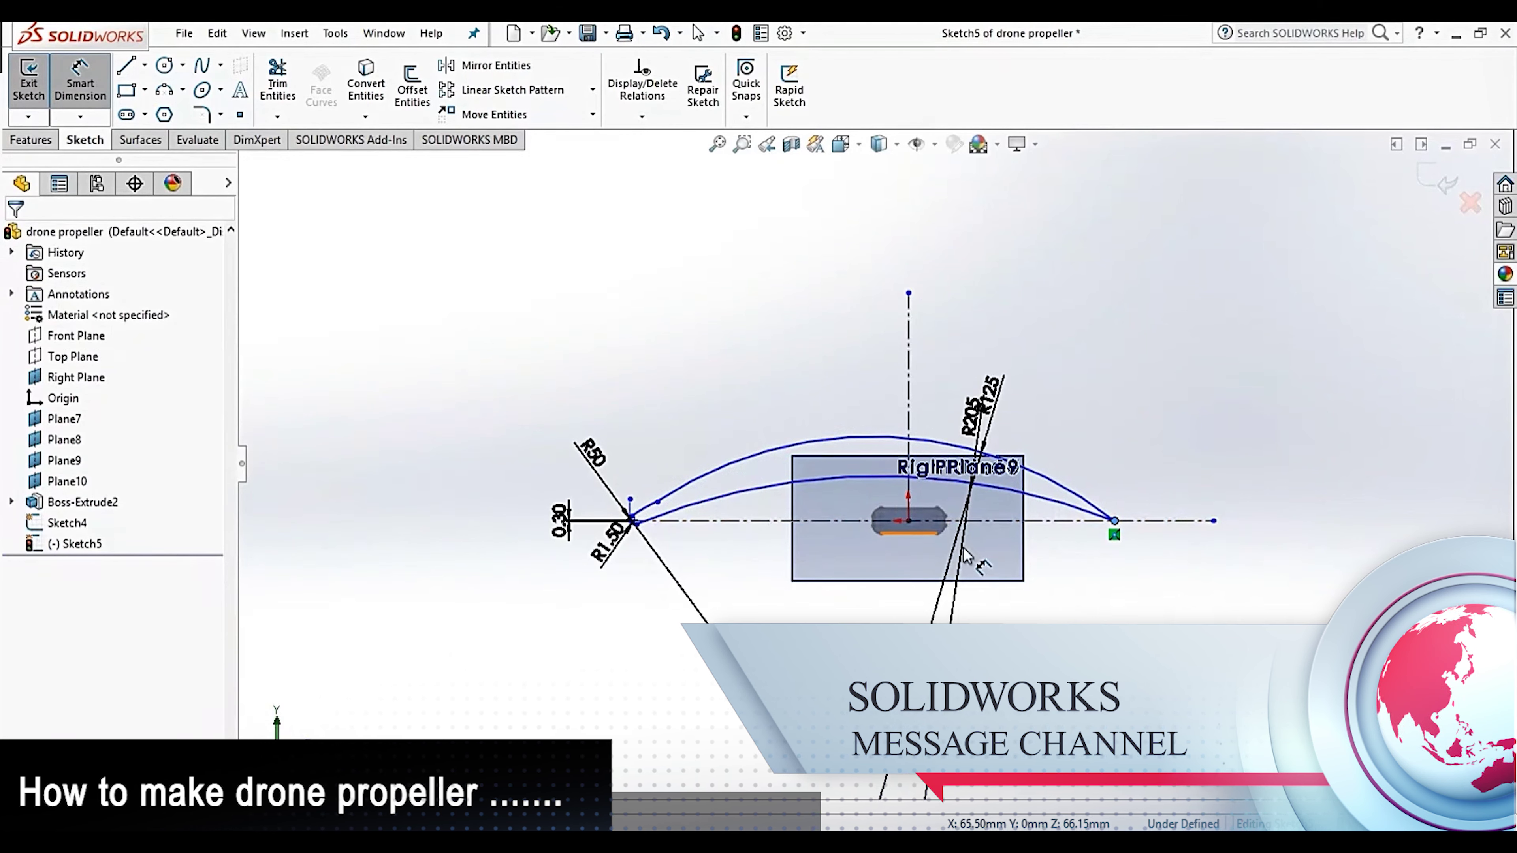
scroll(985, 538, down, 3)
scroll(1052, 508, down, 2)
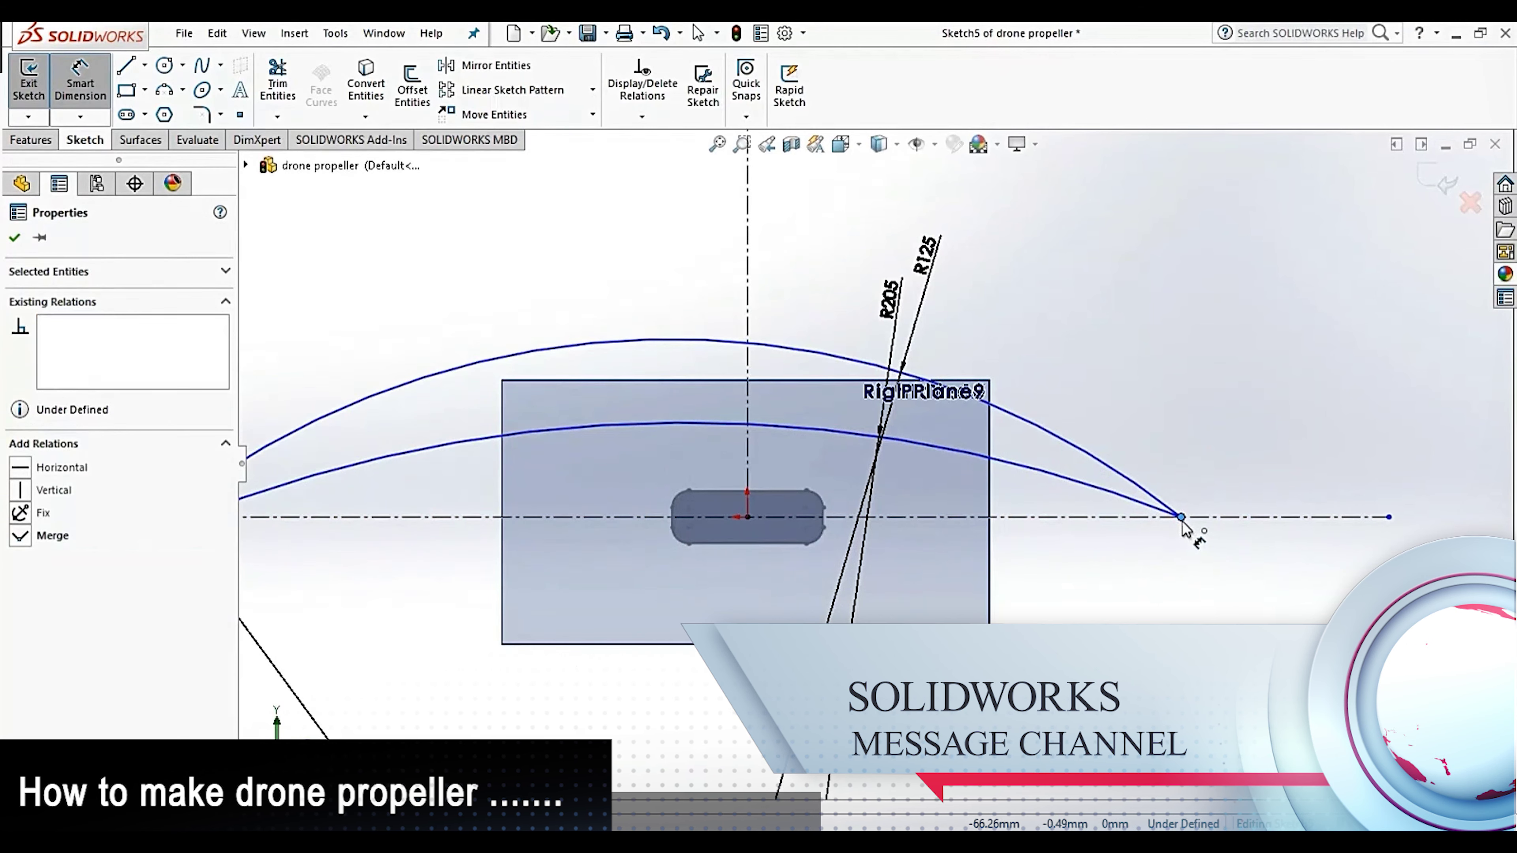
scroll(1070, 524, up, 3)
scroll(377, 478, down, 1)
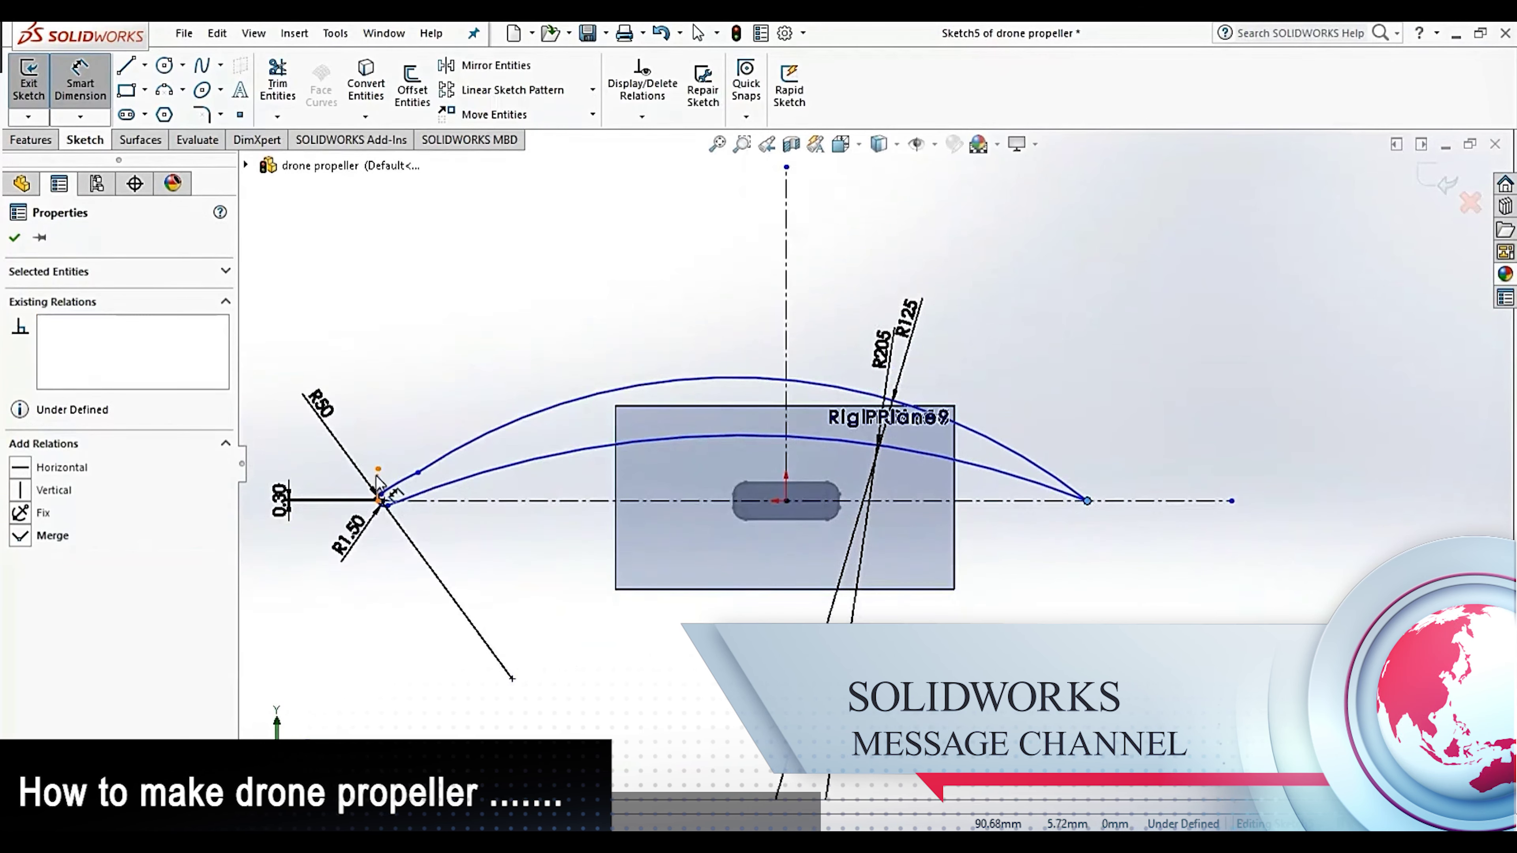
Dimension the distance between the profile's two ends as 50 mm
click(1087, 501)
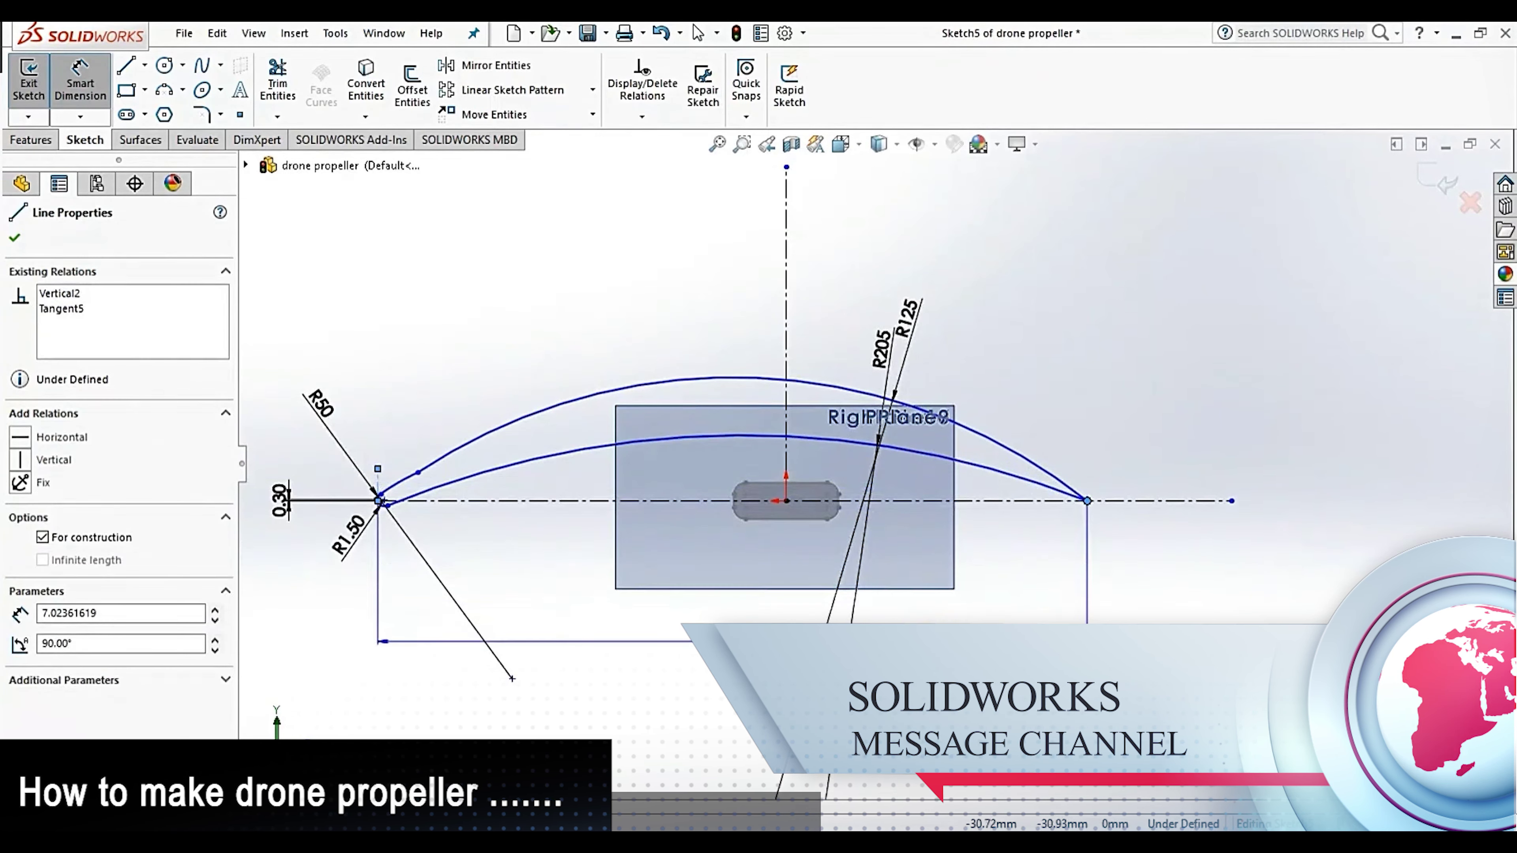
click(830, 648)
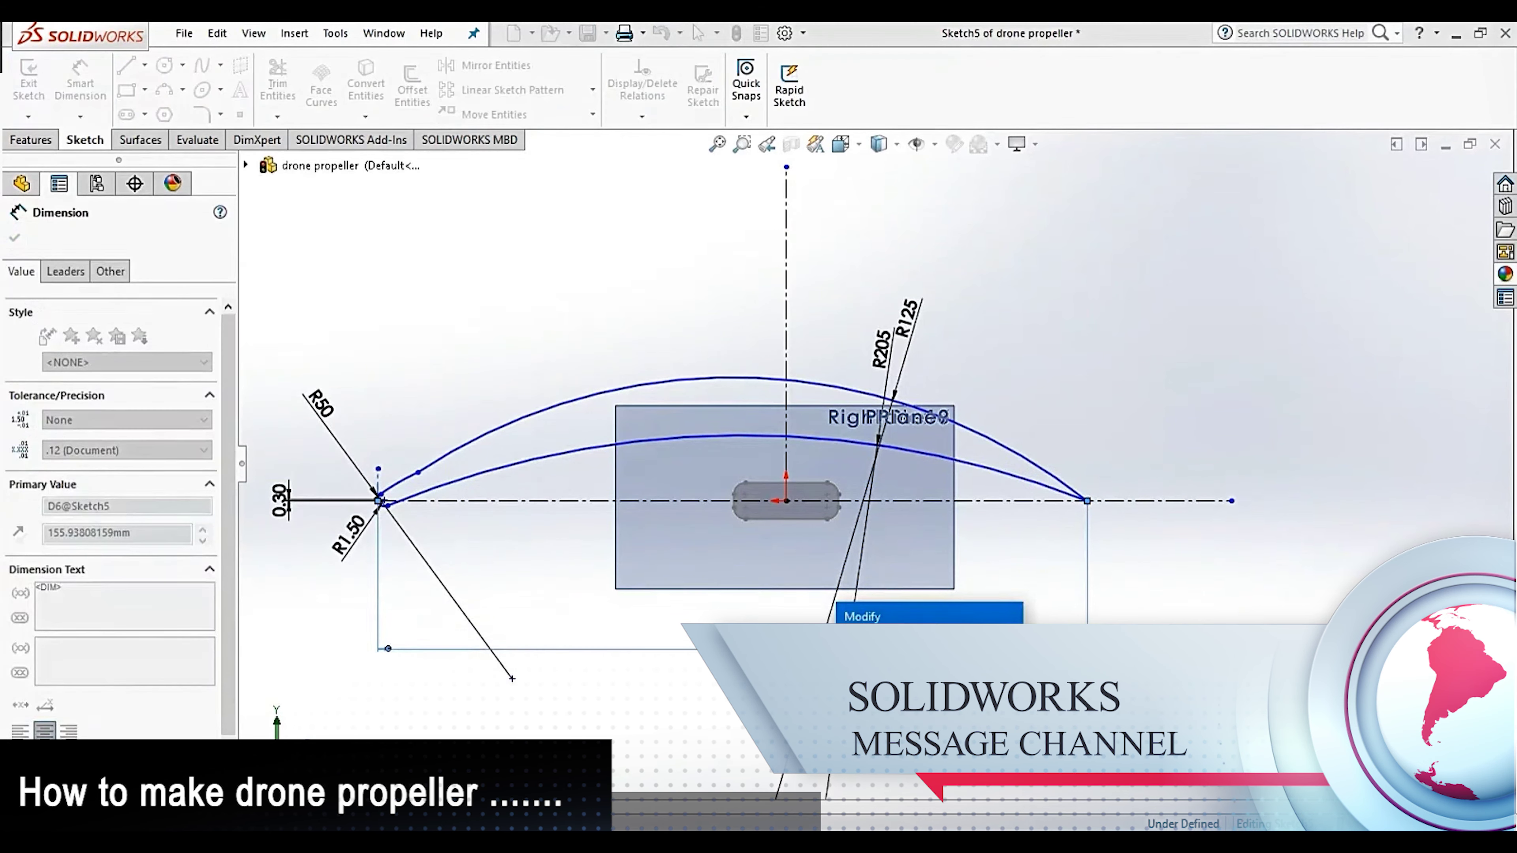
text(50)
key(Return)
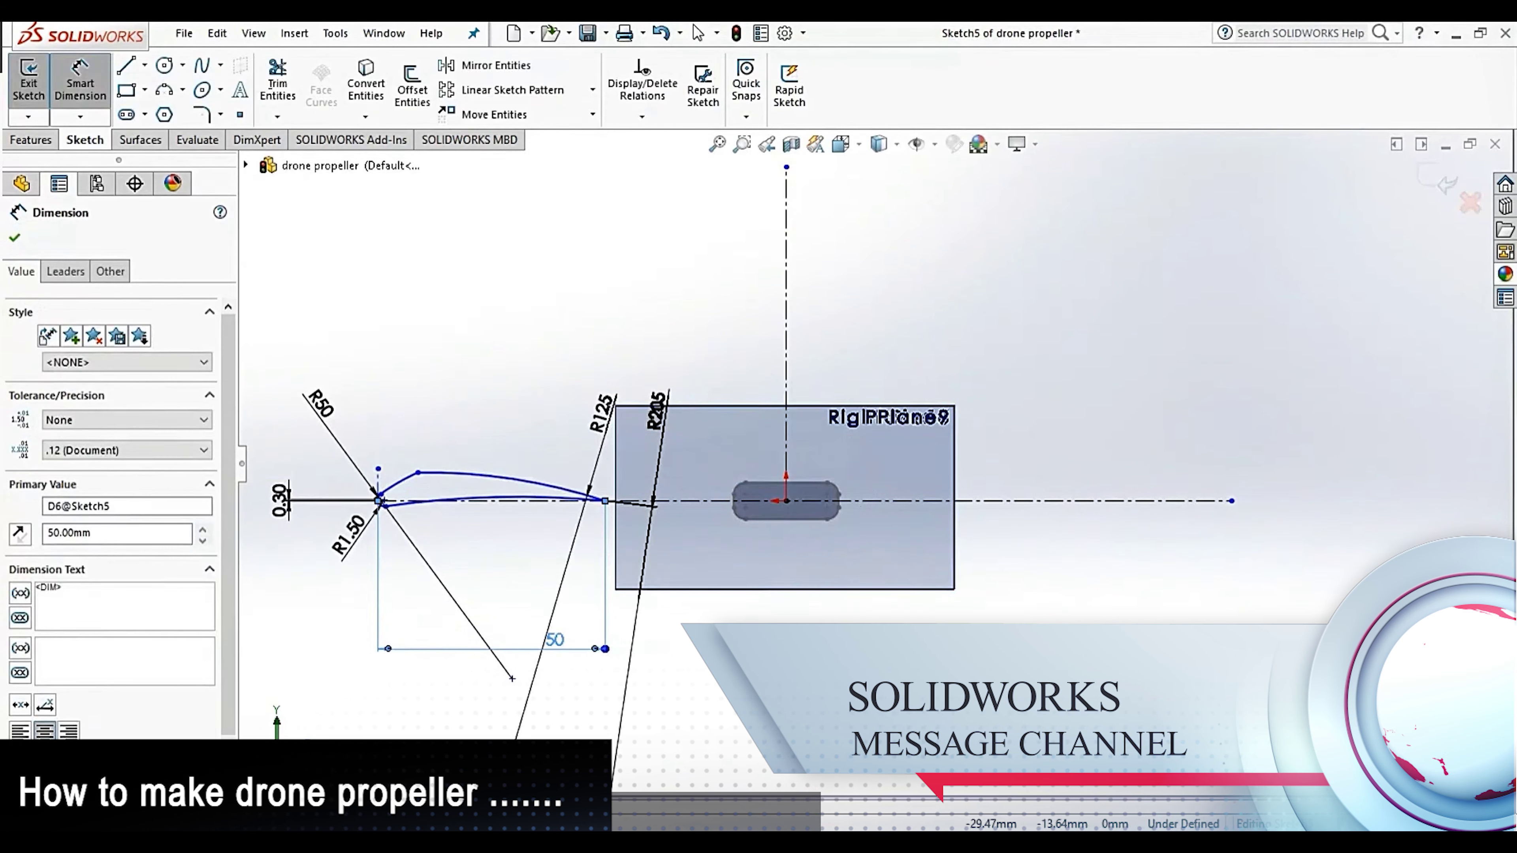
key(Escape)
Drag the upper curve's crest right to sit above the middle of the hub slot
scroll(803, 497, up, 5)
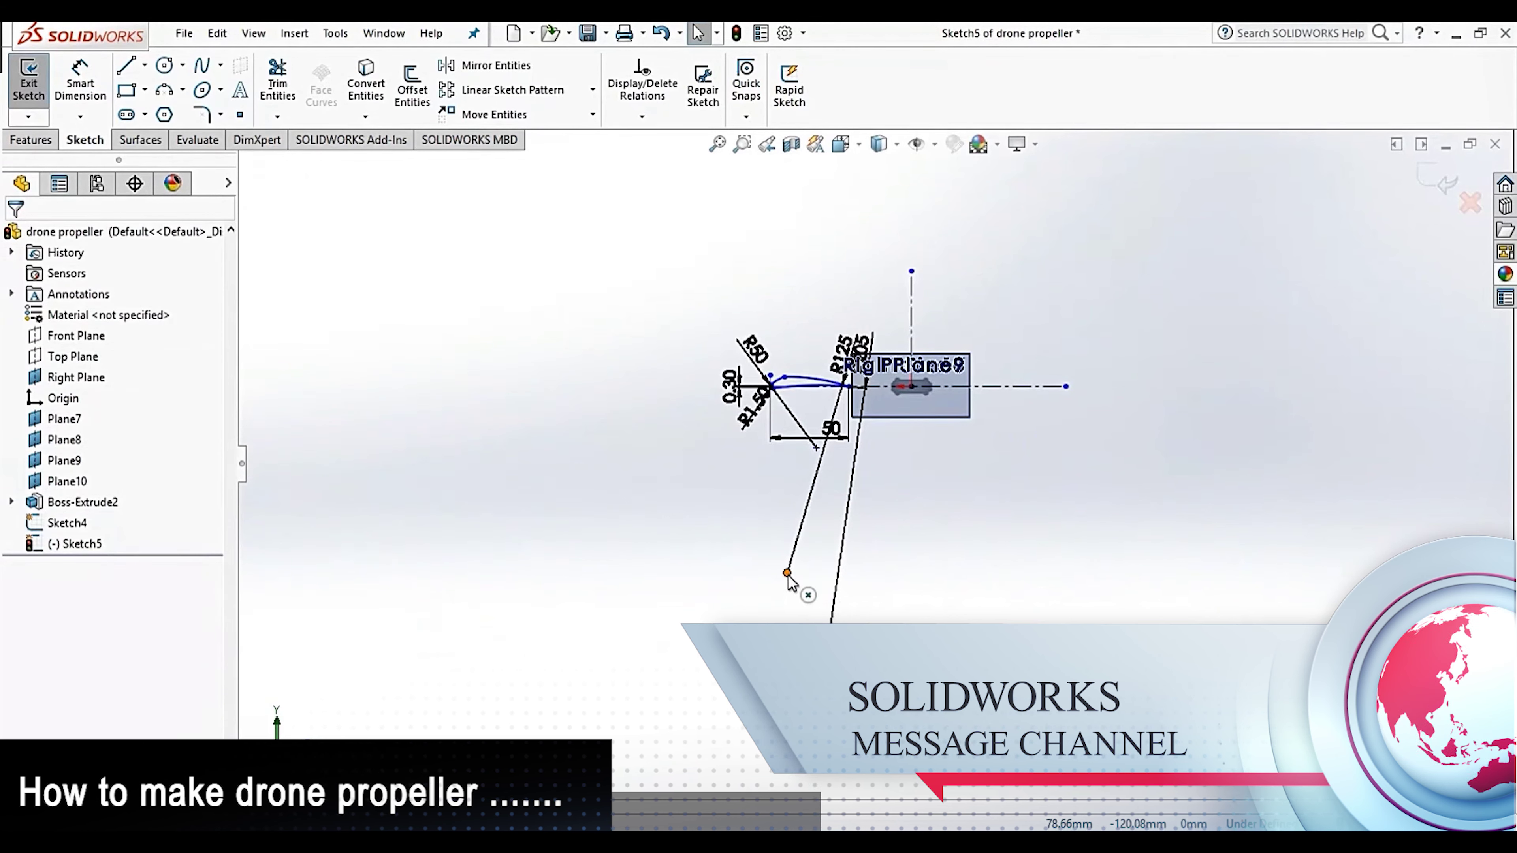
click(787, 575)
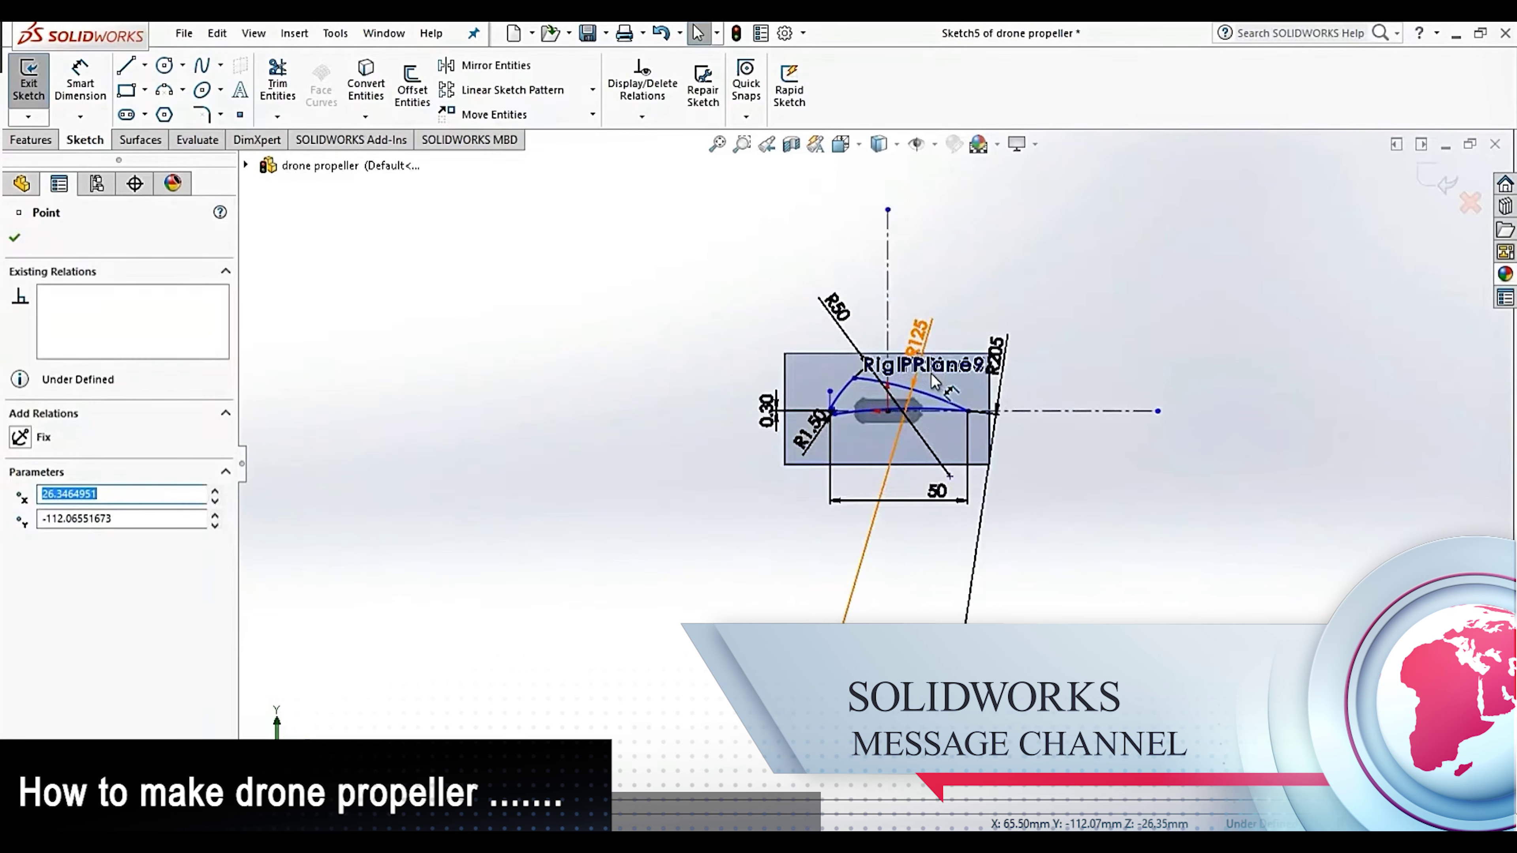
scroll(920, 376, down, 4)
key(Escape)
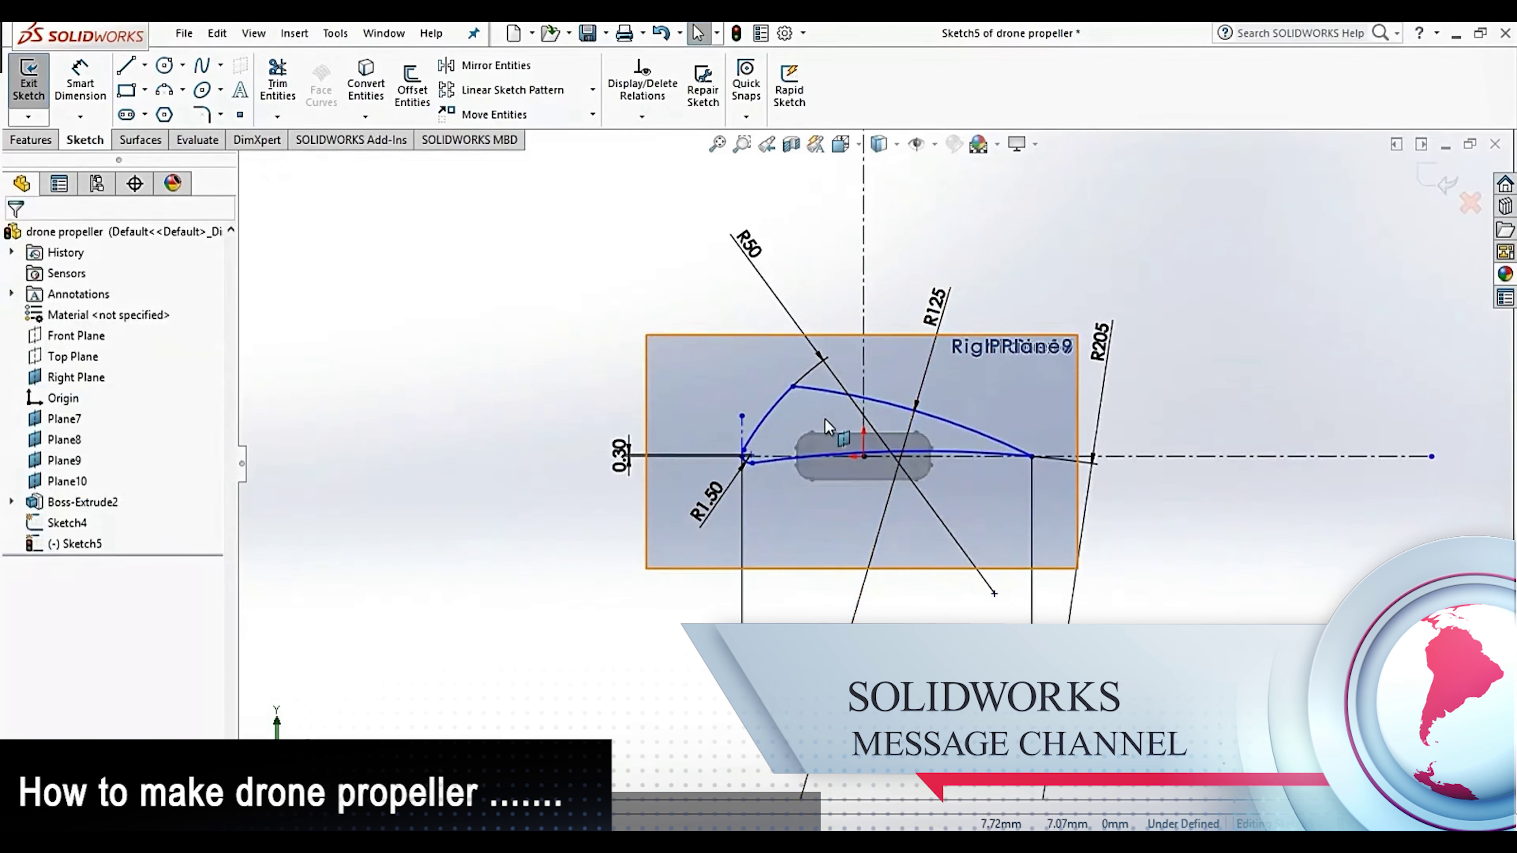
scroll(825, 419, down, 5)
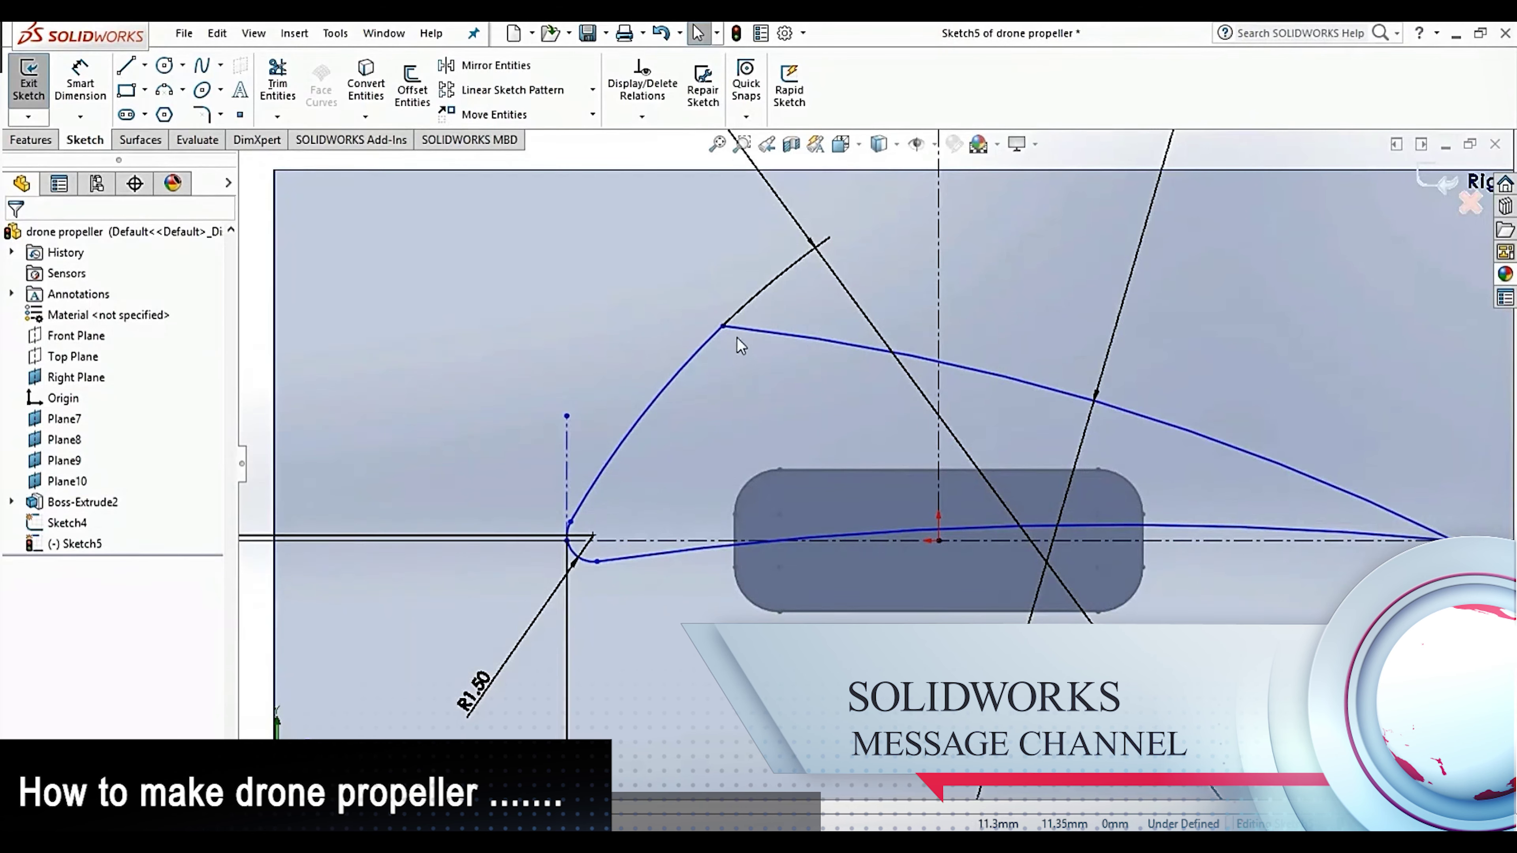
mouse_move(723, 326)
mouse_down()
mouse_move(894, 451)
mouse_move(1006, 451)
mouse_up()
scroll(880, 434, up, 1)
scroll(882, 419, up, 2)
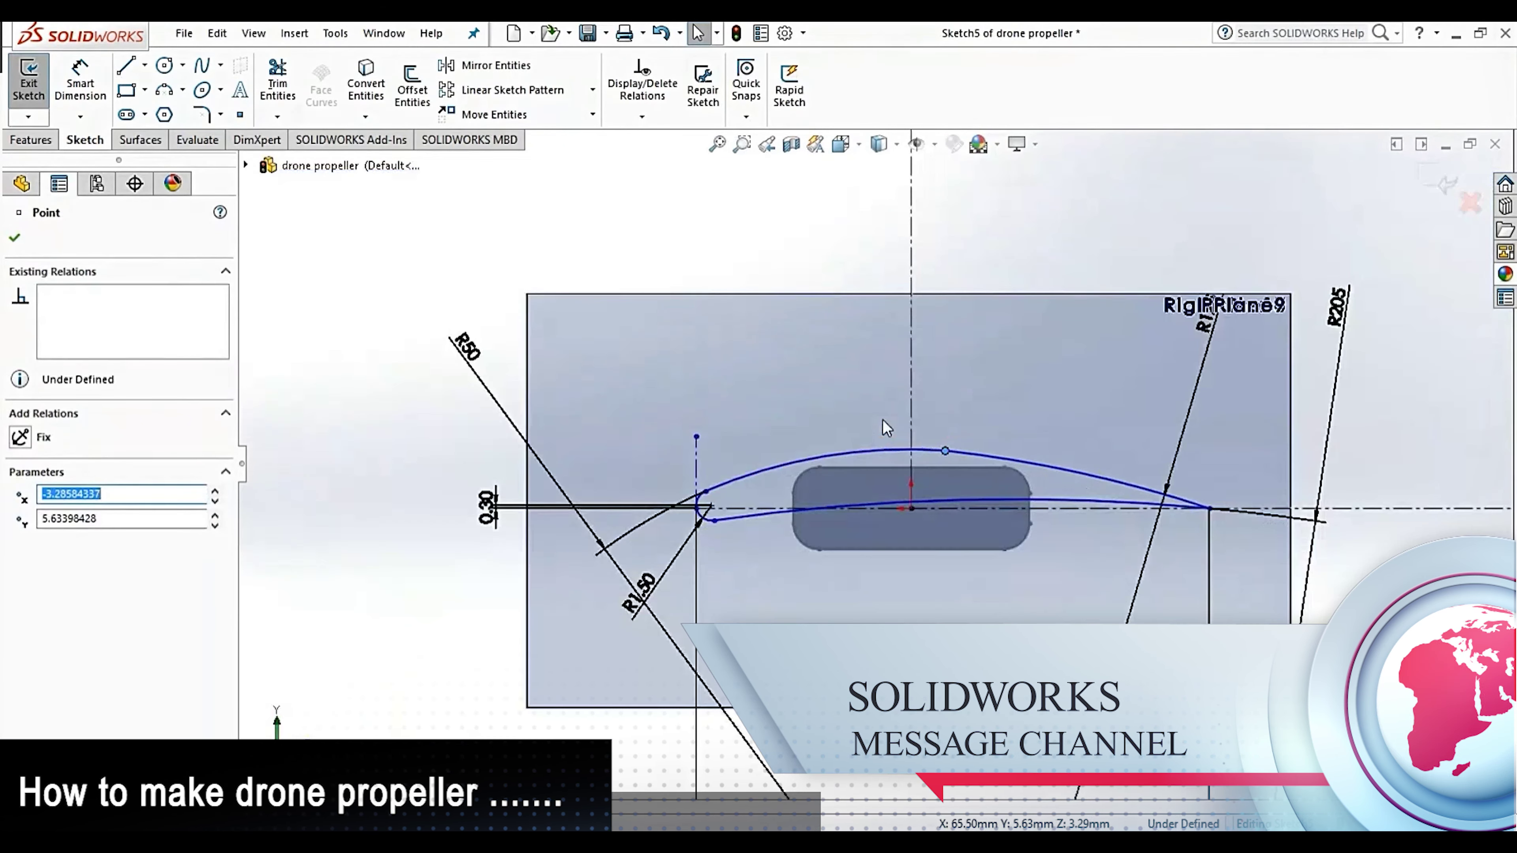
scroll(891, 423, up, 1)
scroll(912, 440, up, 2)
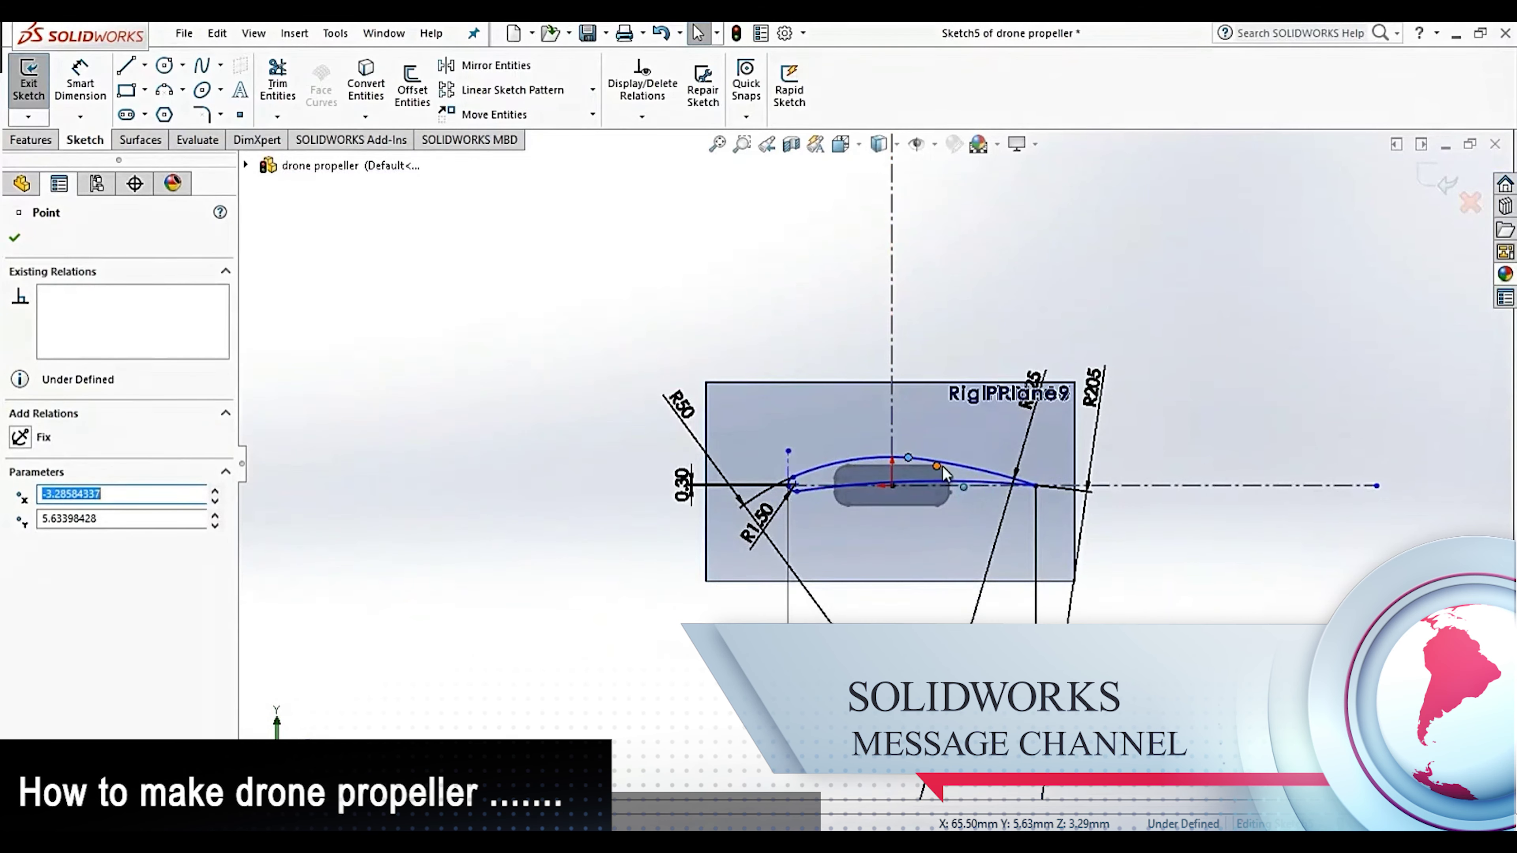
scroll(942, 467, down, 1)
scroll(914, 468, down, 2)
scroll(826, 442, down, 2)
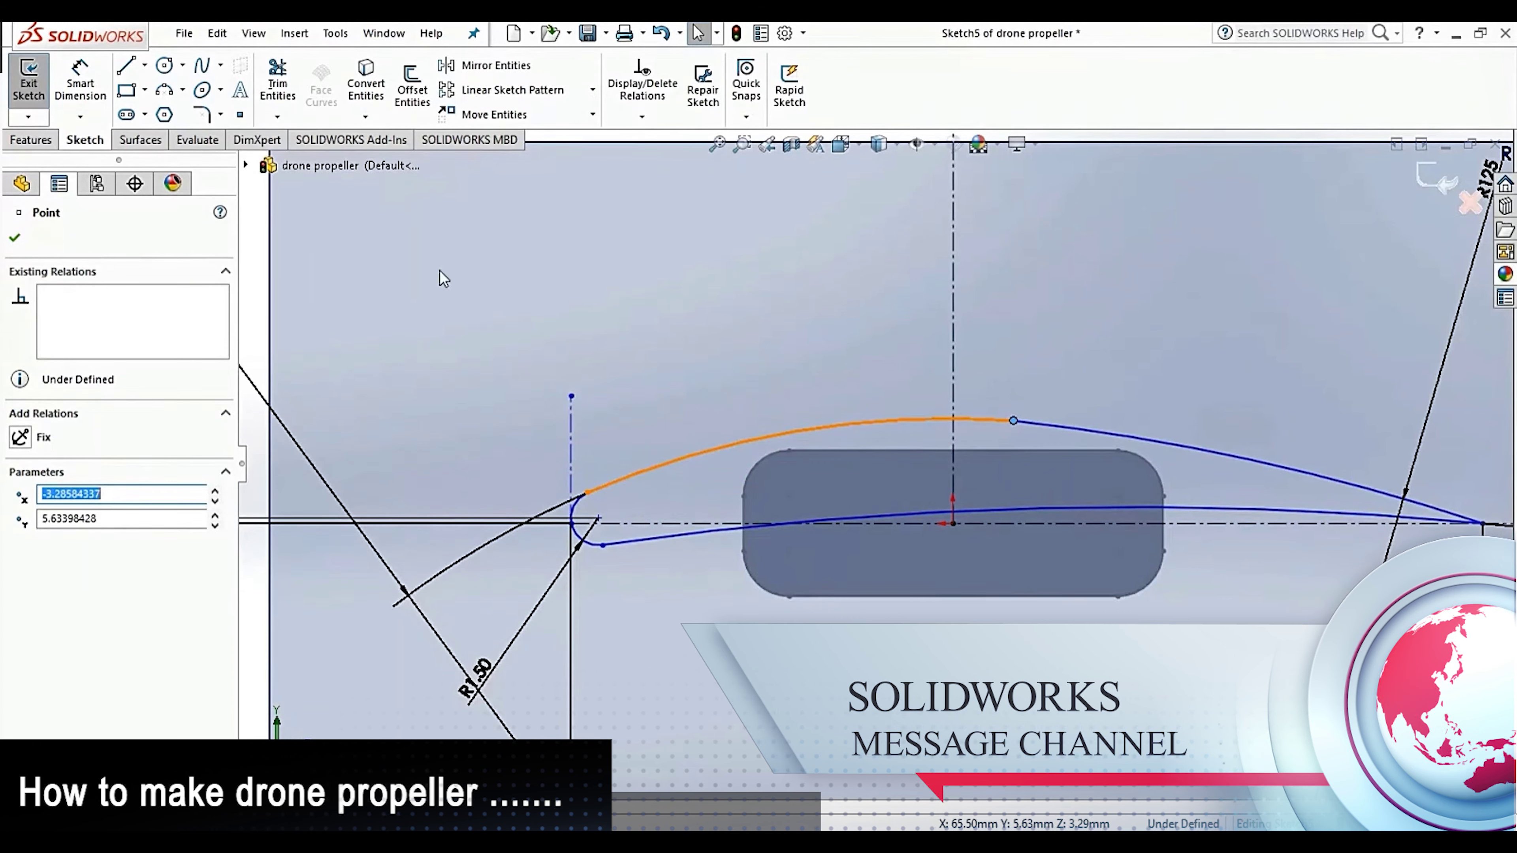
Dimension the leading-edge construction line at 22 mm and 16 mm horizontal distances
click(93, 87)
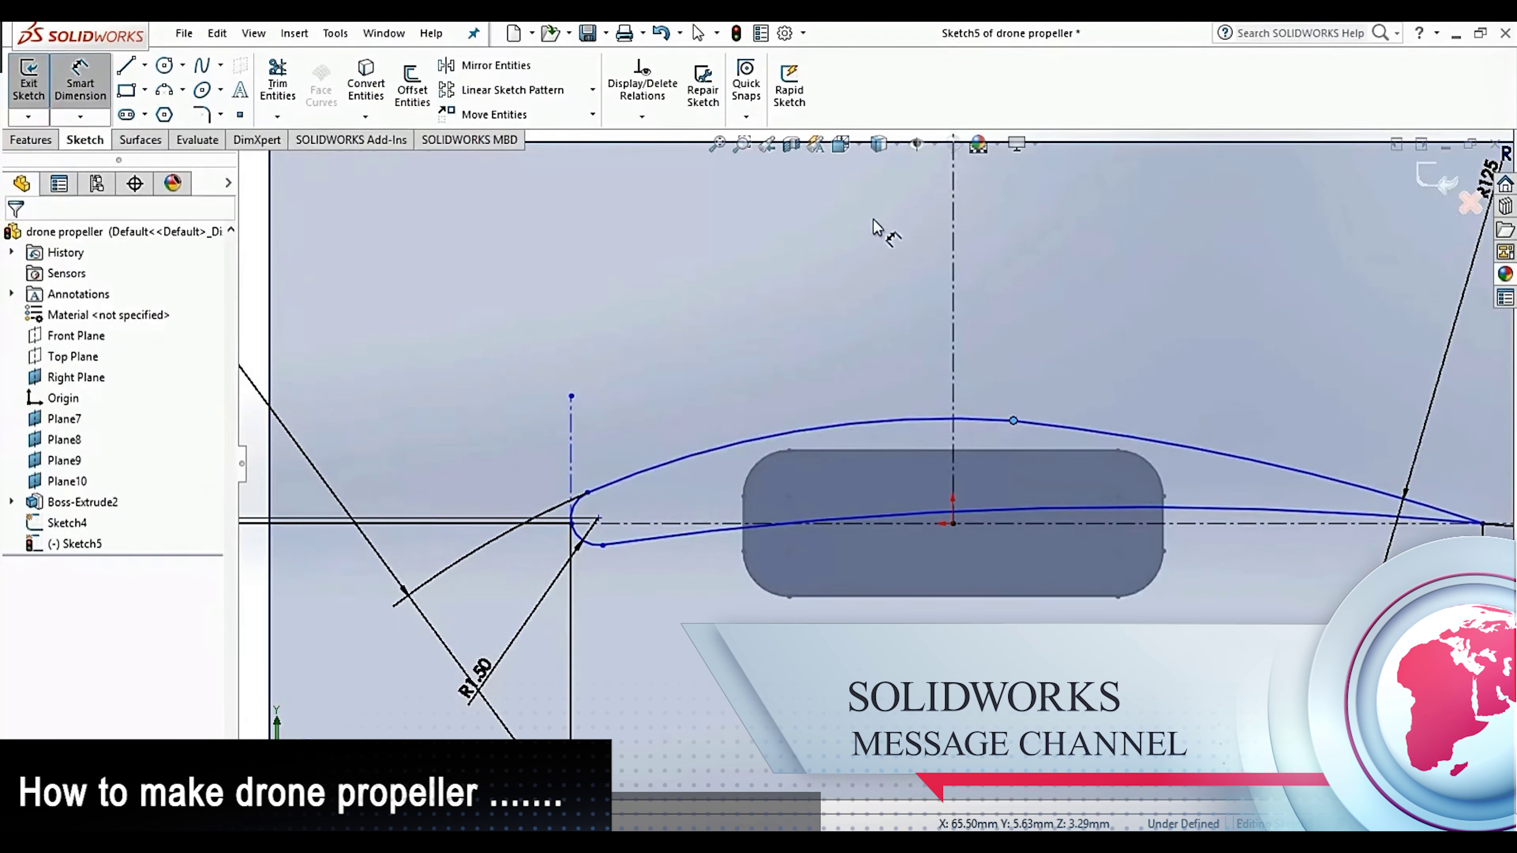
click(571, 442)
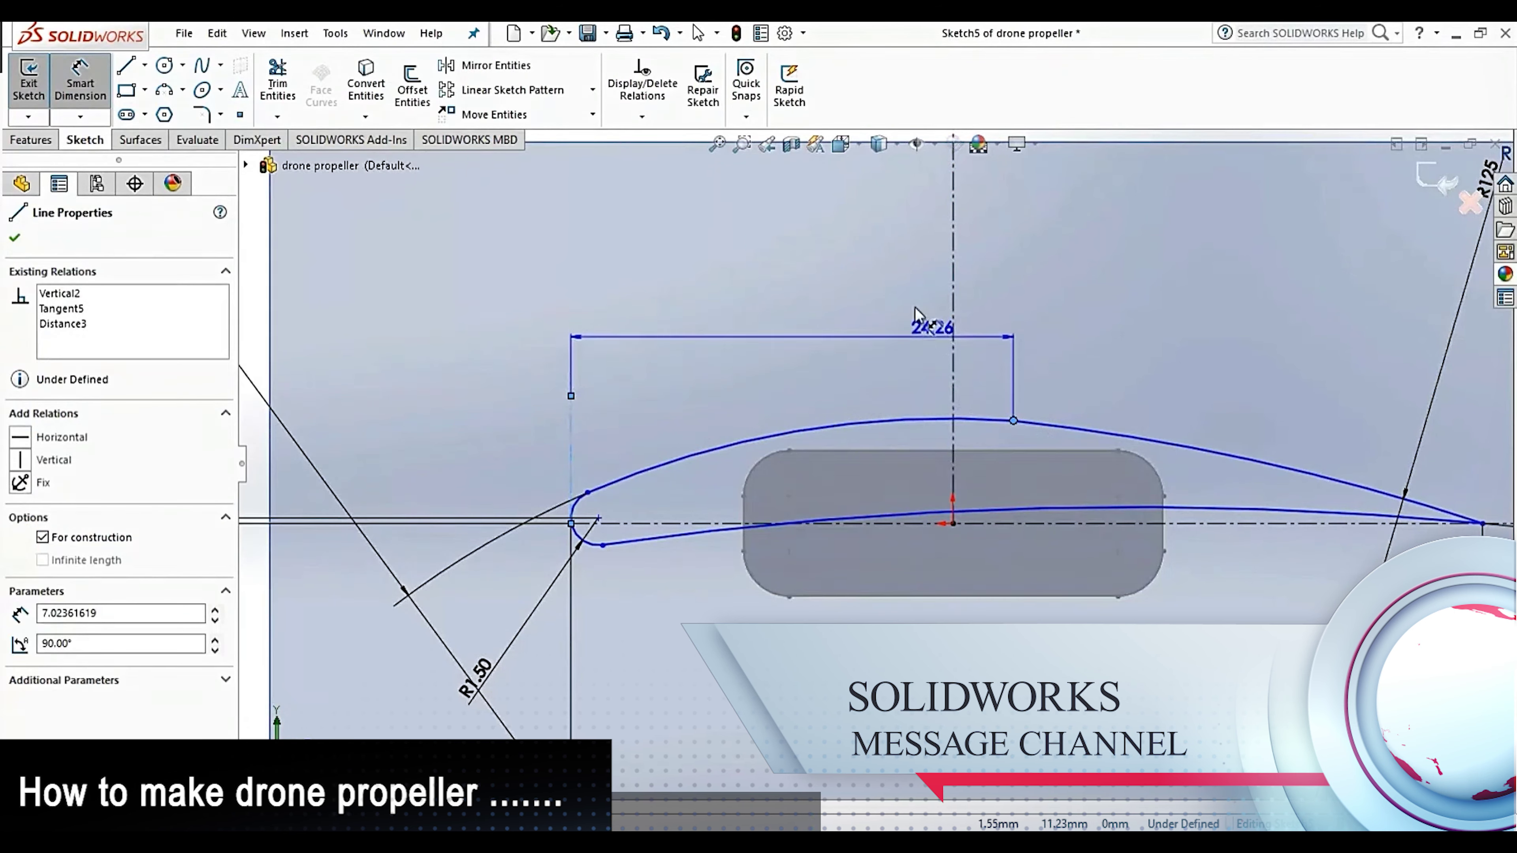
click(806, 306)
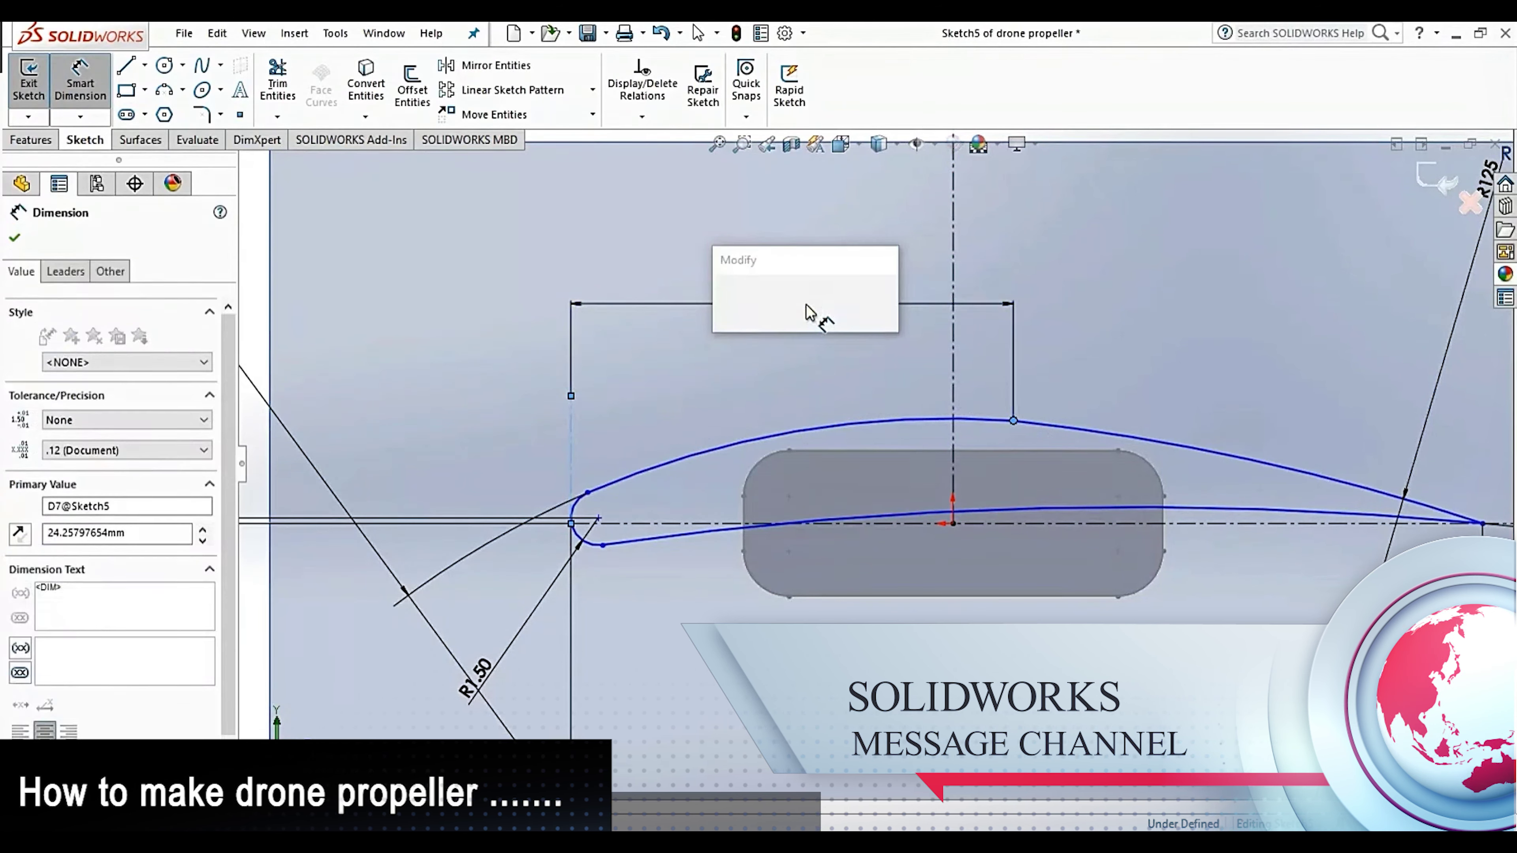
text(22)
key(Return)
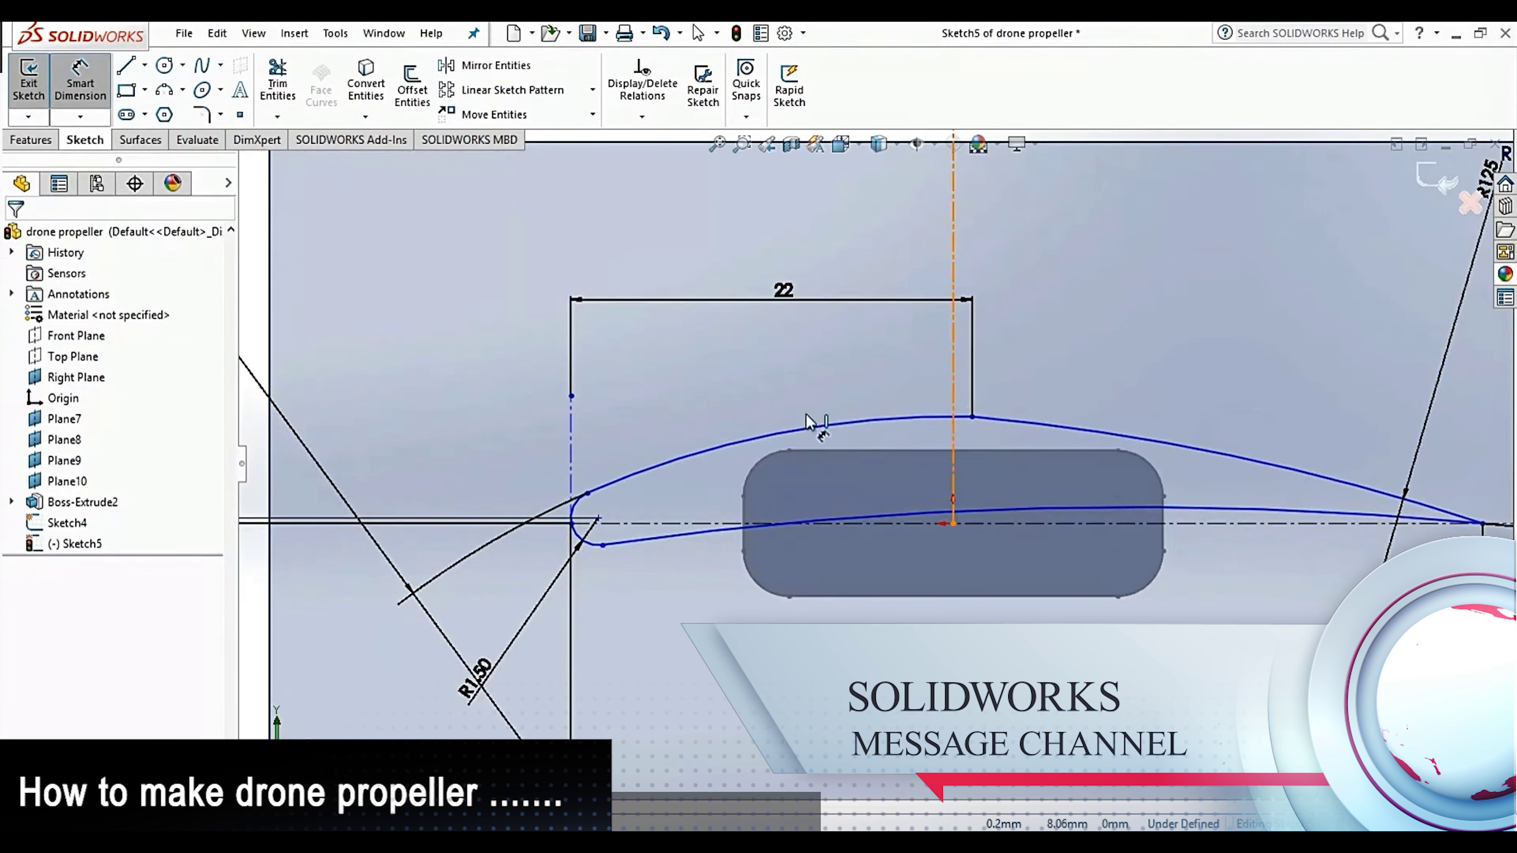
click(571, 455)
click(566, 455)
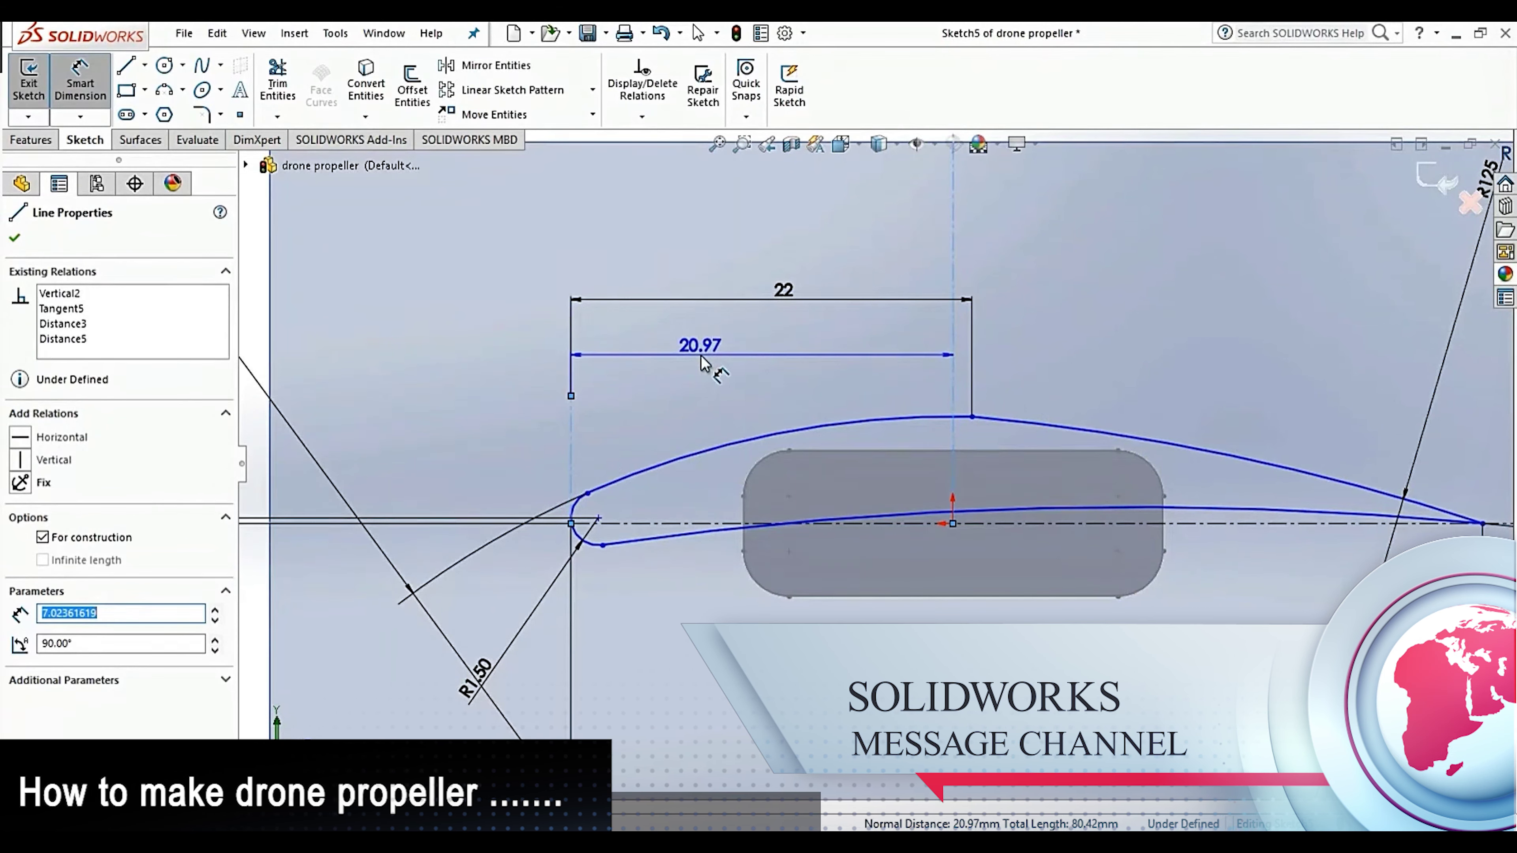
click(700, 356)
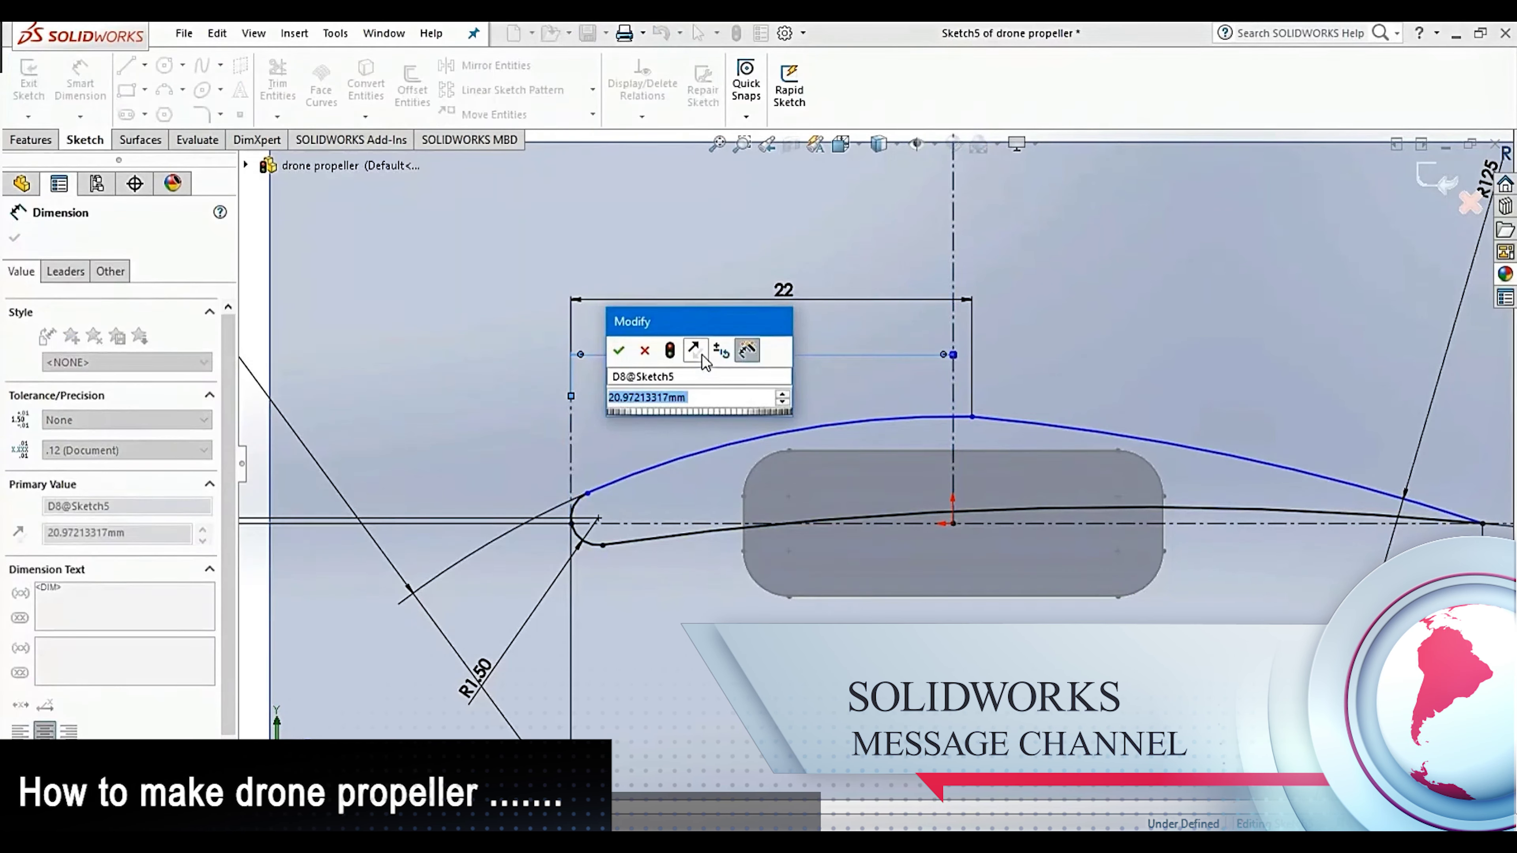
text(16)
key(Return)
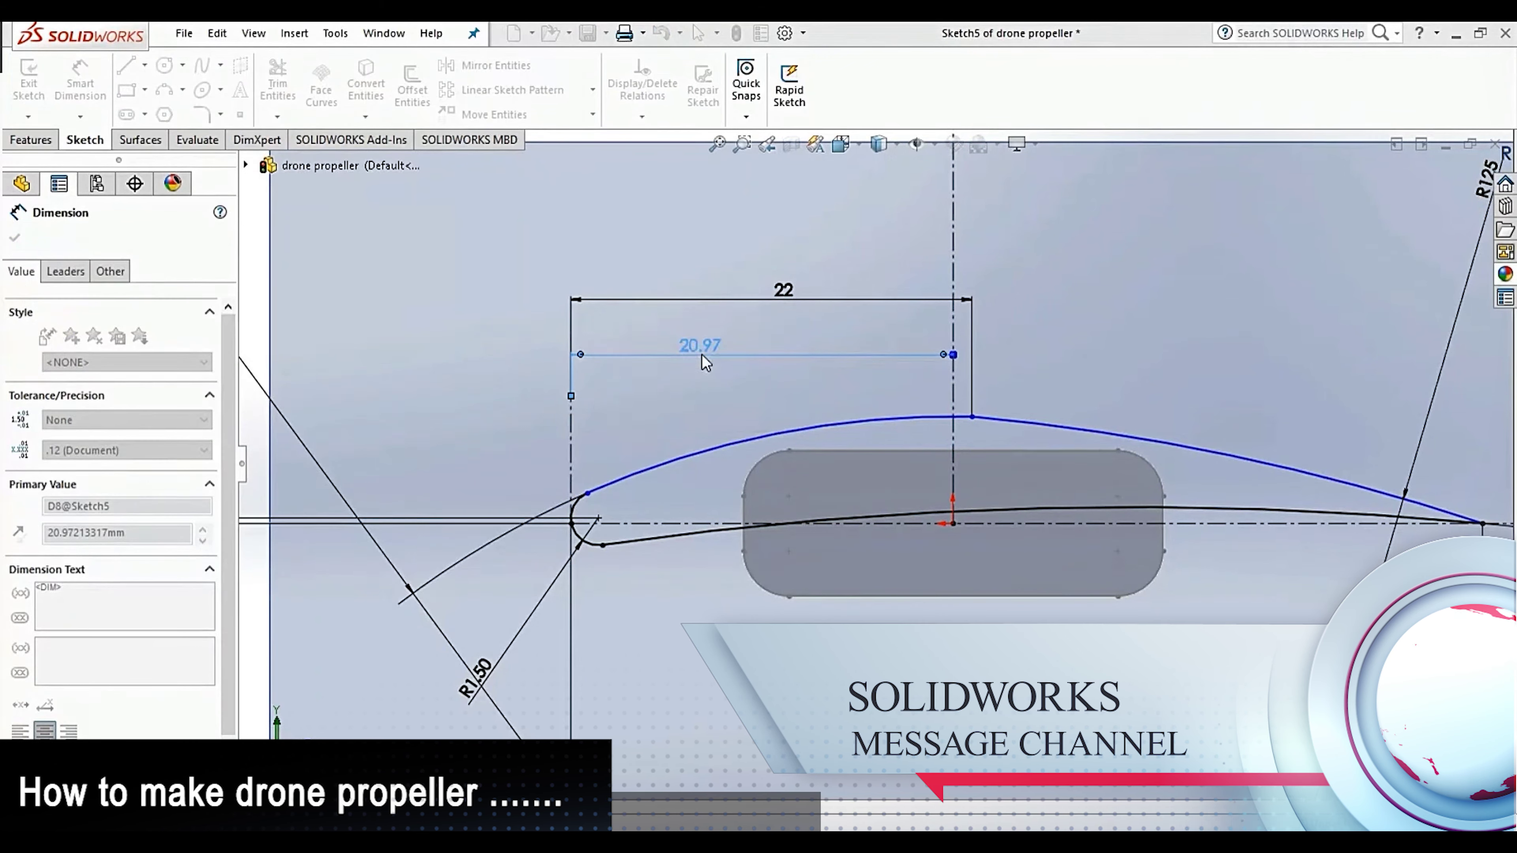
Add a 5.50 mm vertical dimension from the chord line to the airfoil crest
scroll(856, 445, up, 3)
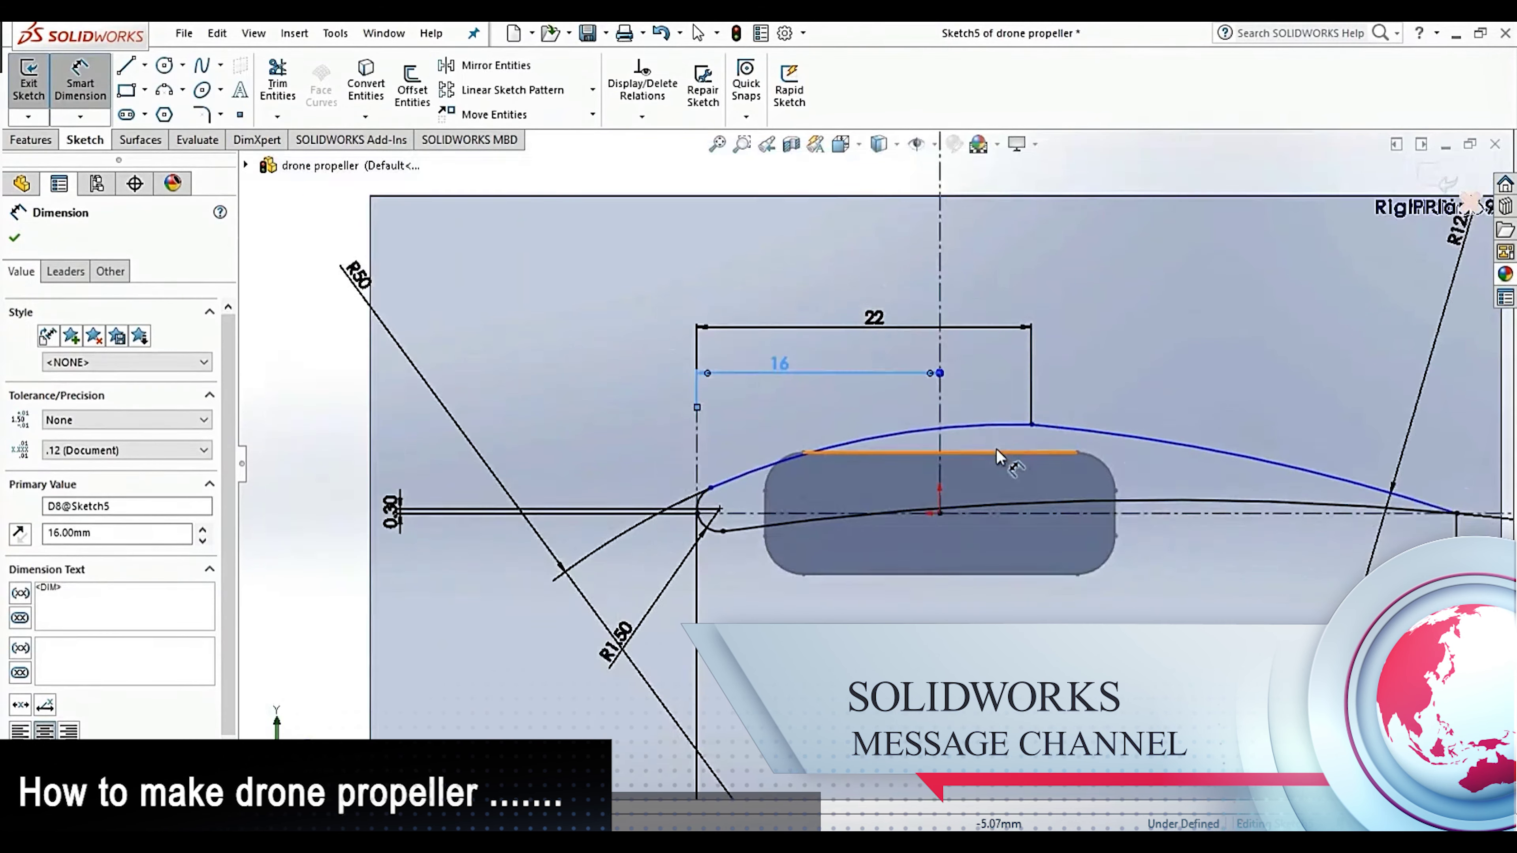
click(1093, 526)
scroll(1038, 483, down, 2)
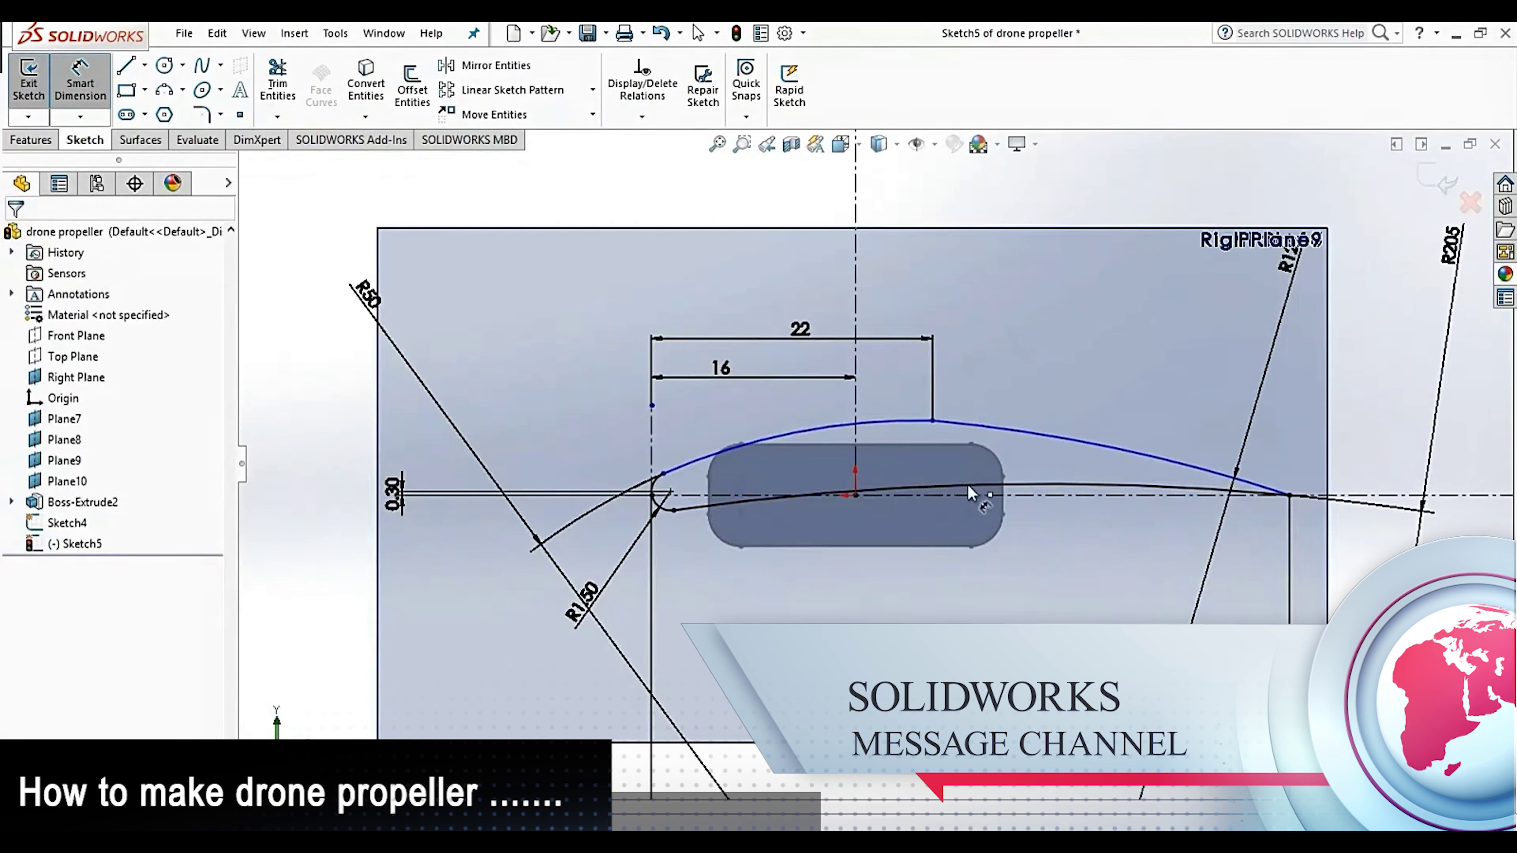
click(932, 425)
click(651, 495)
click(511, 443)
key(Return)
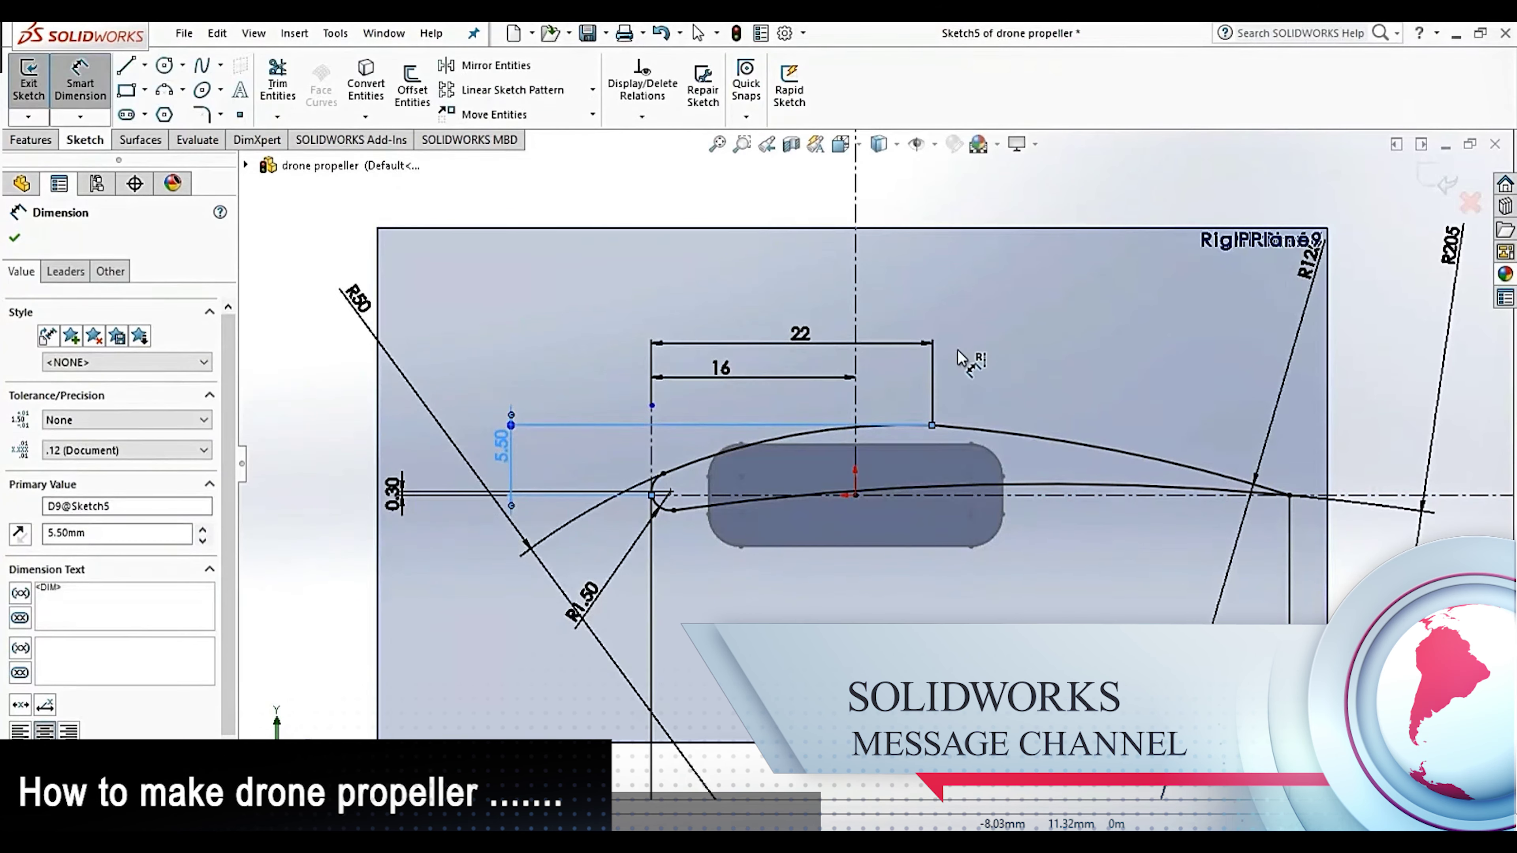
Select the airfoil sketch entities and bring up the Move Entities options
click(1067, 239)
scroll(1037, 425, up, 1)
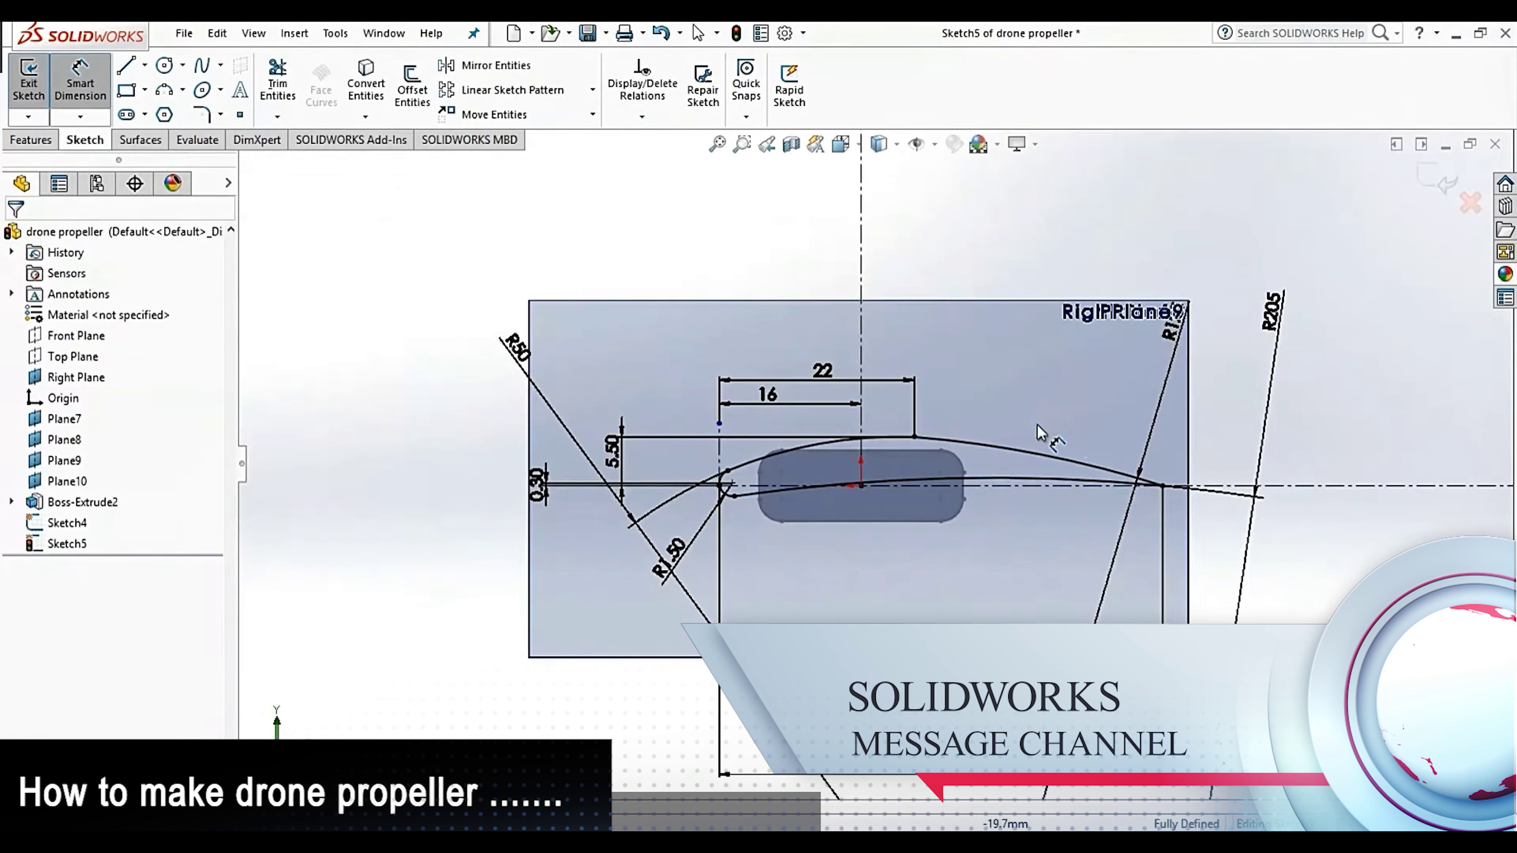
scroll(1064, 427, up, 2)
scroll(1064, 427, up, 1)
scroll(1044, 439, down, 2)
scroll(1031, 442, up, 1)
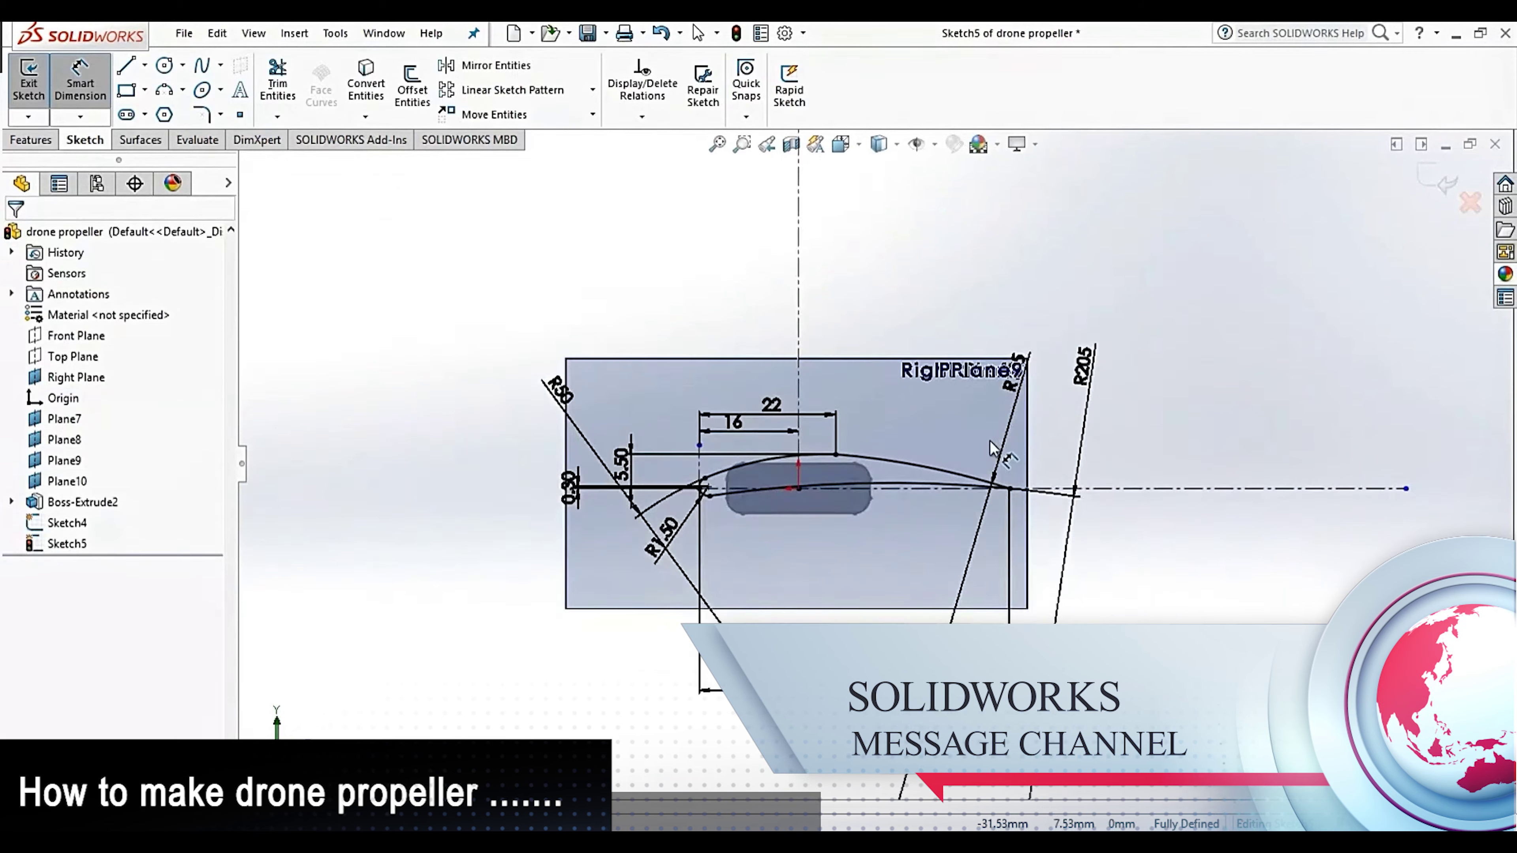
mouse_move(1031, 441)
middle_down()
mouse_move(963, 461)
mouse_move(1023, 501)
mouse_move(847, 432)
middle_up()
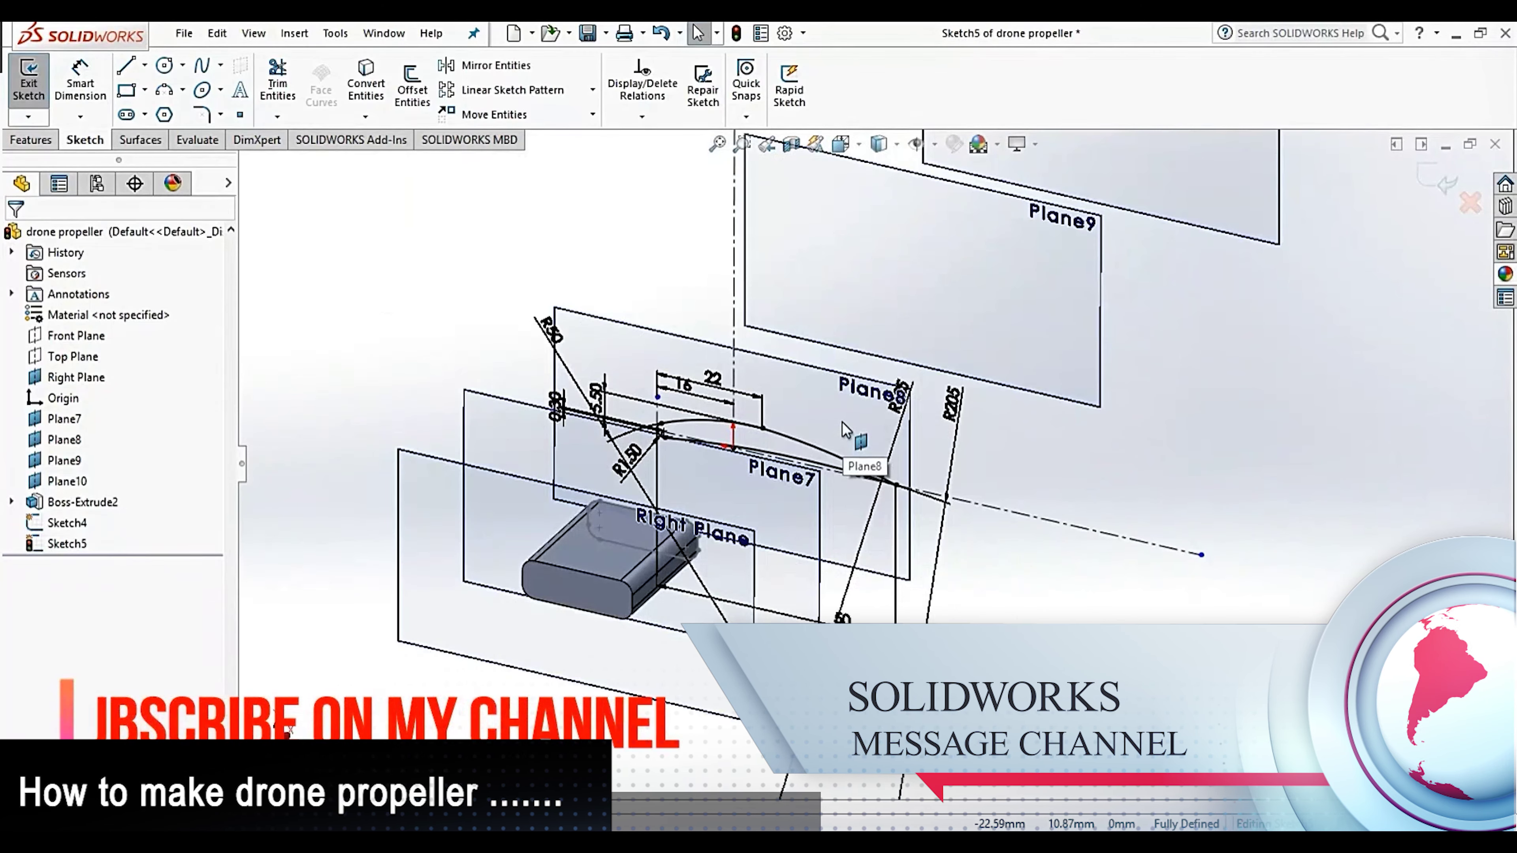
click(813, 441)
scroll(814, 452, down, 2)
scroll(814, 452, down, 1)
mouse_move(814, 451)
middle_down()
mouse_move(772, 424)
mouse_move(776, 468)
mouse_move(785, 441)
middle_up()
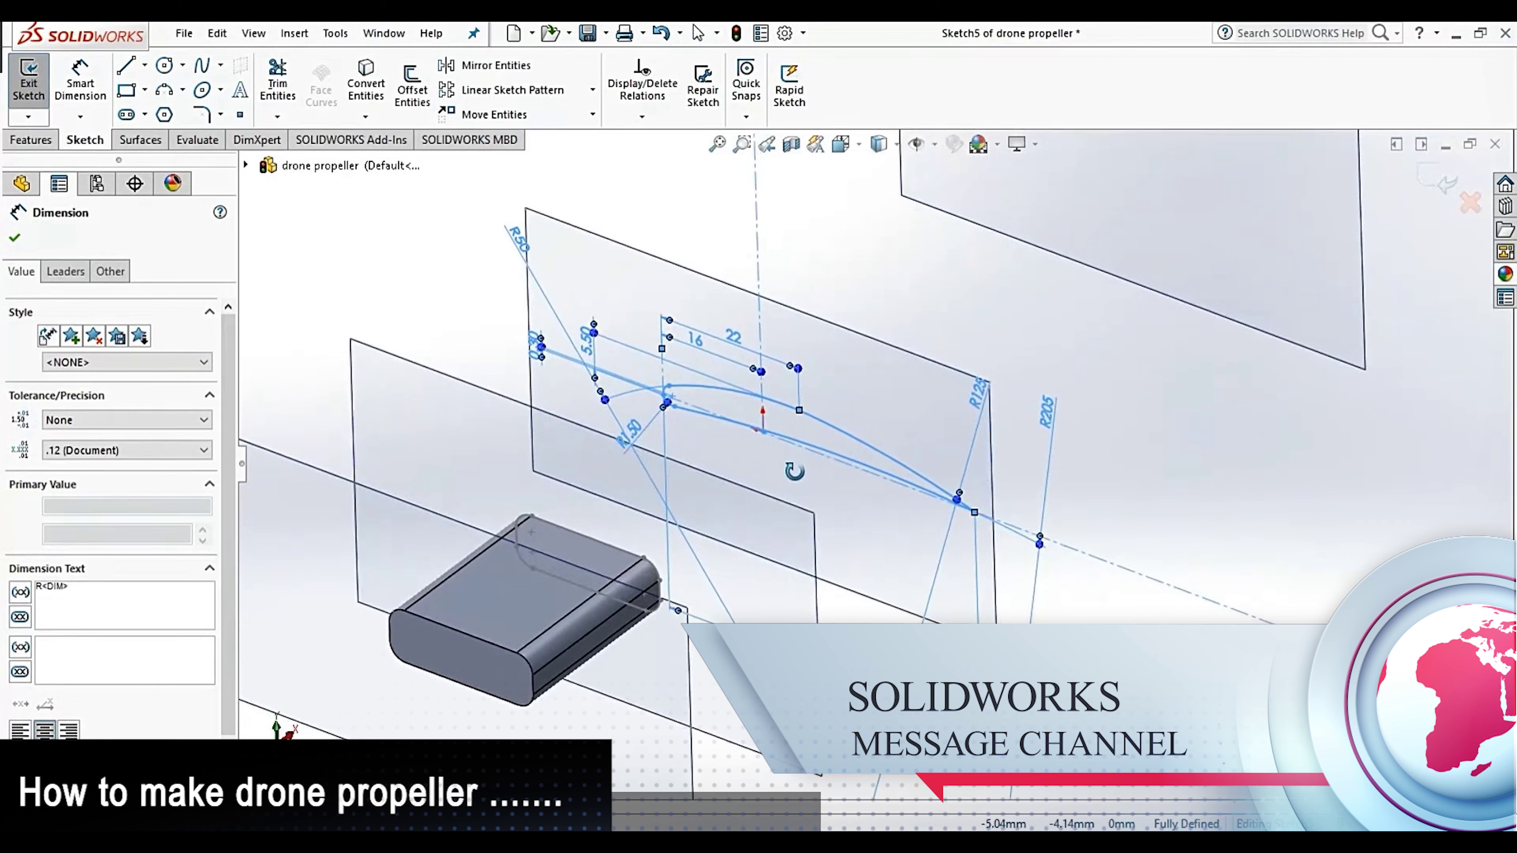
click(593, 115)
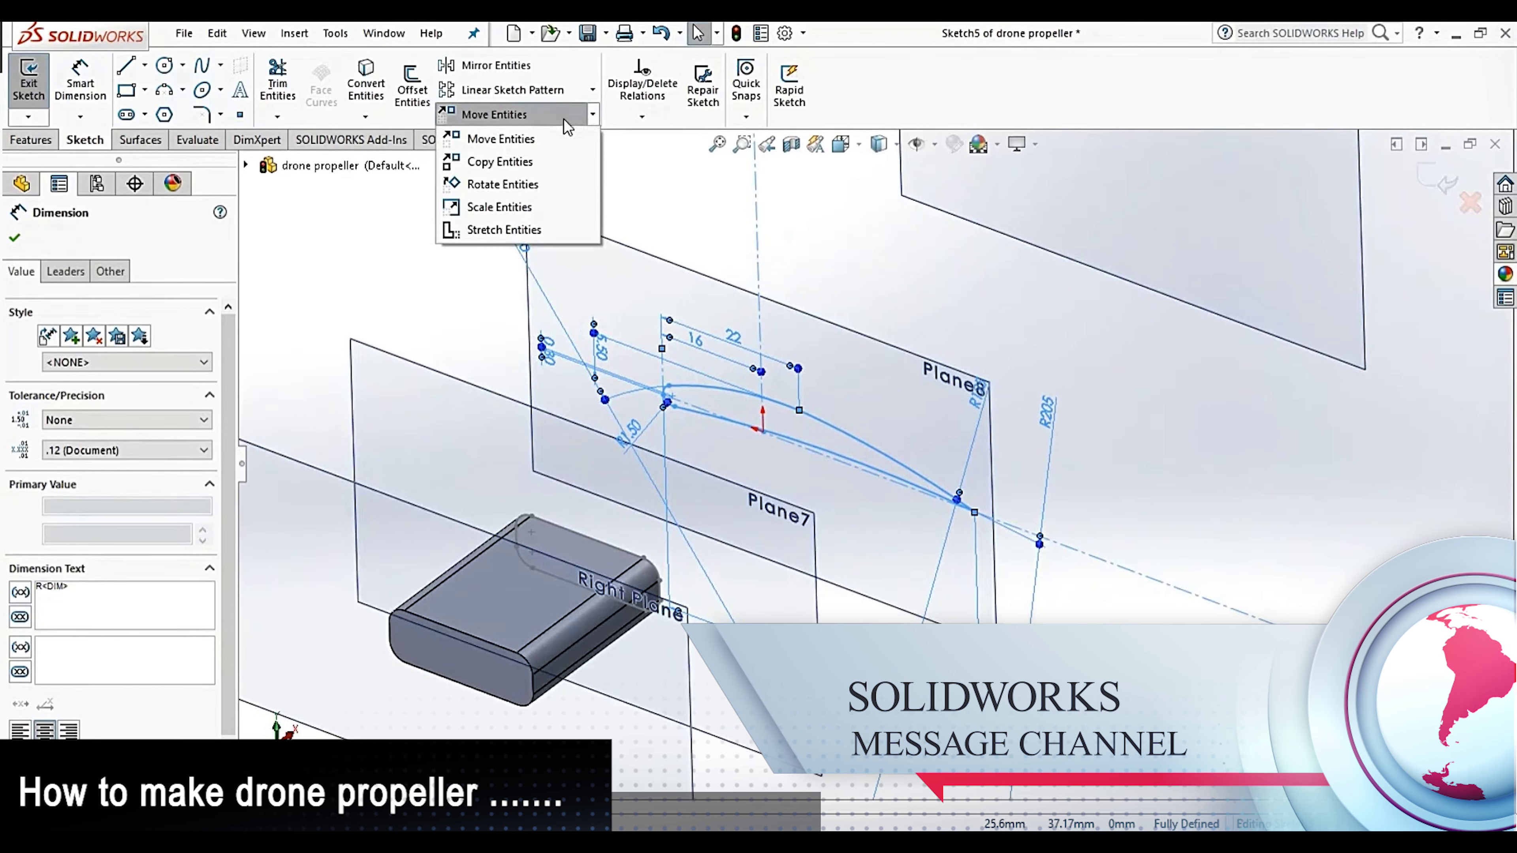
Rotate the airfoil profile 23.30° about the hub's center point
click(521, 188)
scroll(813, 426, down, 2)
scroll(777, 466, down, 2)
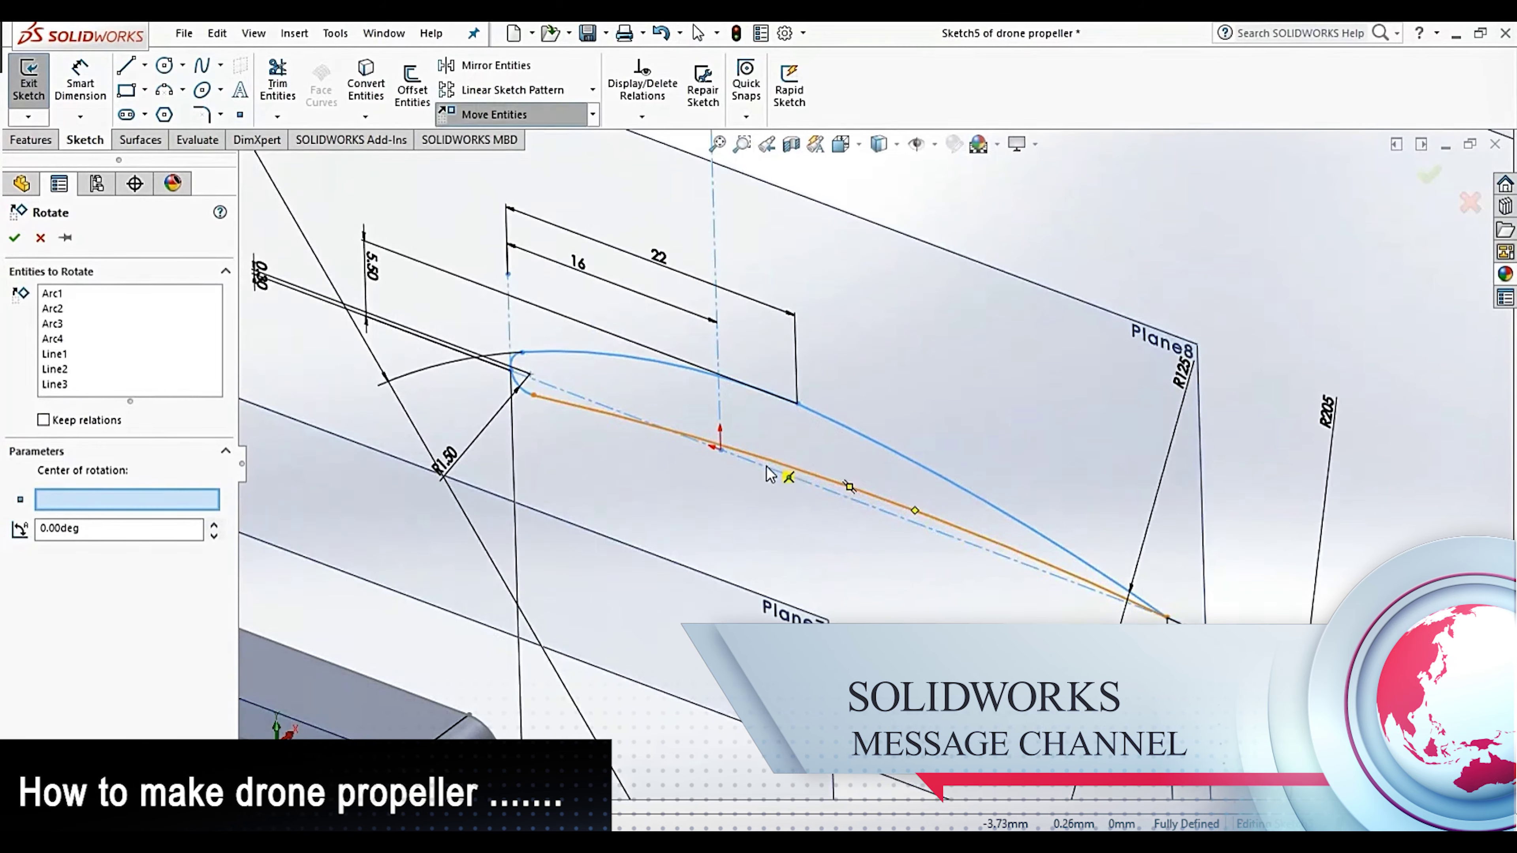
scroll(741, 465, down, 1)
scroll(742, 465, down, 2)
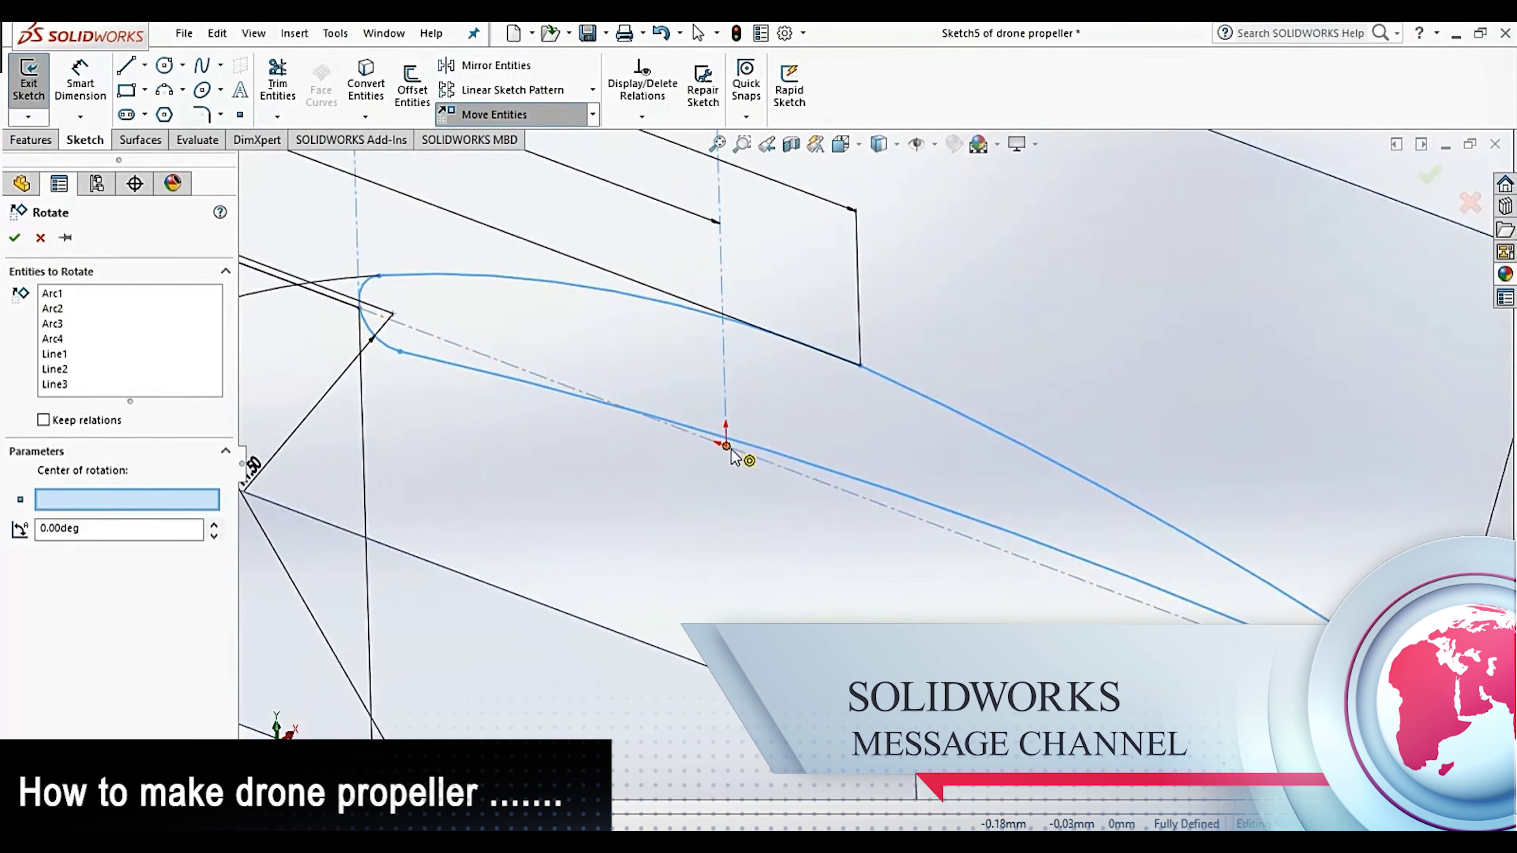
click(730, 450)
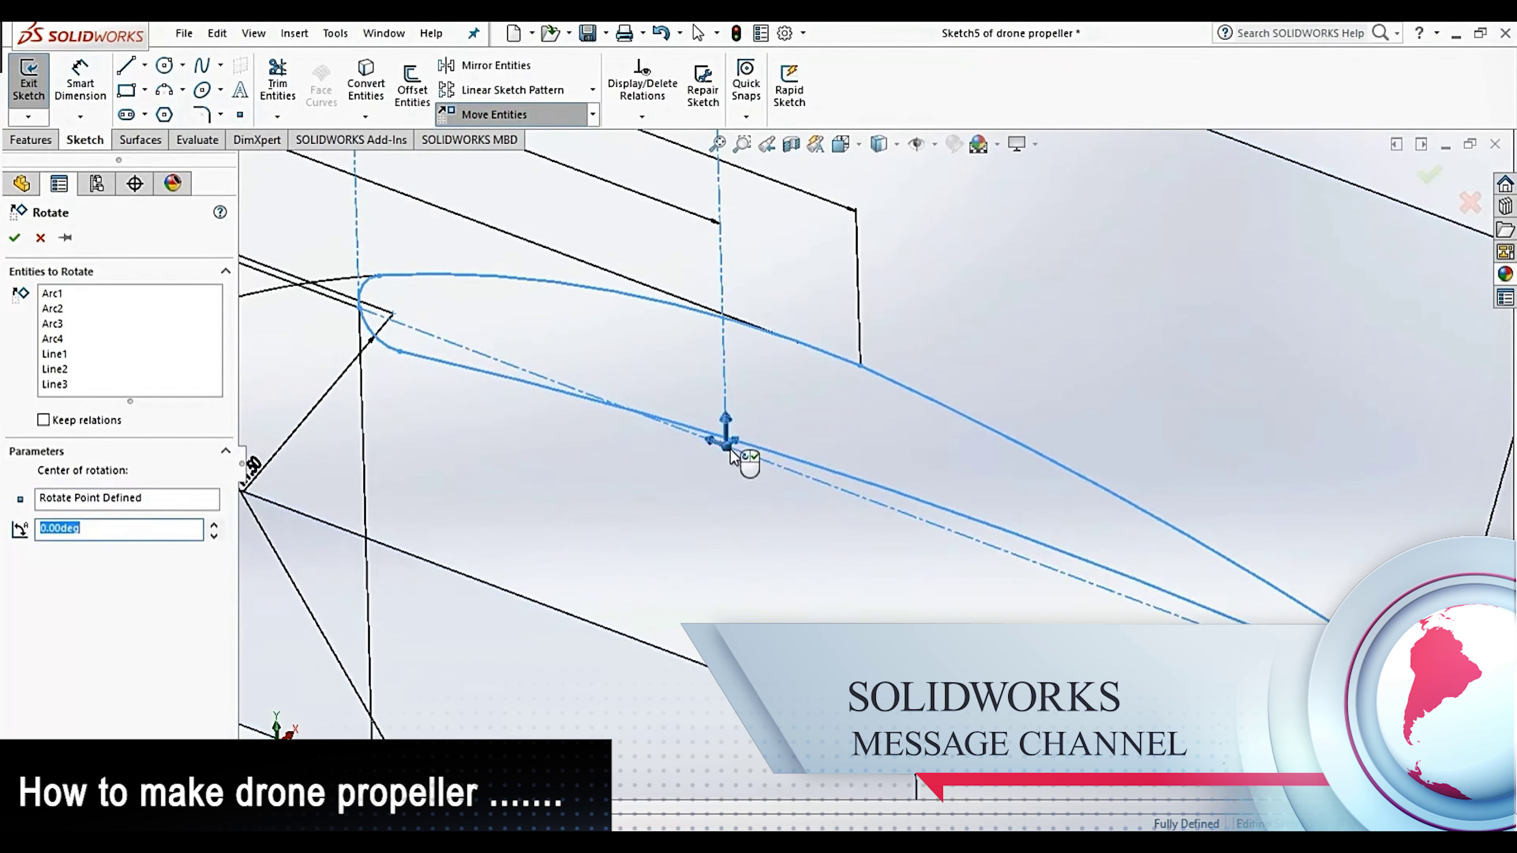
text(23.3)
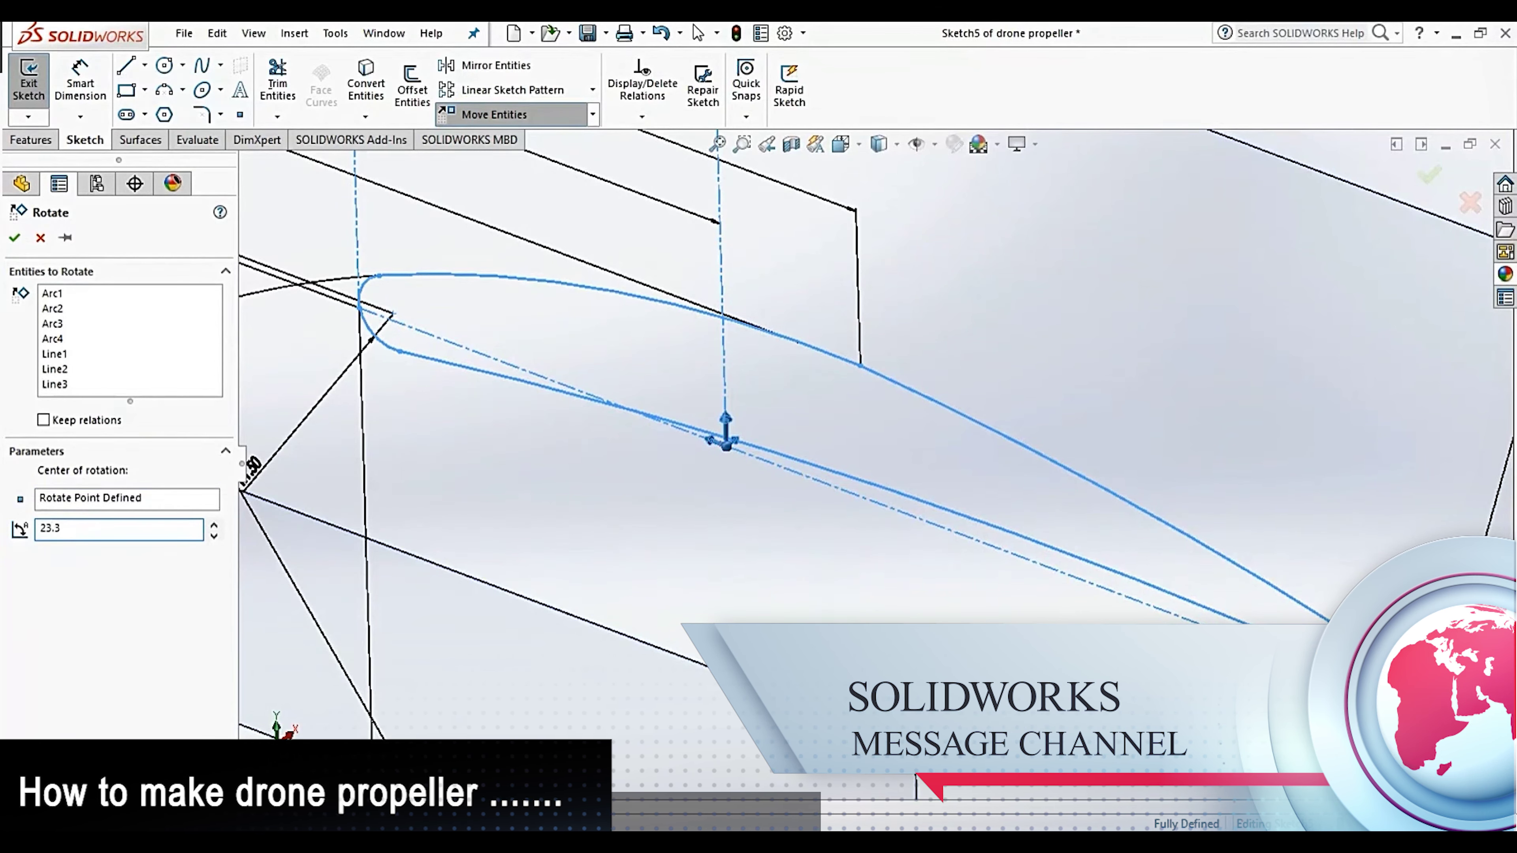
key(Return)
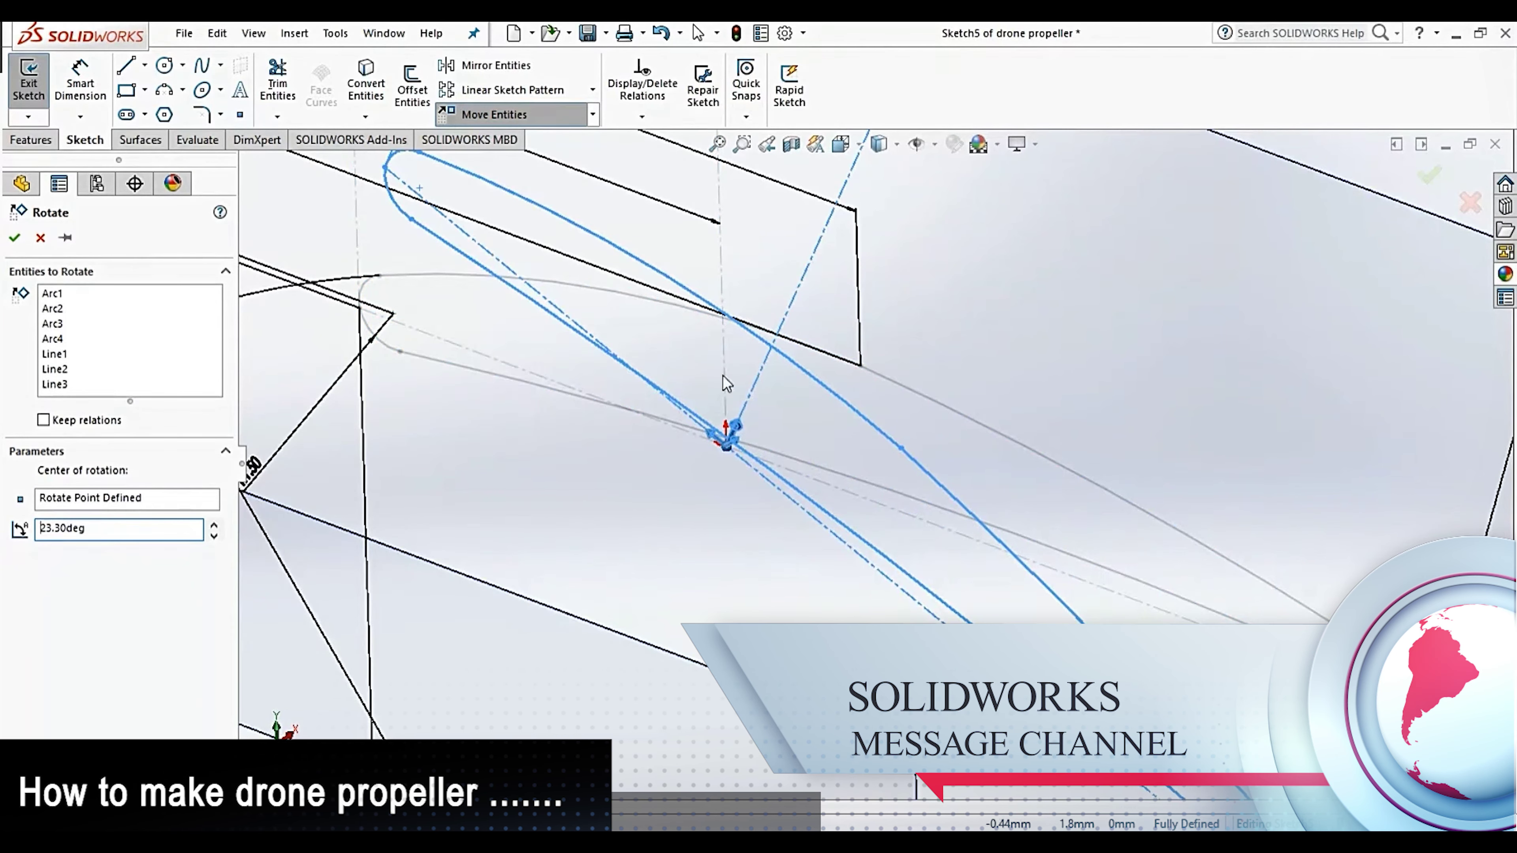
scroll(764, 399, up, 3)
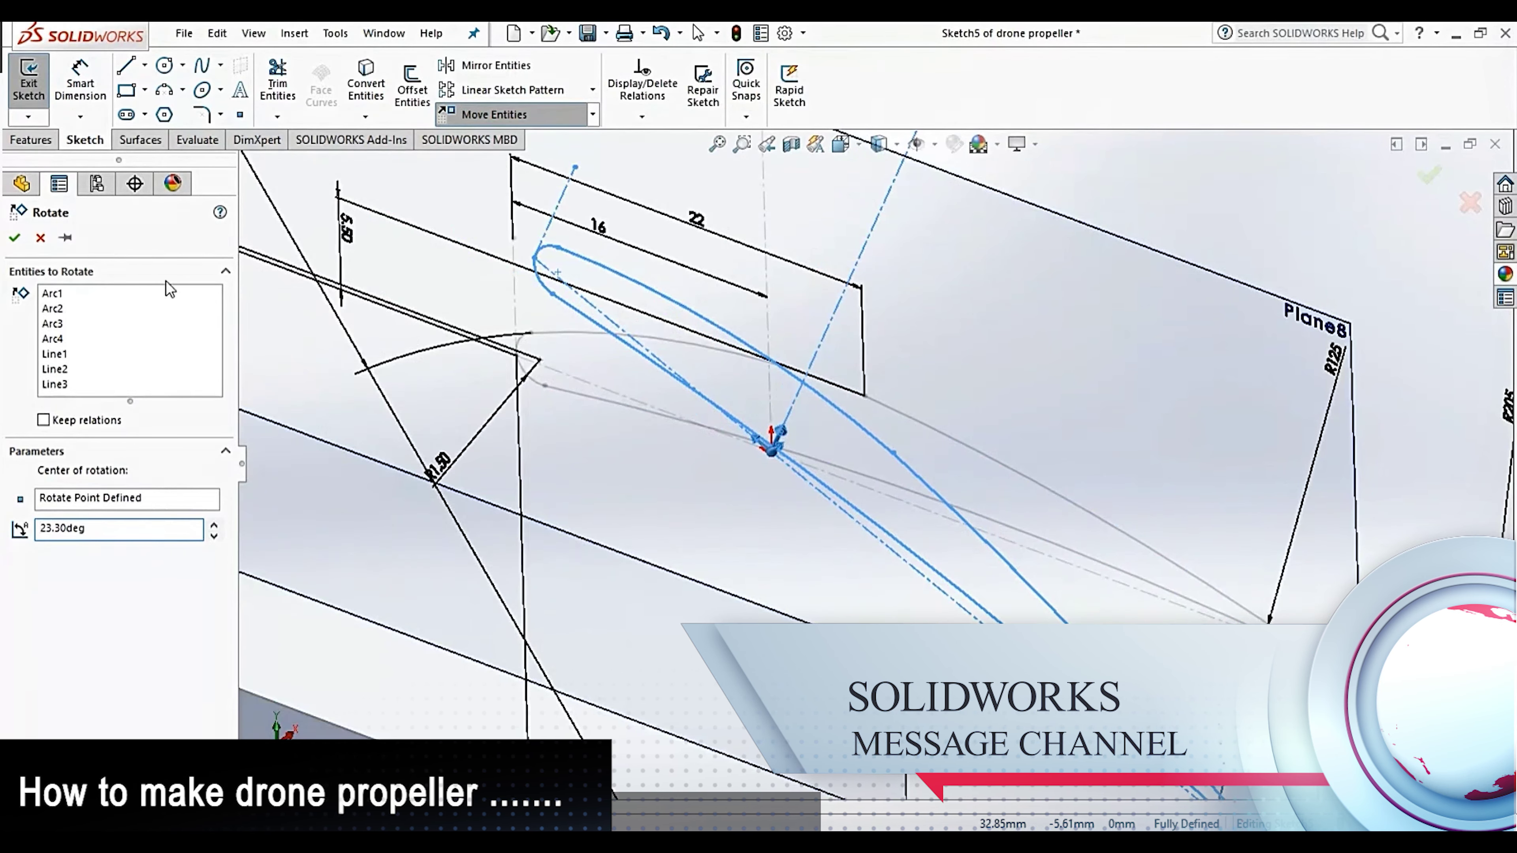
click(14, 238)
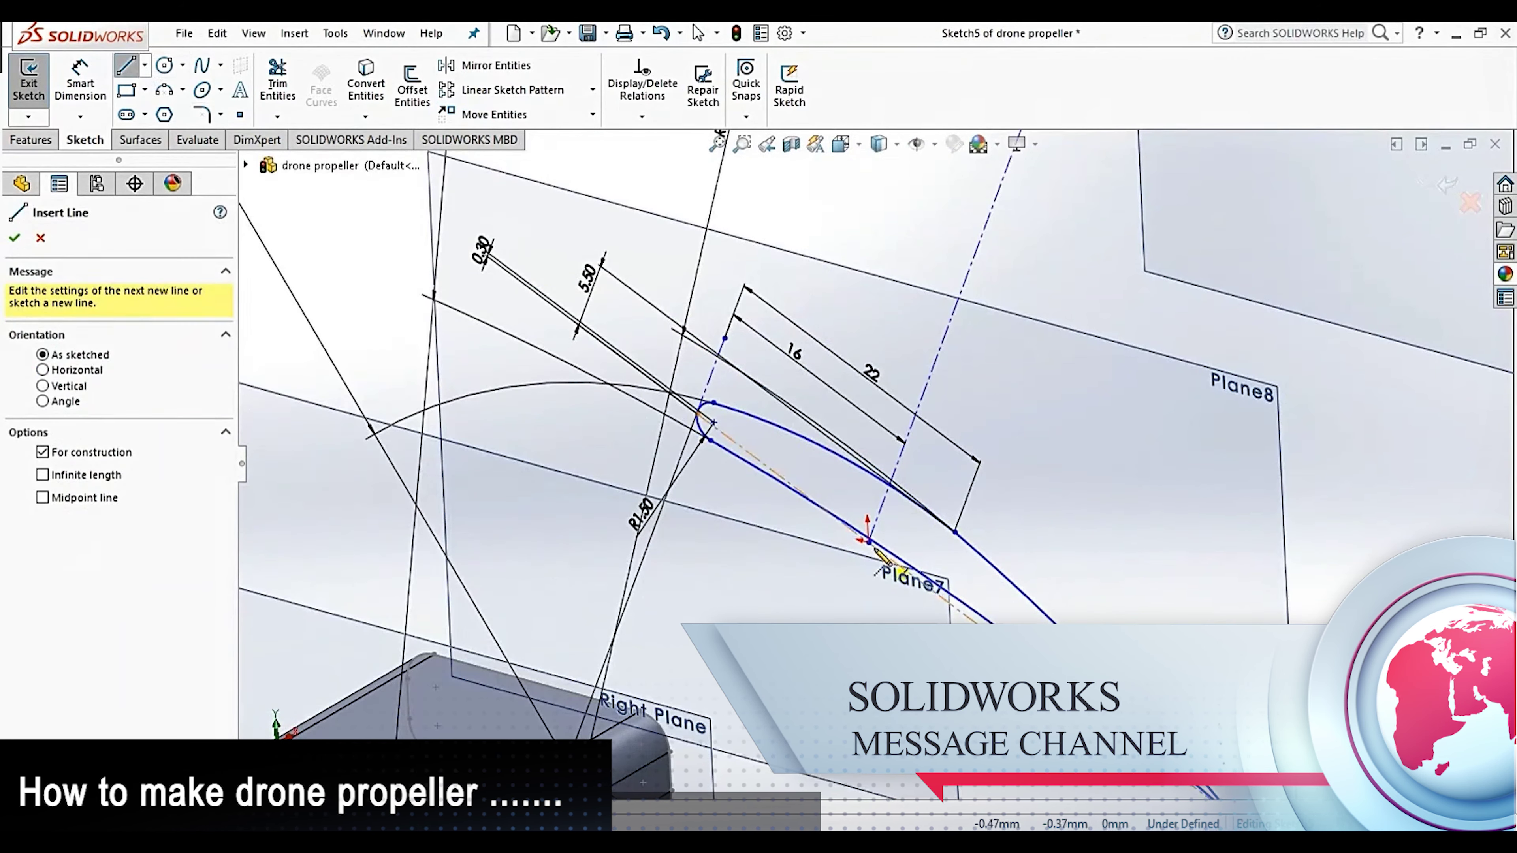
Draw a horizontal construction line at the leading edge, dimensioned 23.30° to the chord
click(868, 542)
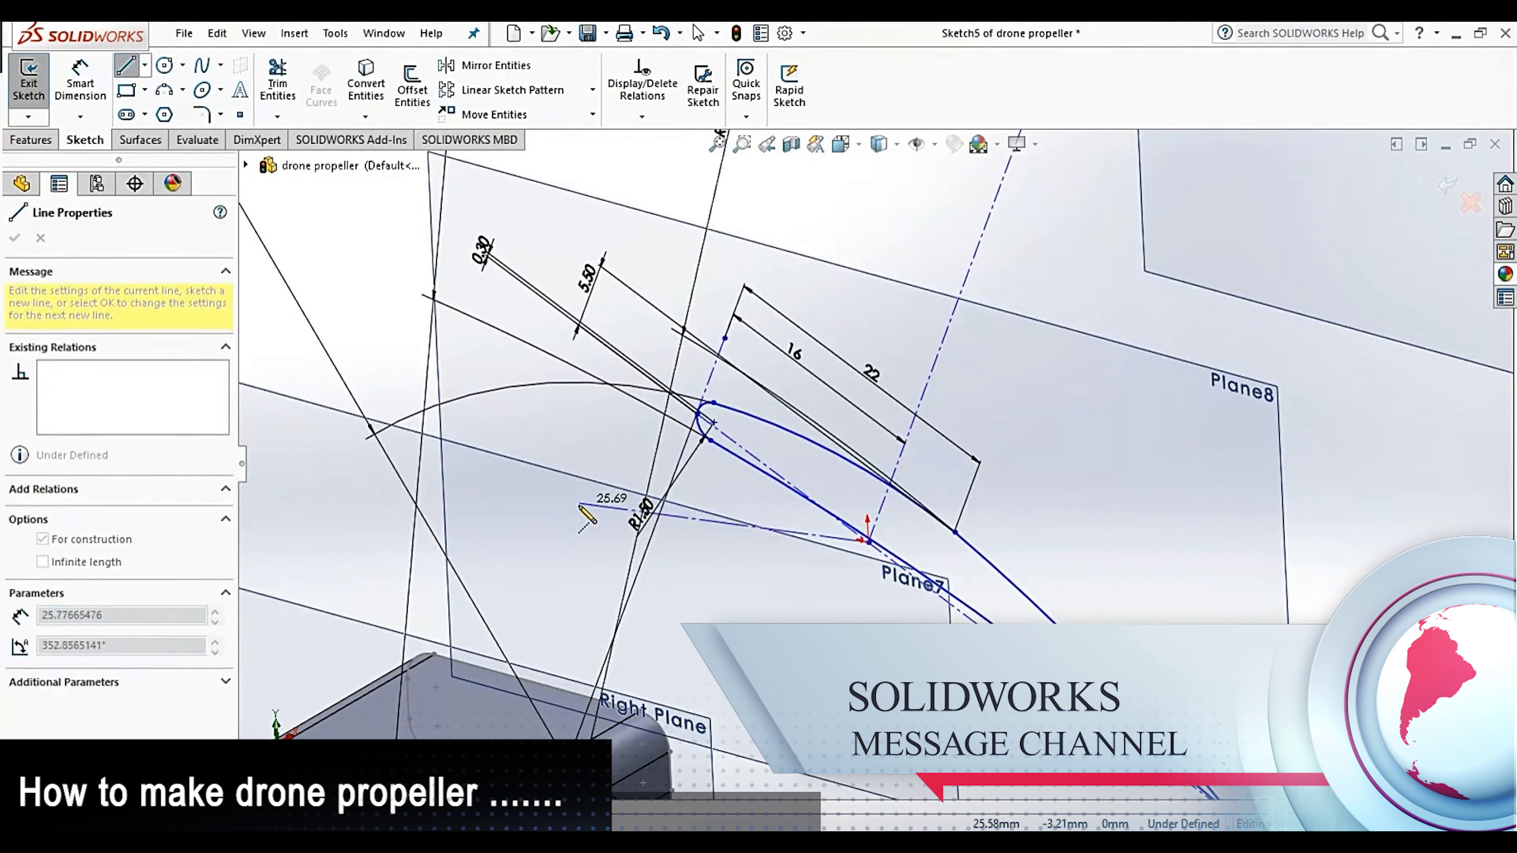
click(564, 458)
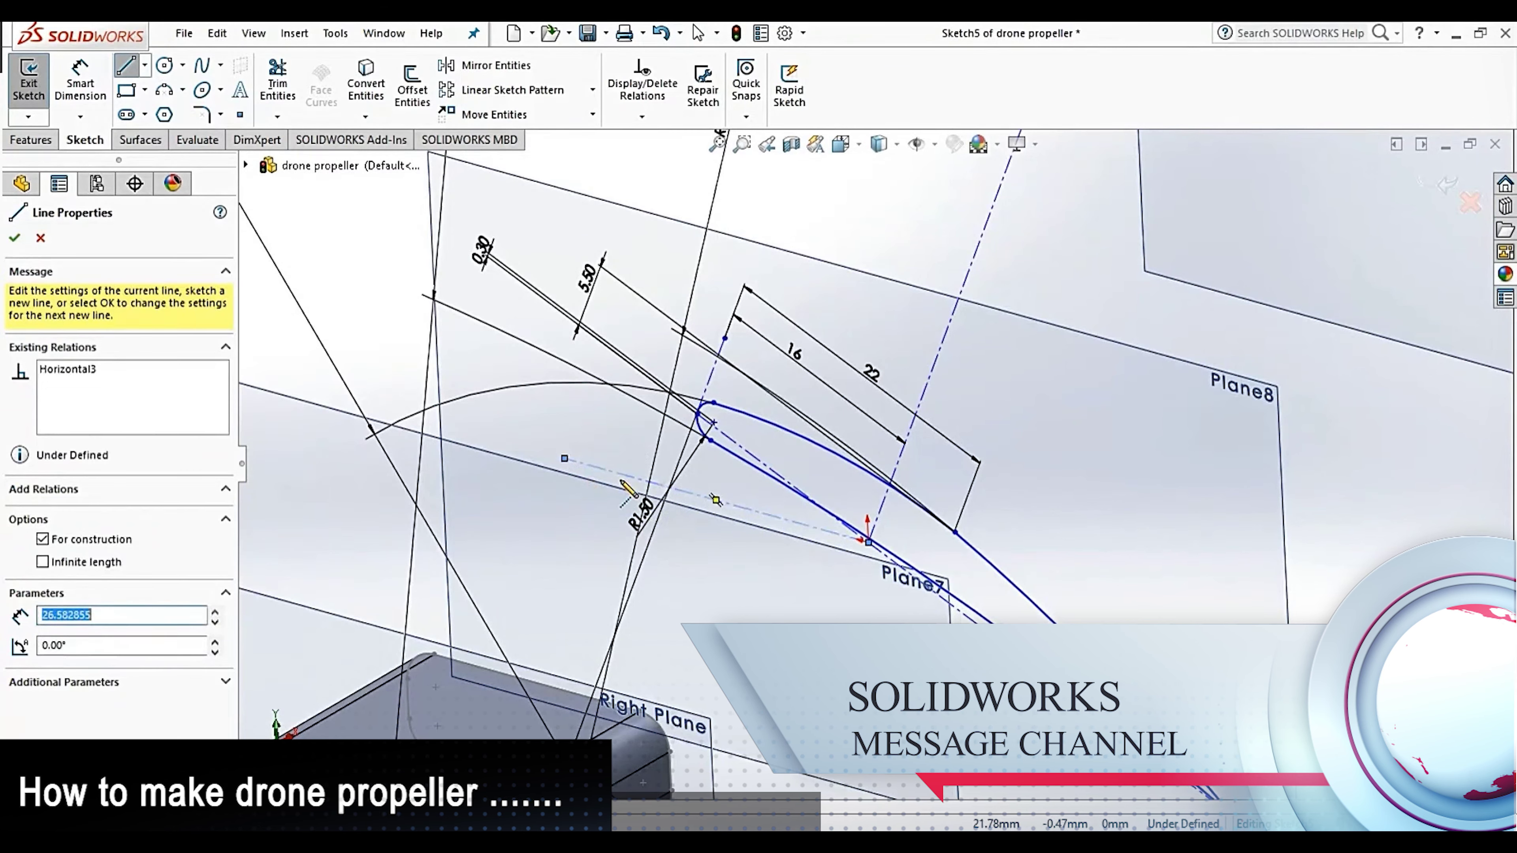
click(81, 80)
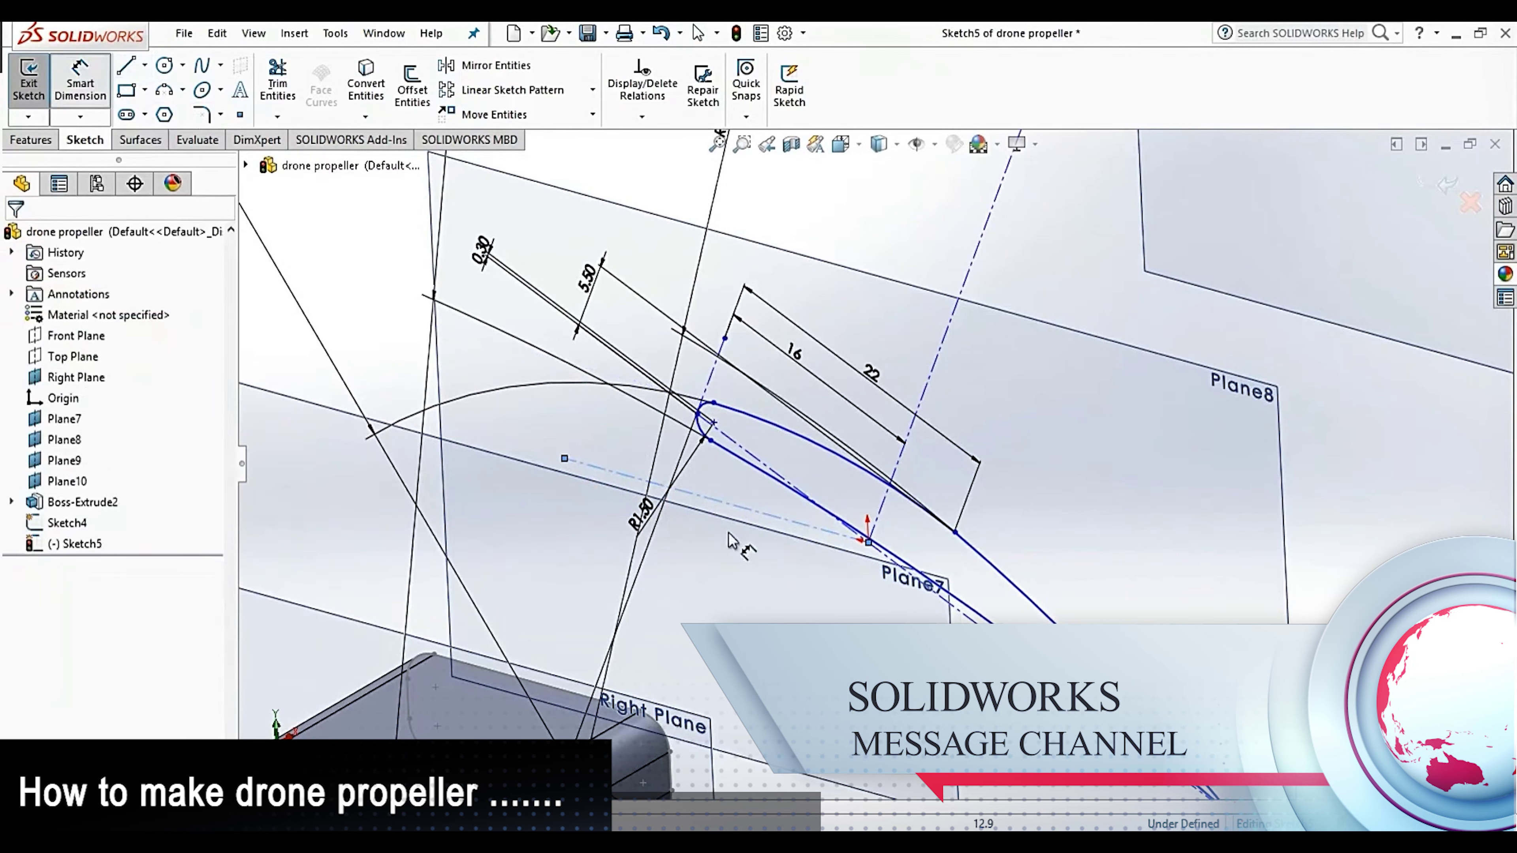
click(797, 529)
click(646, 373)
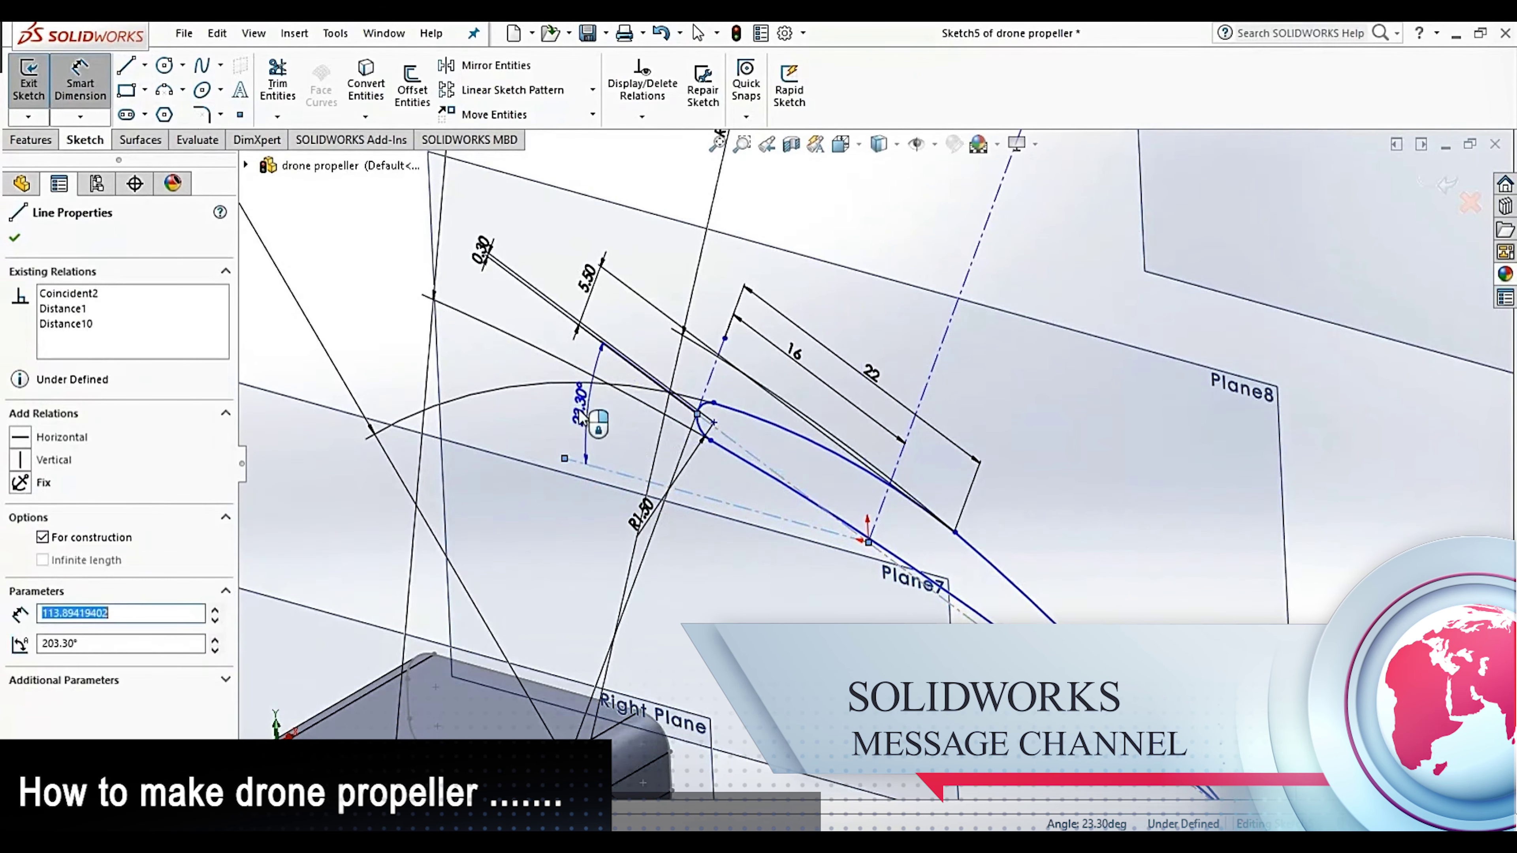
click(505, 382)
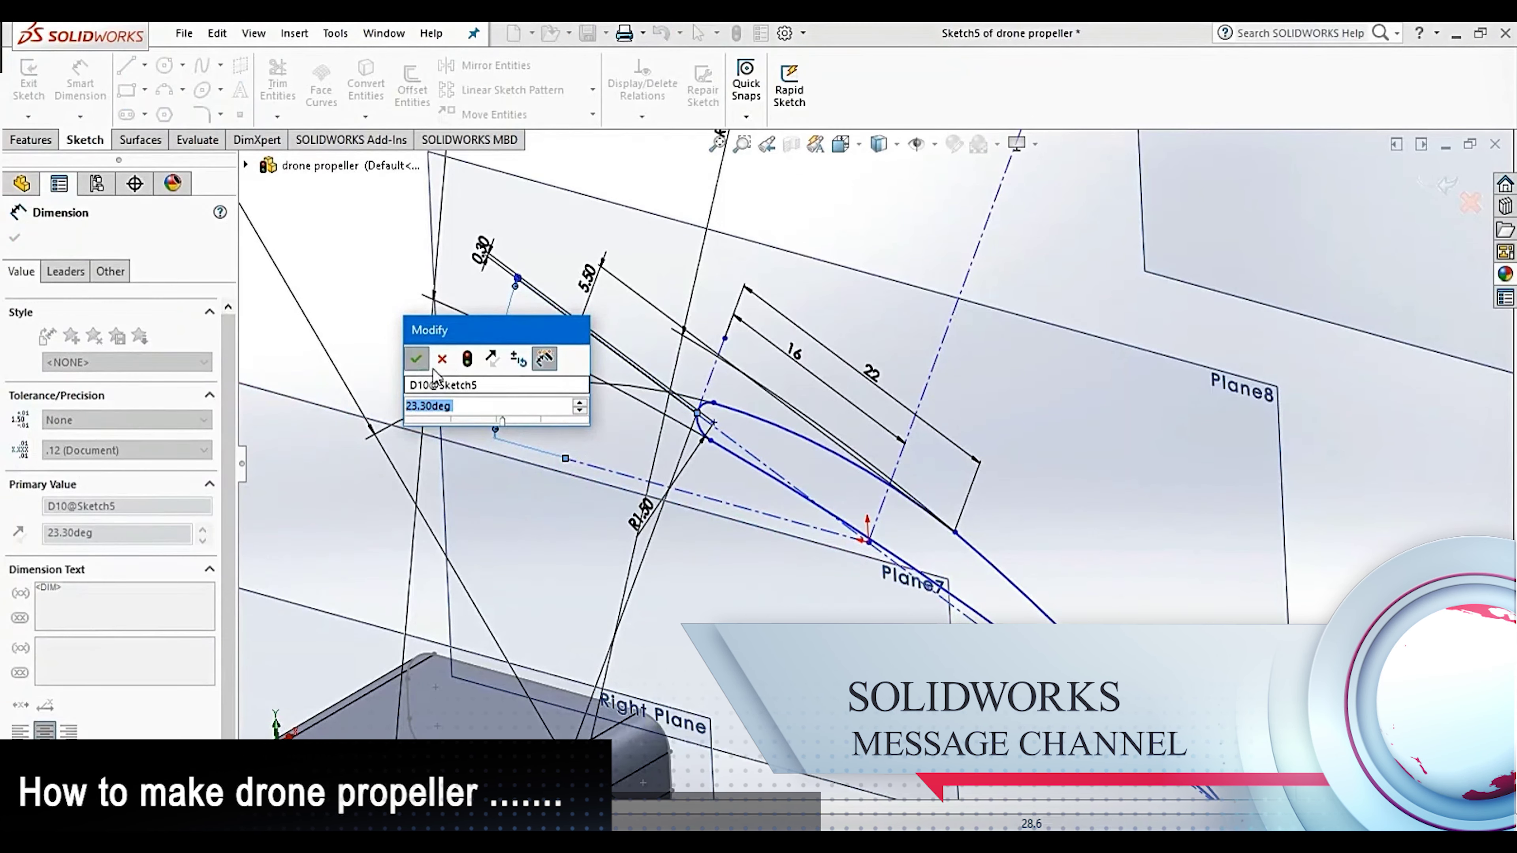
key(Return)
key(Escape)
Review the pitched blade profile and exit Sketch5
scroll(776, 473, up, 5)
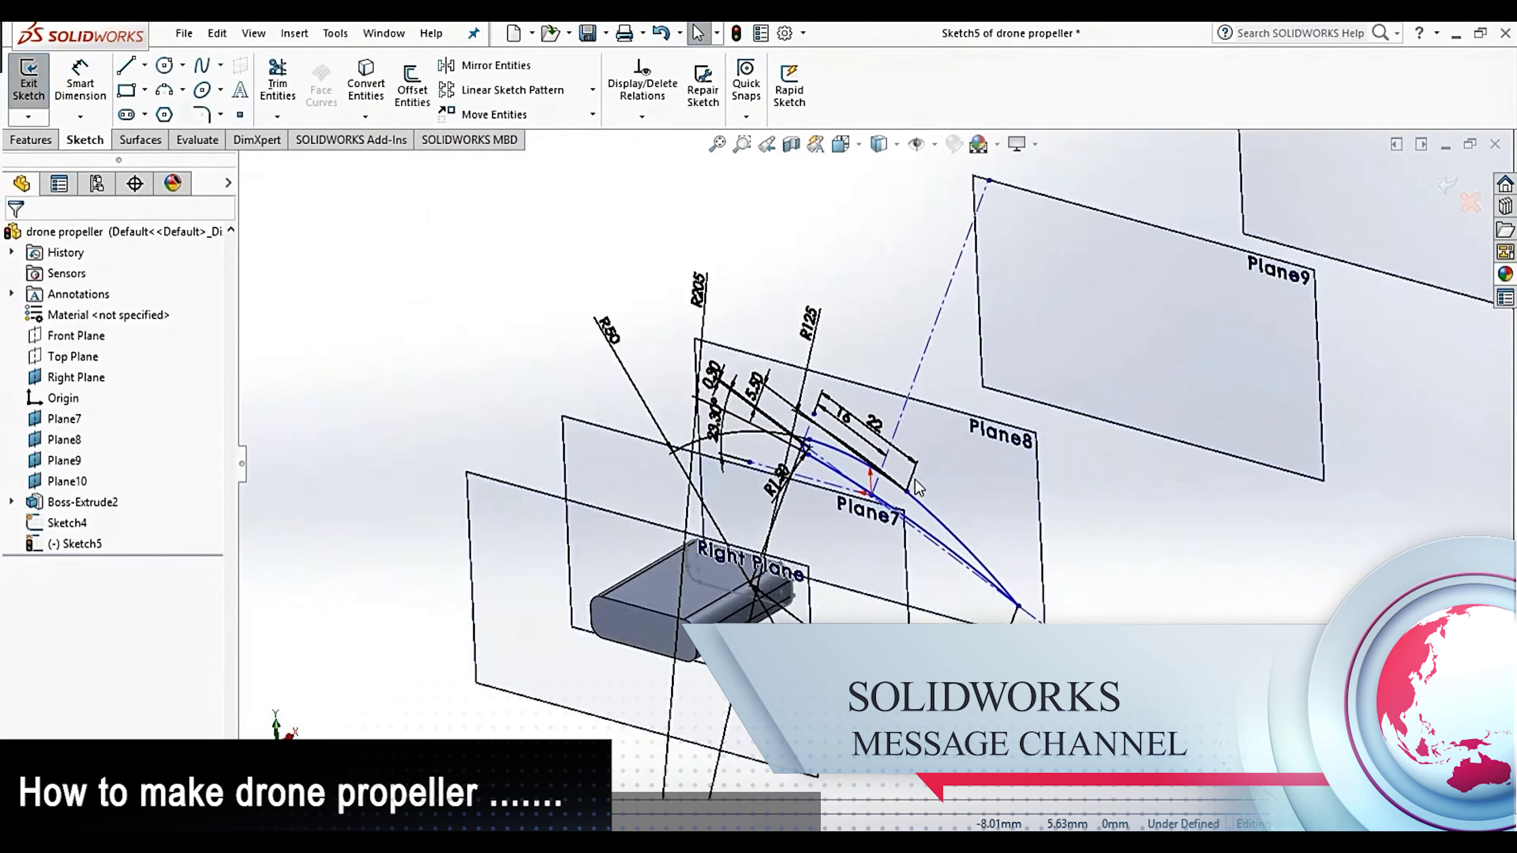
mouse_move(944, 490)
middle_down()
mouse_move(999, 488)
mouse_move(942, 507)
middle_up()
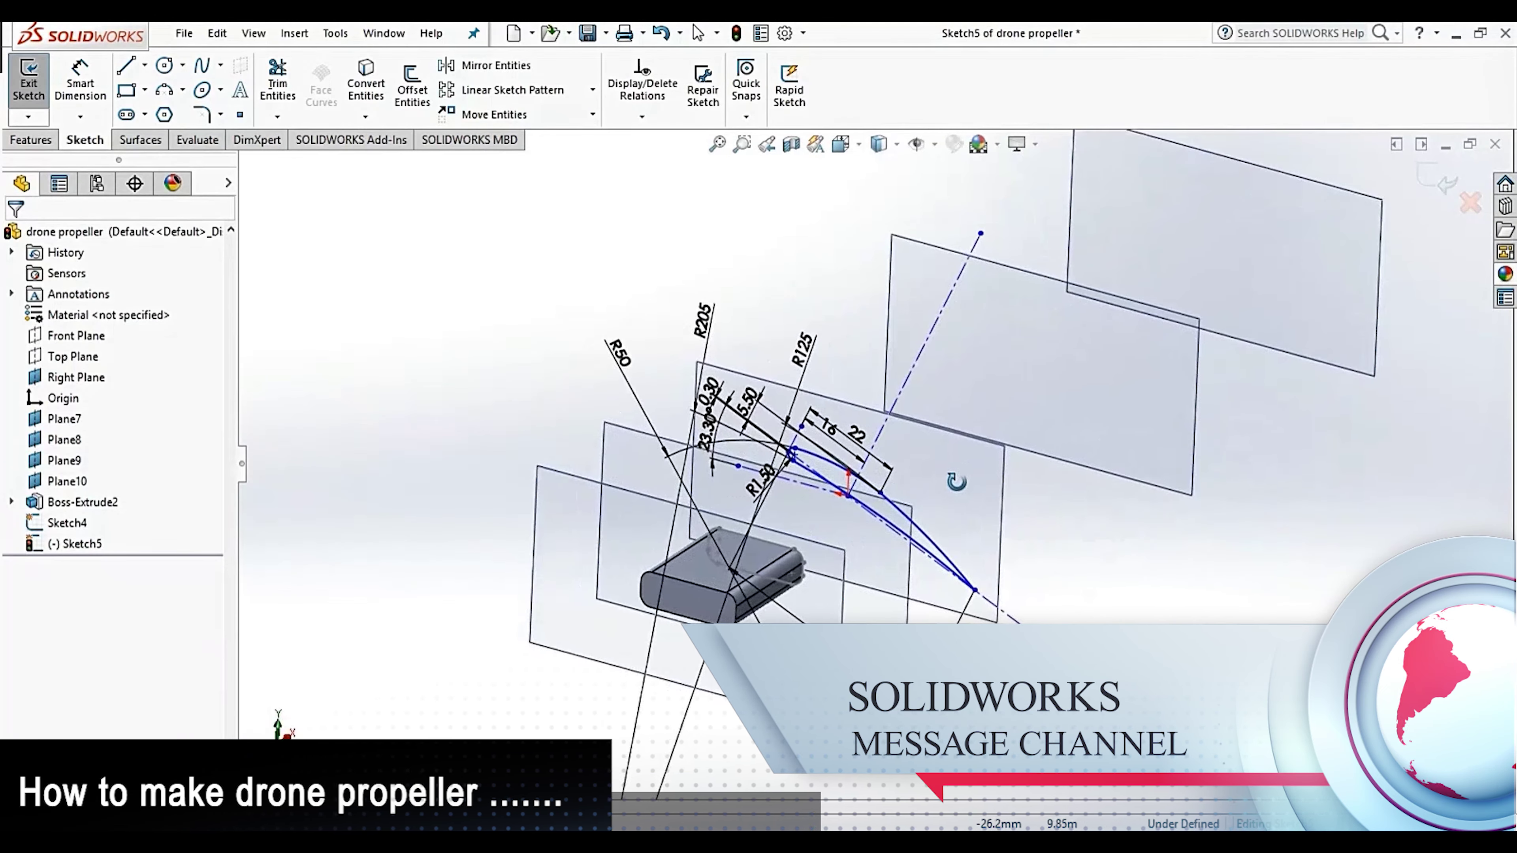
scroll(940, 507, up, 2)
scroll(932, 499, up, 2)
scroll(915, 484, down, 2)
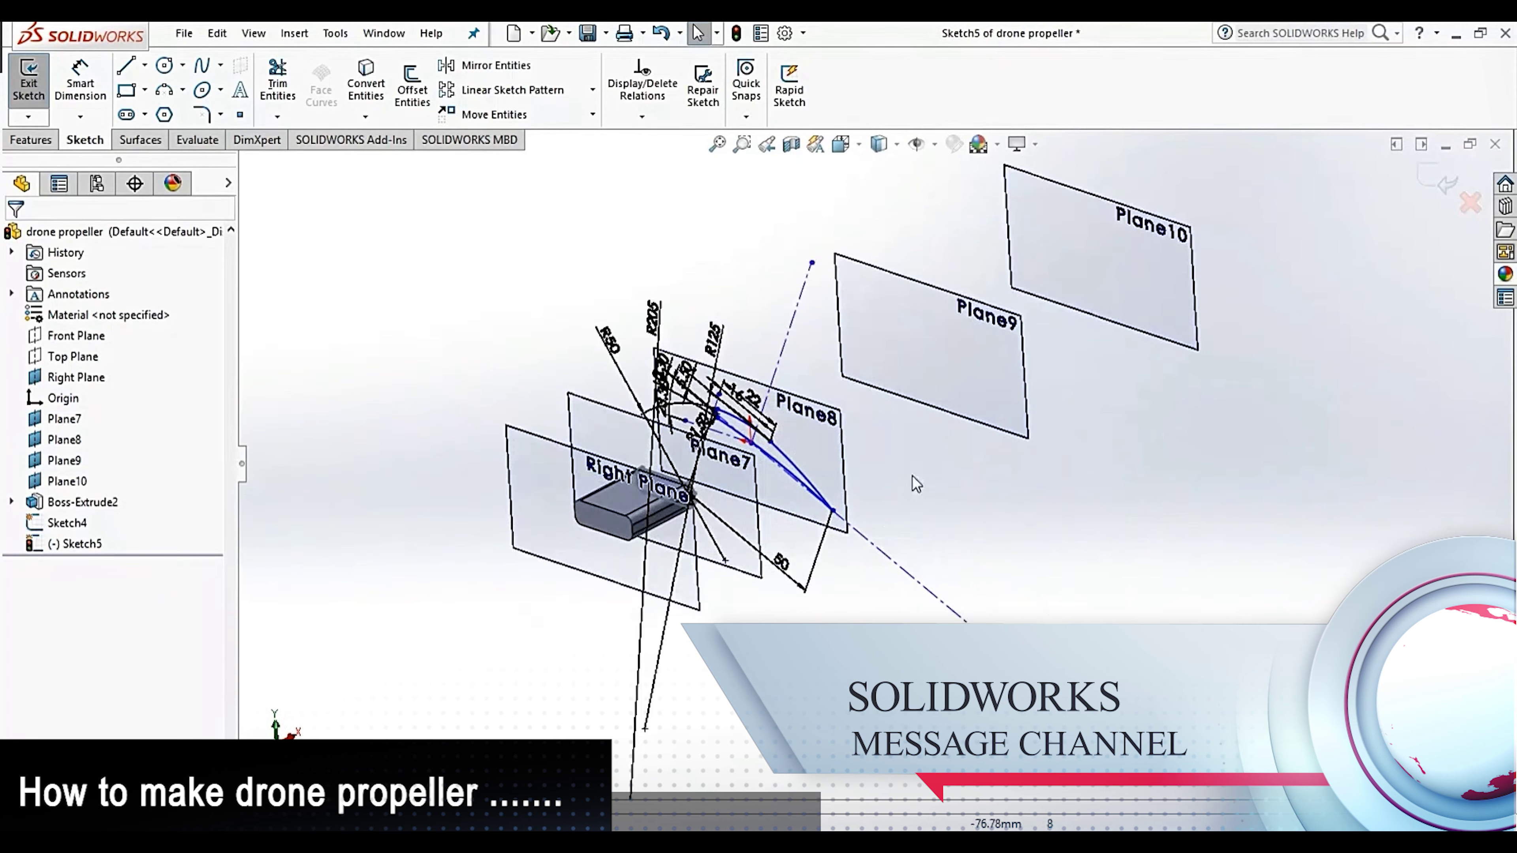
scroll(597, 274, up, 2)
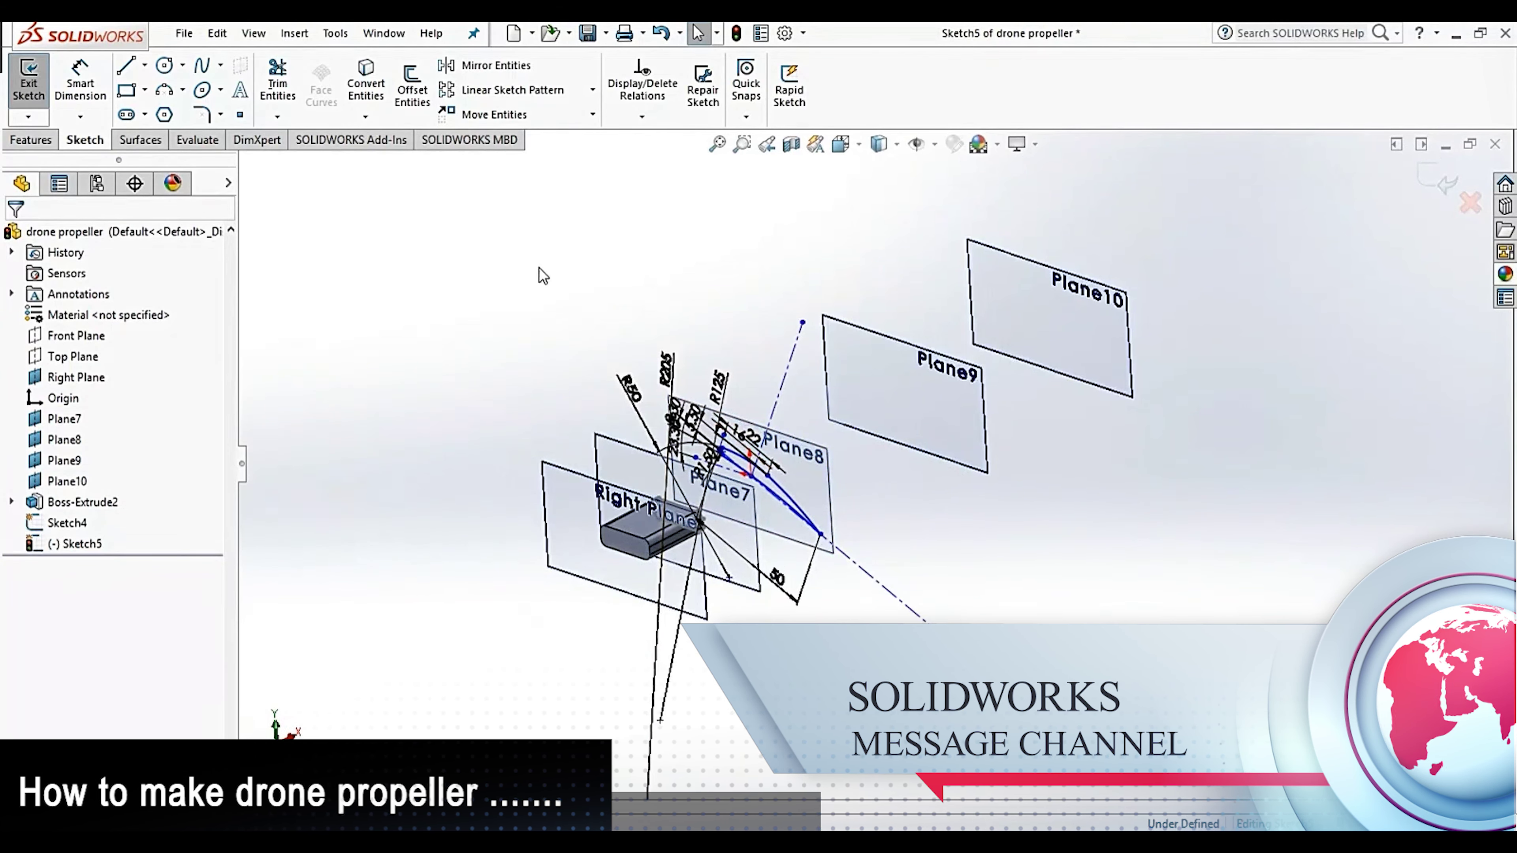
drag(539, 267, 1041, 674)
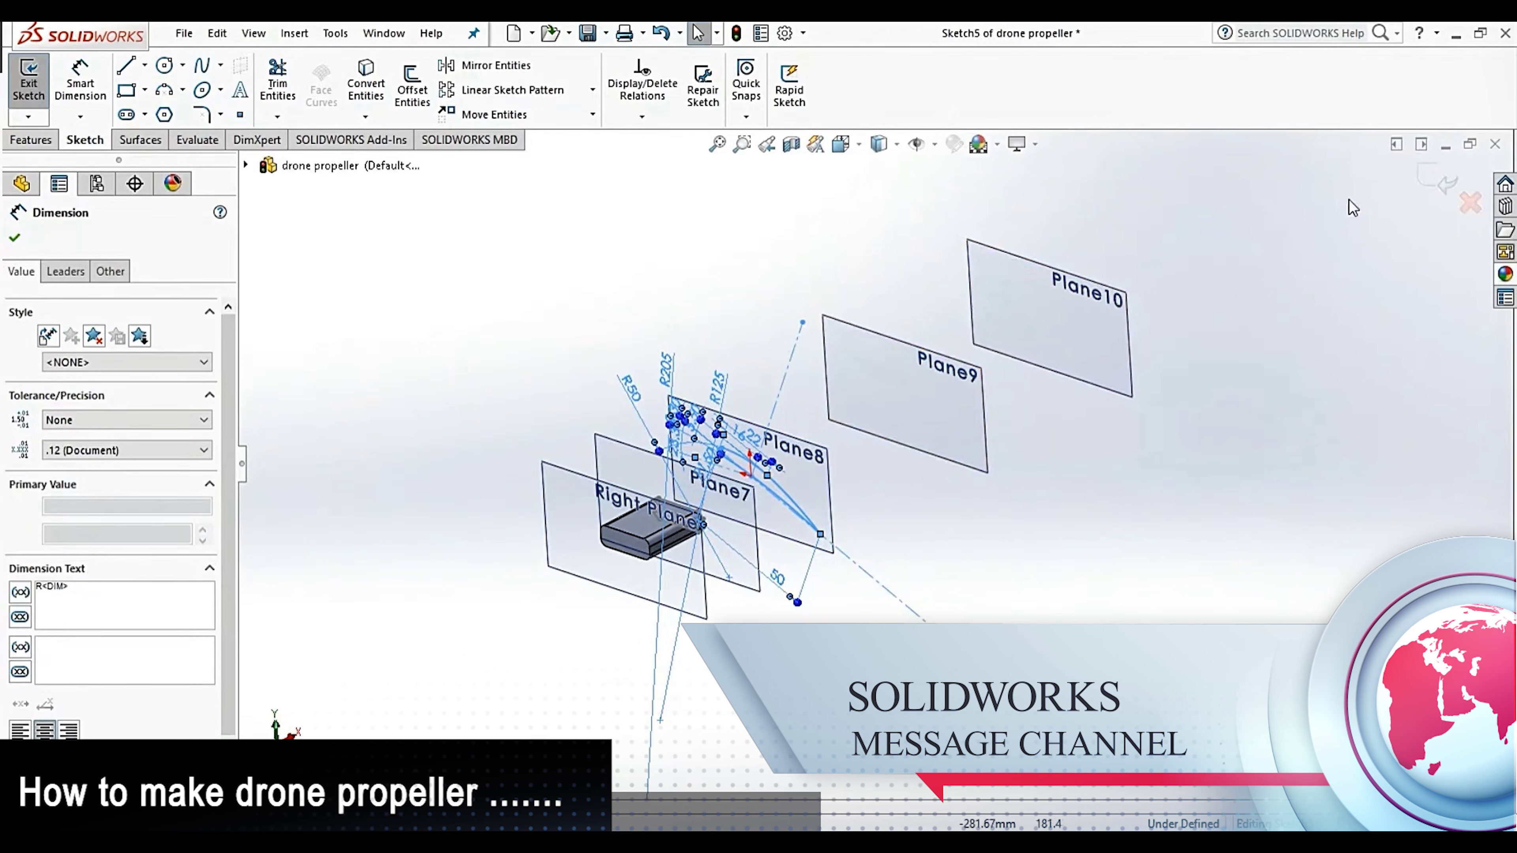
click(841, 366)
key(ctrl+b)
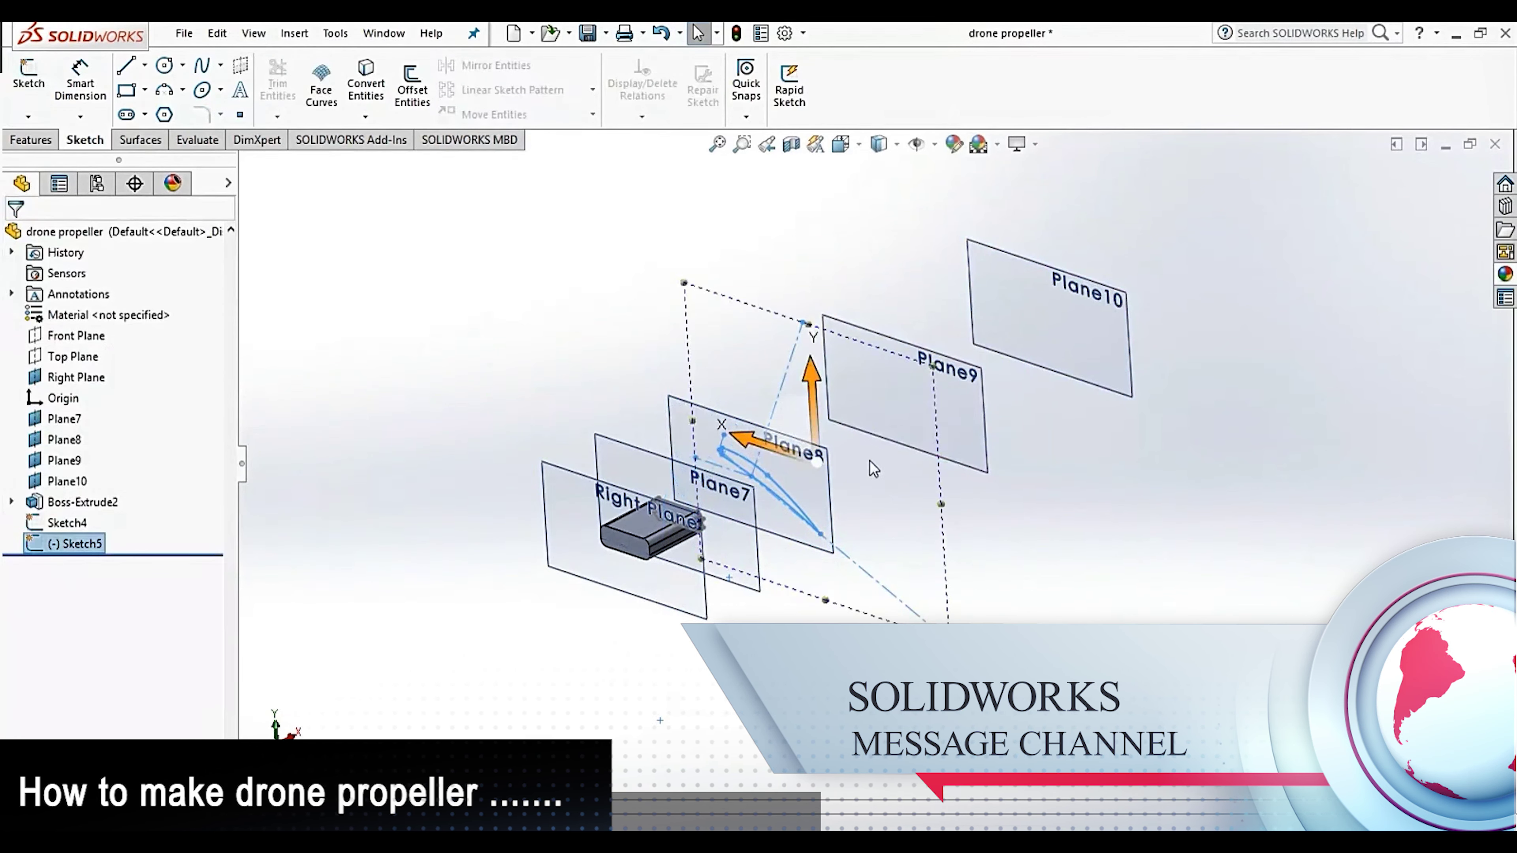
Orbit toward Plane10 and select it
click(1042, 514)
mouse_move(972, 508)
middle_down()
mouse_move(958, 424)
mouse_move(958, 477)
mouse_move(991, 473)
middle_up()
scroll(1013, 471, down, 3)
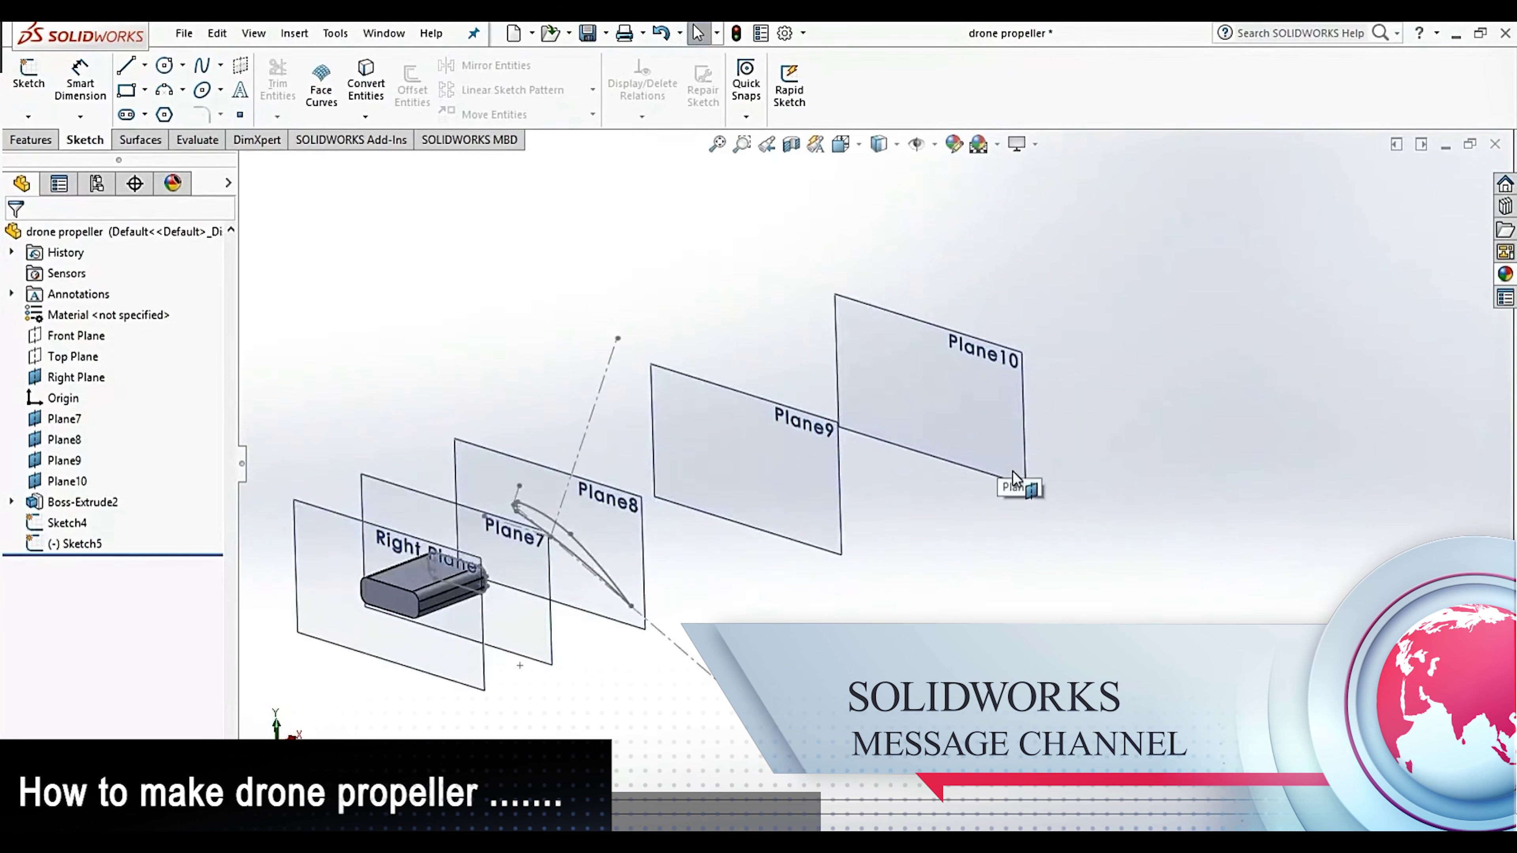
click(1018, 370)
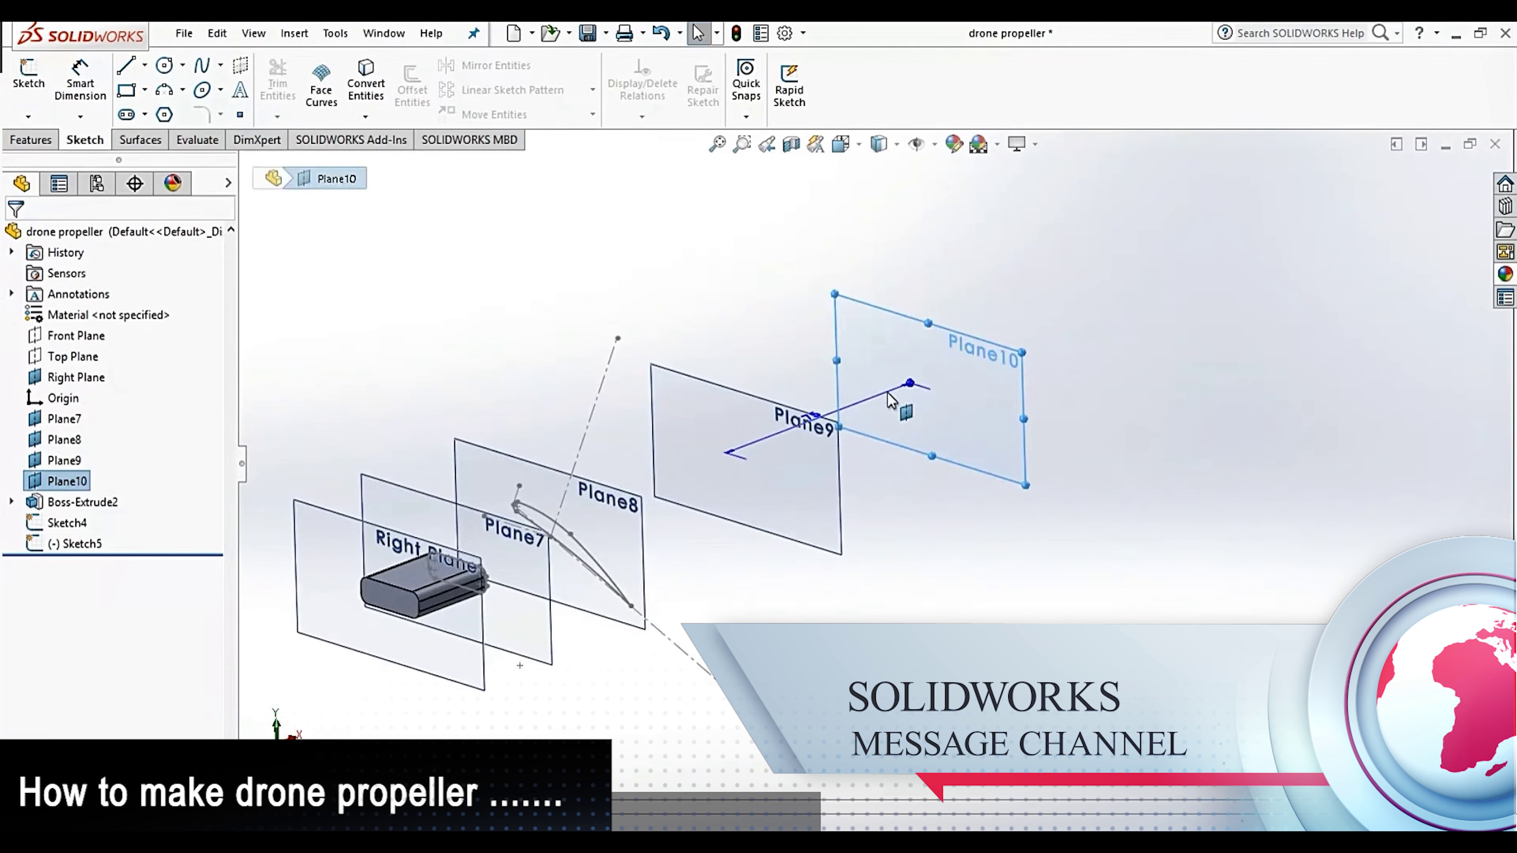
Start Sketch6 on Plane10 and delete the chord, thickness and radius dimensions
click(47, 75)
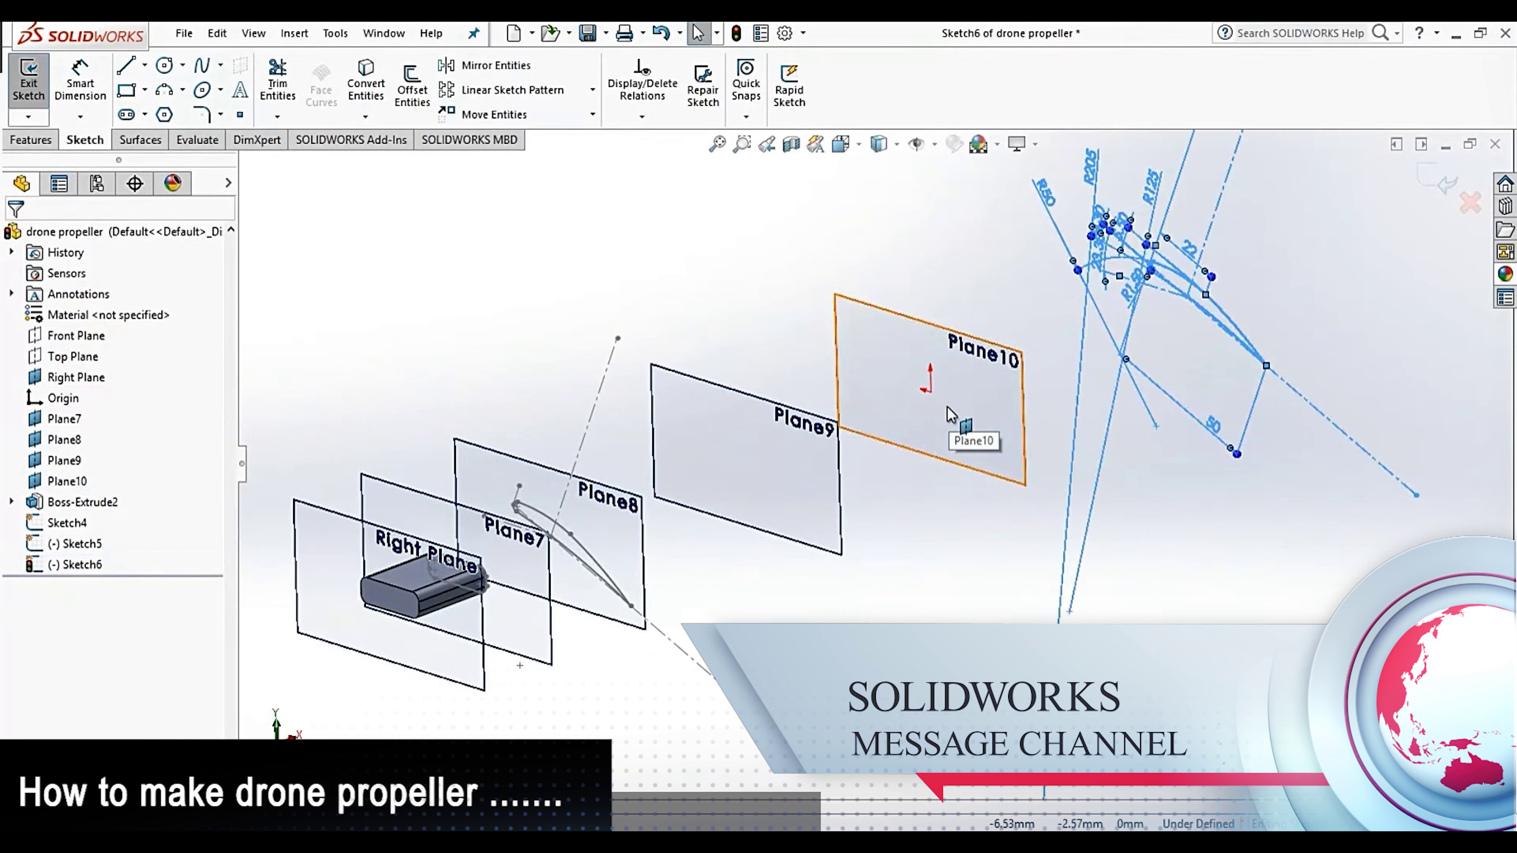
mouse_move(979, 399)
middle_down()
mouse_move(1014, 391)
mouse_move(933, 292)
middle_up()
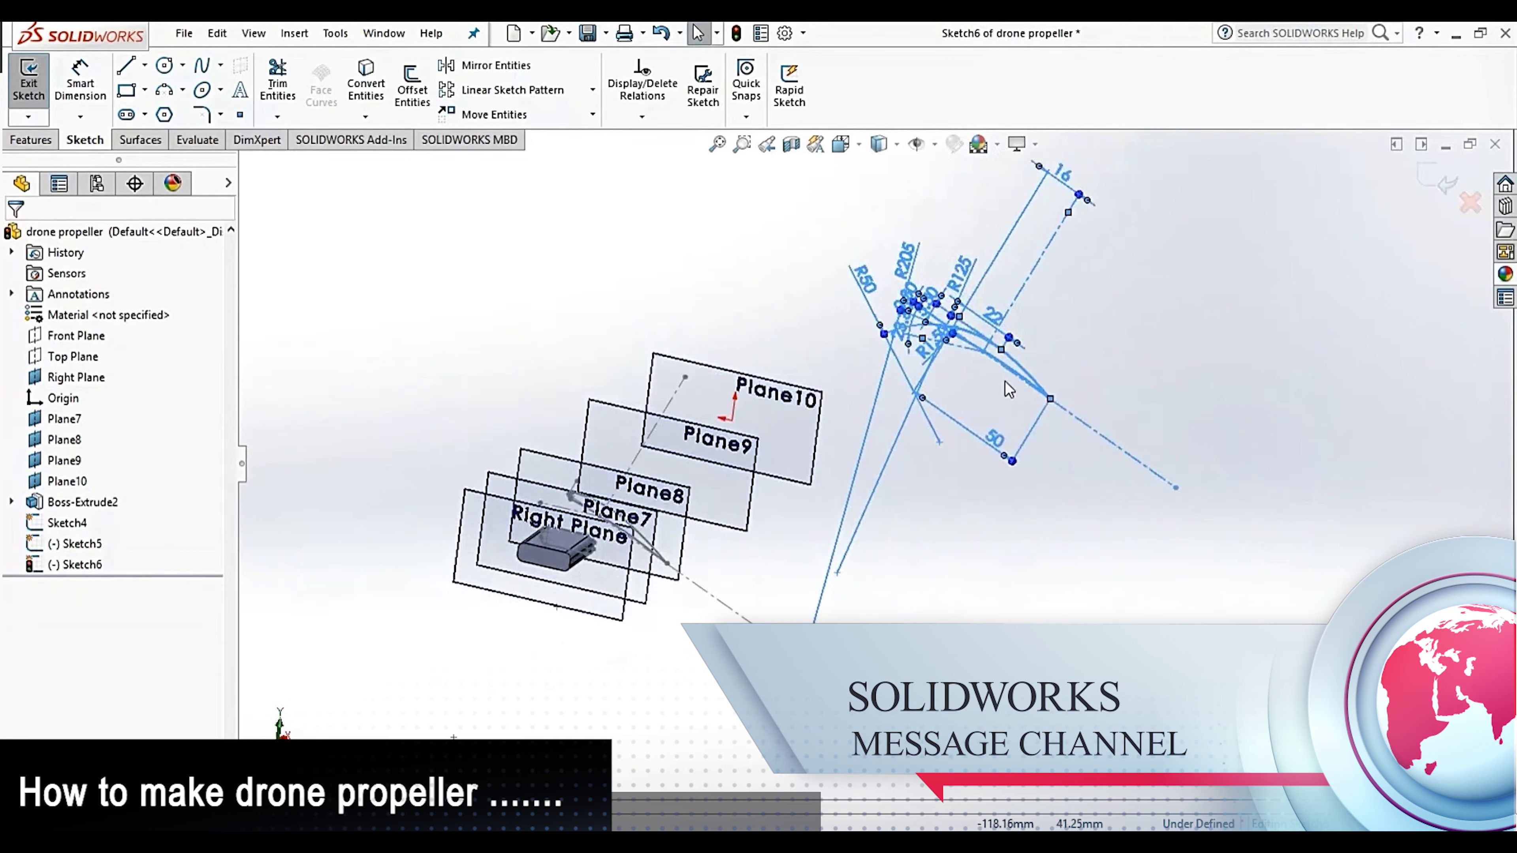
scroll(940, 317, down, 2)
scroll(956, 359, down, 3)
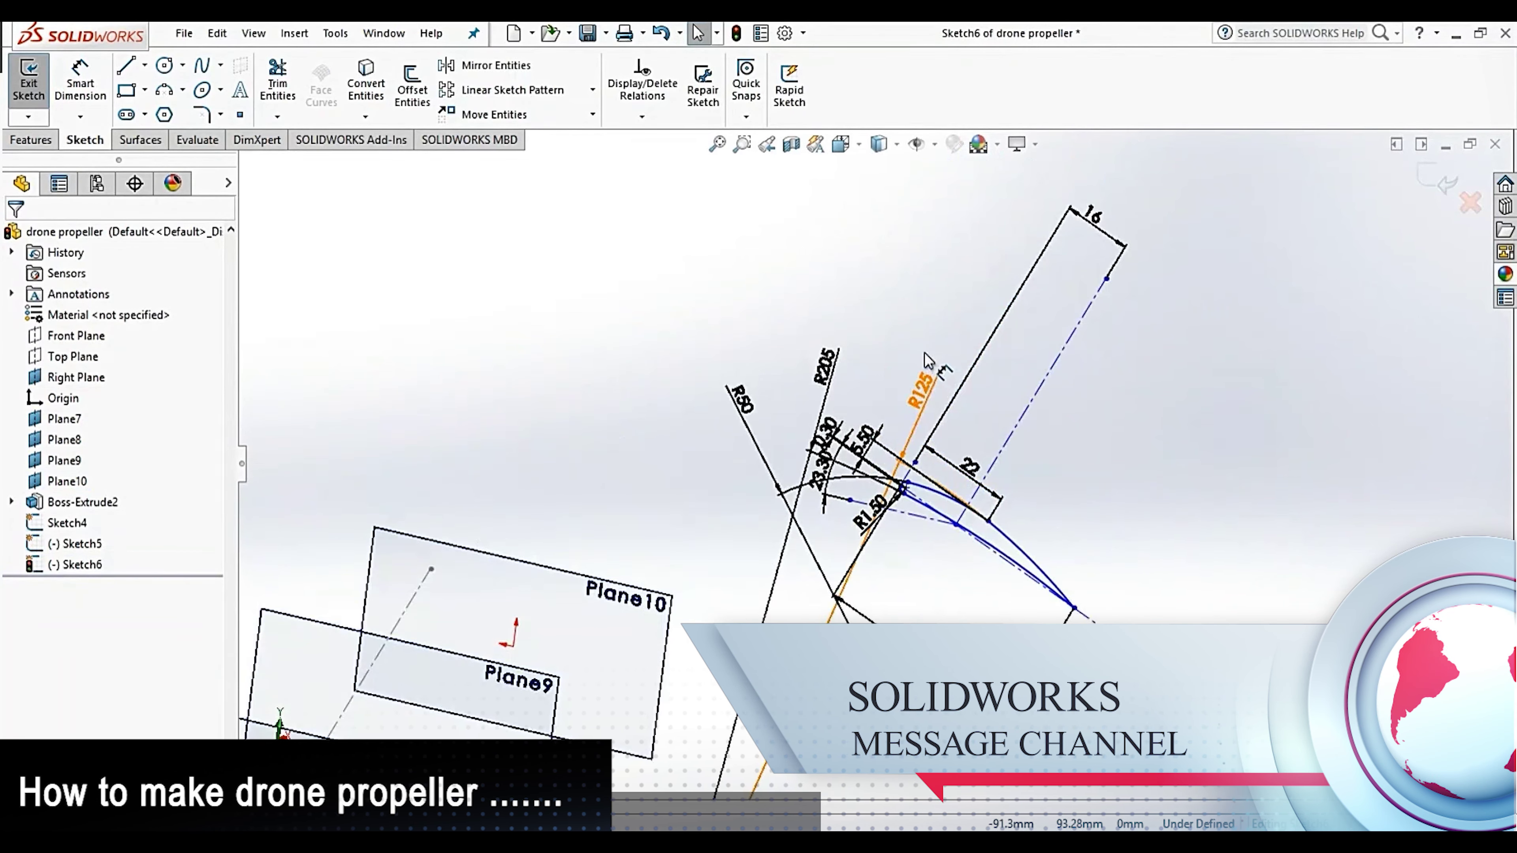
scroll(973, 413, down, 3)
drag(960, 423, 650, 465)
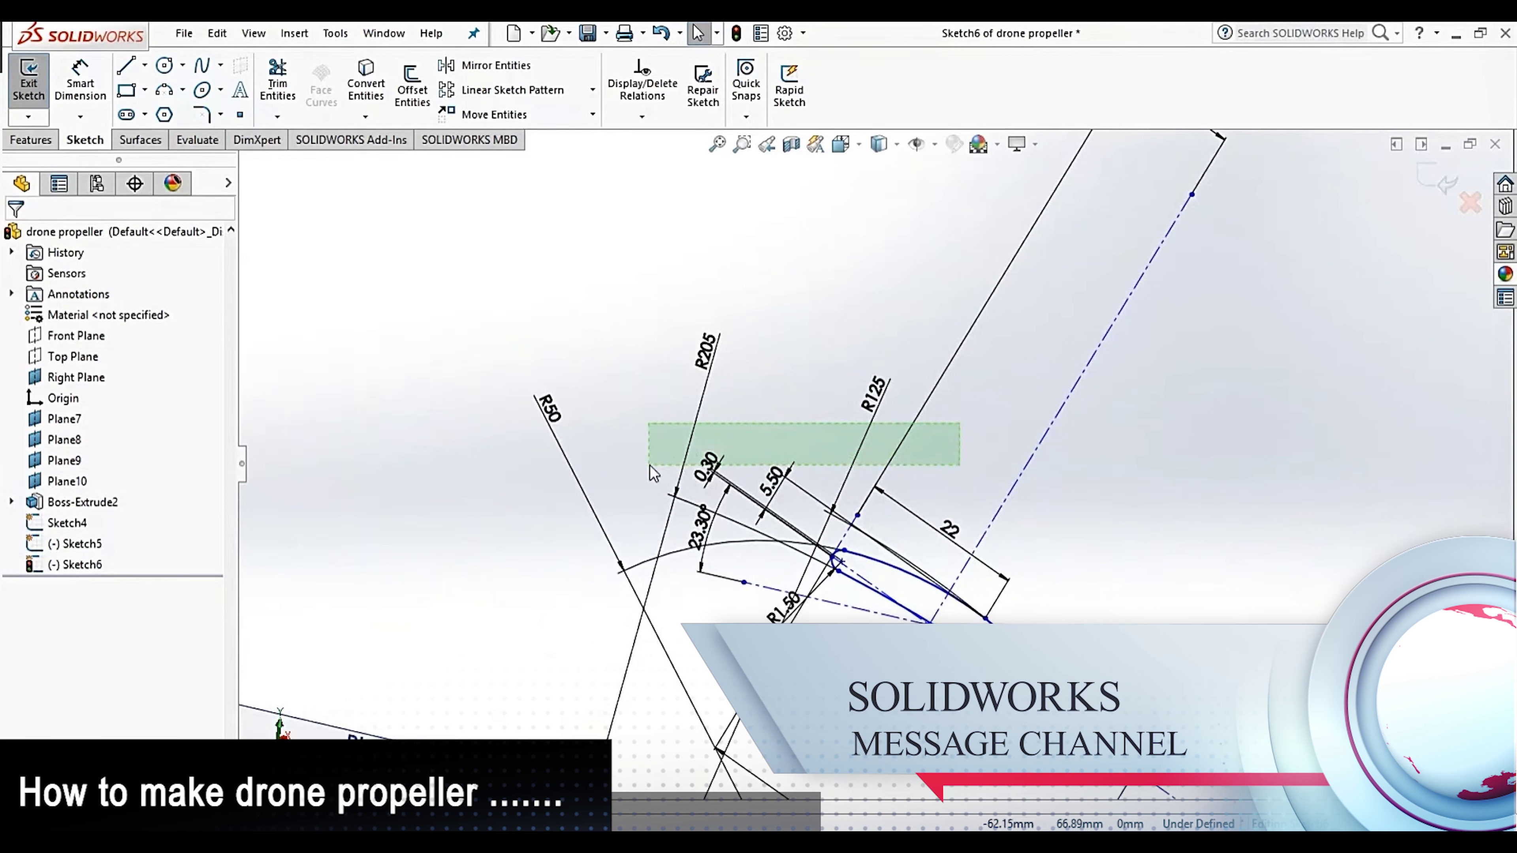
key(Delete)
Delete the R50, 50 and R1.50 dimensions, then box-select all airfoil geometry
scroll(777, 508, up, 3)
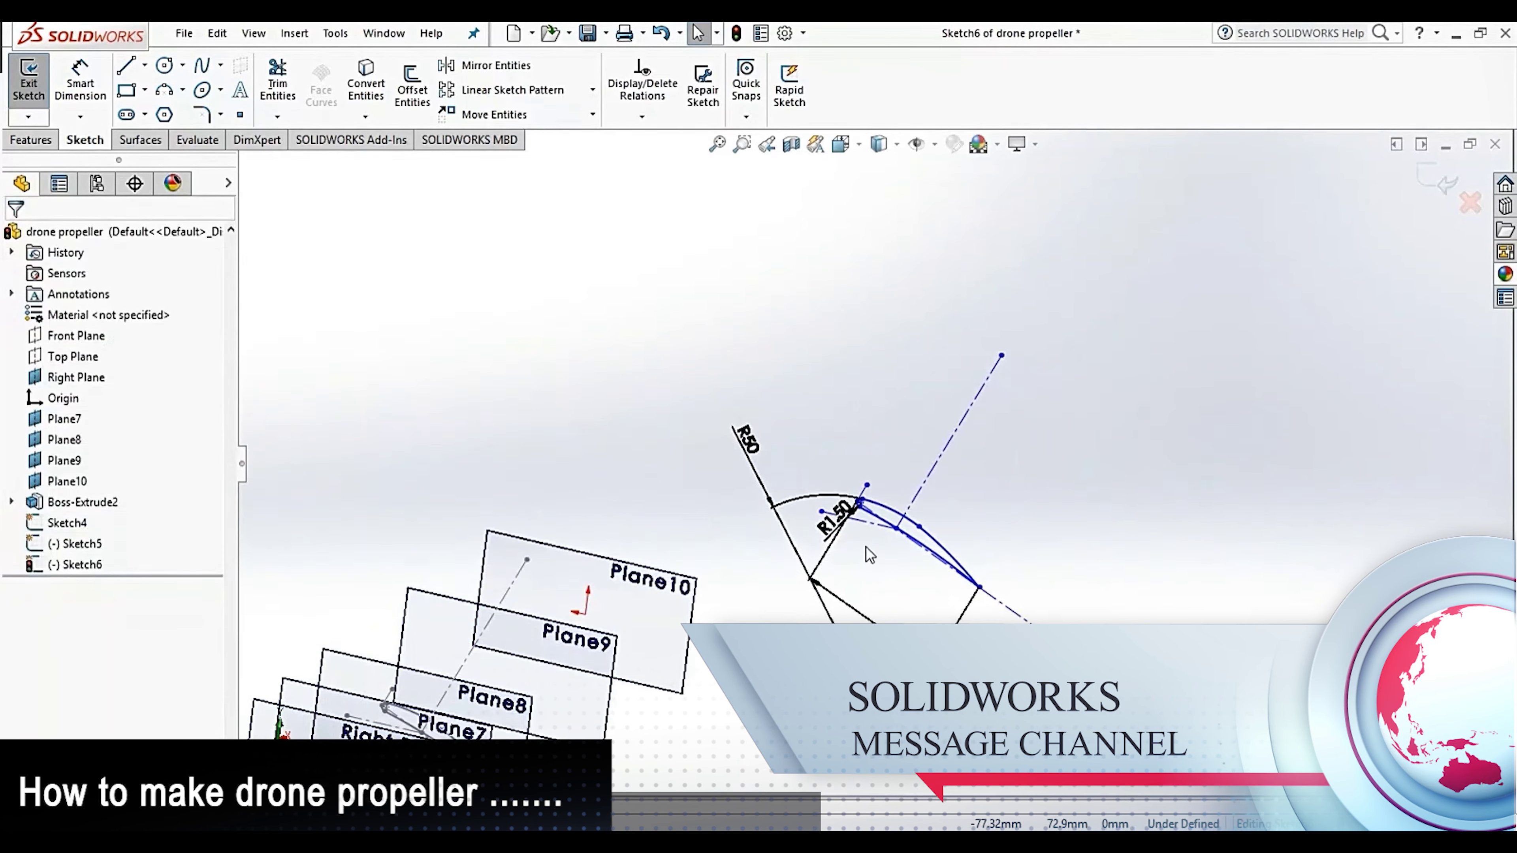
scroll(866, 547, up, 2)
scroll(860, 544, down, 2)
drag(887, 559, 816, 501)
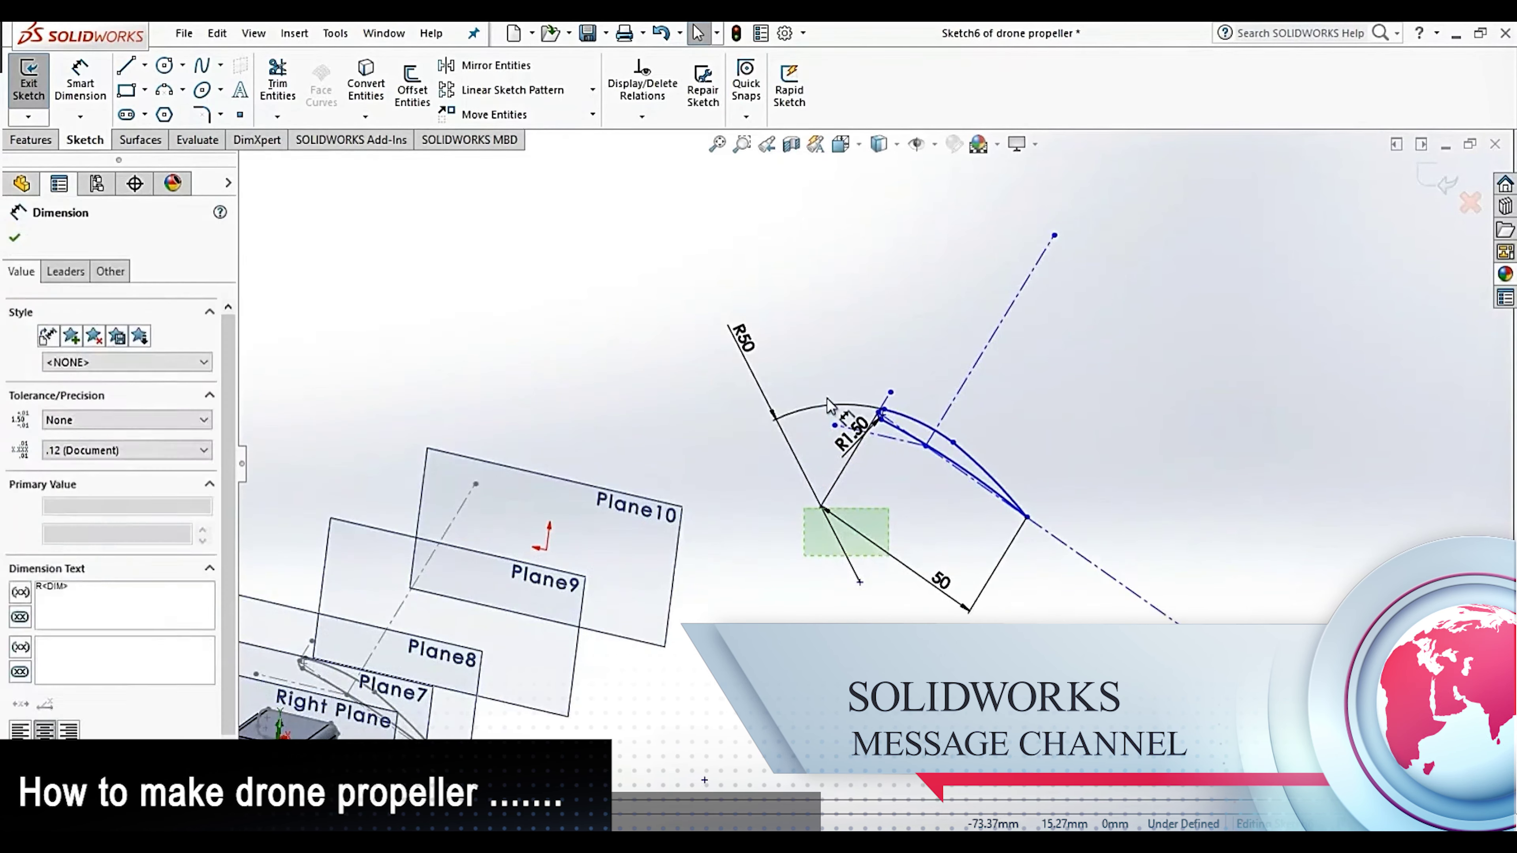
key(Delete)
scroll(854, 436, down, 2)
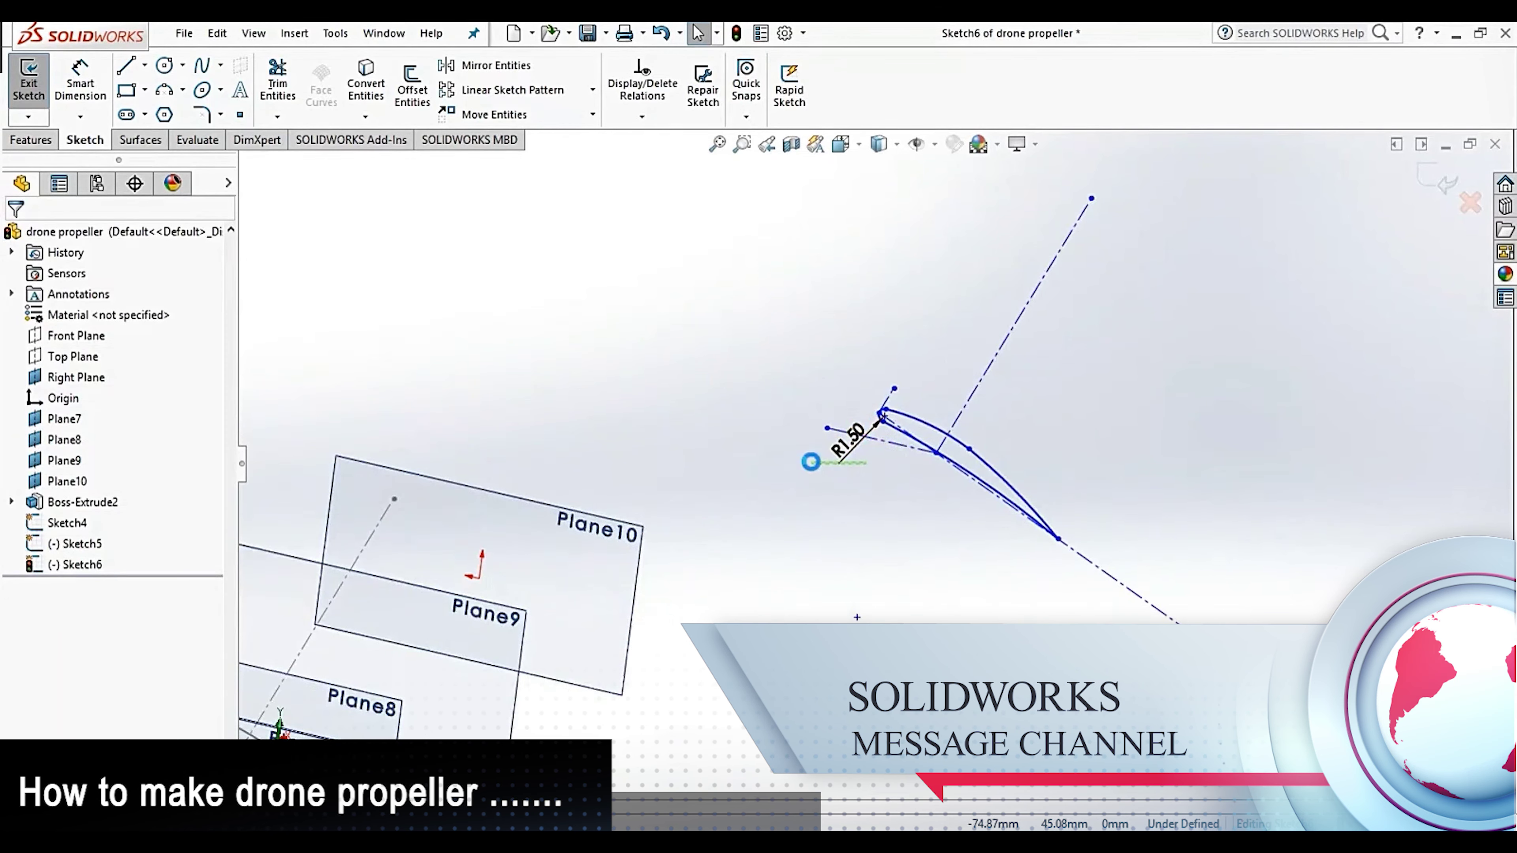
click(813, 461)
key(Delete)
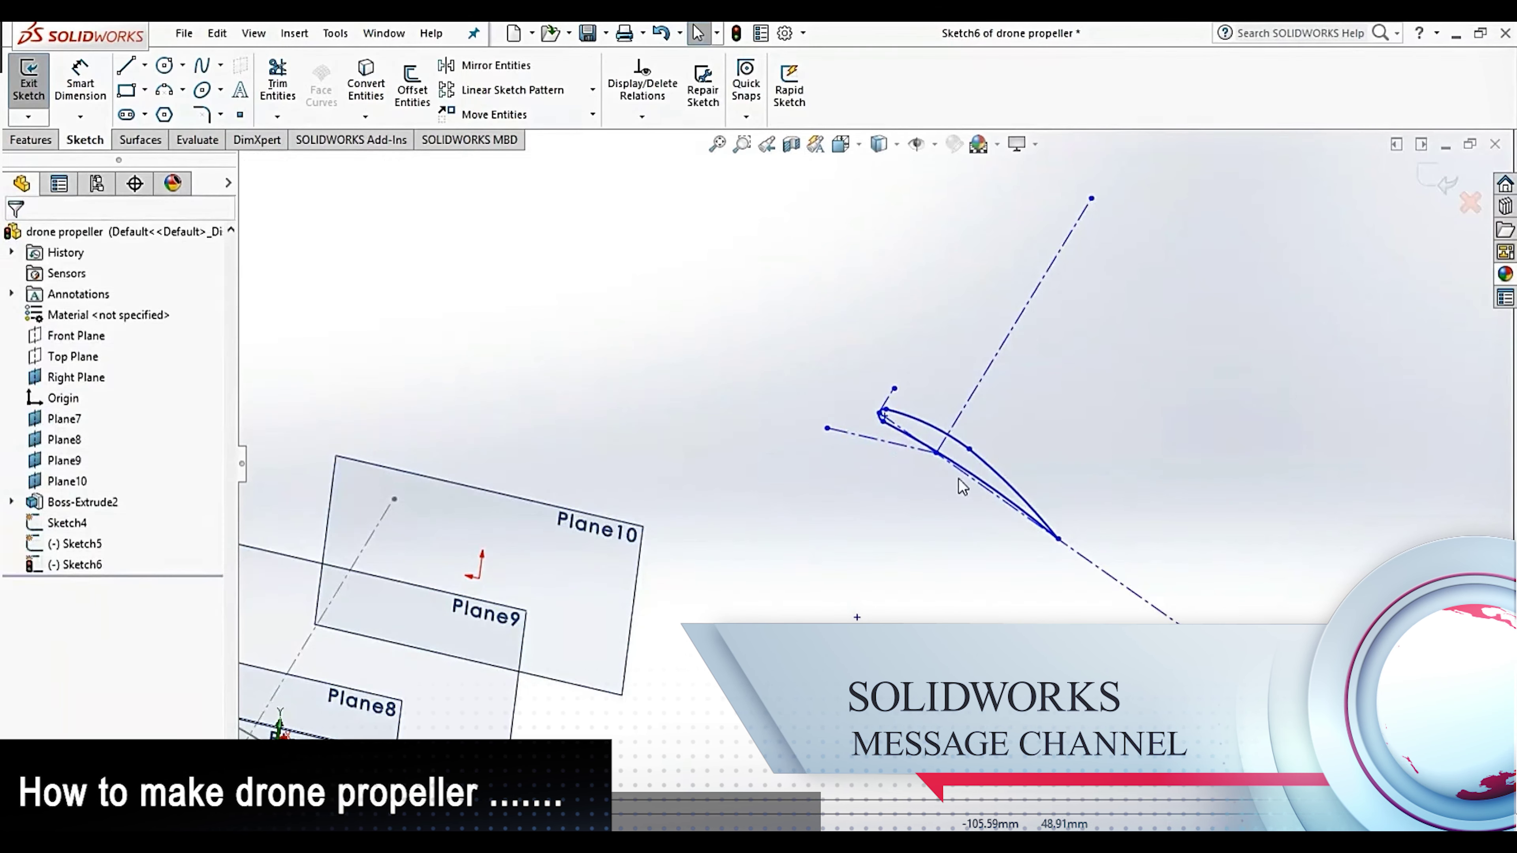
scroll(843, 457, up, 4)
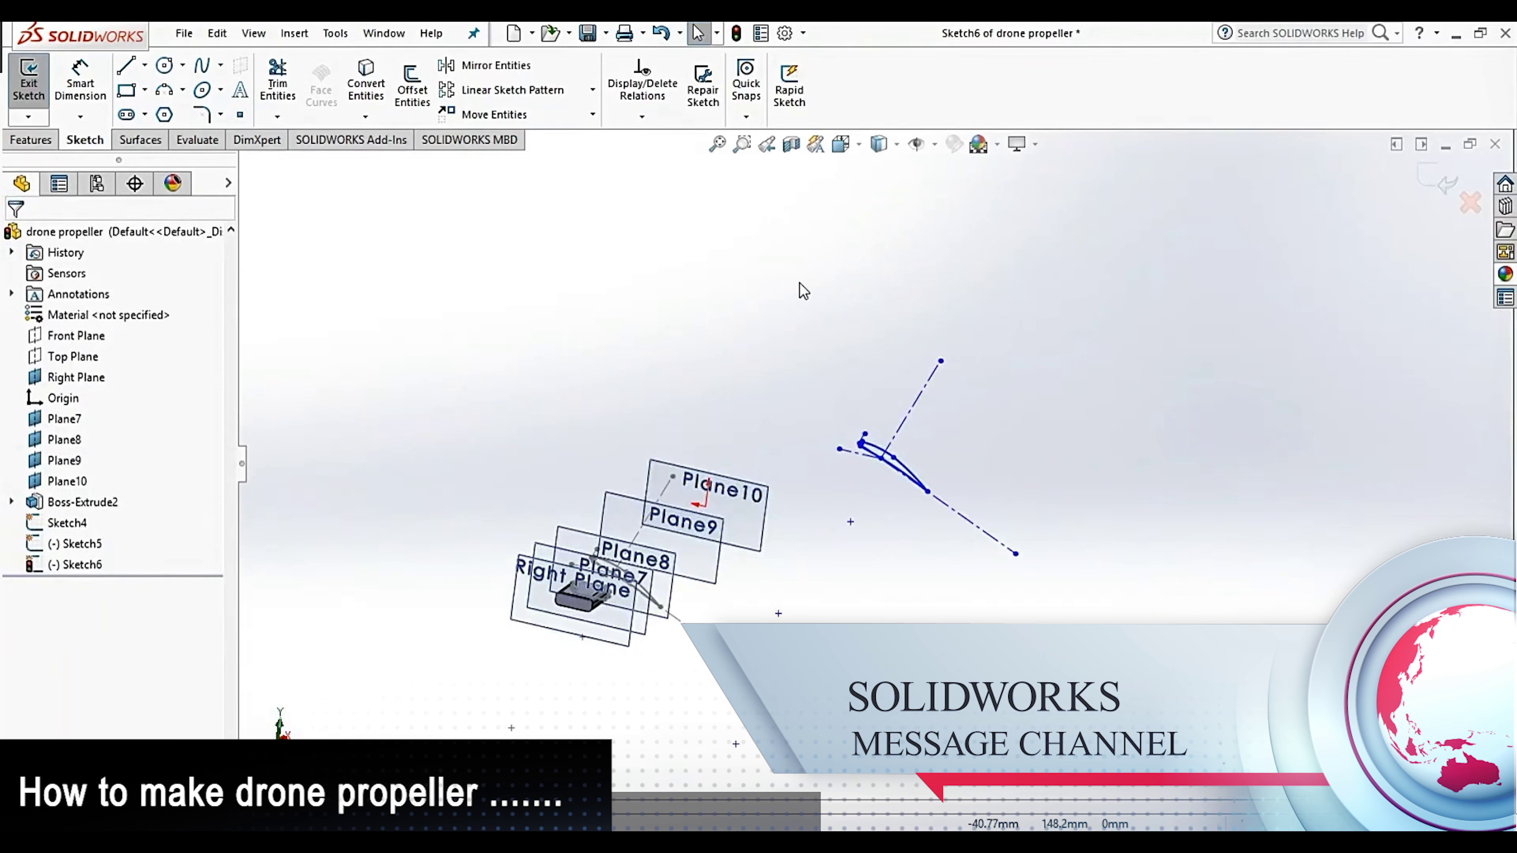
drag(804, 291, 1189, 625)
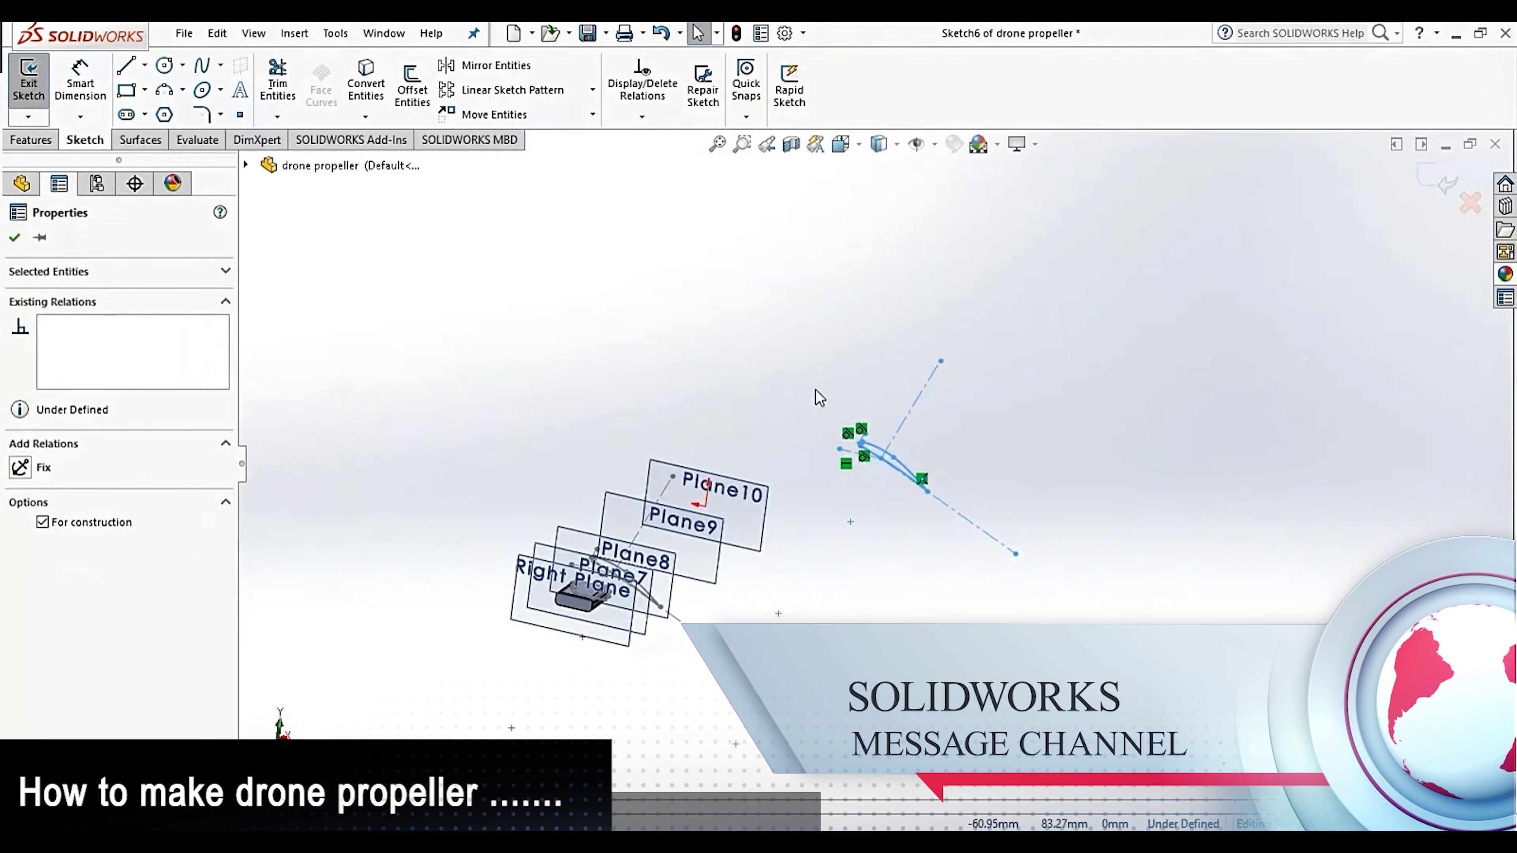
Start Move Entities with the airfoil's four arcs and four lines selected
scroll(881, 478, down, 3)
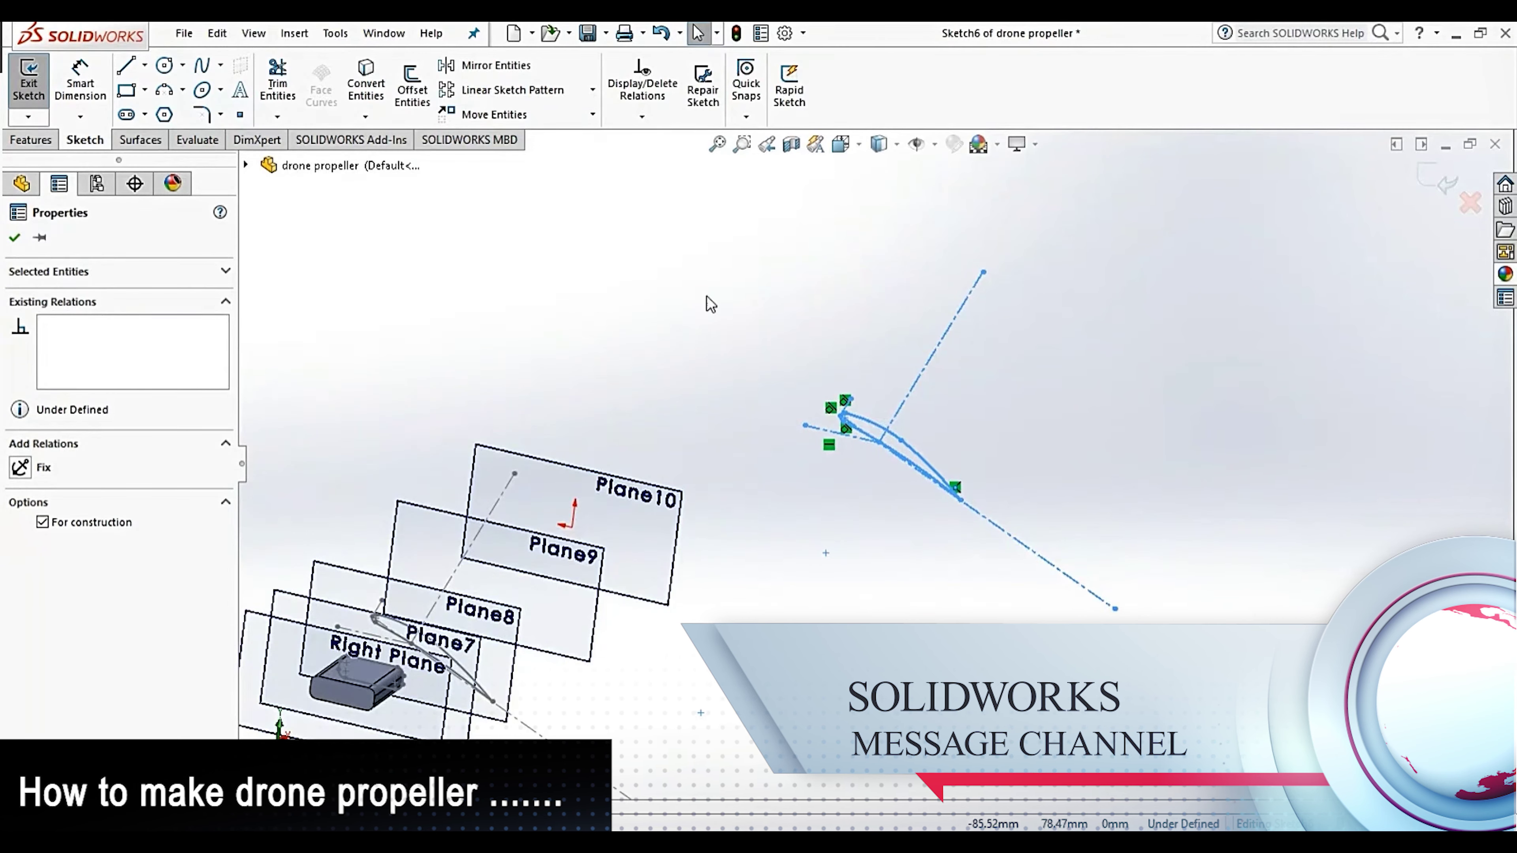
click(522, 117)
scroll(884, 452, down, 2)
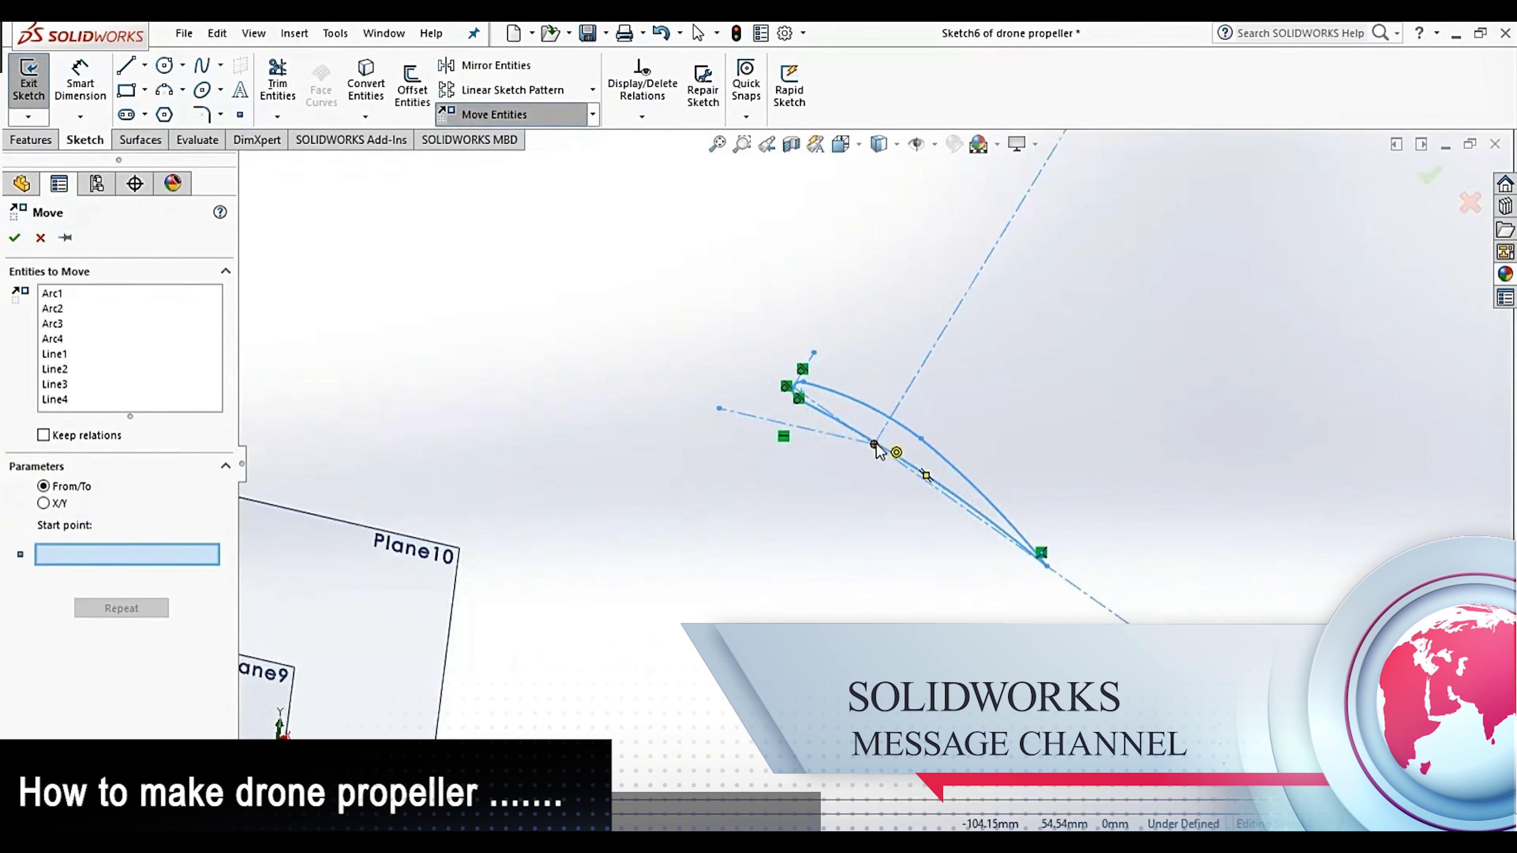
scroll(877, 449, down, 1)
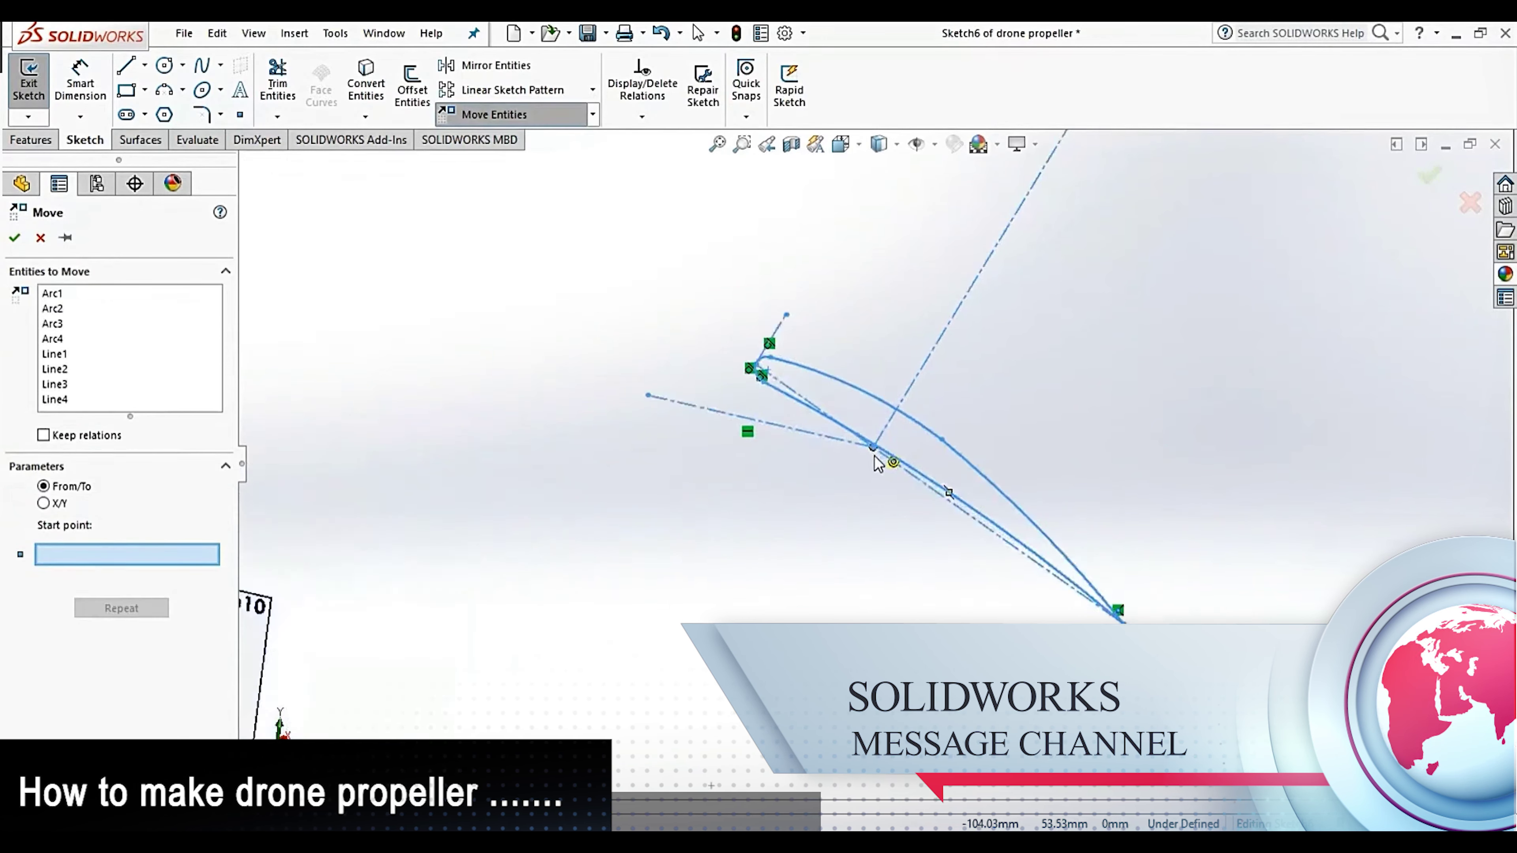
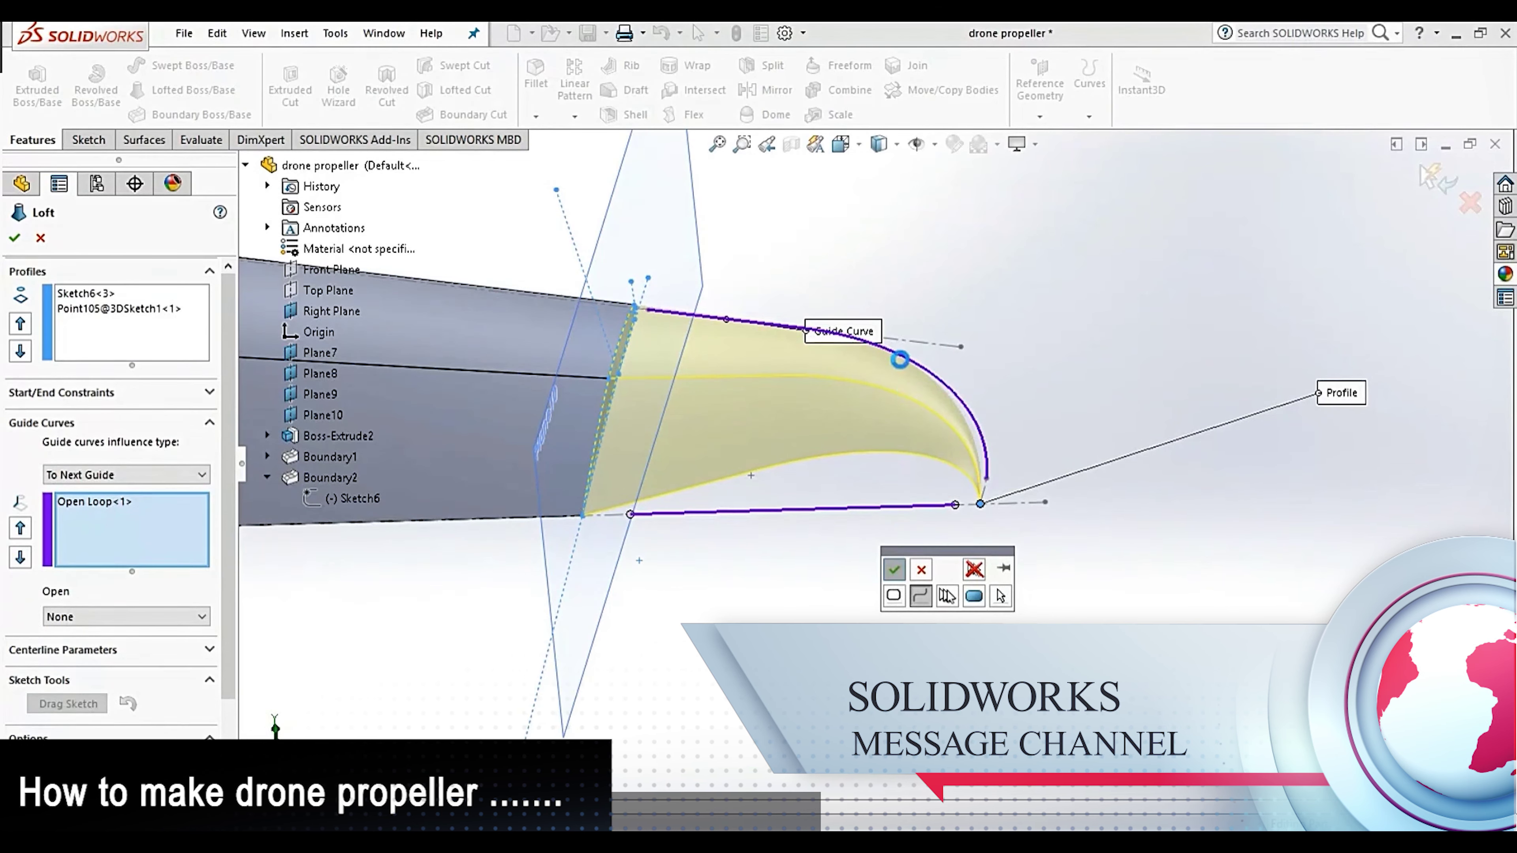
Confirm Loft1 to close the blade tip, then zoom out and orbit to view the whole blade
key(Return)
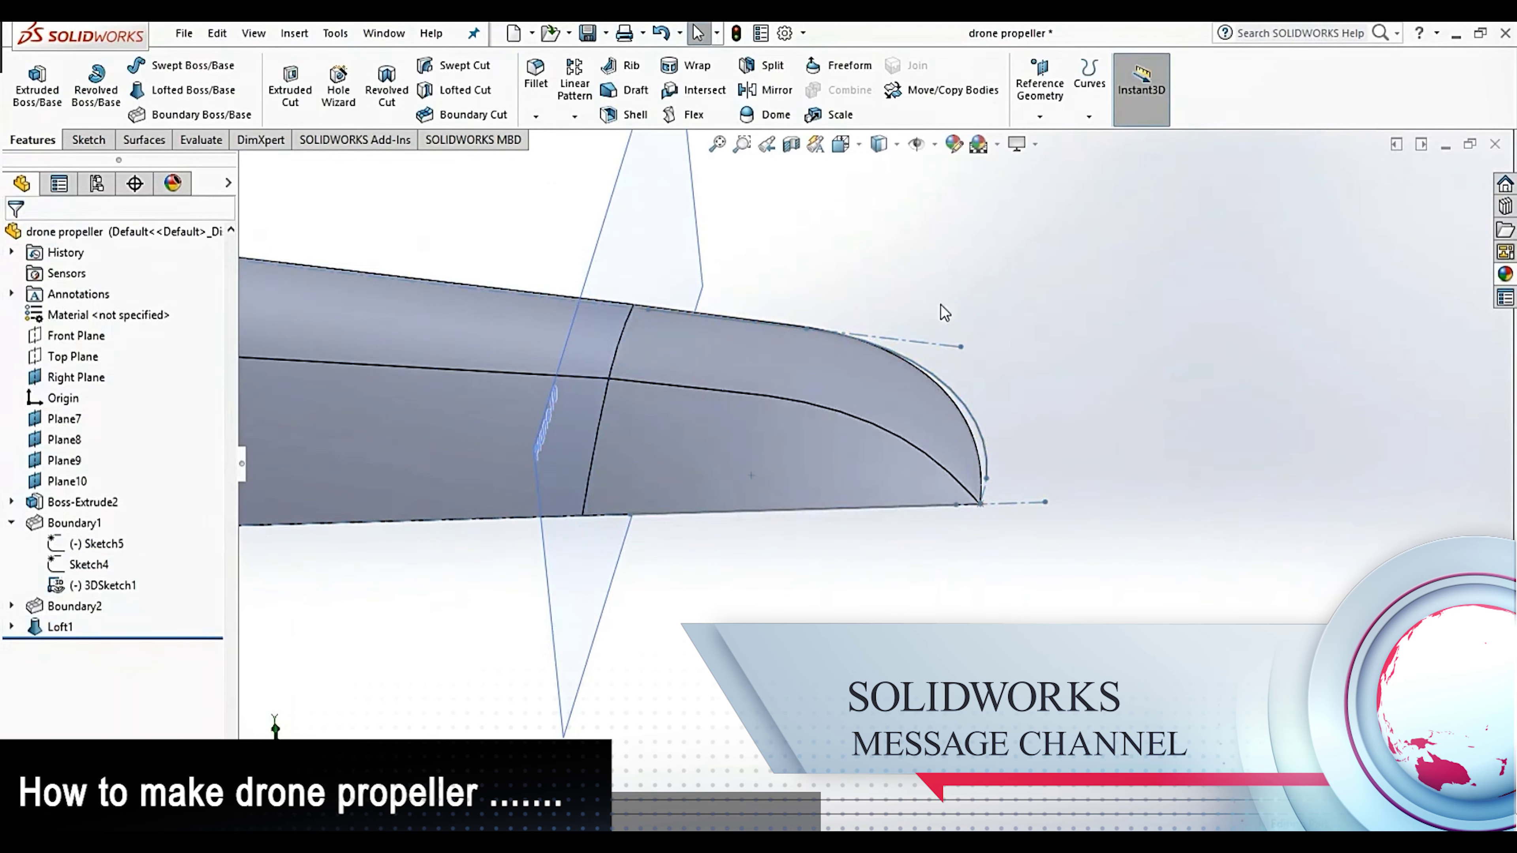
scroll(942, 305, up, 8)
mouse_move(874, 352)
middle_down()
mouse_move(729, 454)
mouse_move(722, 339)
mouse_move(823, 329)
mouse_move(850, 431)
mouse_move(857, 383)
mouse_move(789, 362)
mouse_move(657, 454)
middle_up()
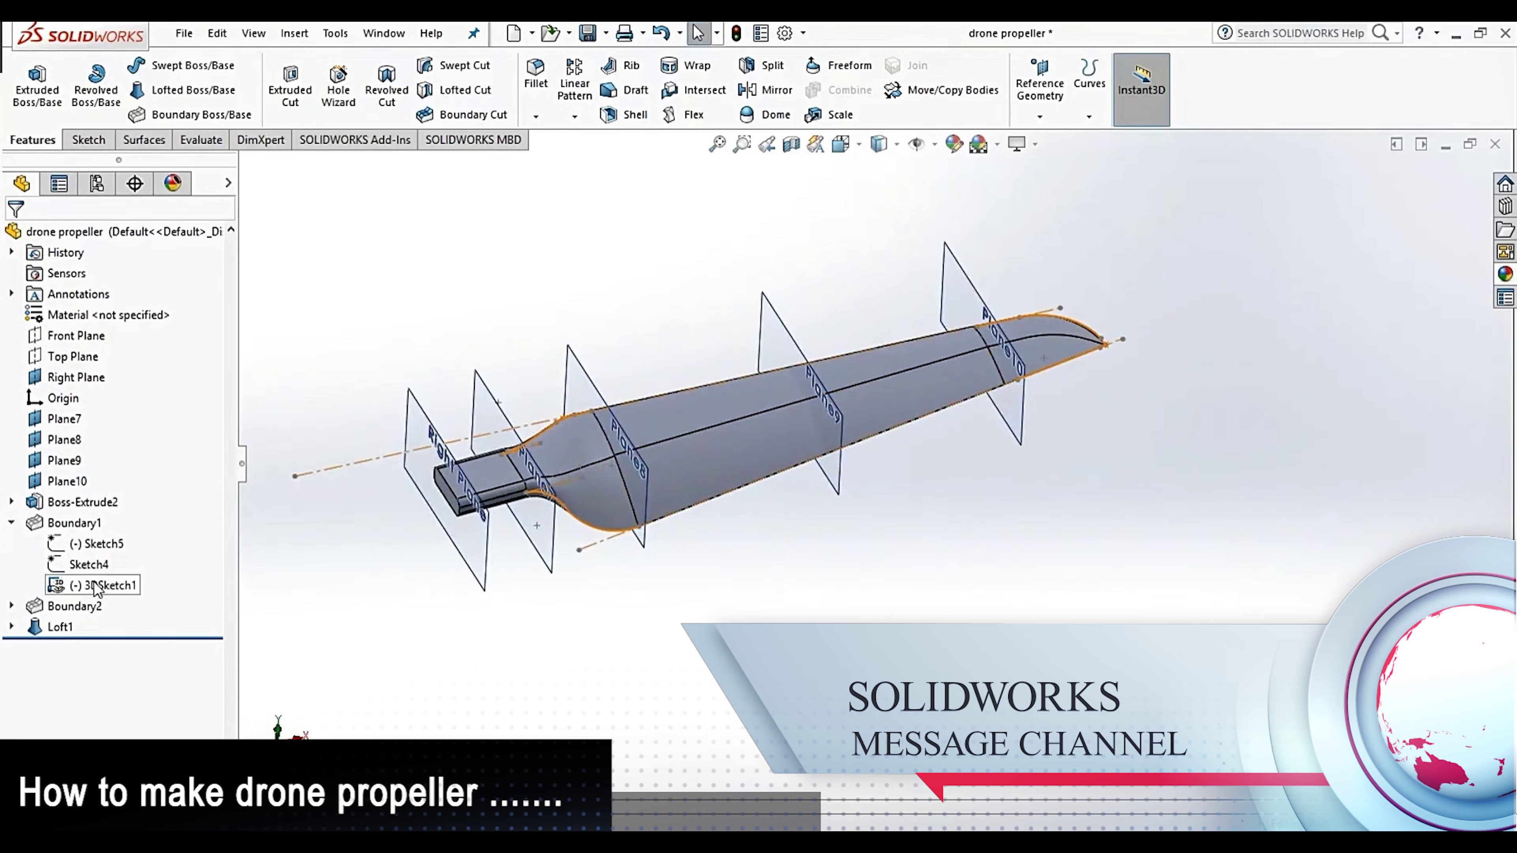
click(119, 584)
click(804, 551)
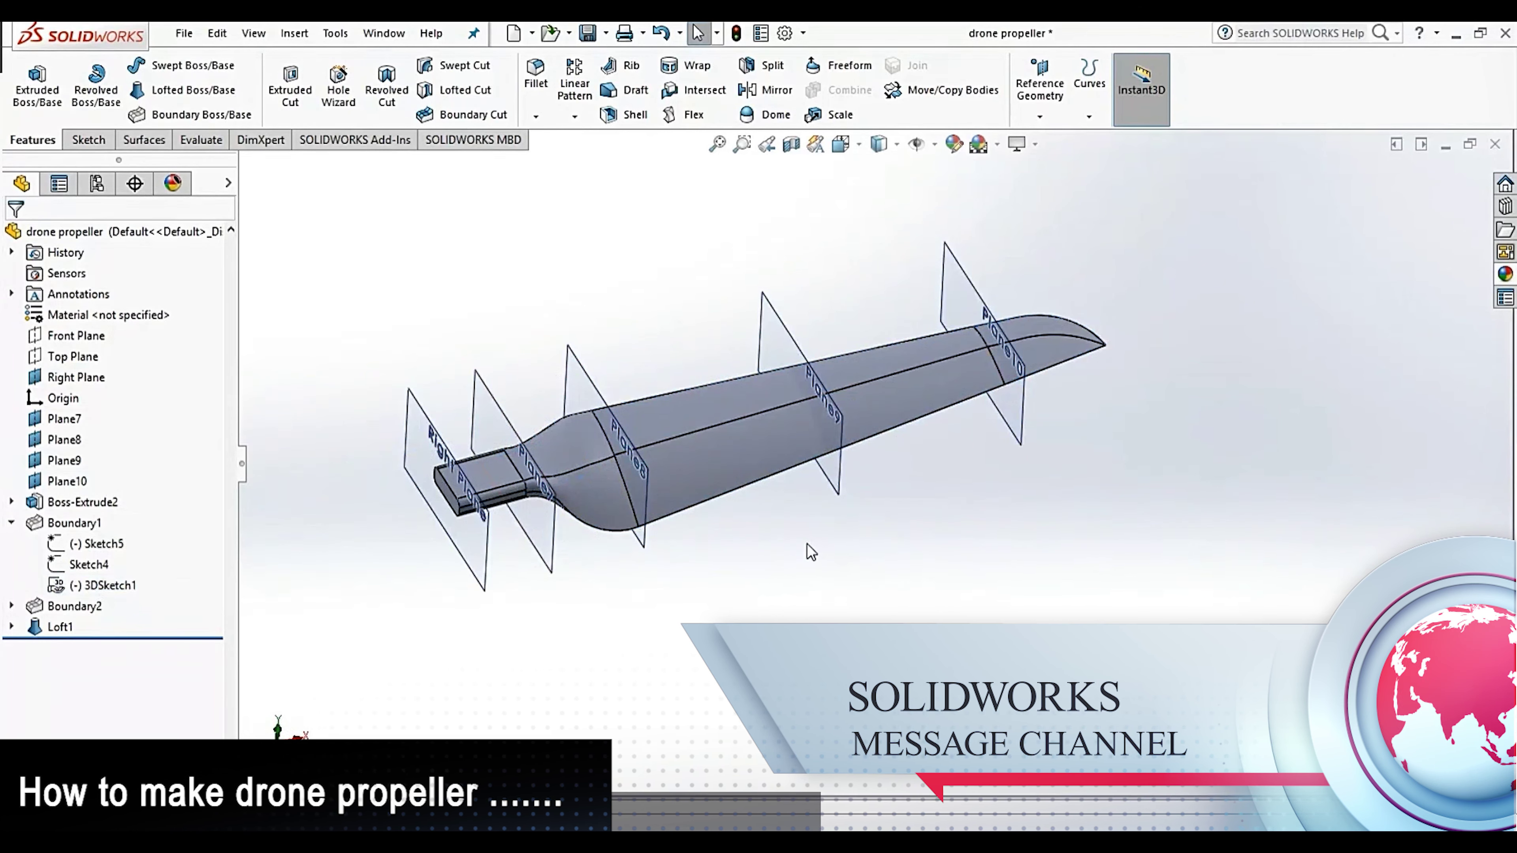
middle_drag(754, 540, 671, 396)
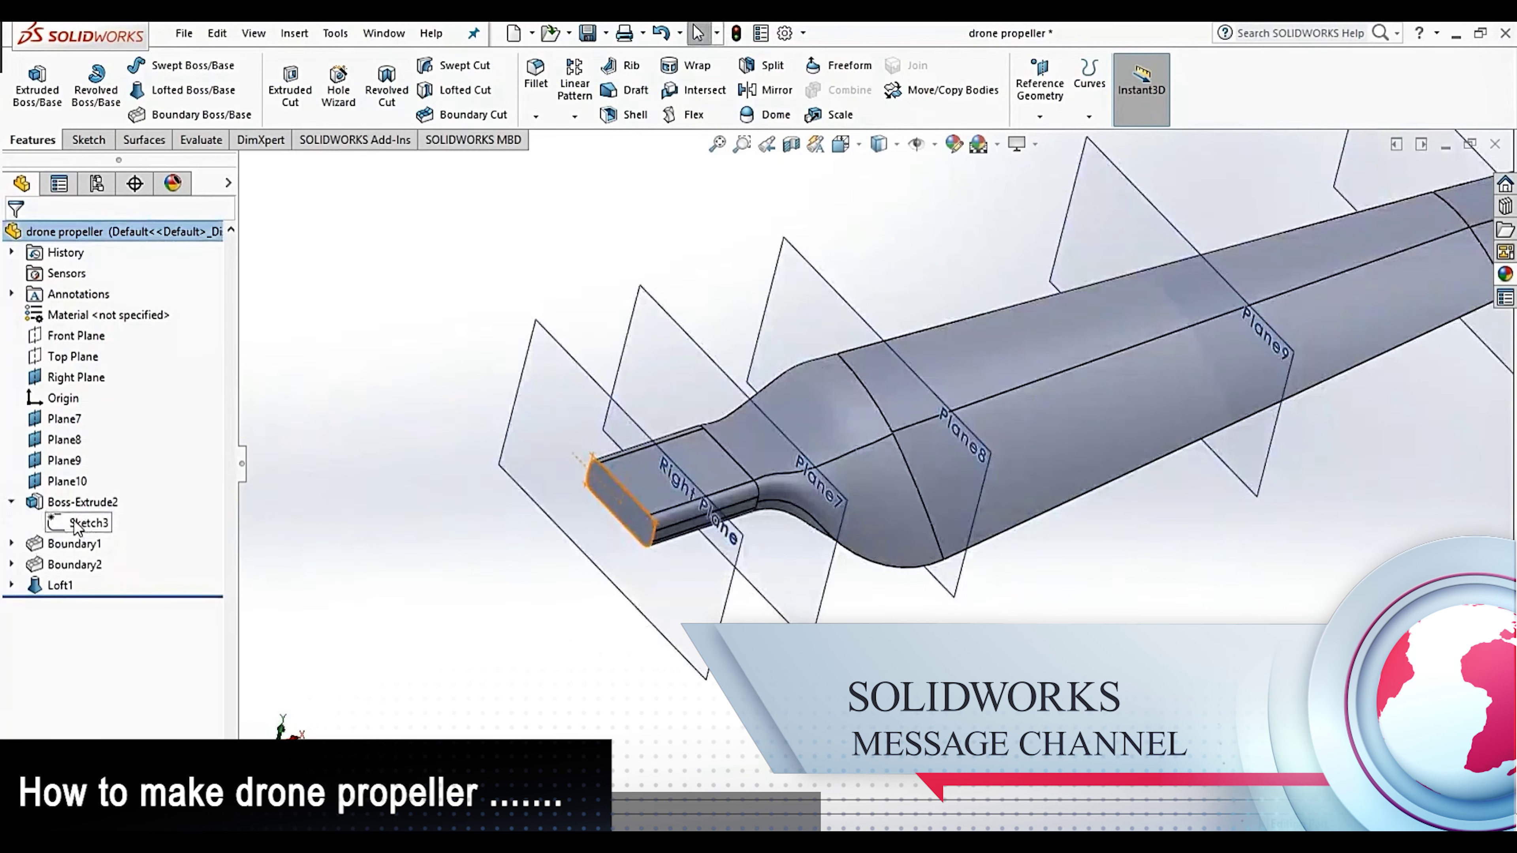
click(75, 526)
click(417, 627)
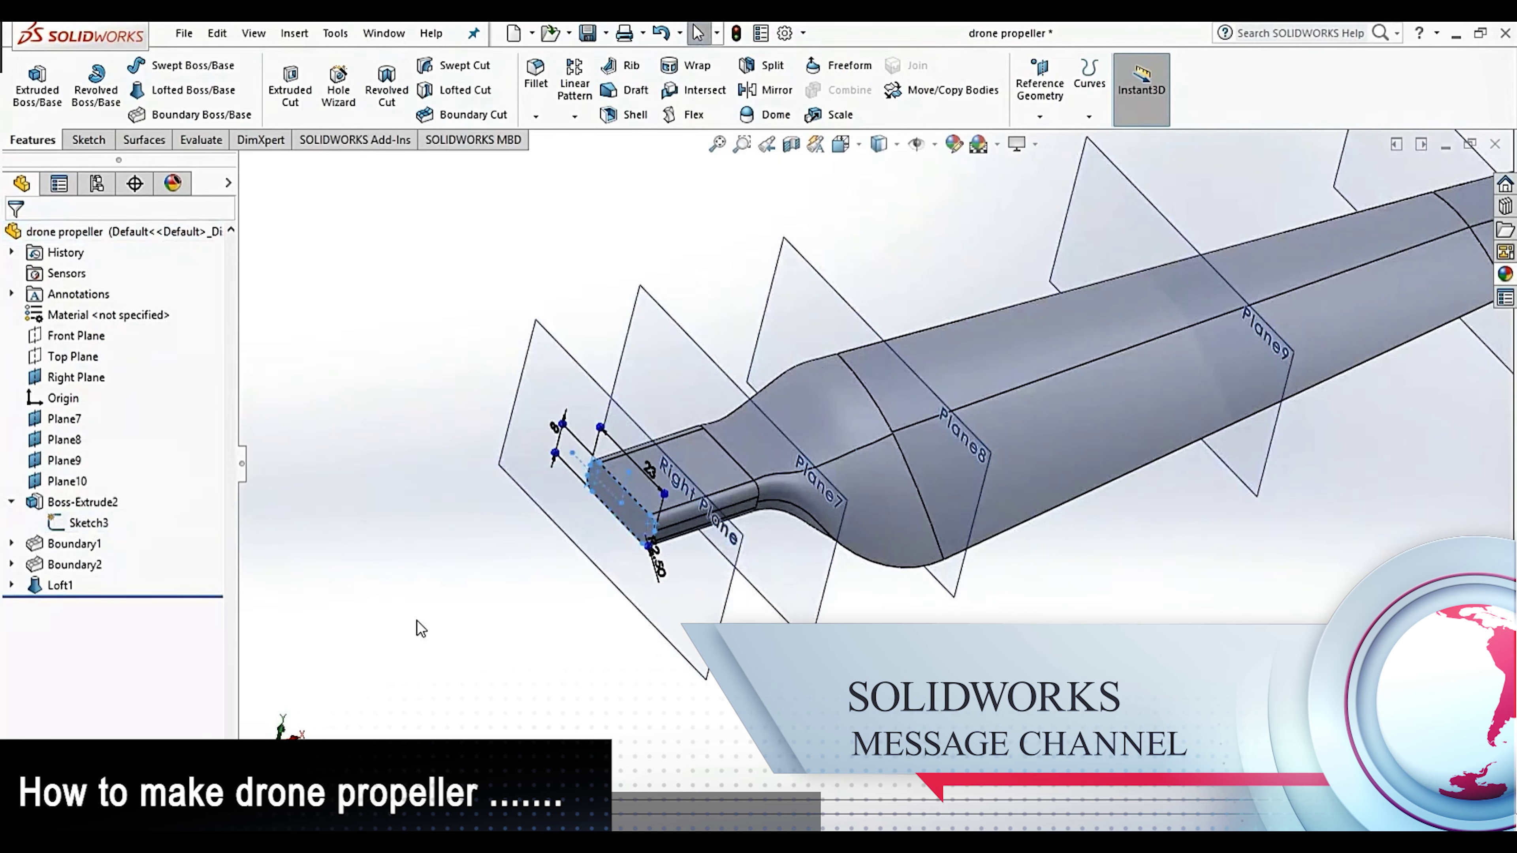
scroll(663, 487, down, 3)
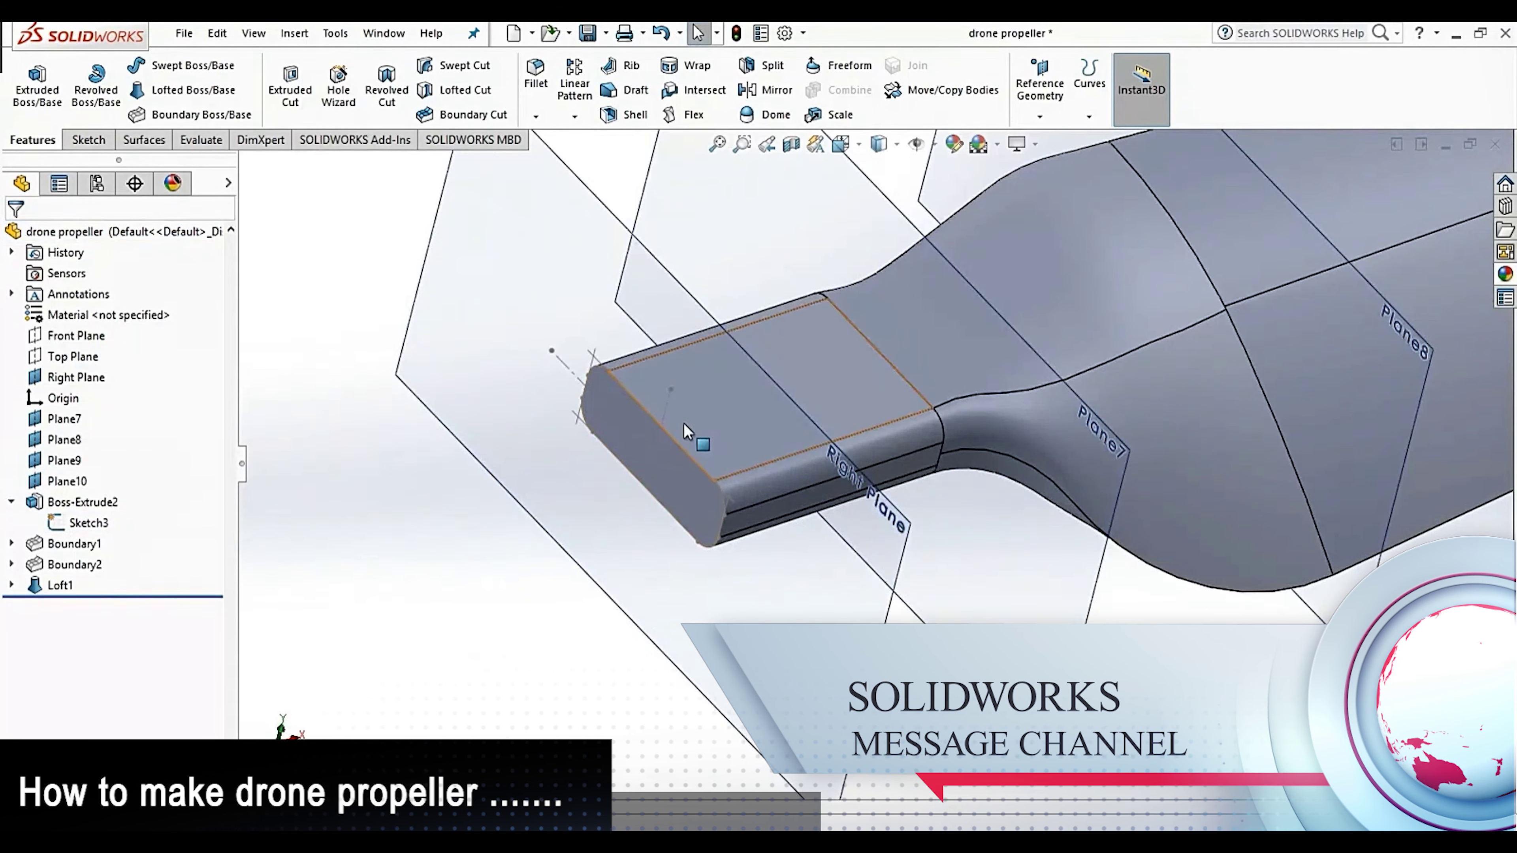
scroll(699, 439, up, 4)
key(f)
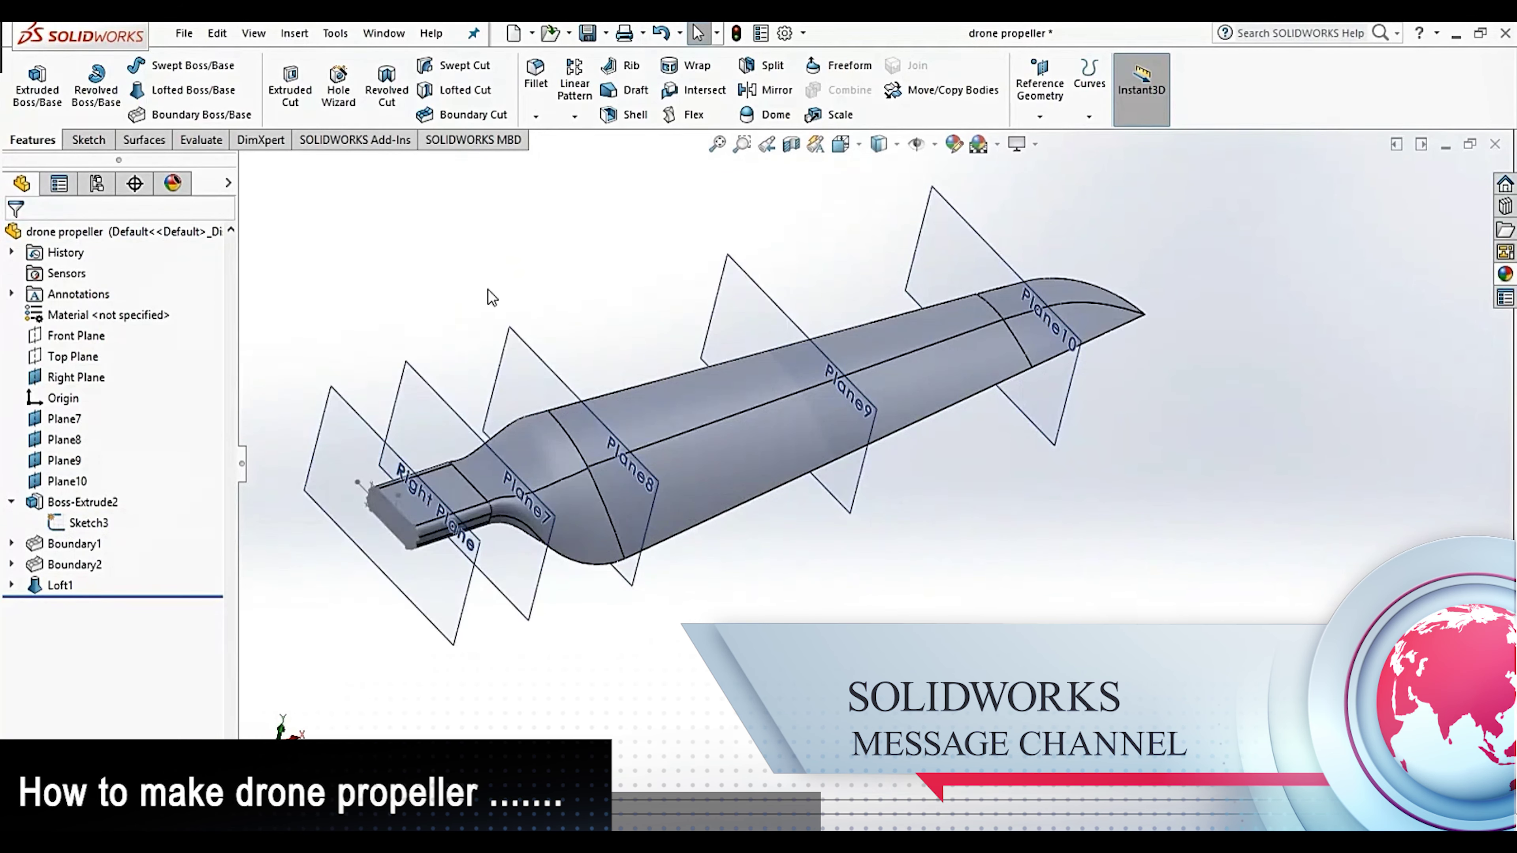
Start a Circular Pattern about Line2 of the hub's Sketch3, keeping 2 instances over 360°
click(575, 117)
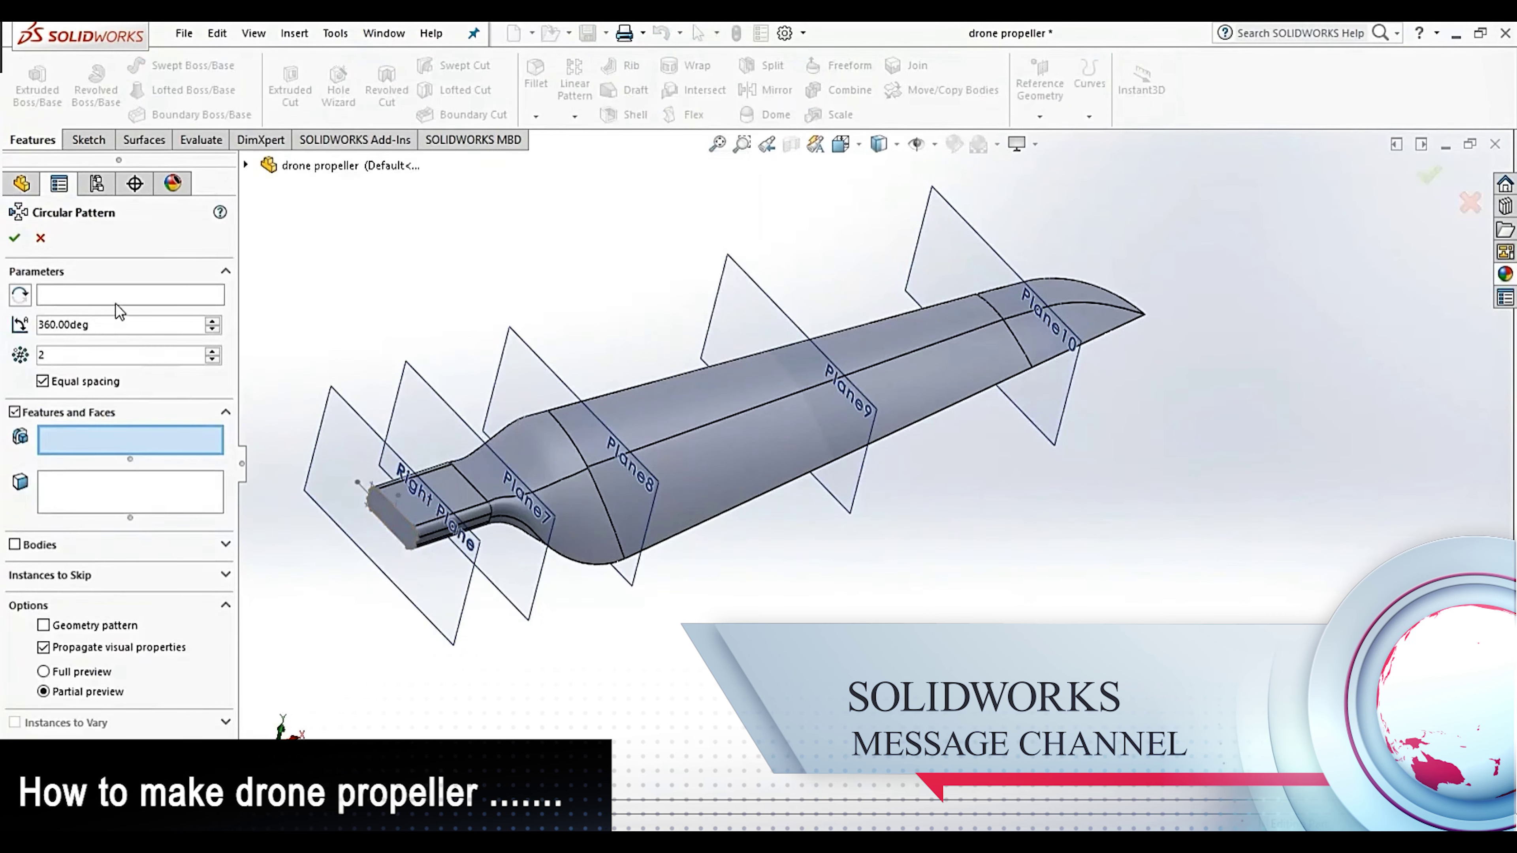
click(112, 306)
scroll(574, 485, down, 2)
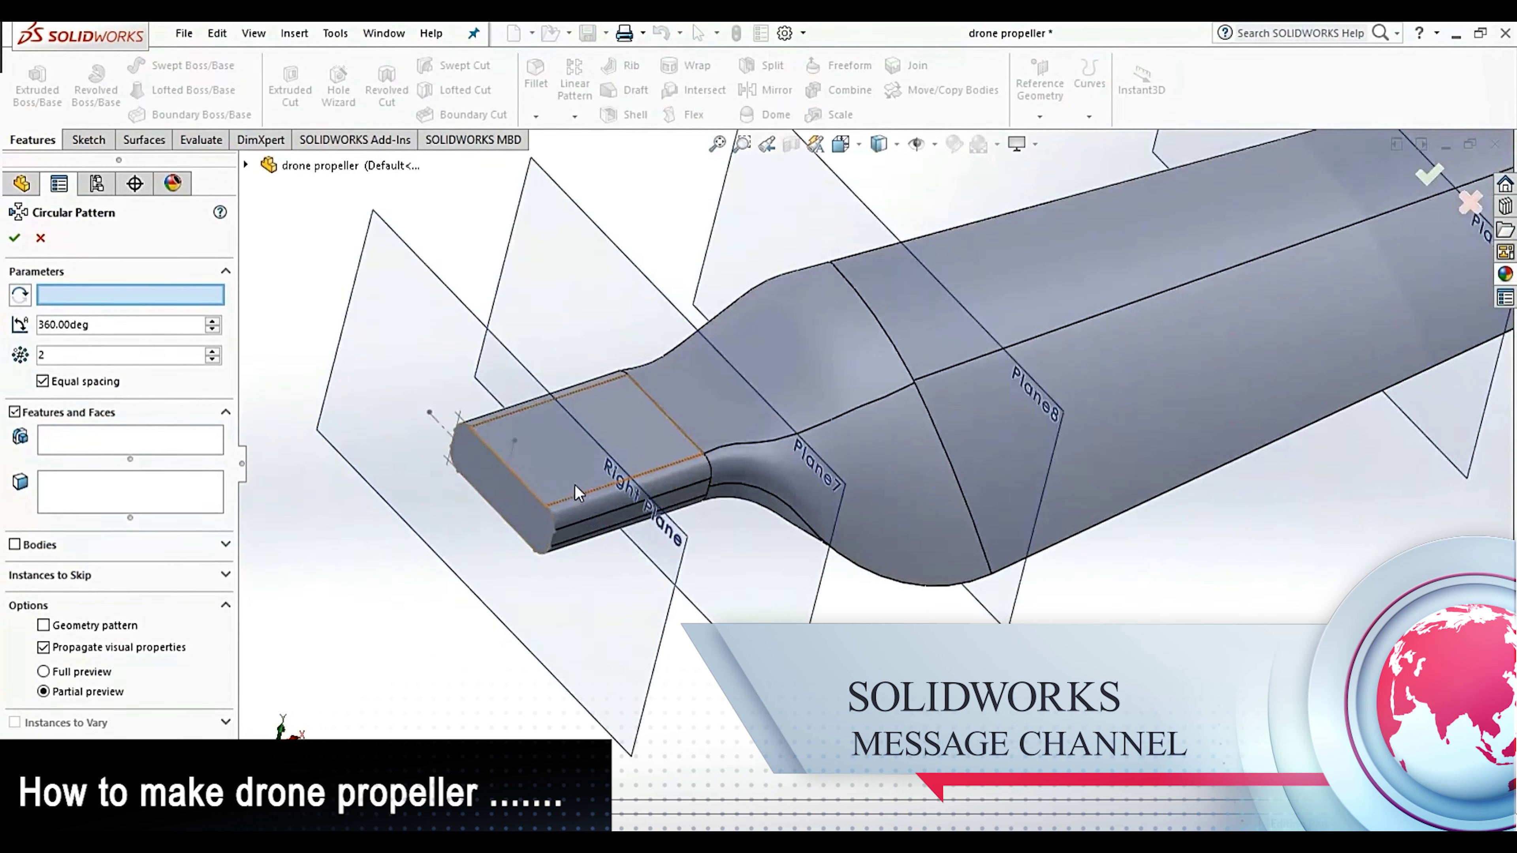
scroll(574, 485, down, 2)
click(512, 454)
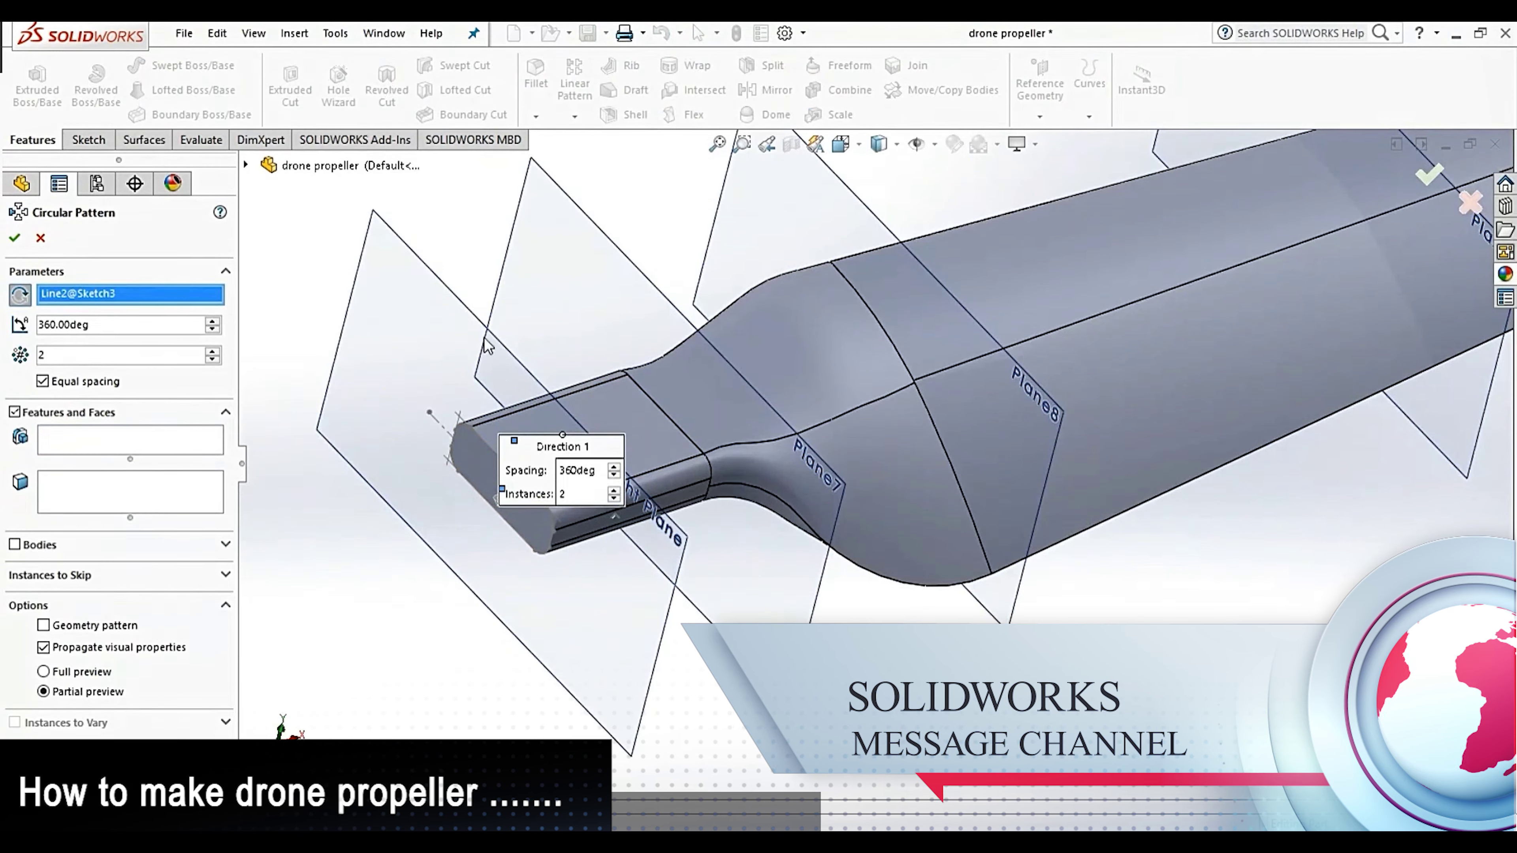